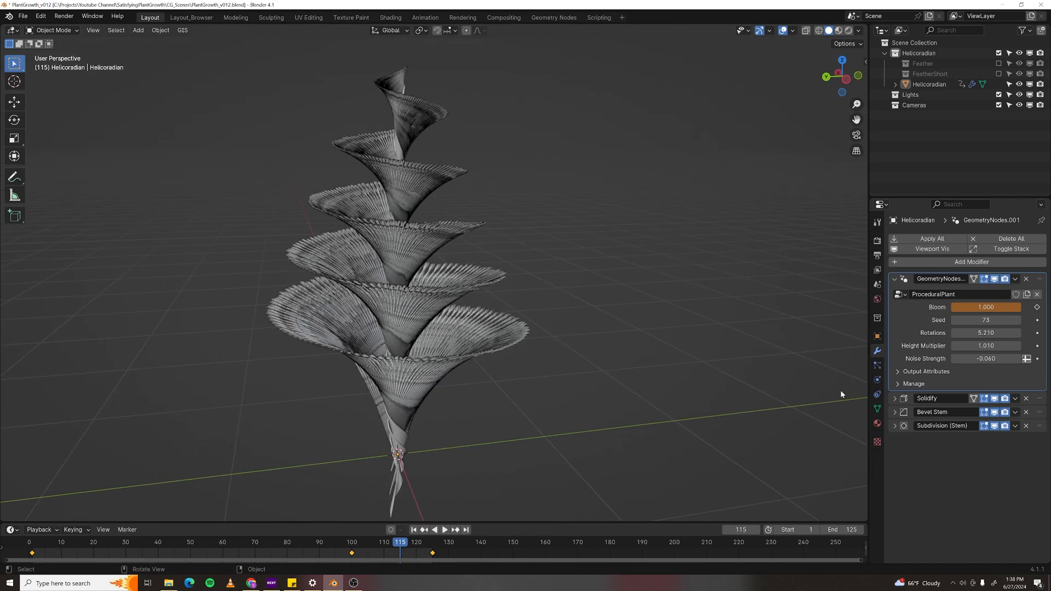
- Examine the feathered detail of the Helicoradian plant's leaves up close and from above
scroll(566, 382, up, 3)
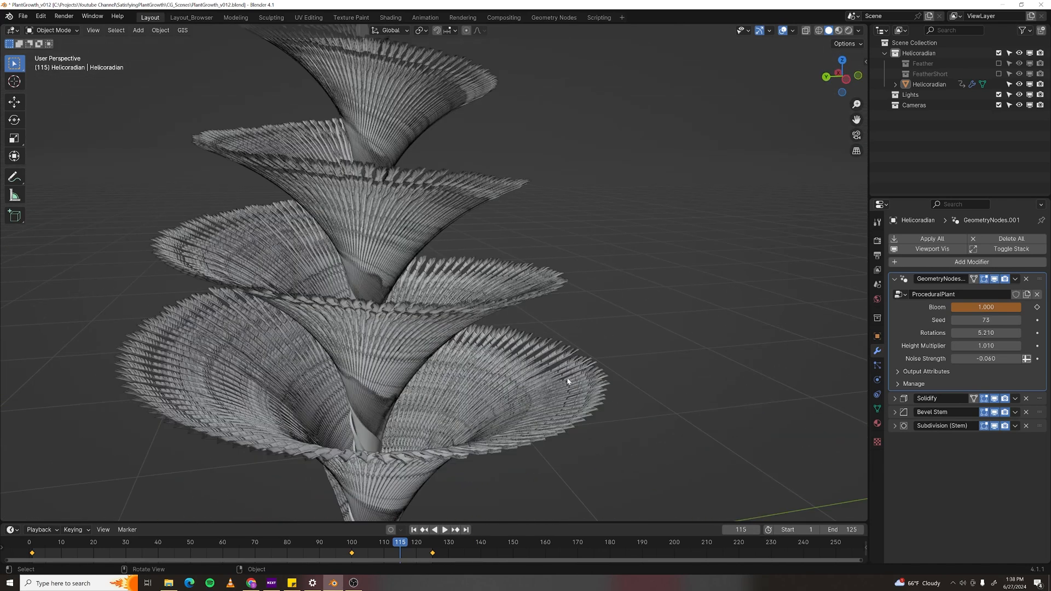
scroll(623, 361, up, 8)
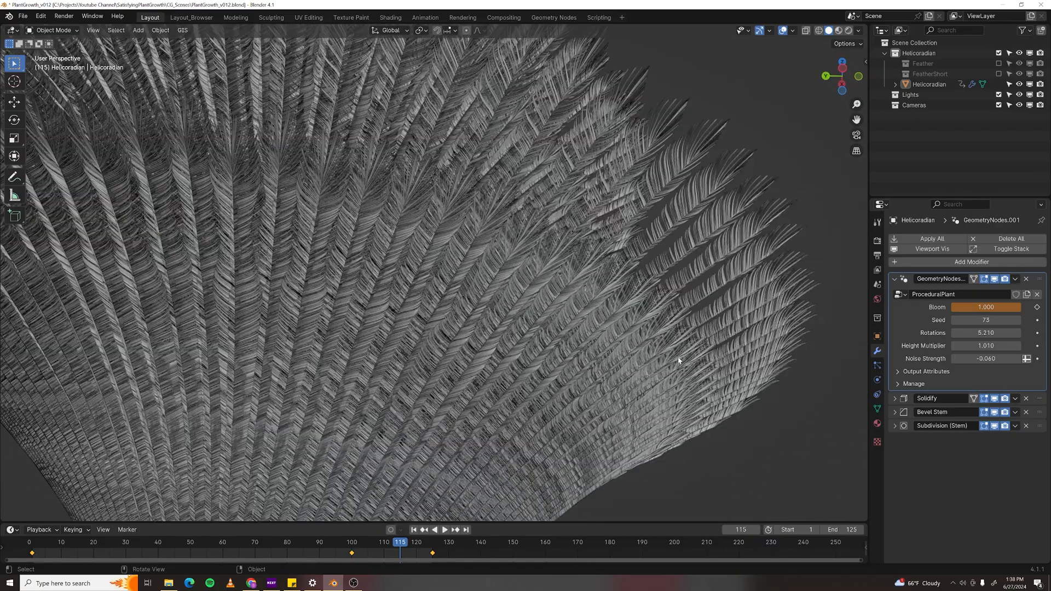
middle_drag(678, 357, 674, 360)
scroll(721, 277, up, 2)
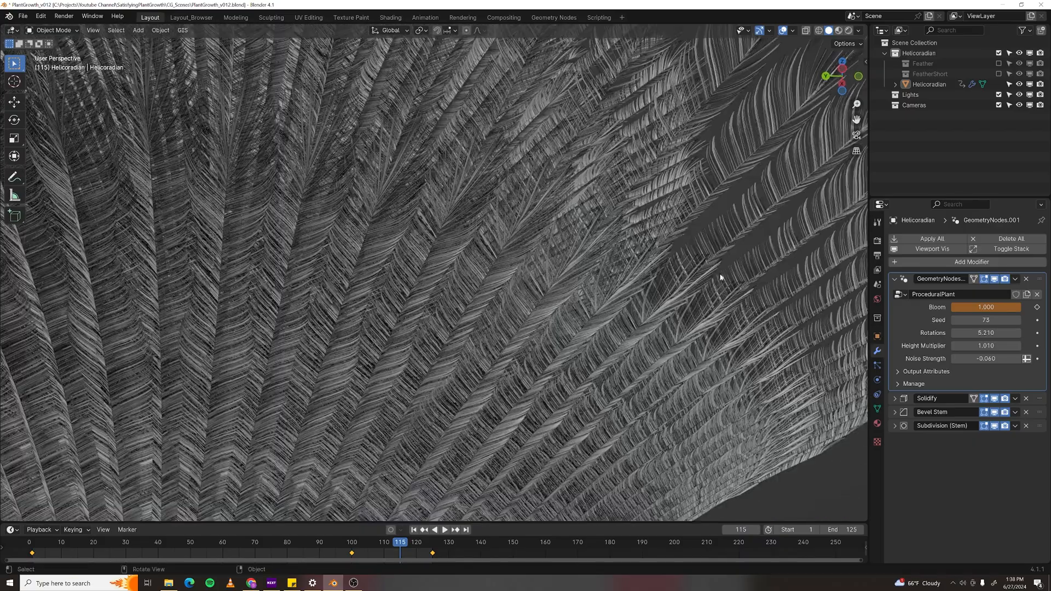
scroll(710, 279, down, 9)
middle_drag(597, 290, 579, 365)
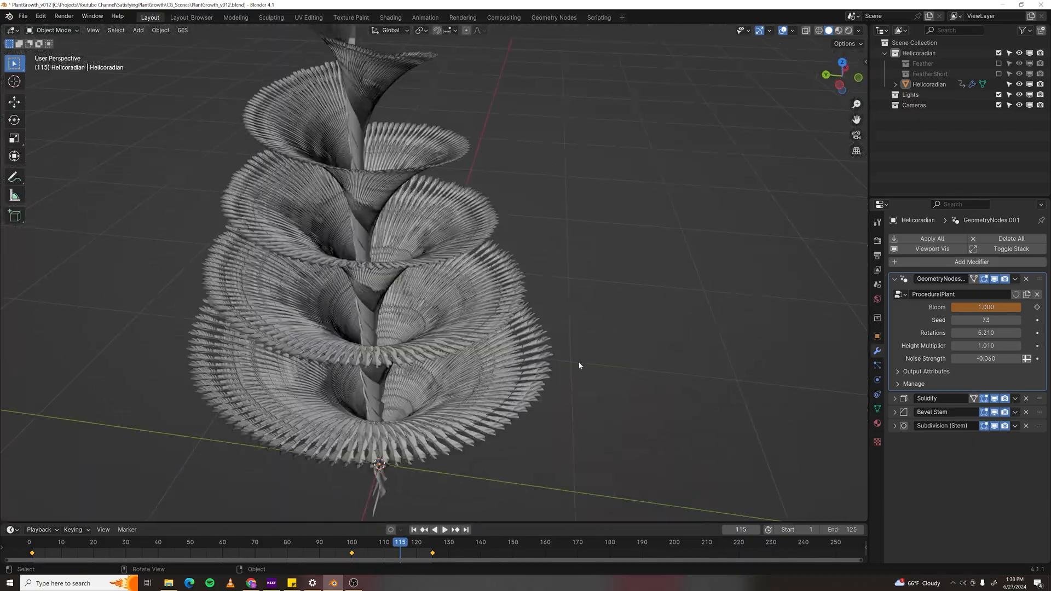
click(849, 32)
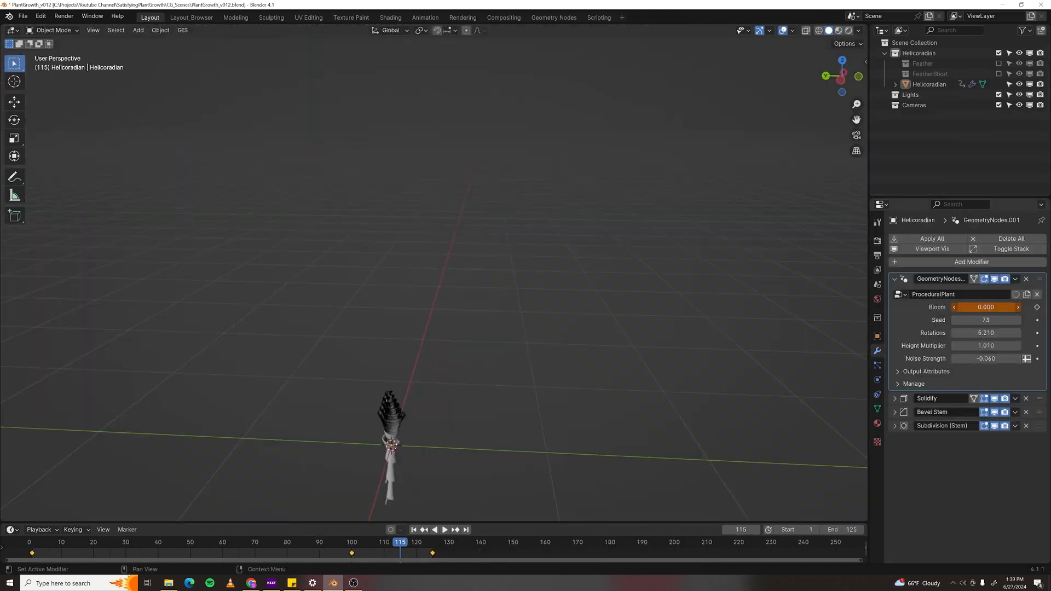
- Raise the plant's Bloom to 1.000 and step its Seed up to 78
drag(987, 307, 1033, 308)
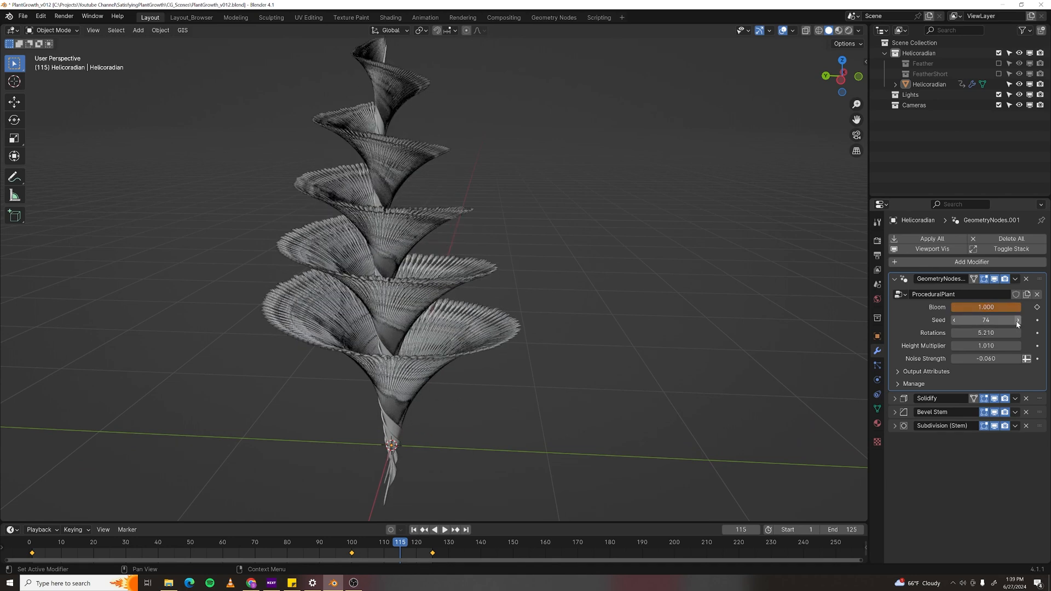
click(1017, 320)
click(1017, 320)
click(1017, 320)
click(1018, 320)
click(1017, 320)
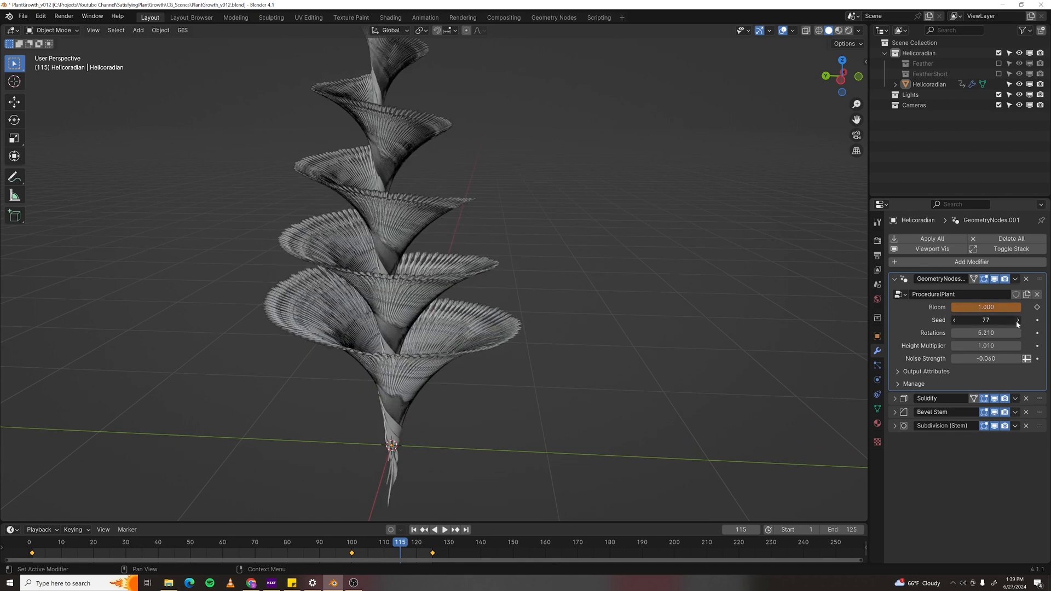
- Set the plant's Rotations to 5.830 and adjust its Height Multiplier
scroll(599, 297, down, 2)
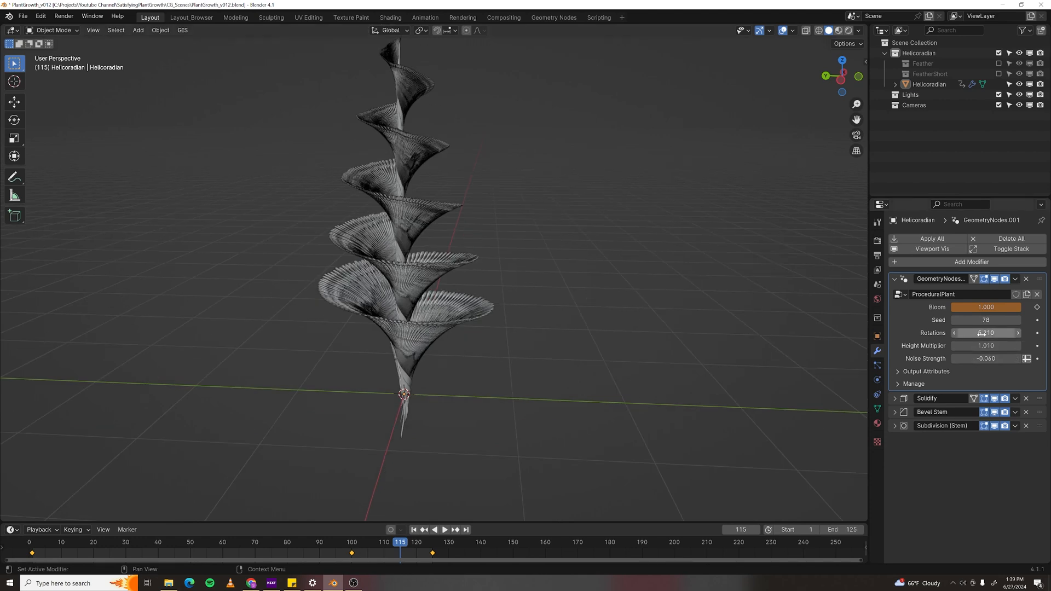
drag(980, 333, 1017, 332)
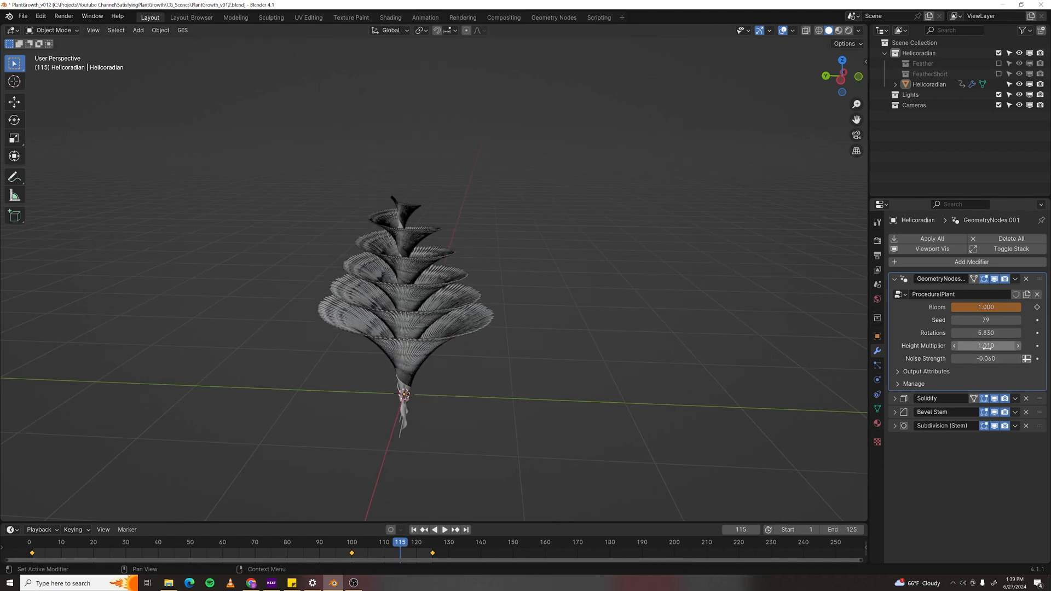
mouse_move(980, 346)
mouse_down()
mouse_move(998, 345)
mouse_move(989, 346)
mouse_up()
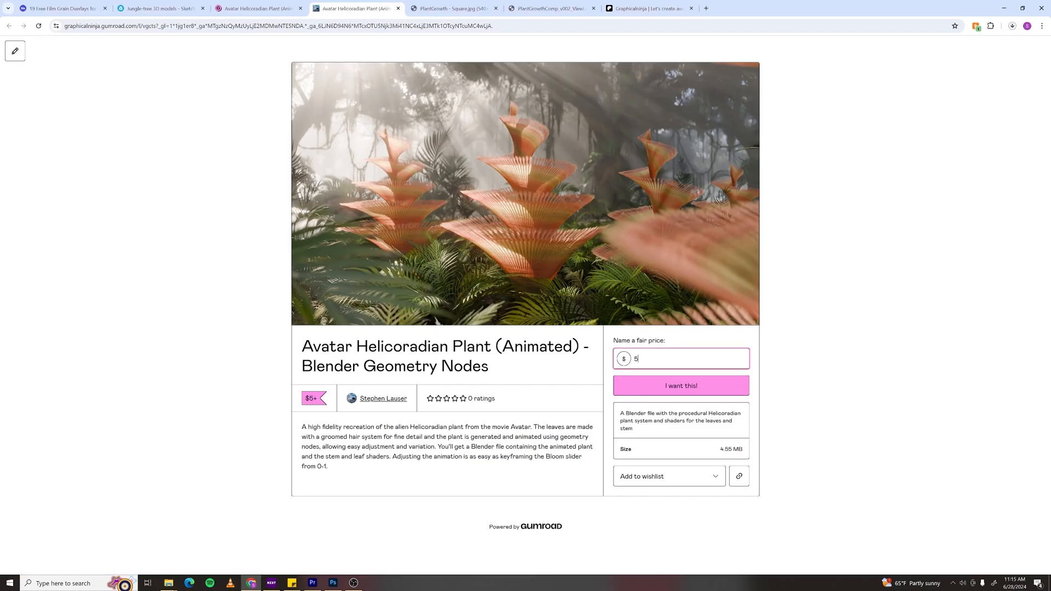
- Proceed with getting the Avatar Helicoradian Plant on its Gumroad page at a price of $5
click(674, 386)
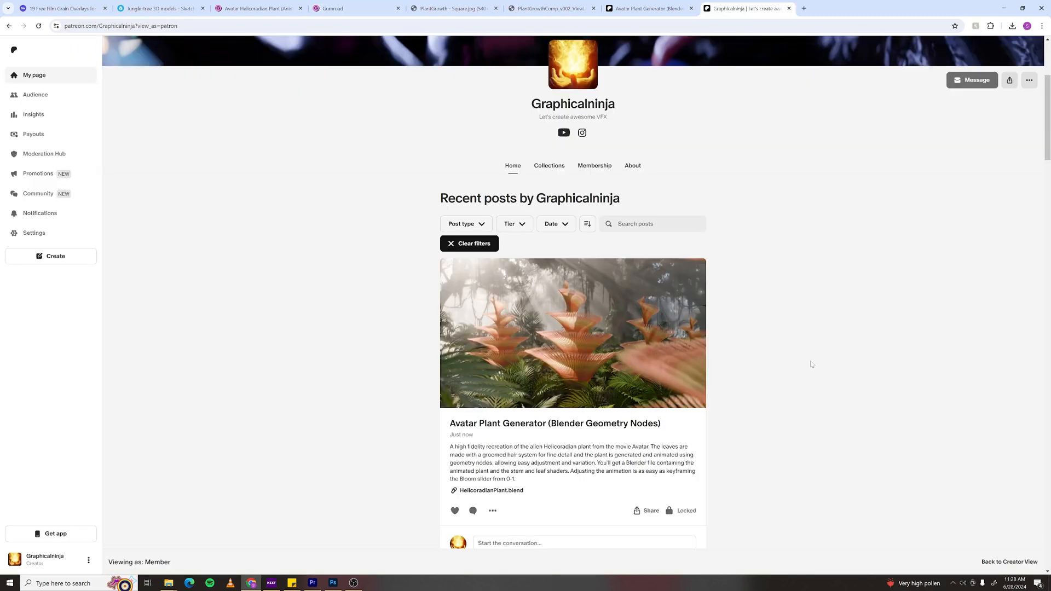
- Look through the recent posts on the Graphicalninja Patreon page and return to the start of the page
scroll(811, 365, down, 5)
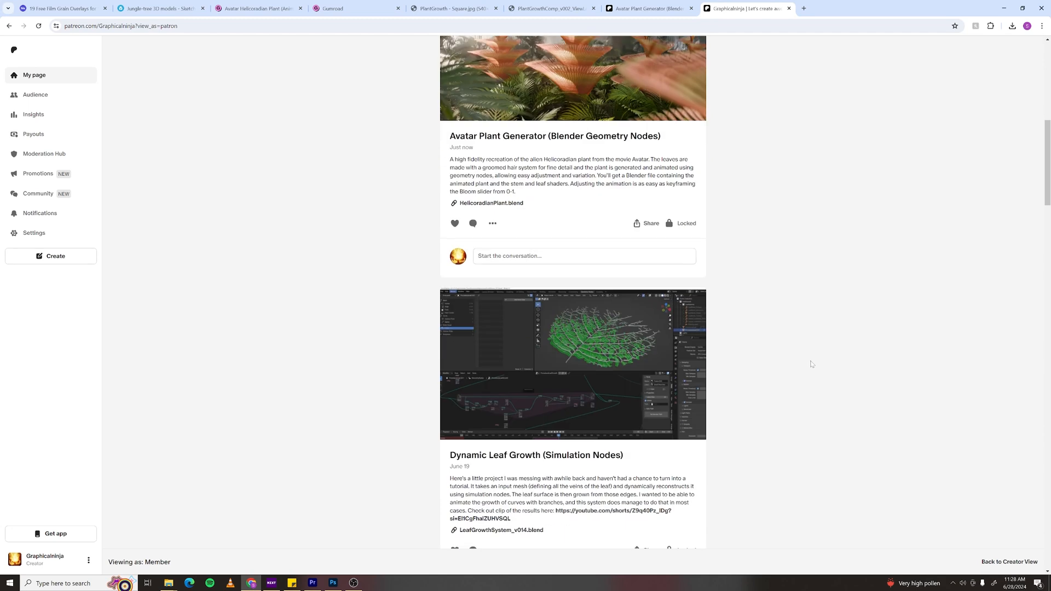
scroll(812, 365, down, 2)
scroll(811, 364, down, 6)
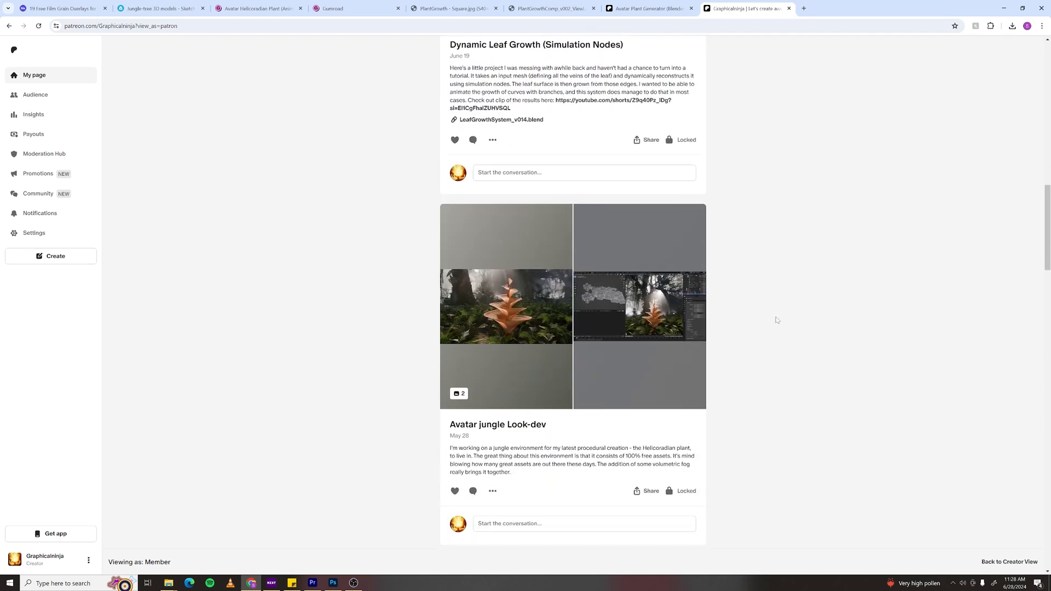
scroll(776, 321, down, 6)
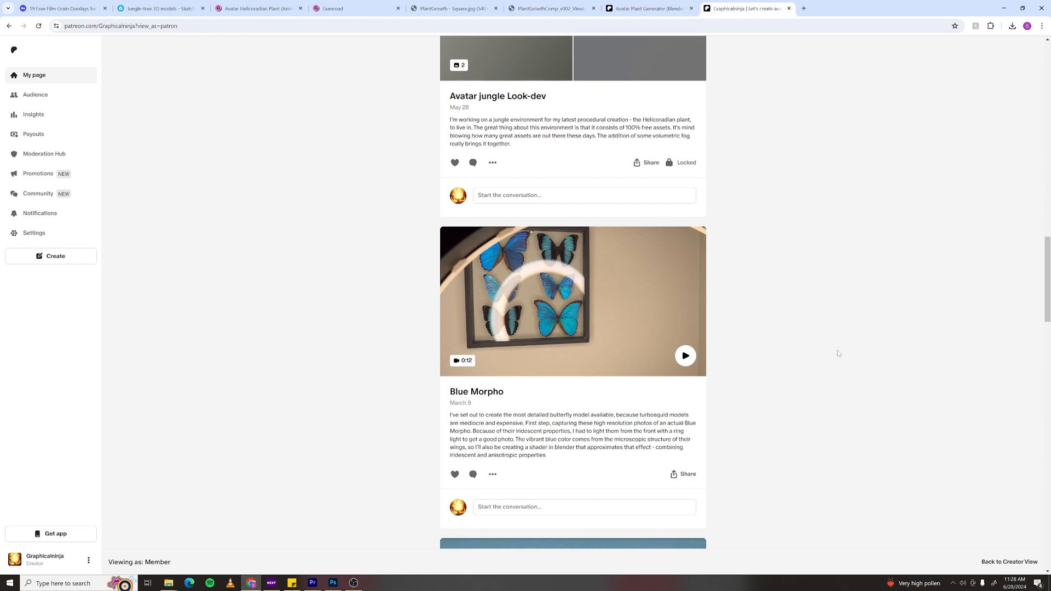
scroll(840, 353, down, 15)
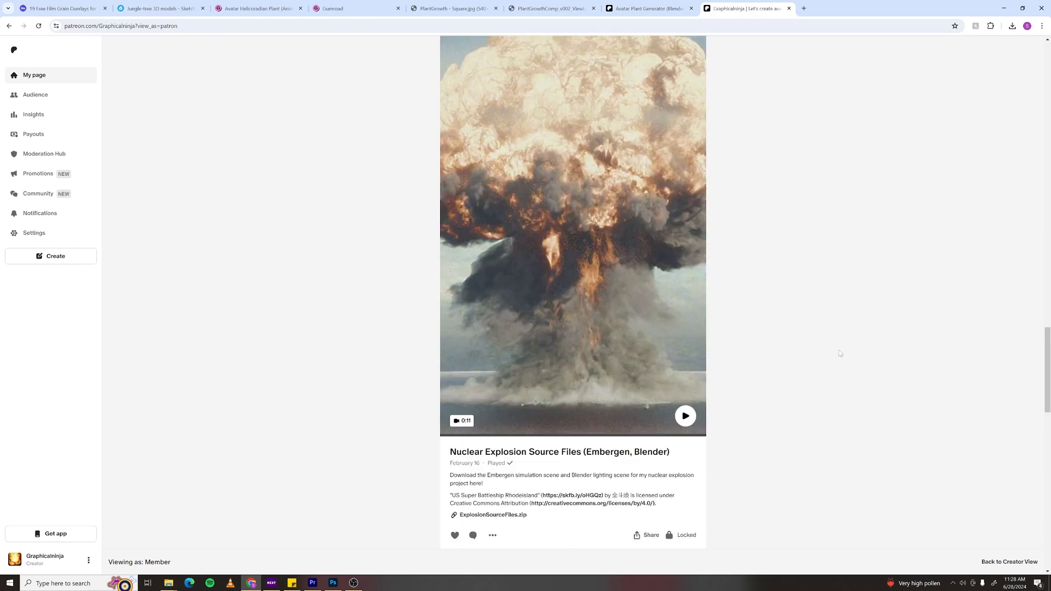
scroll(841, 353, up, 17)
scroll(841, 353, up, 9)
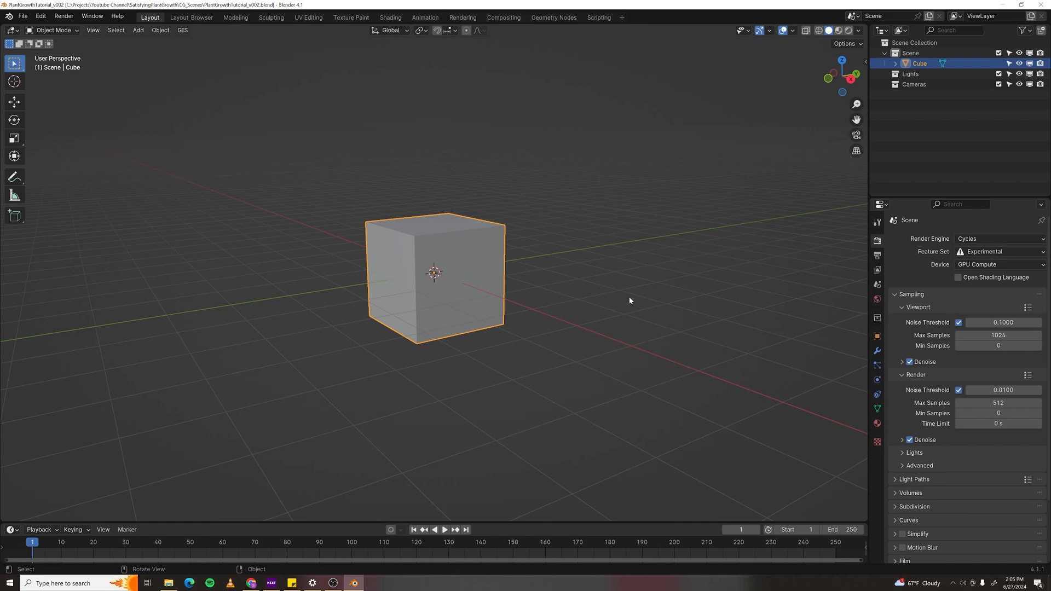
- Switch to Blender and rename the Cube object as Feather
double_click(920, 64)
text(Feather)
key(Return)
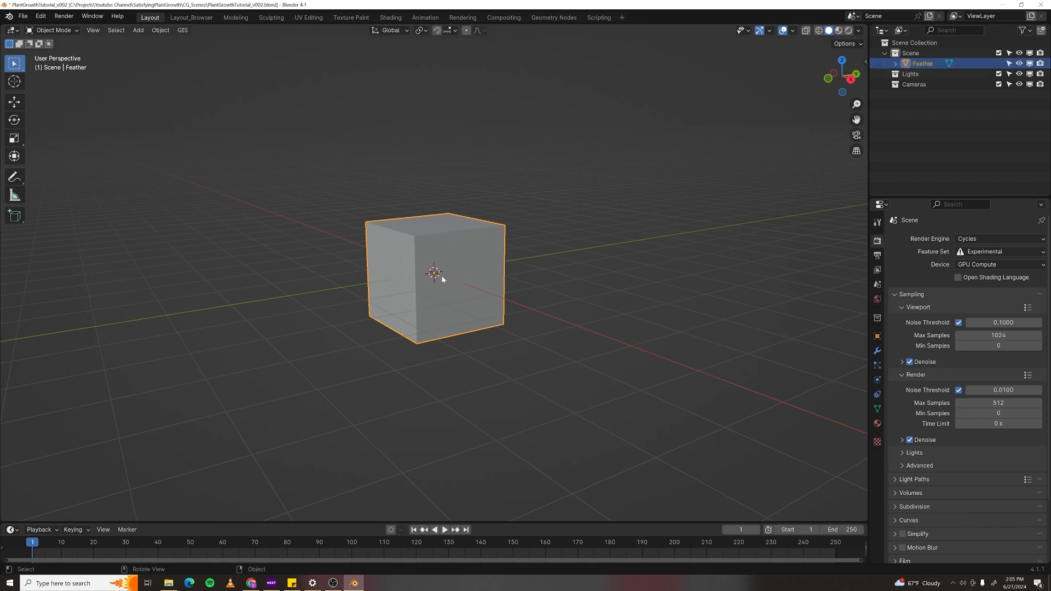
- Create a new geometry node tree on the Feather object and delete its Group Input node
click(554, 18)
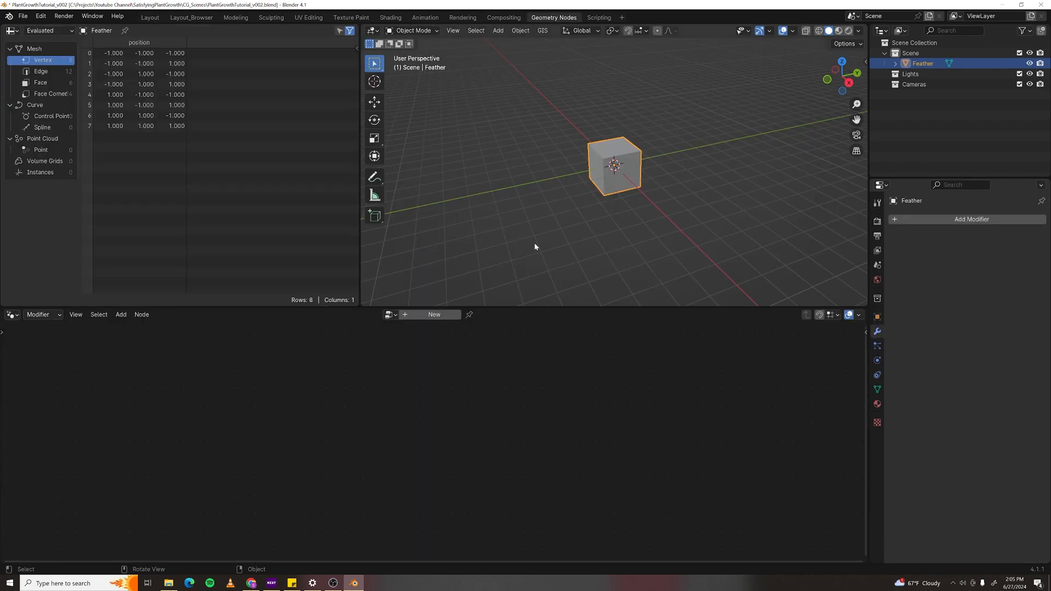
click(435, 314)
click(196, 459)
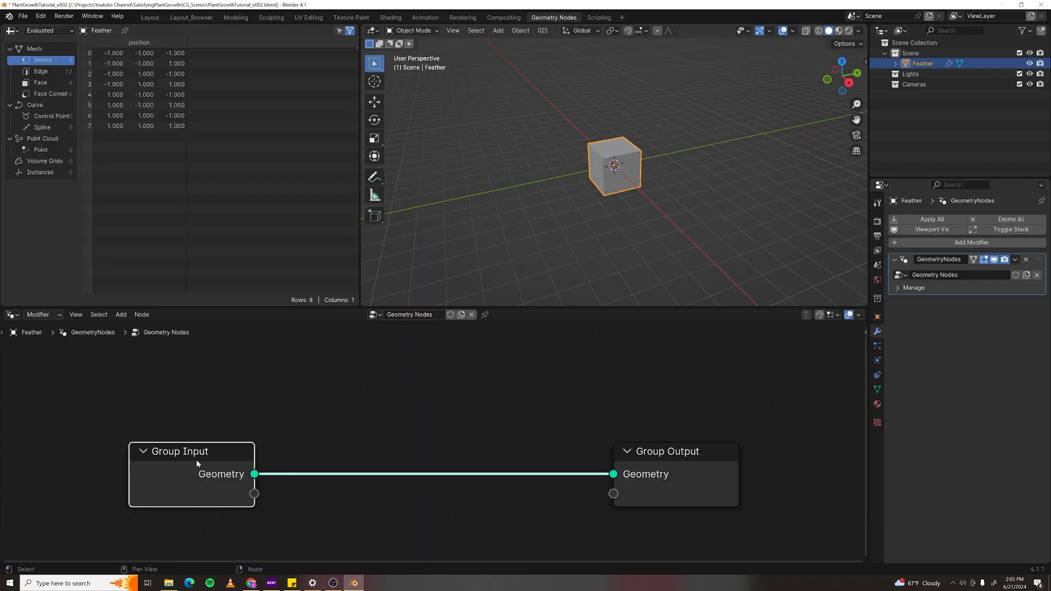
key(Delete)
- Add a Curve Line node to the Feather node tree, ahead of the Group Output
key(F3)
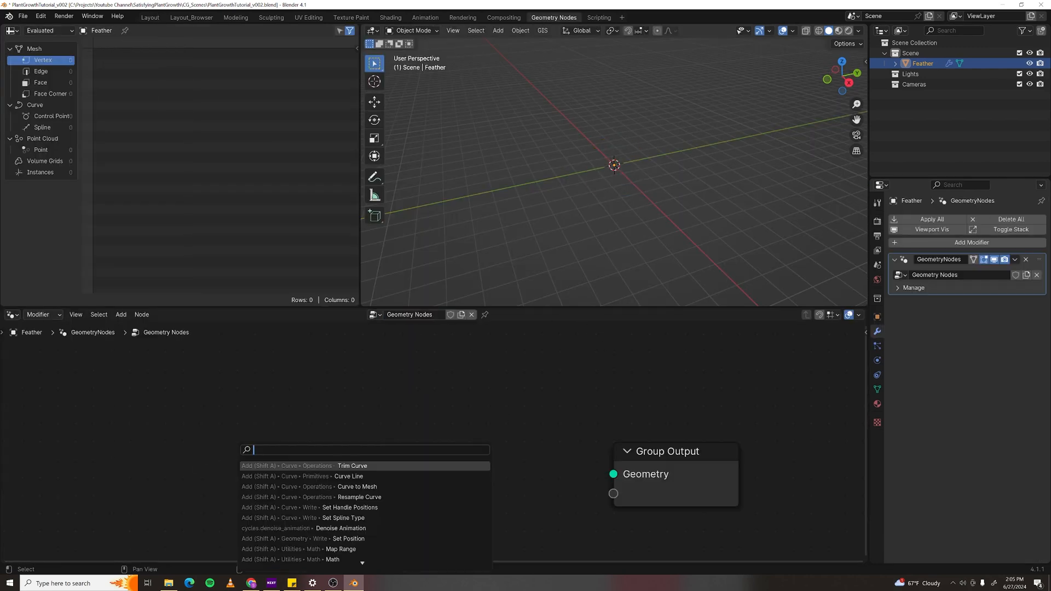
text(curve line)
key(Return)
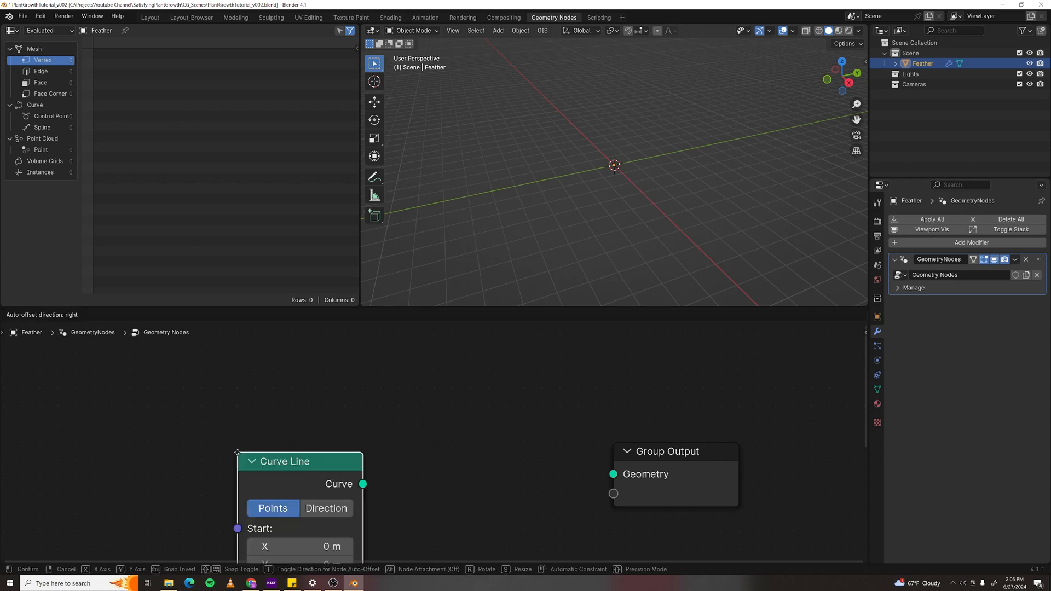
click(147, 344)
- Set the Curve Line's End point to Y 5 m and Z 0 m
scroll(305, 484, down, 2)
click(266, 505)
text(0)
key(Return)
click(266, 491)
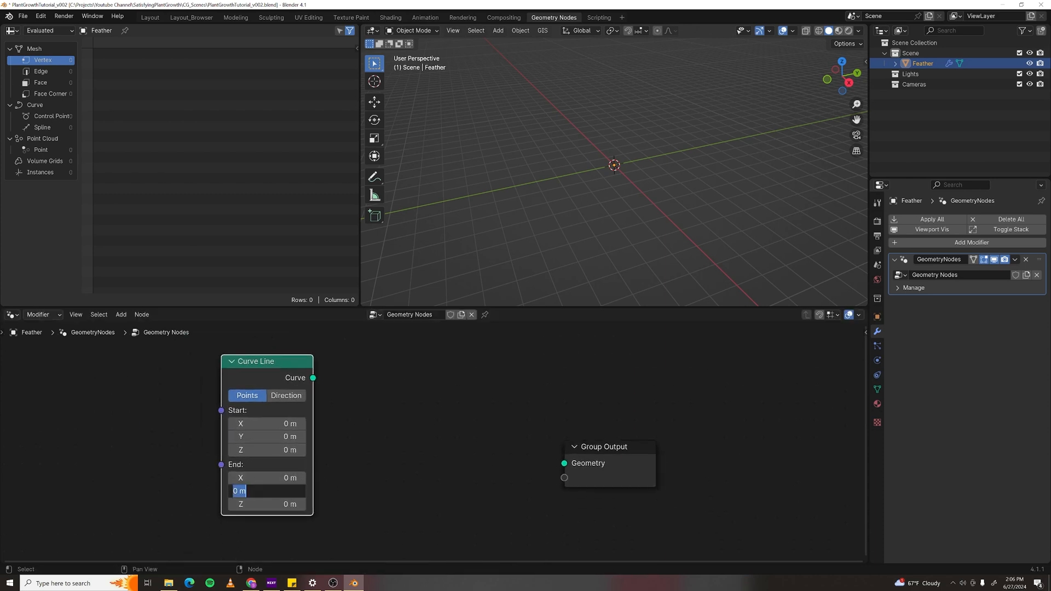
text(5)
key(Return)
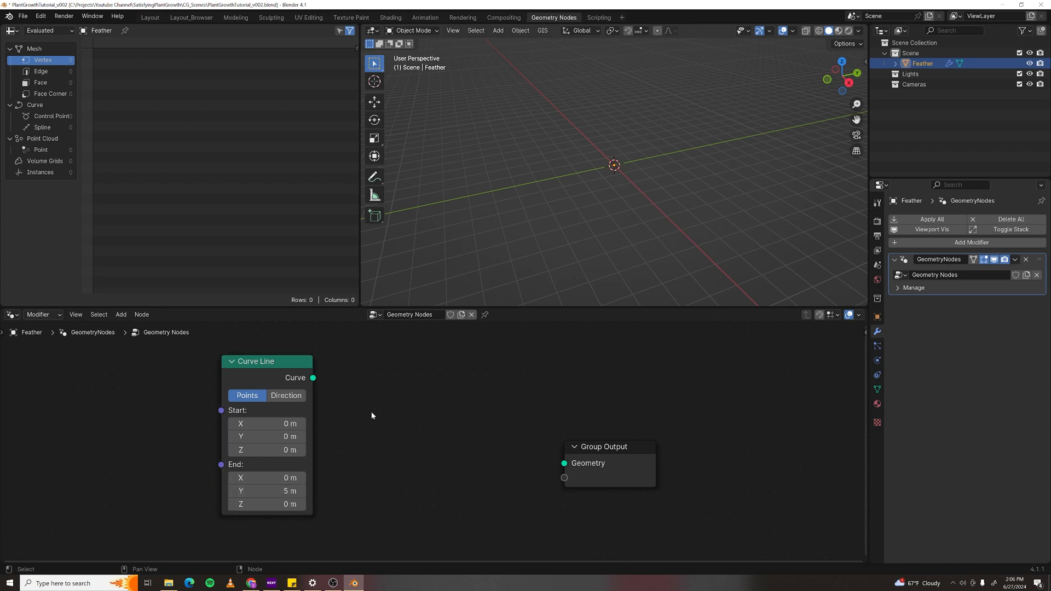
- Connect the Curve Line's curve to the Group Output geometry and move the output node farther away to make room
drag(314, 378, 564, 463)
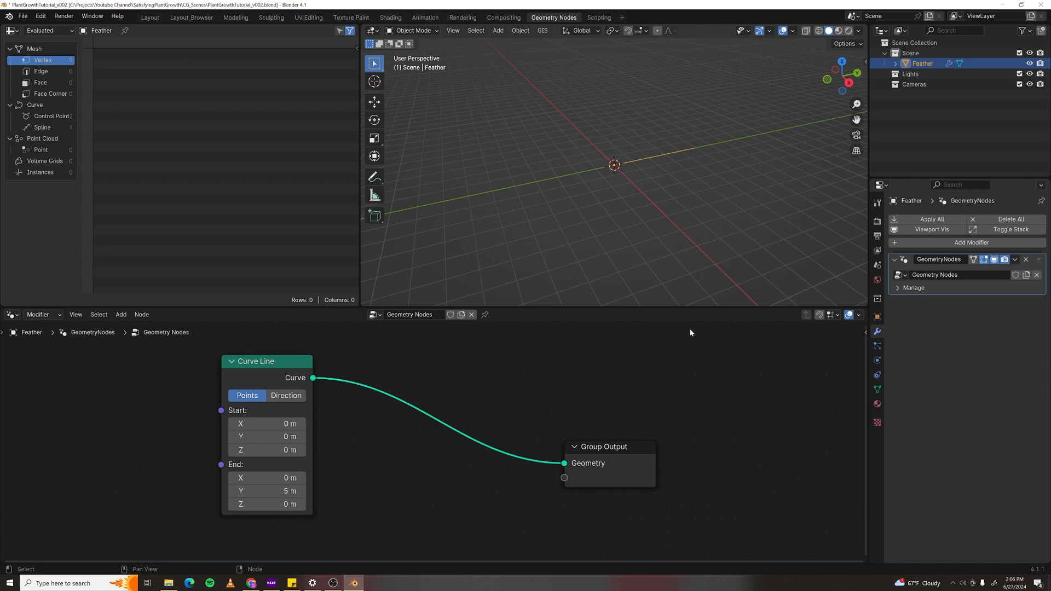
middle_drag(693, 154, 584, 189)
scroll(631, 447, down, 2)
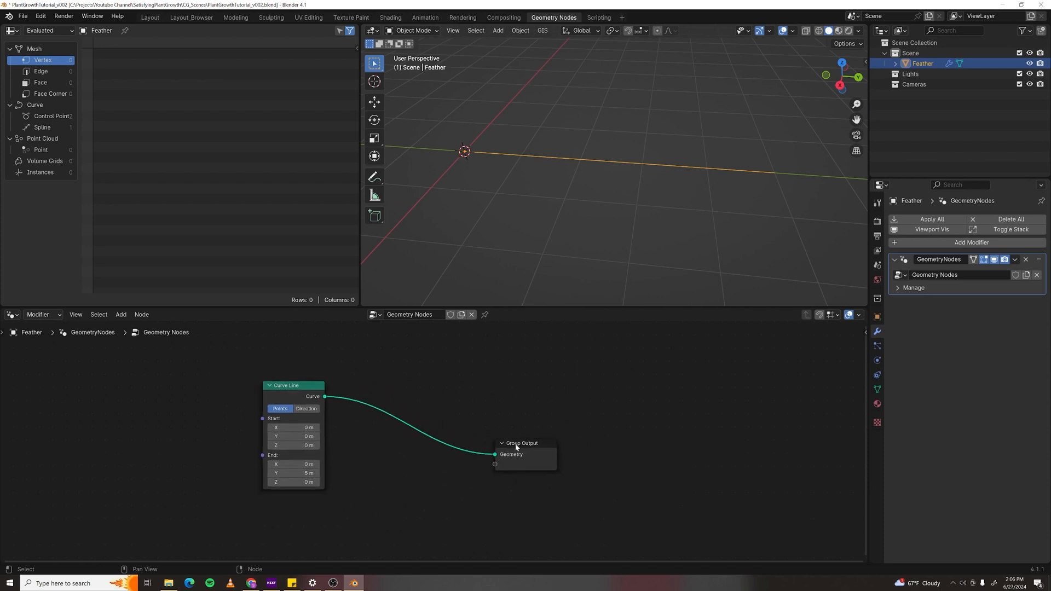
drag(521, 442, 725, 391)
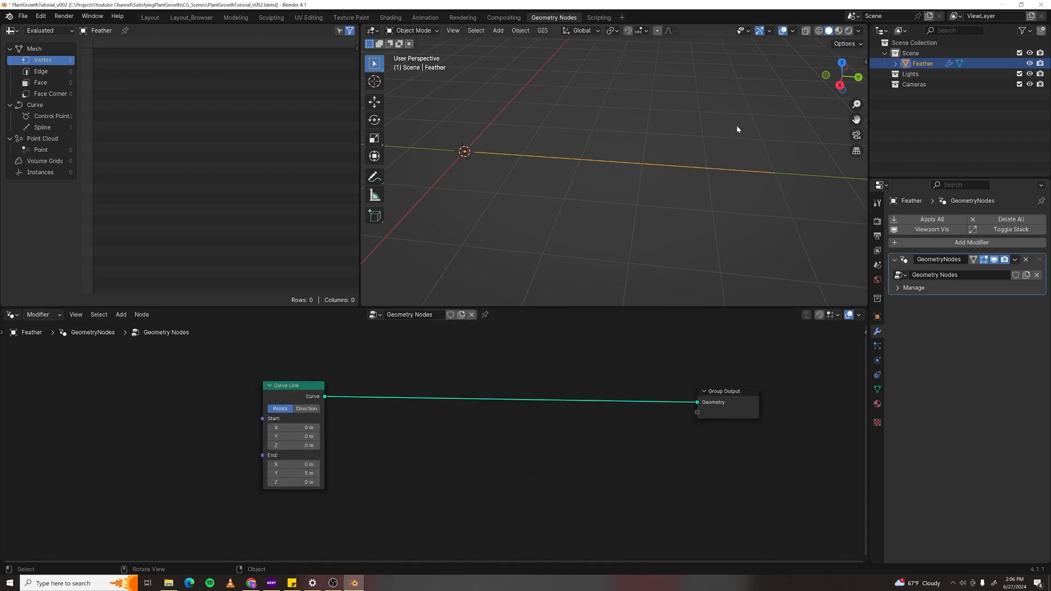
- Insert a Set Spline Type node after the Curve Line and set its type to Bézier
middle_drag(357, 436, 350, 455)
key(F3)
text(set spline)
key(Return)
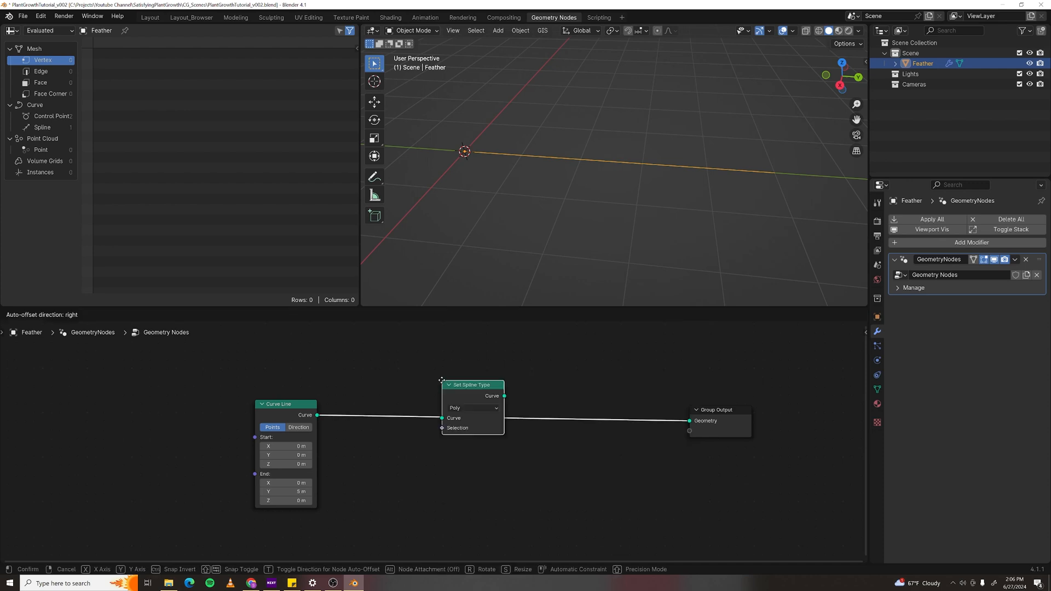
click(358, 400)
click(403, 429)
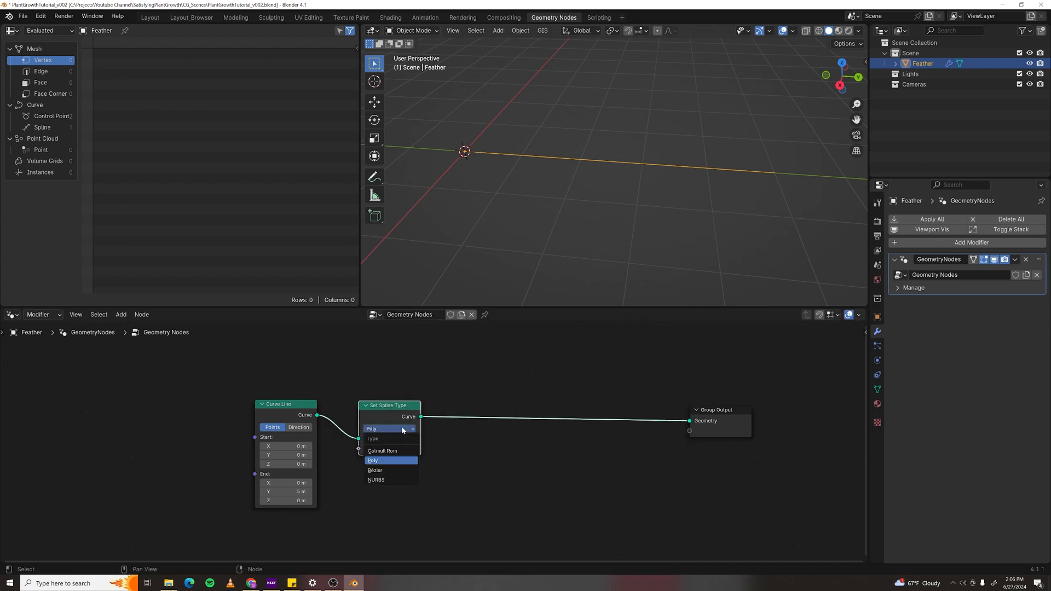
click(378, 470)
drag(388, 421, 385, 415)
click(524, 375)
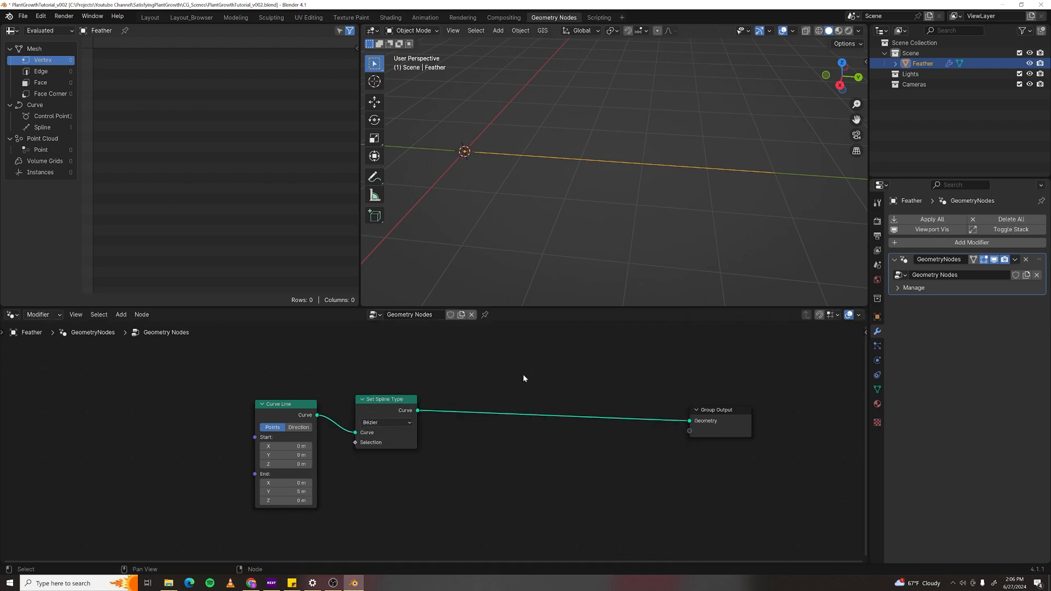
- Insert a Set Handle Positions node for the left handles after Set Spline Type, with a Z offset of 0.500
key(F3)
text(set handle)
key(Down)
key(Return)
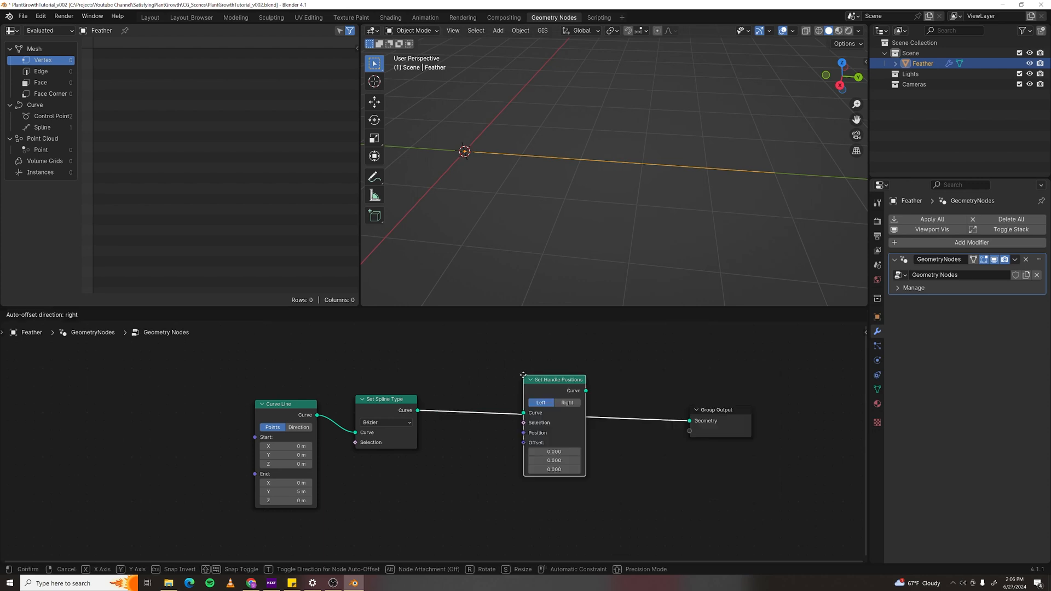
click(456, 370)
drag(487, 465, 526, 464)
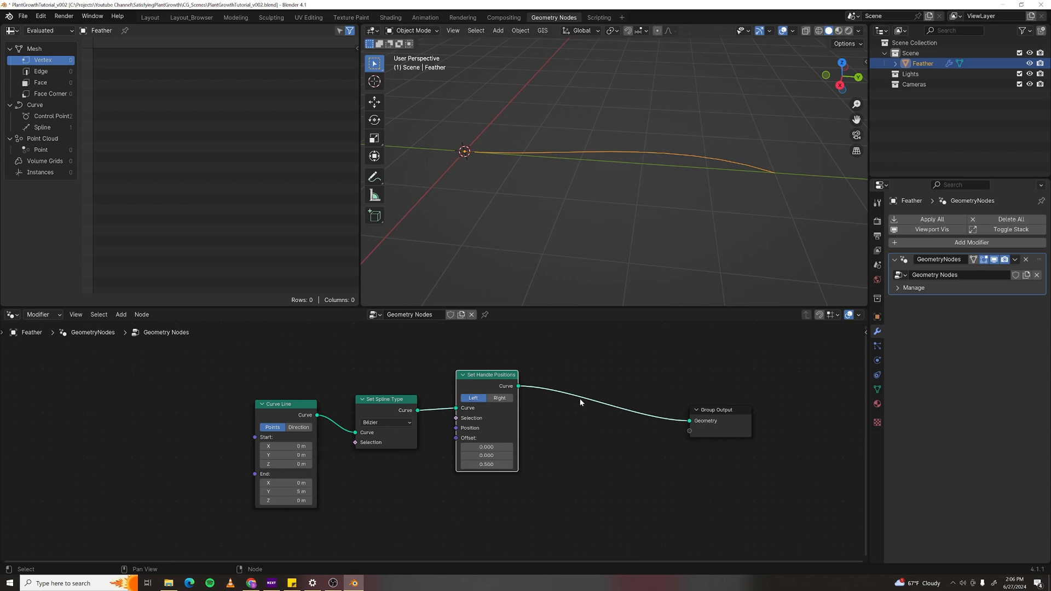
- Duplicate the Set Handle Positions node, insert the copy right after the original, and switch it to the Right handles
drag(495, 383, 491, 380)
click(560, 370)
key(ctrl+v)
click(495, 377)
key(shift+d)
click(582, 395)
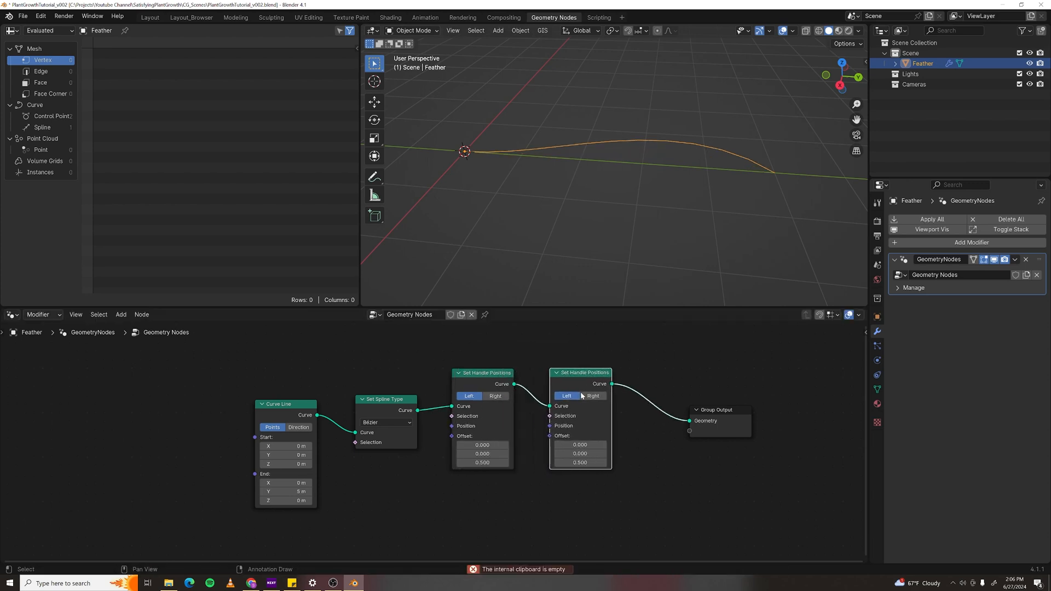
click(593, 395)
middle_drag(712, 216, 678, 191)
- Insert a Resample Curve node after the right-handle Set Handle Positions node and set its count to 20
scroll(711, 411, down, 3)
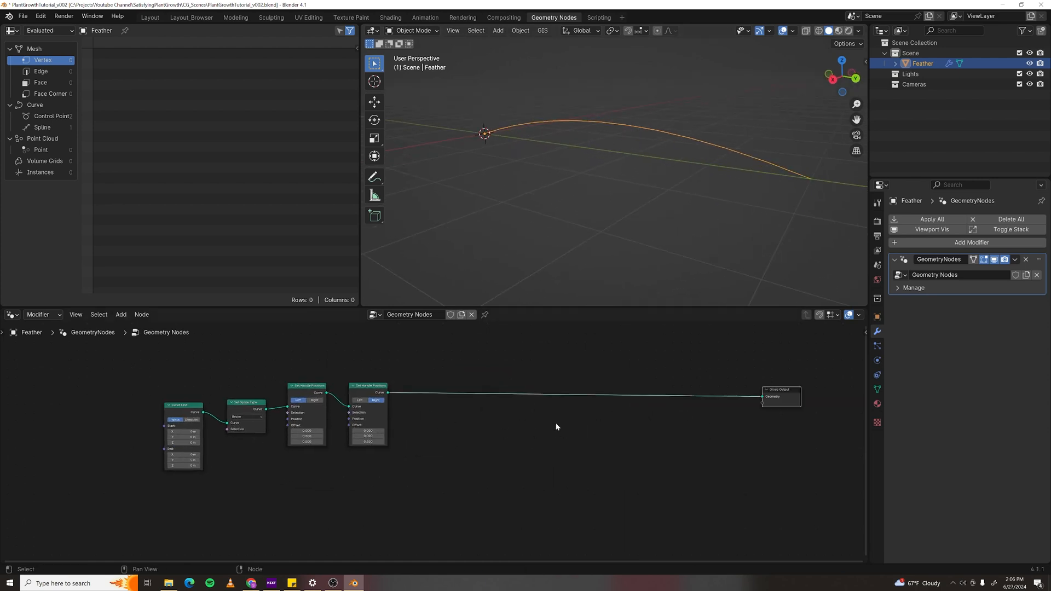
middle_drag(548, 408, 541, 419)
key(F3)
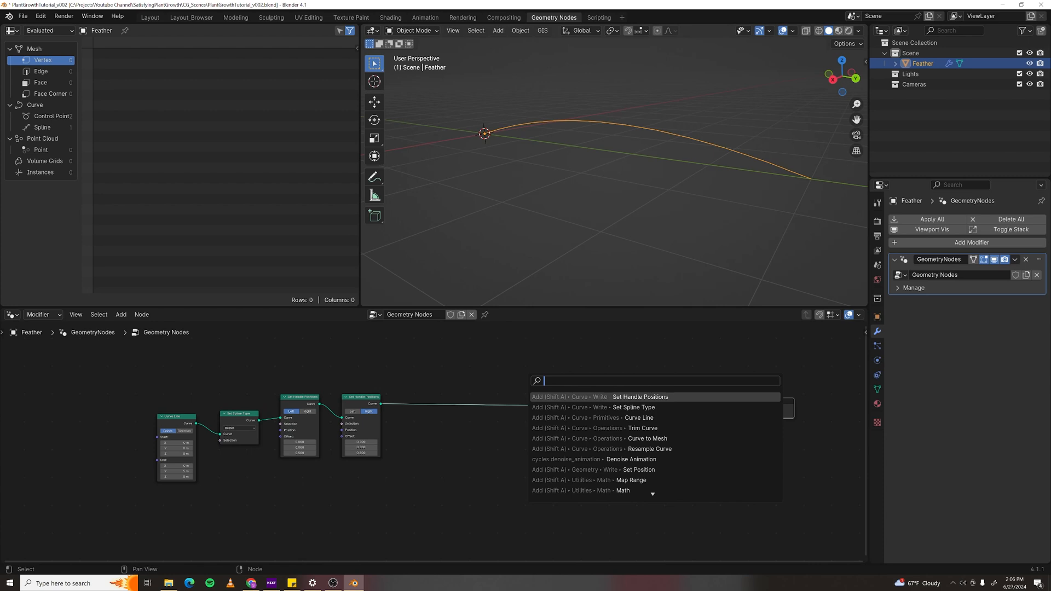
text(resa)
key(Return)
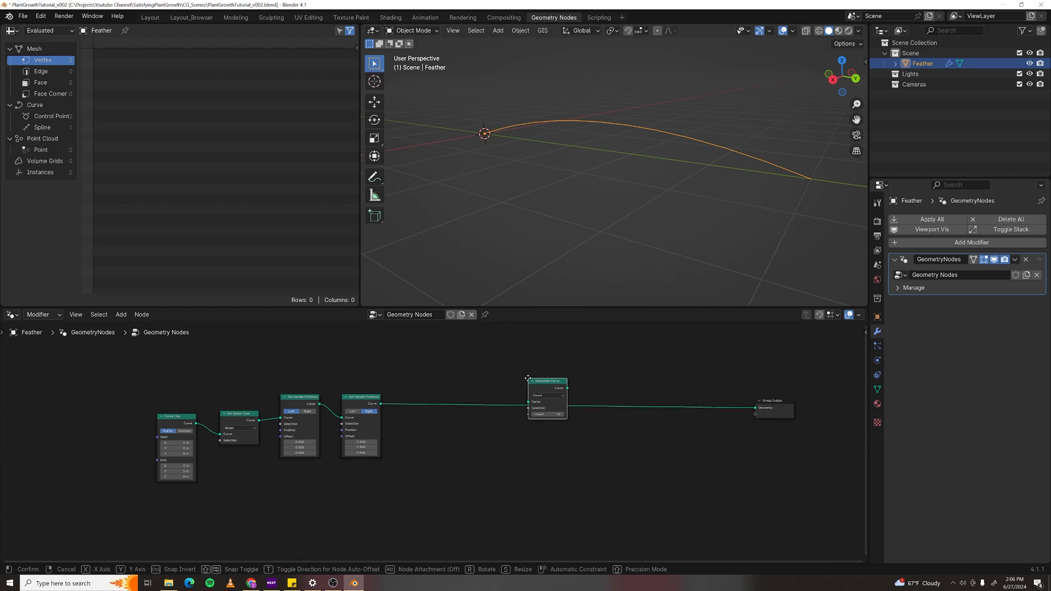
click(438, 432)
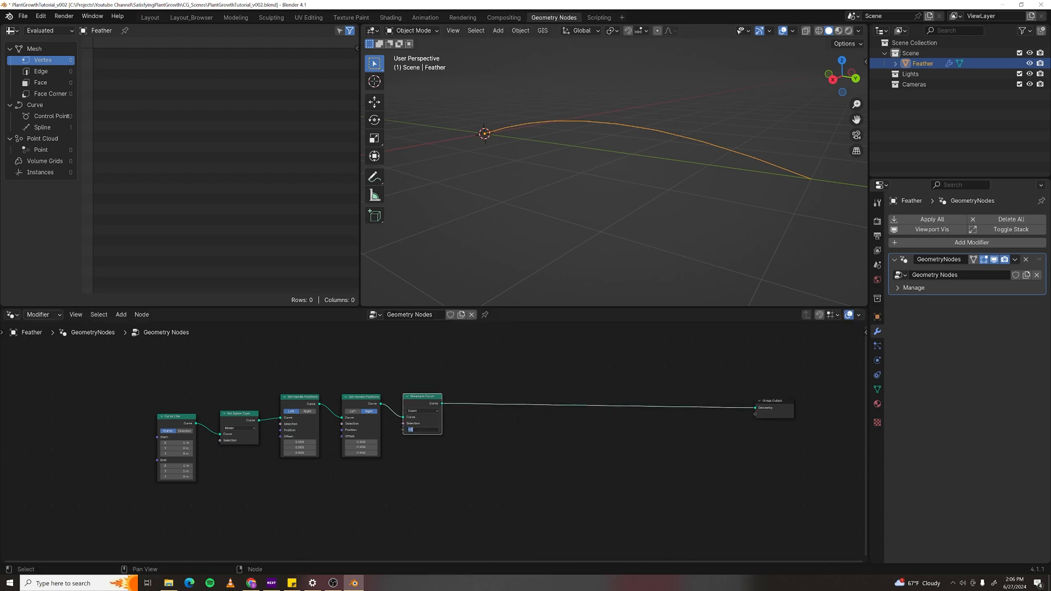
text(20)
key(Return)
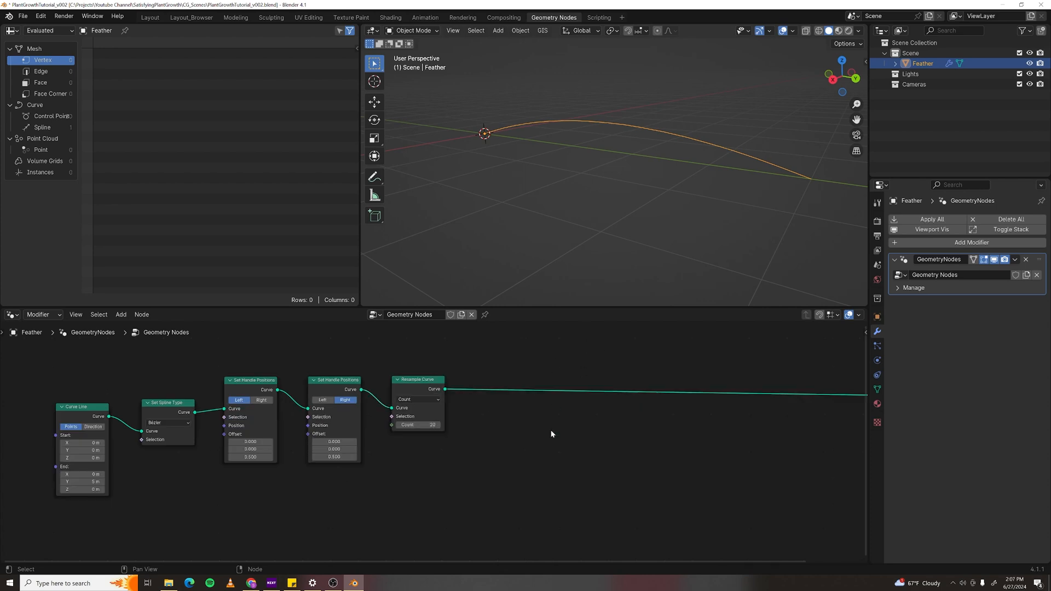
- Insert a Curve to Mesh node between Resample Curve and the Group Output
scroll(554, 432, up, 1)
middle_drag(487, 428, 407, 430)
key(F3)
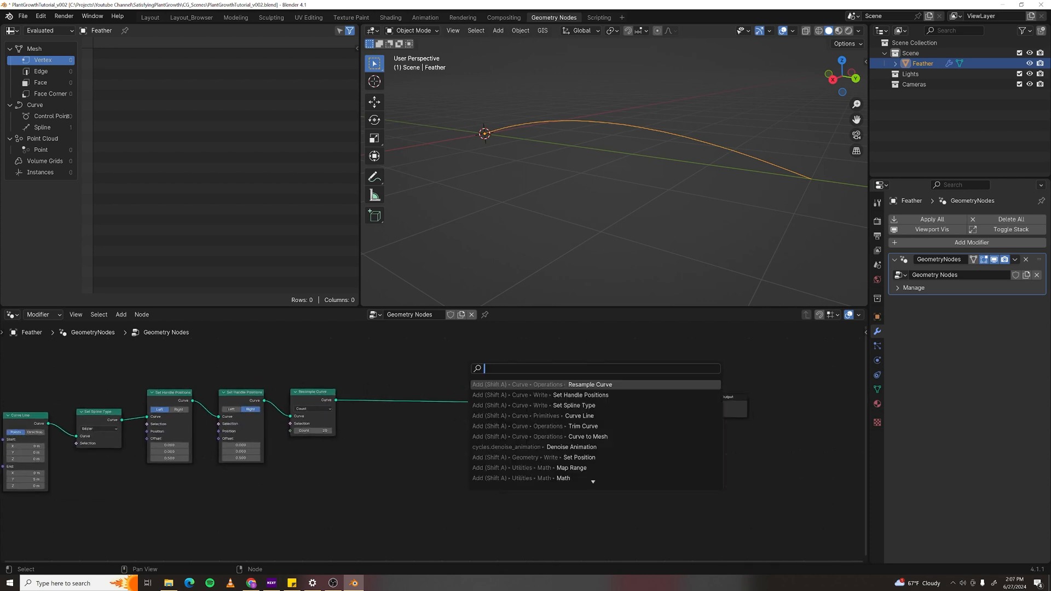
text(curve to mesh)
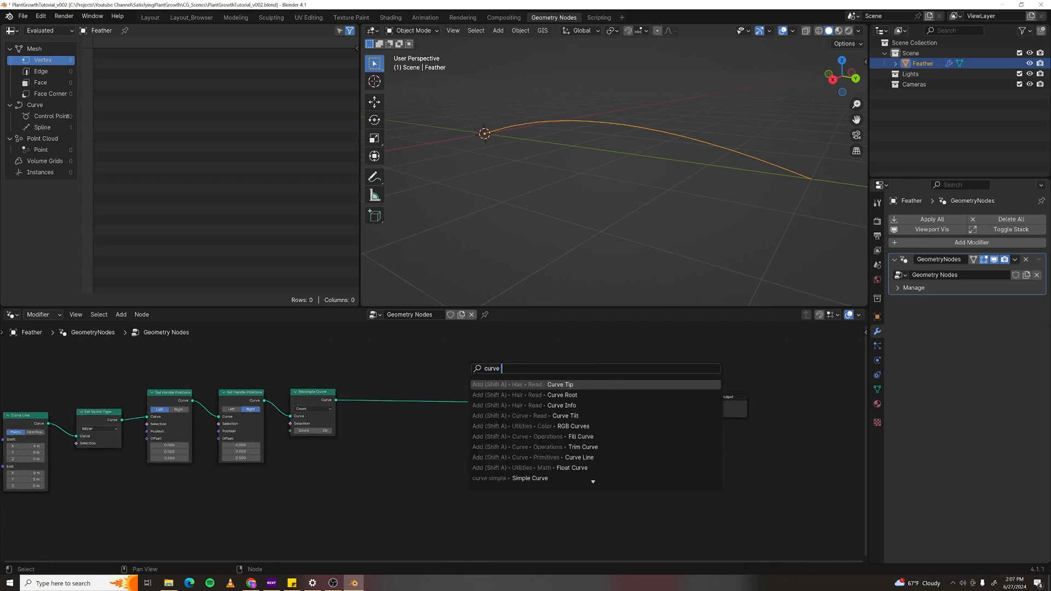
key(Return)
click(486, 385)
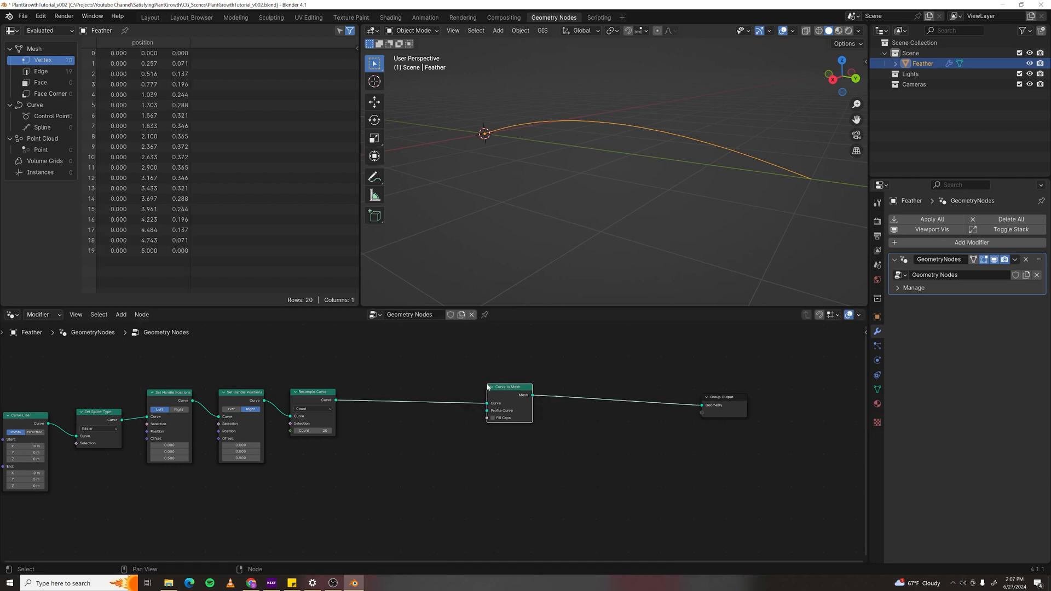
- Add a second Curve Line node below and connect its curve to the Profile Curve of Curve to Mesh
scroll(430, 449, up, 1)
key(F3)
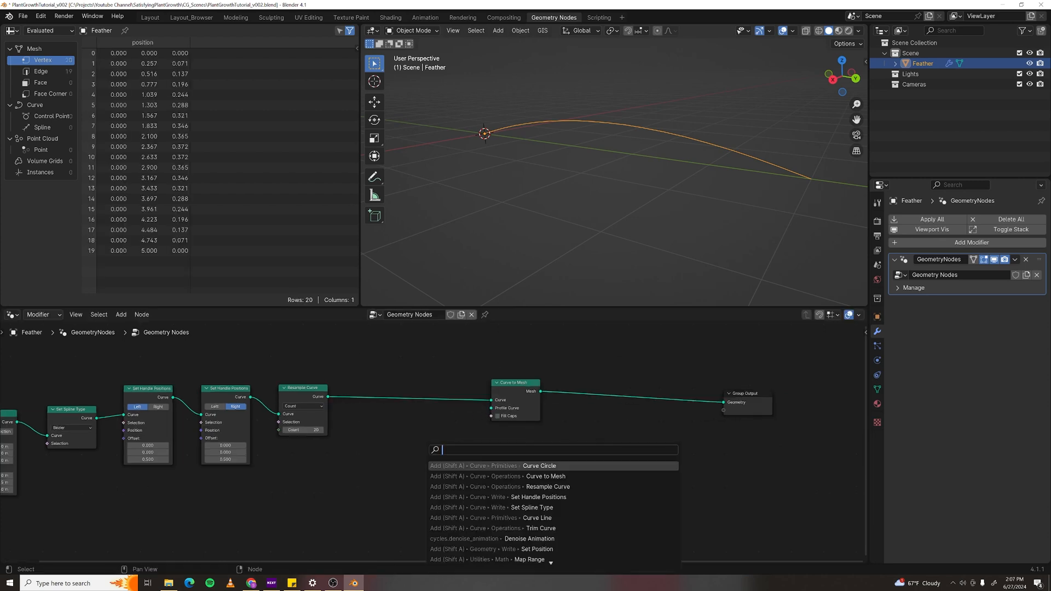
text(curve line)
key(Return)
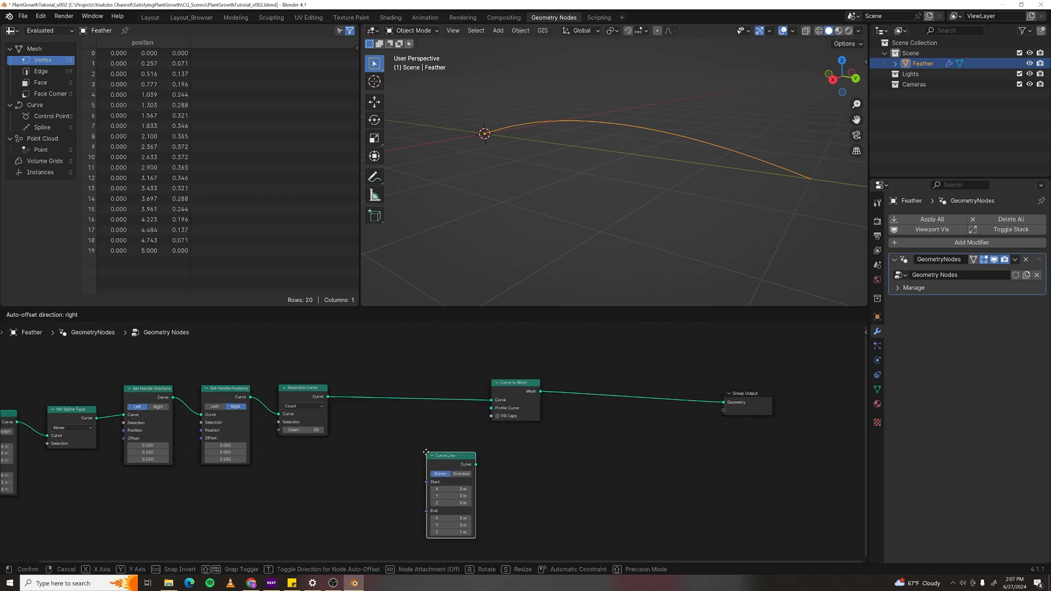
click(402, 449)
drag(450, 461, 491, 408)
- Set the profile Curve Line's end point to Z 0 m and Y -0.01 m
double_click(426, 528)
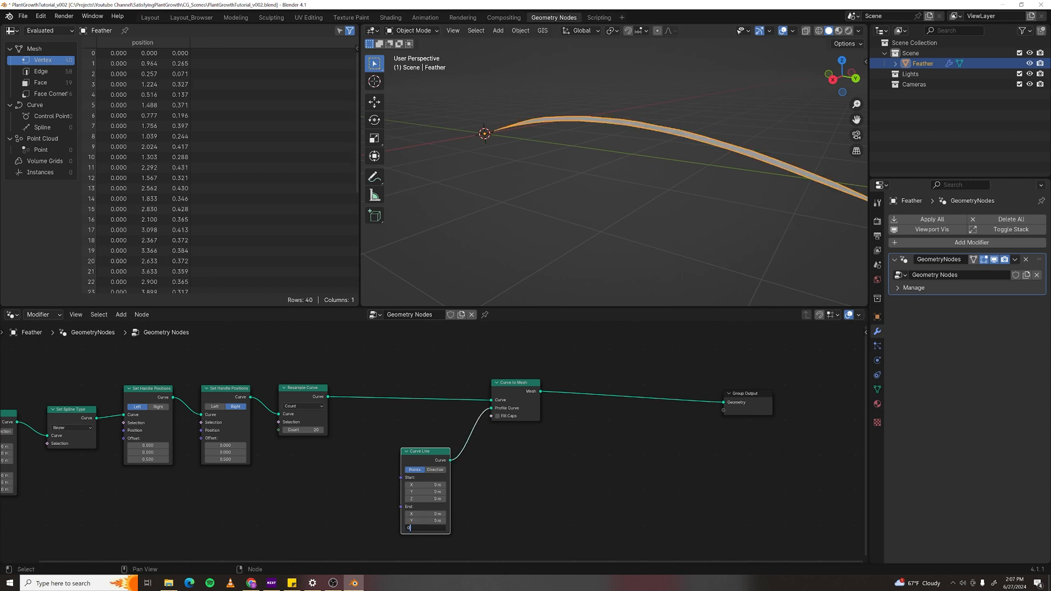
text(0)
key(Return)
shift+drag(425, 520, 434, 521)
middle_drag(756, 143, 558, 232)
double_click(425, 521)
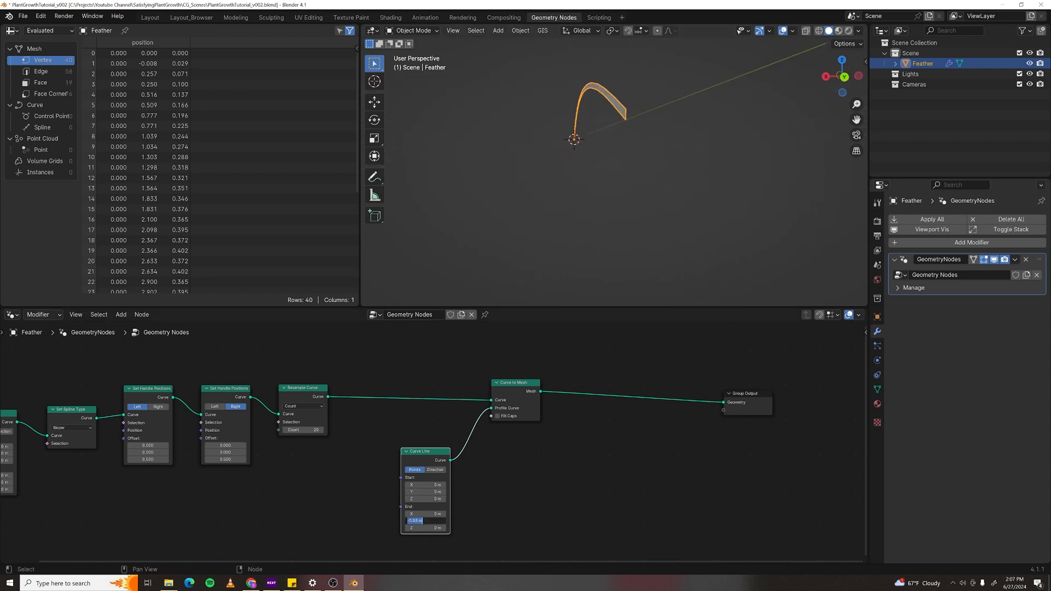
text(-.01)
key(Return)
middle_drag(573, 170, 639, 200)
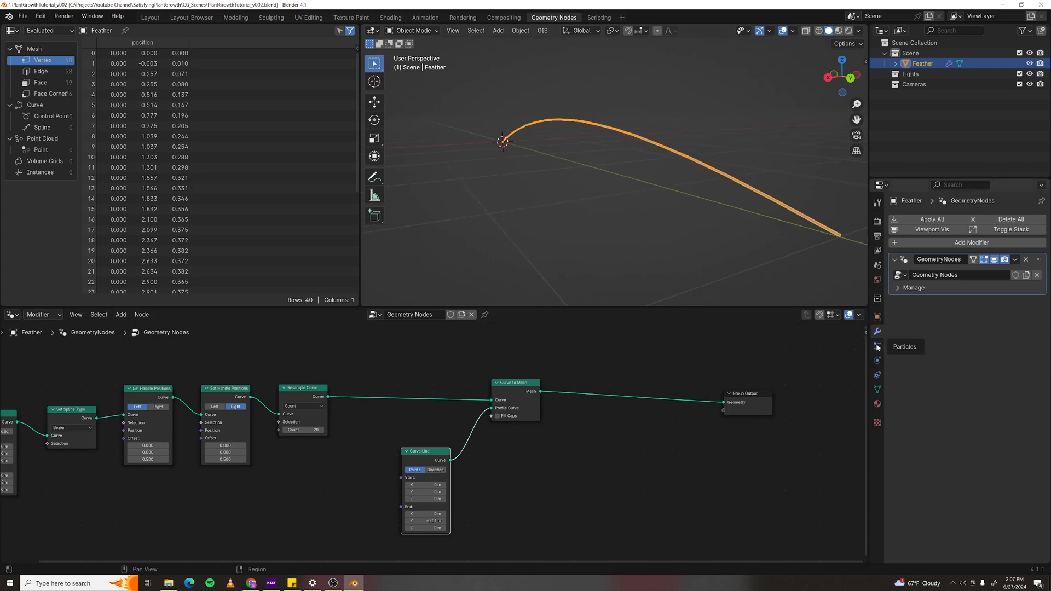
- Add a particle system to the Feather object, make it Hair type, and set the number to 500
click(877, 346)
click(1041, 221)
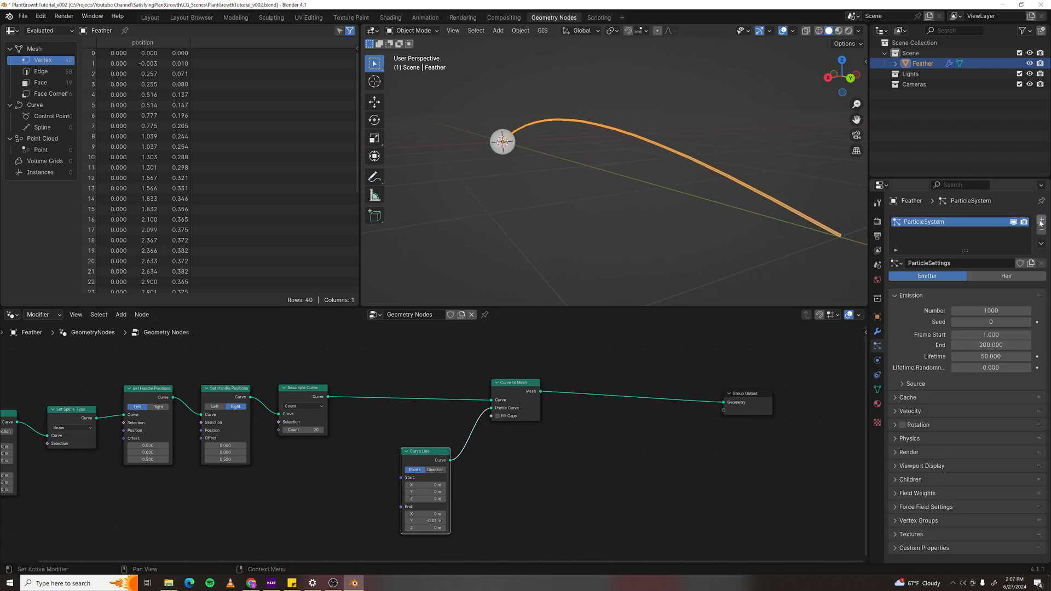
click(994, 276)
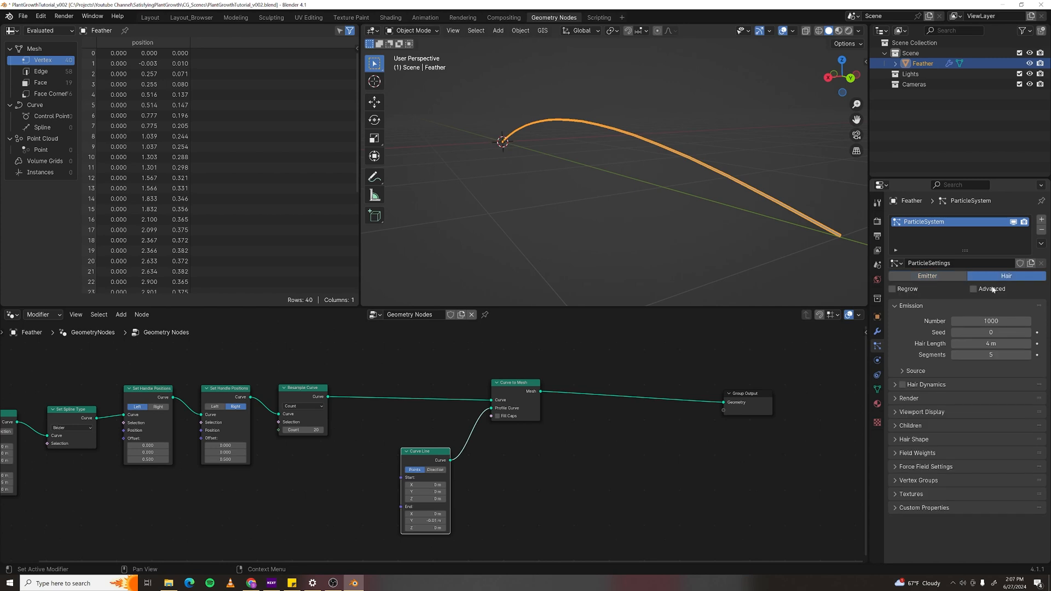
click(988, 319)
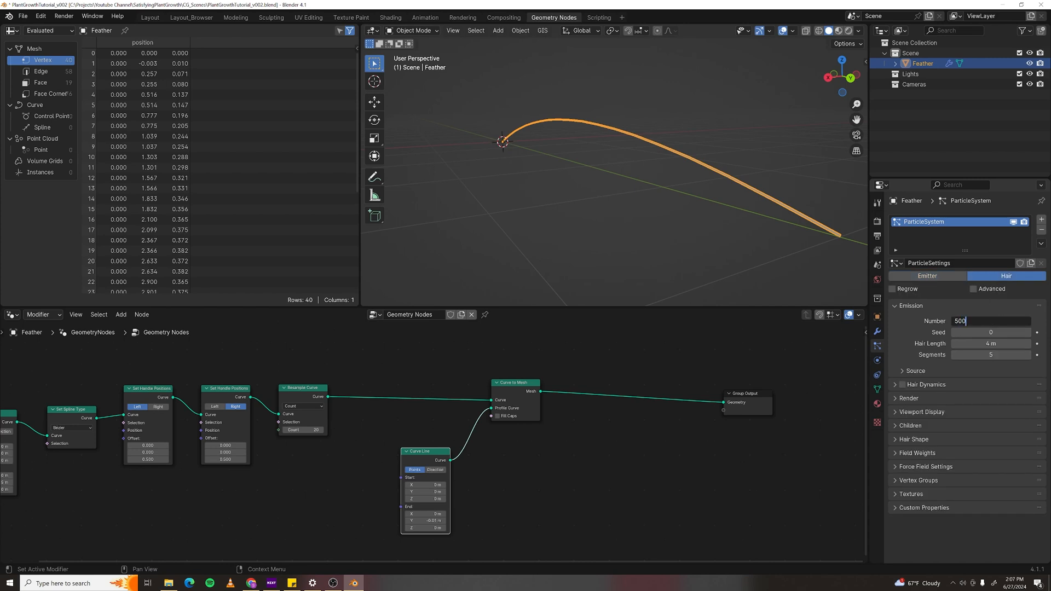
key(Return)
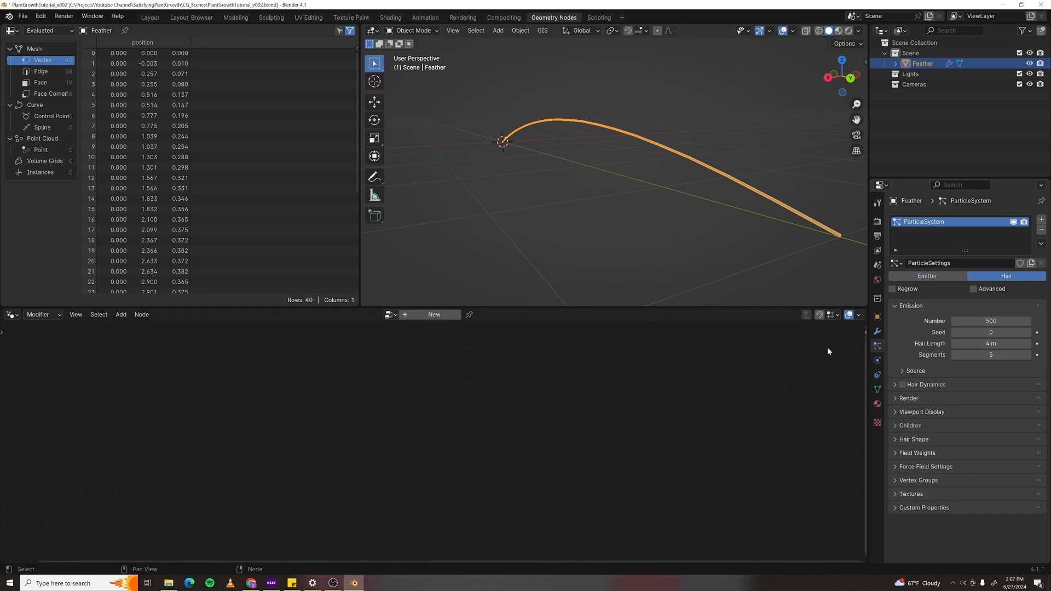
- Make the hair emission source use the modifier stack and reduce the hair length to about 0.198 m
click(901, 369)
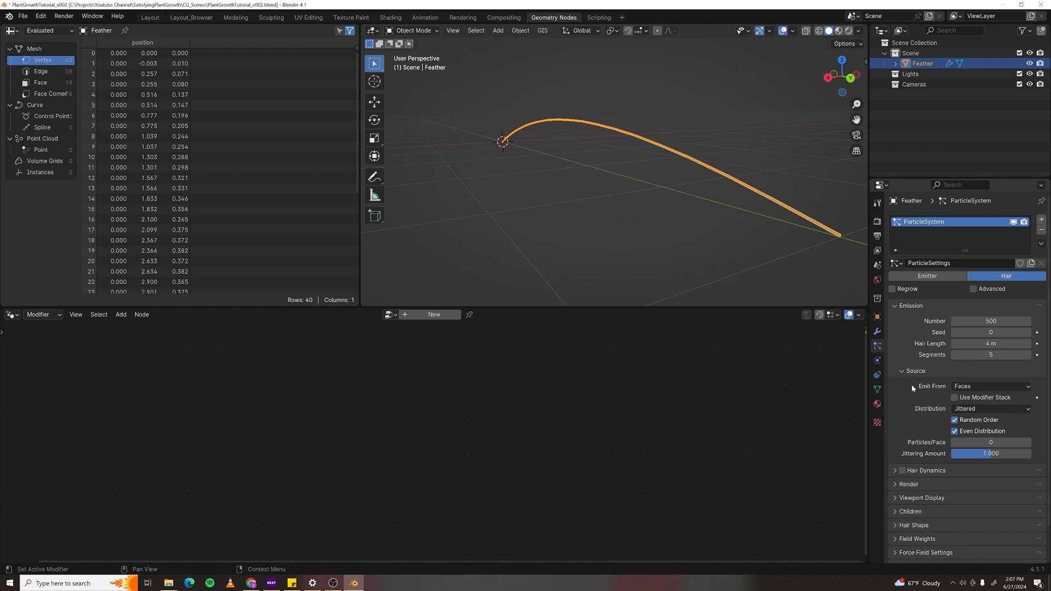
click(955, 398)
middle_drag(767, 258, 687, 240)
drag(991, 344, 957, 344)
middle_drag(602, 185, 613, 198)
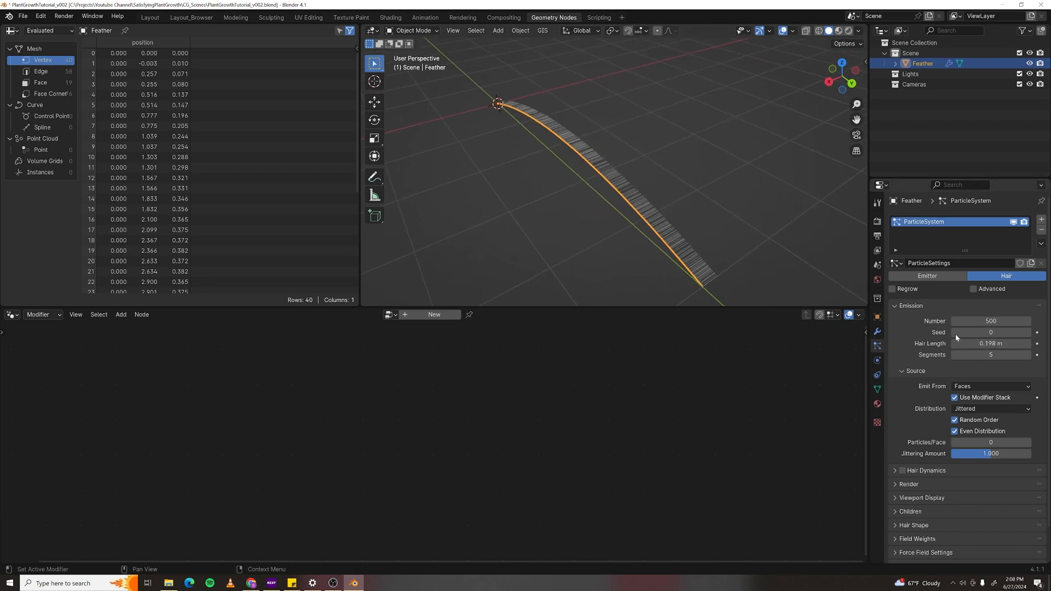
- Make the Feather's GeometryNodes modifier active again to bring back its node tree
click(878, 331)
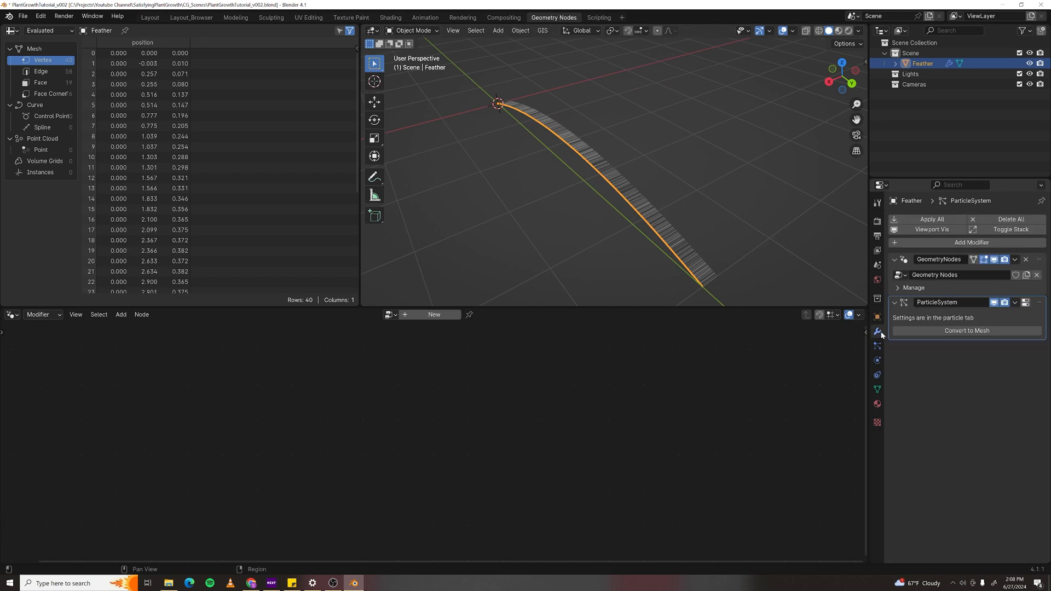
click(1043, 288)
click(1045, 270)
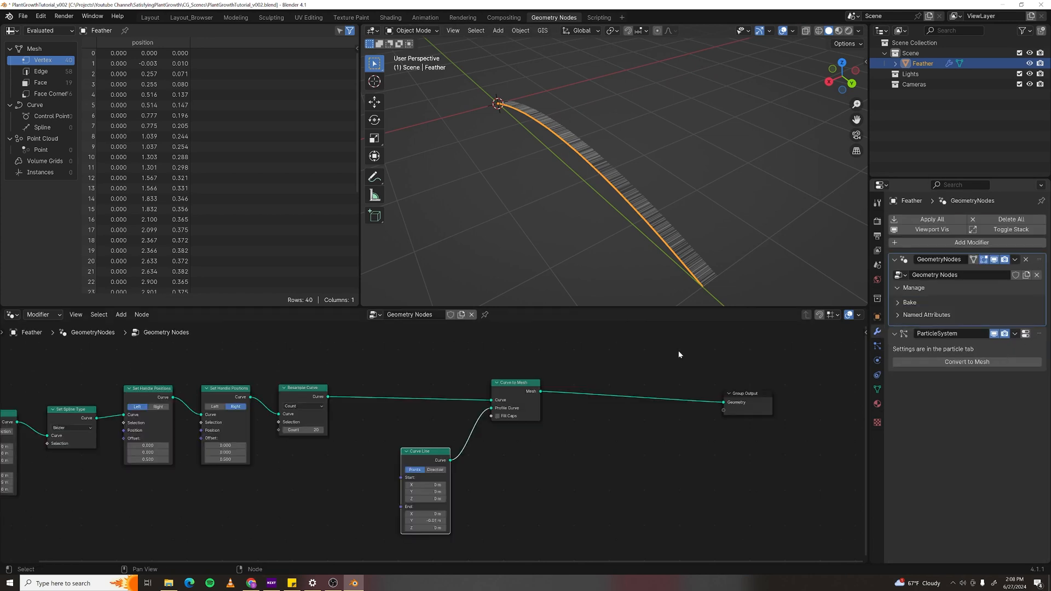
middle_drag(622, 155, 563, 239)
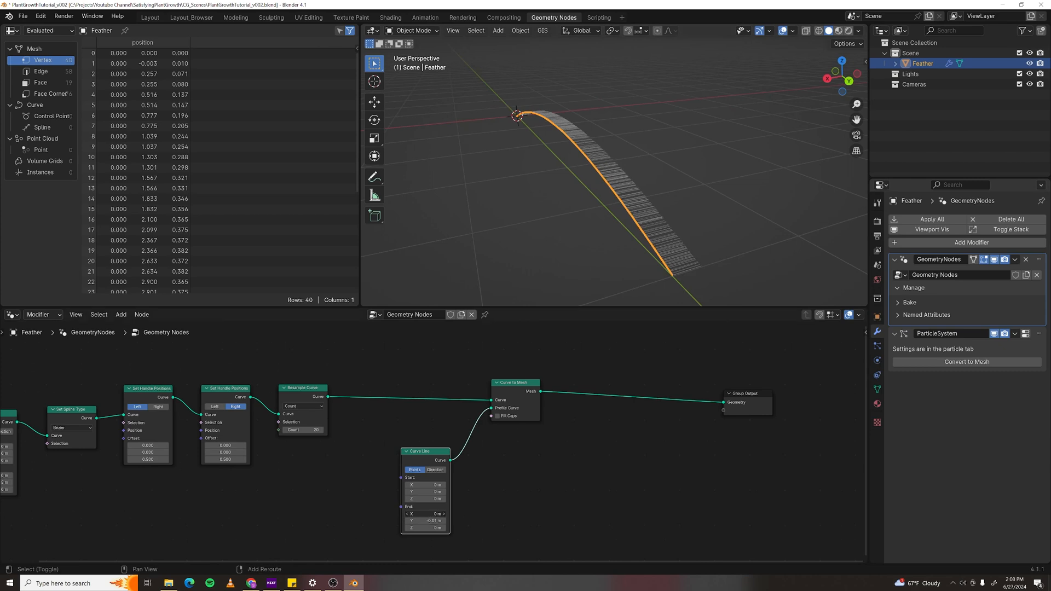
- Try an end X value of 0.05 m on the profile Curve Line
click(407, 514)
key(ctrl+z)
click(434, 515)
key(Escape)
click(426, 515)
text(0.05)
key(Return)
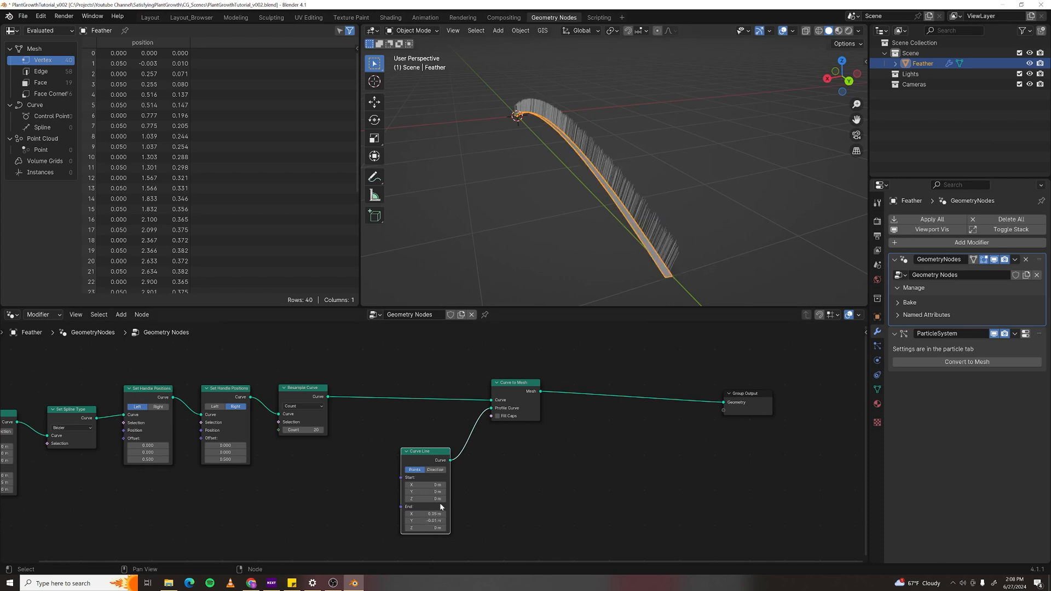
- Set the profile Curve Line's end X to 0.005 m
click(426, 515)
text(.005)
key(Return)
middle_drag(623, 235, 686, 192)
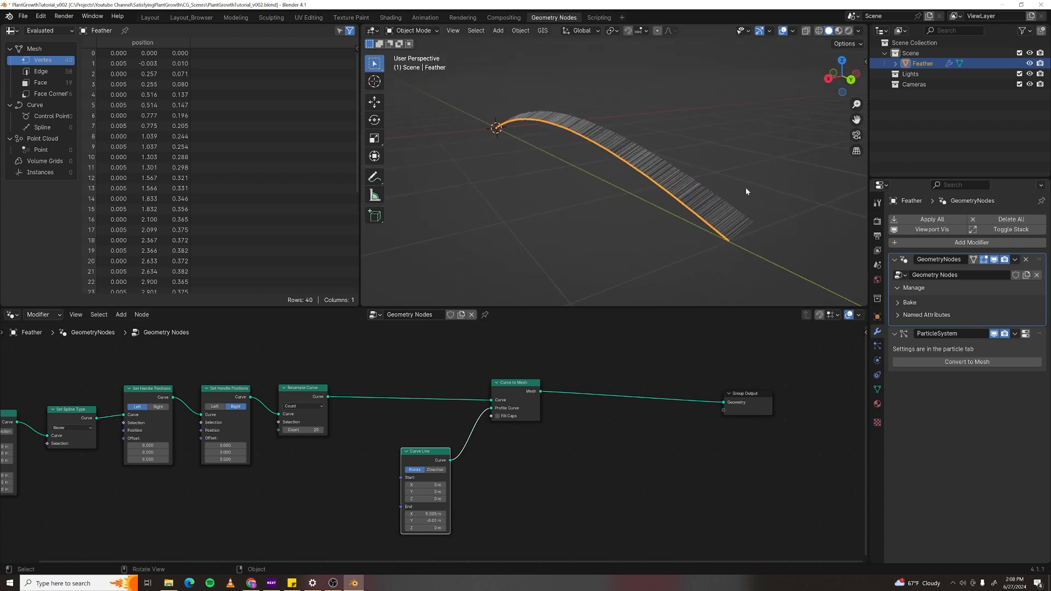
- Maximize the 3D viewport and switch the Feather object to Particle Edit mode
middle_drag(505, 130, 622, 187)
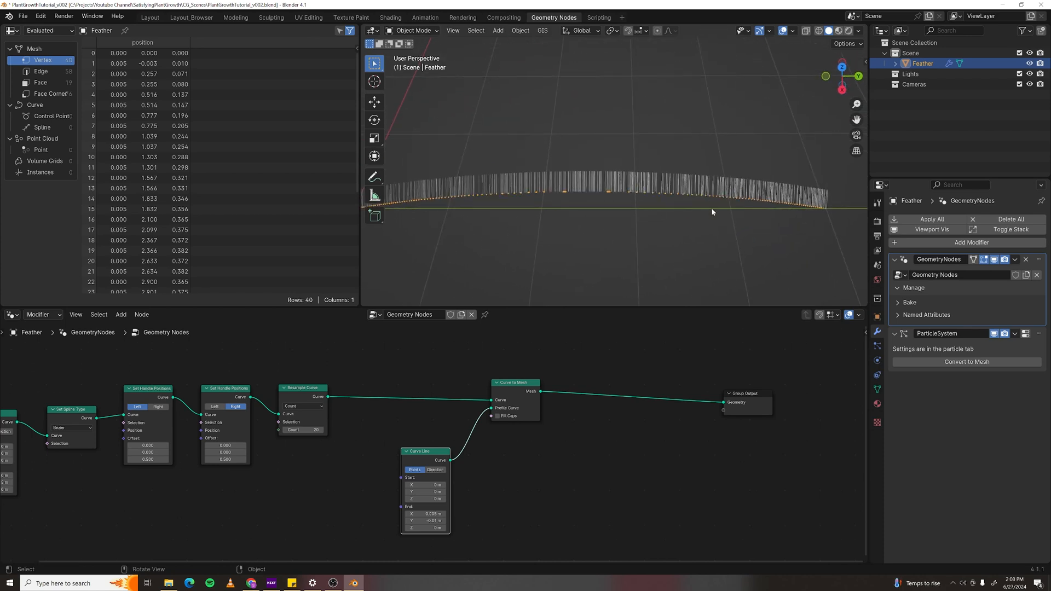
scroll(667, 202, down, 2)
key(ctrl+space)
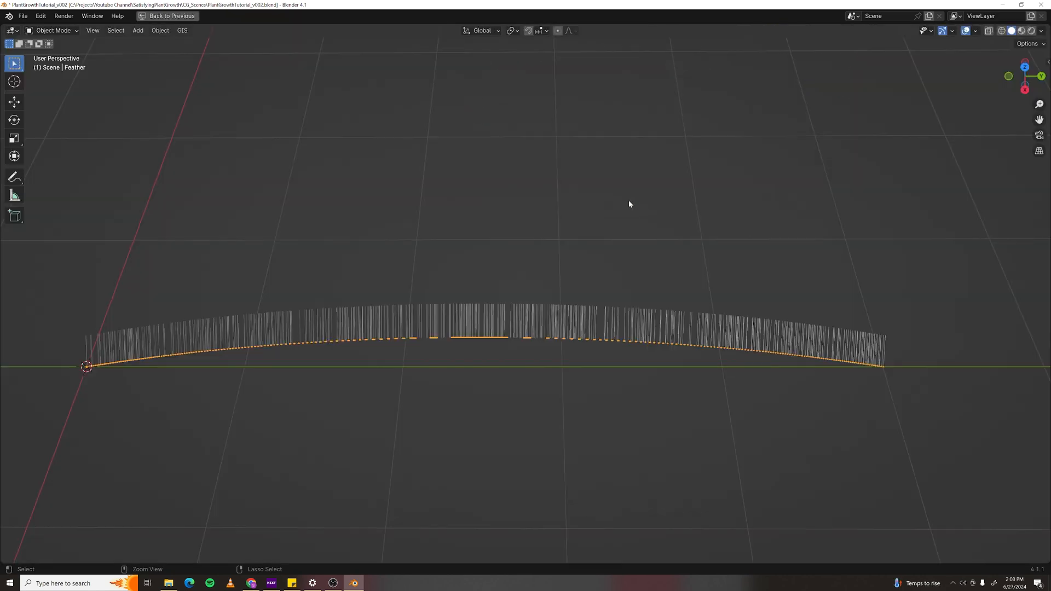
click(55, 31)
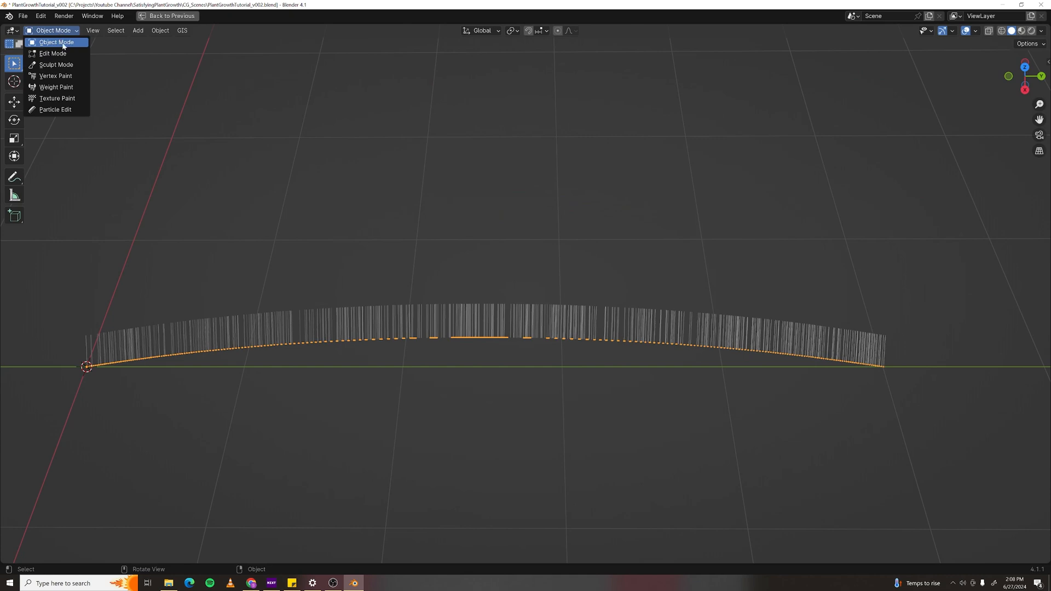
click(74, 111)
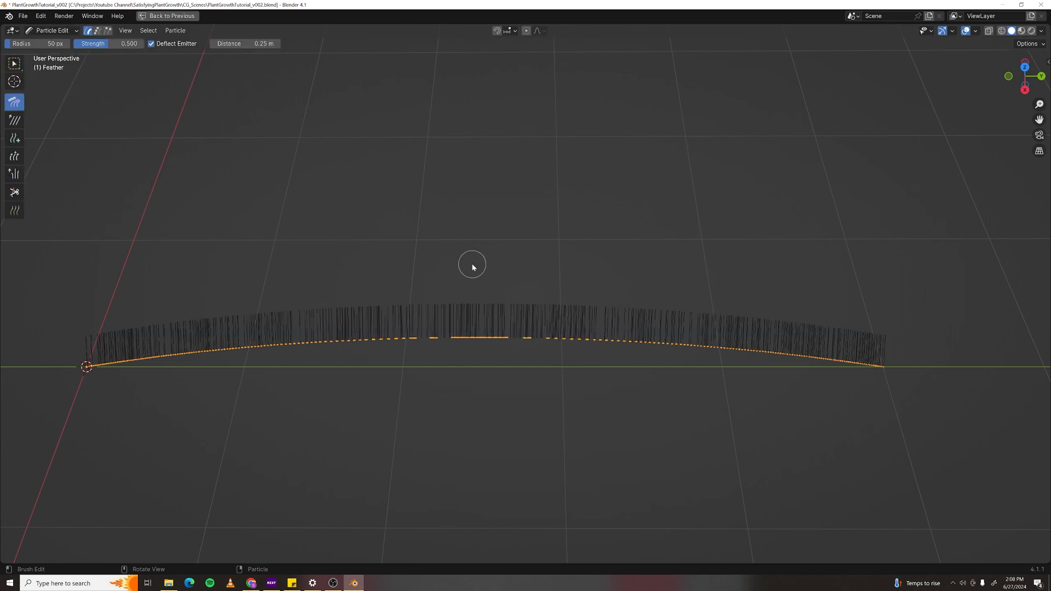
- From the top view, comb the hairs along the whole stem towards the feather's tip with a brush radius of about 119 px
key(KP_7)
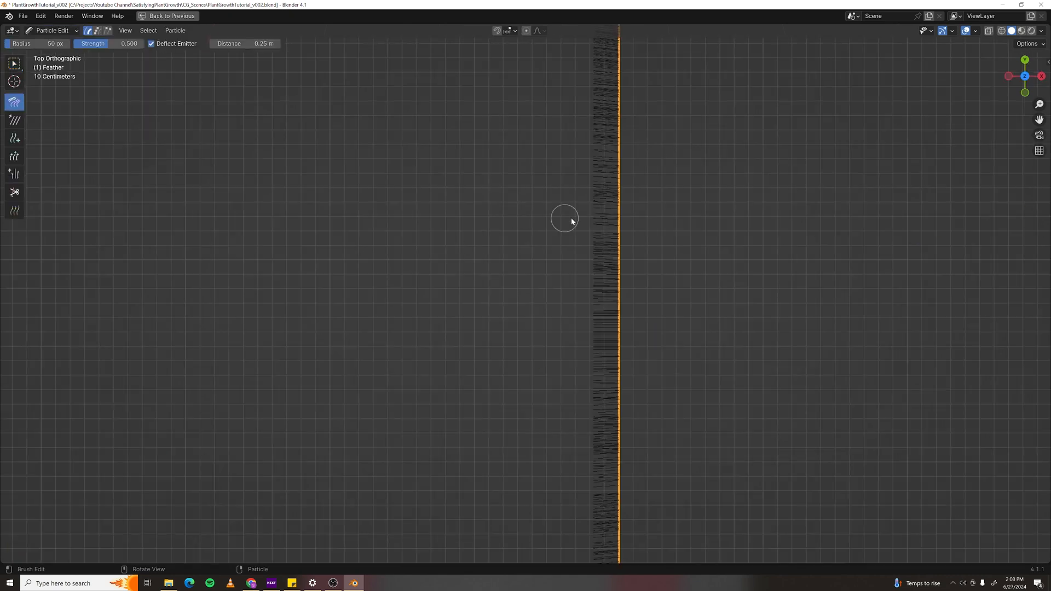
scroll(571, 218, down, 4)
scroll(622, 216, up, 3)
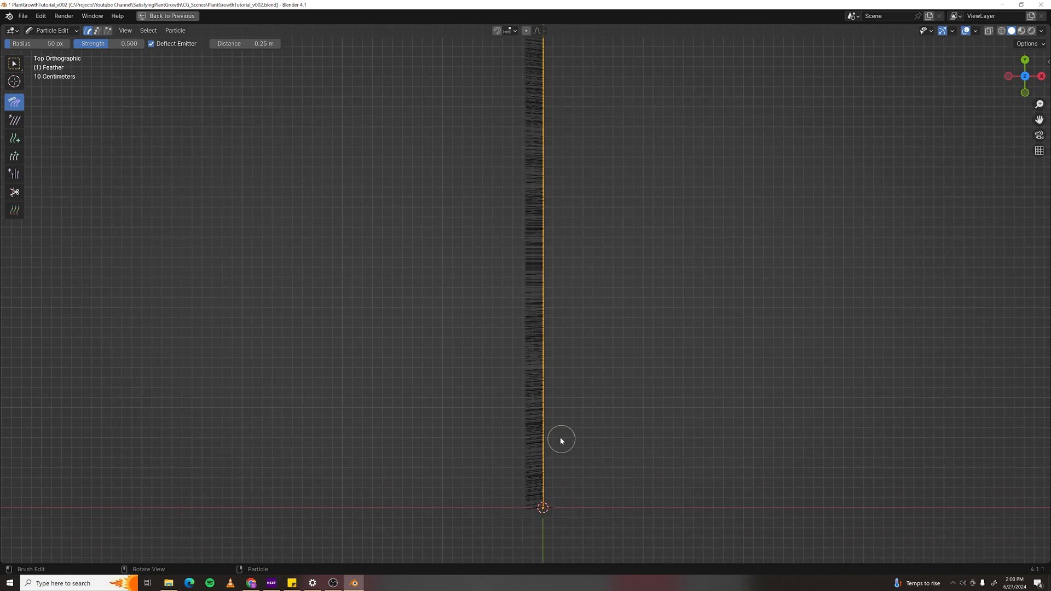
scroll(564, 439, up, 1)
shift+middle_drag(571, 439, 564, 427)
key(f)
click(568, 420)
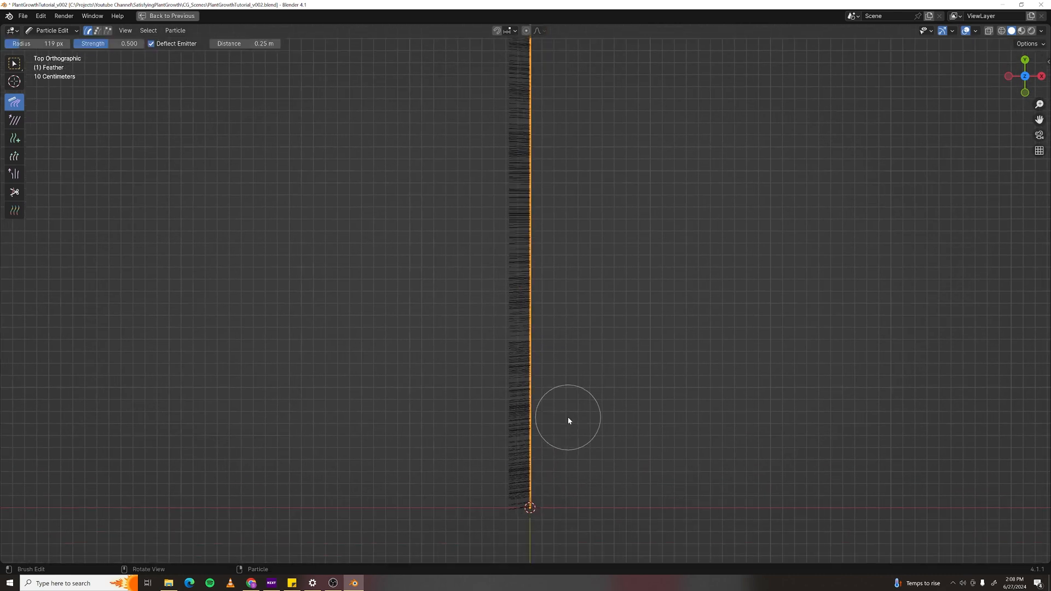
drag(506, 518, 504, 479)
drag(504, 425, 504, 402)
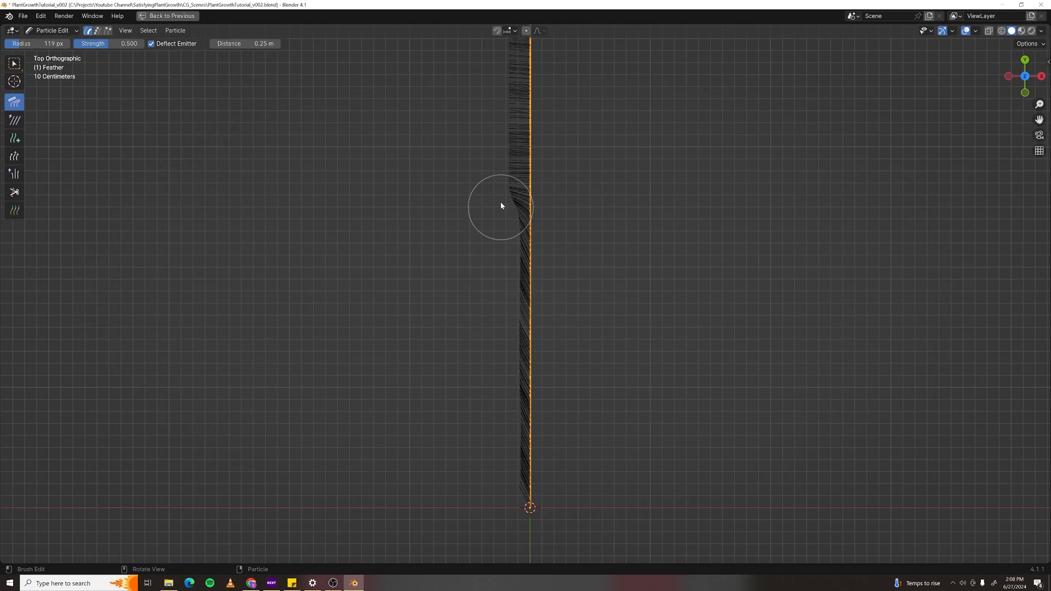
shift+middle_drag(495, 125, 498, 369)
drag(499, 372, 497, 313)
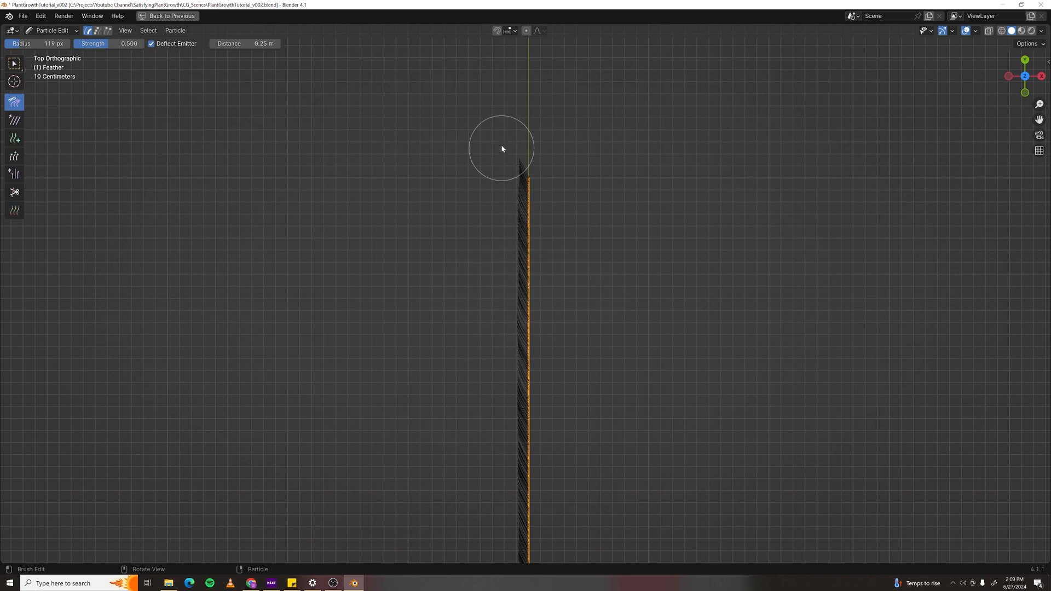
- Turn off Deflect Emitter, enlarge the Comb radius to about 164 px, and comb the tip hairs inward over the stem's end
scroll(521, 138, up, 7)
shift+middle_drag(563, 108, 552, 474)
click(152, 44)
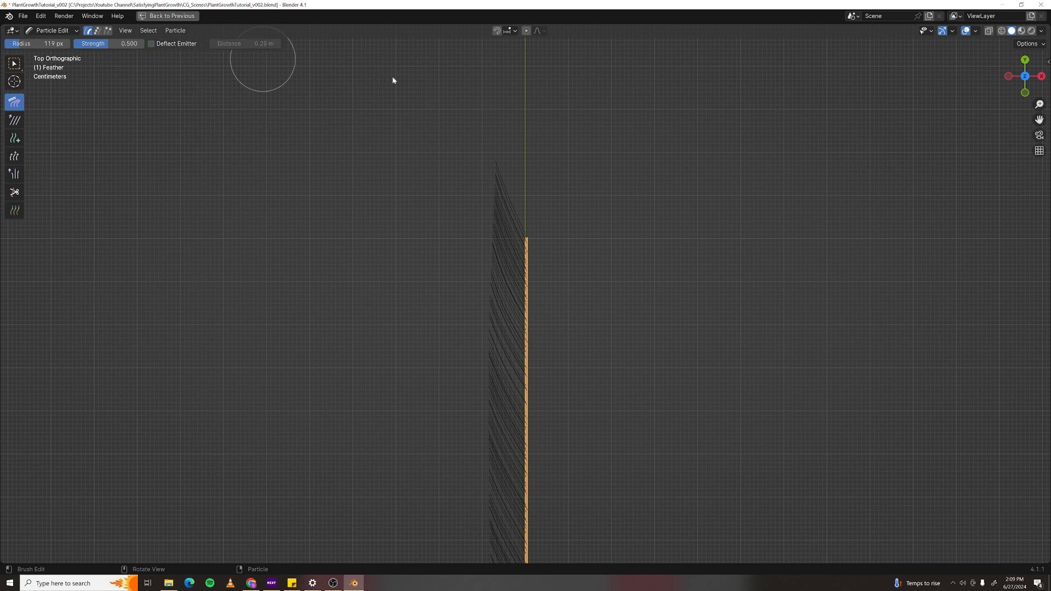
key(f)
click(530, 210)
mouse_move(516, 215)
mouse_down()
mouse_move(516, 153)
mouse_move(520, 209)
mouse_move(526, 163)
mouse_up()
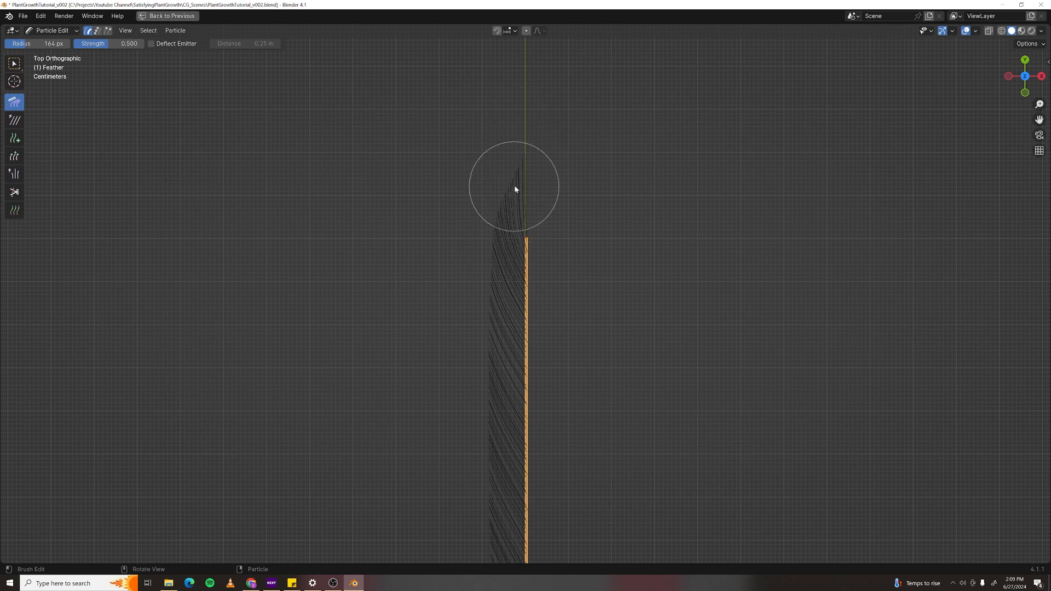
- Examine the combed hairs along the curved feather stem in perspective and front views
mouse_move(613, 343)
middle_down()
mouse_move(606, 393)
mouse_move(583, 305)
mouse_move(591, 302)
middle_up()
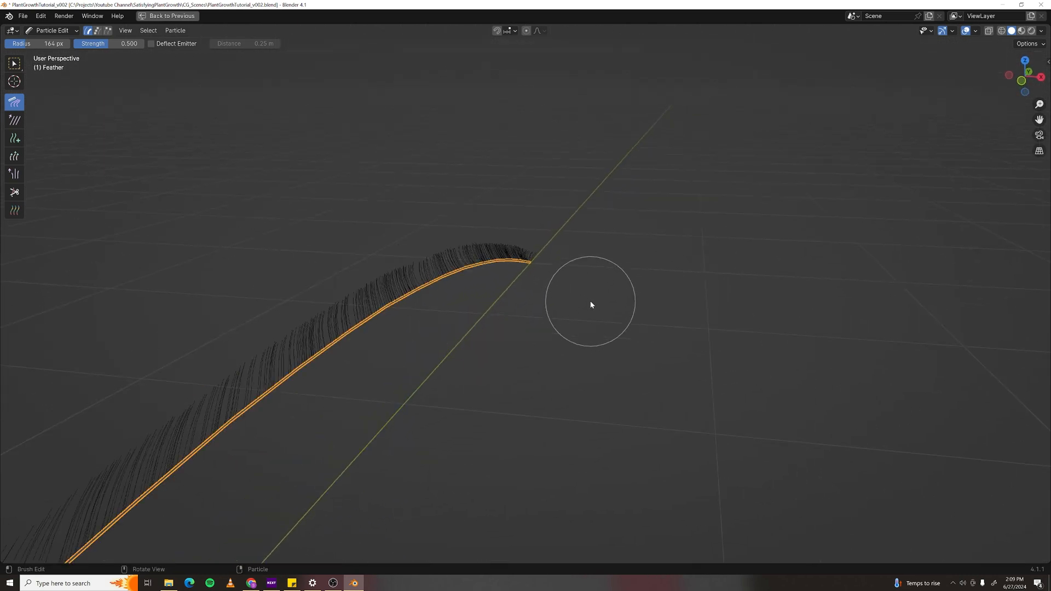
key(KP_1)
scroll(591, 302, up, 4)
shift+middle_drag(614, 208, 624, 294)
scroll(552, 247, up, 2)
shift+middle_drag(590, 211, 584, 265)
scroll(585, 265, up, 1)
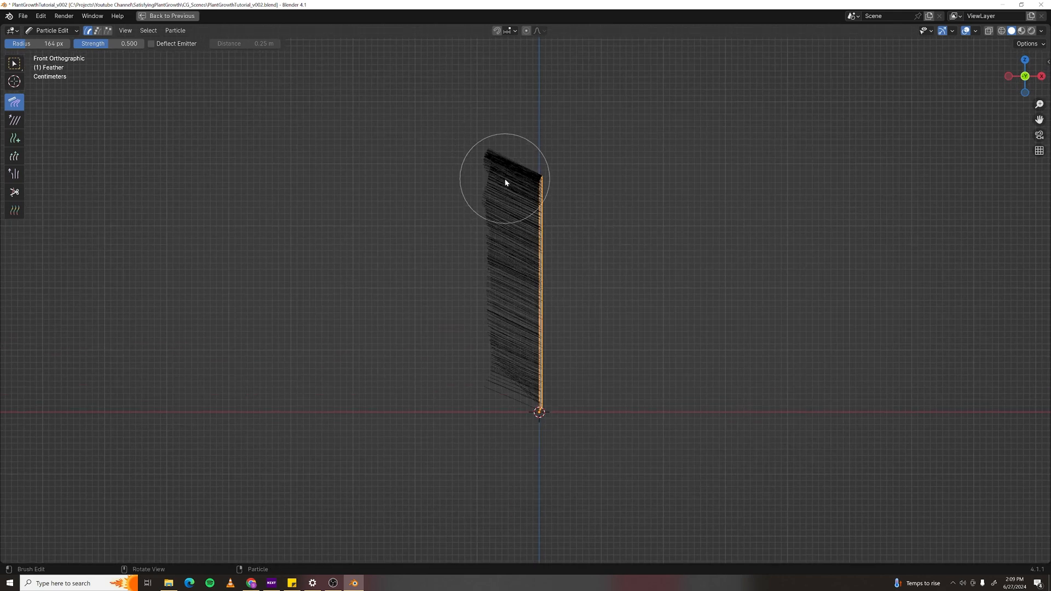
scroll(666, 275, down, 3)
middle_drag(666, 275, 529, 343)
- Restore the full workspace layout and mute both Set Handle Positions nodes to straighten the stem
key(ctrl+space)
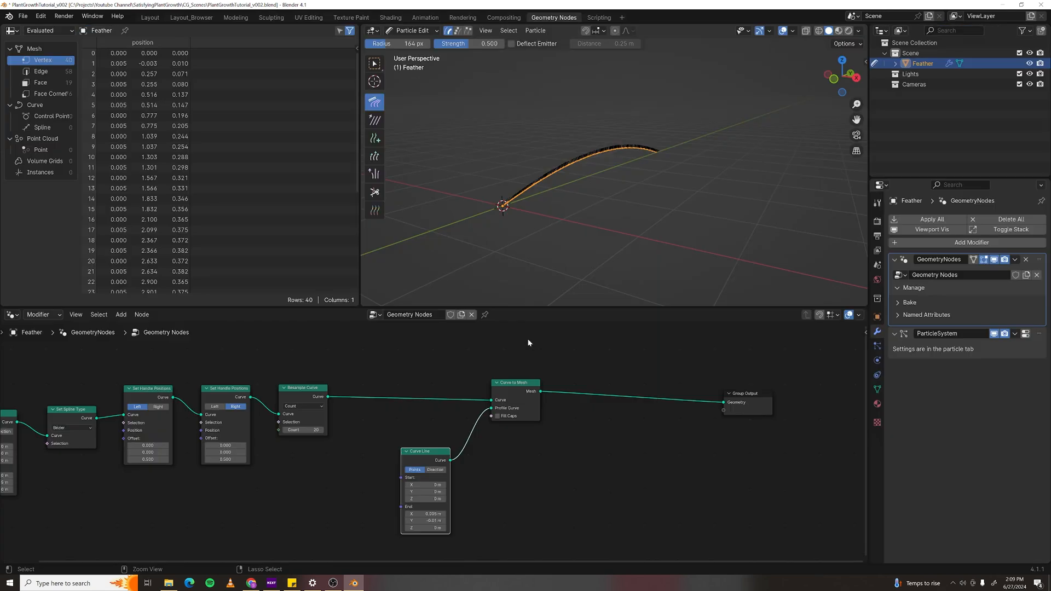
drag(165, 363, 219, 398)
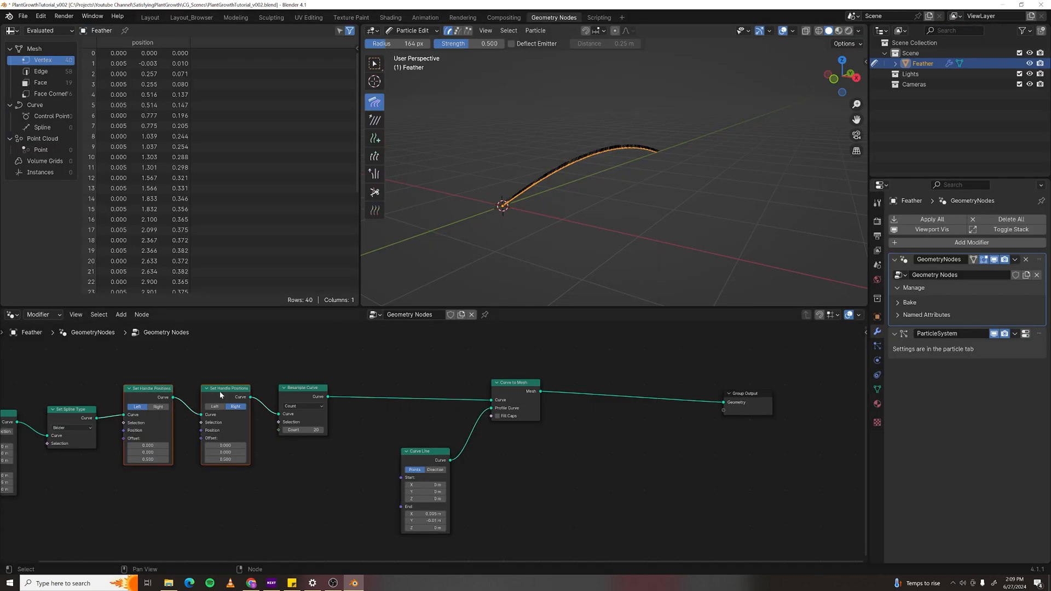
key(m)
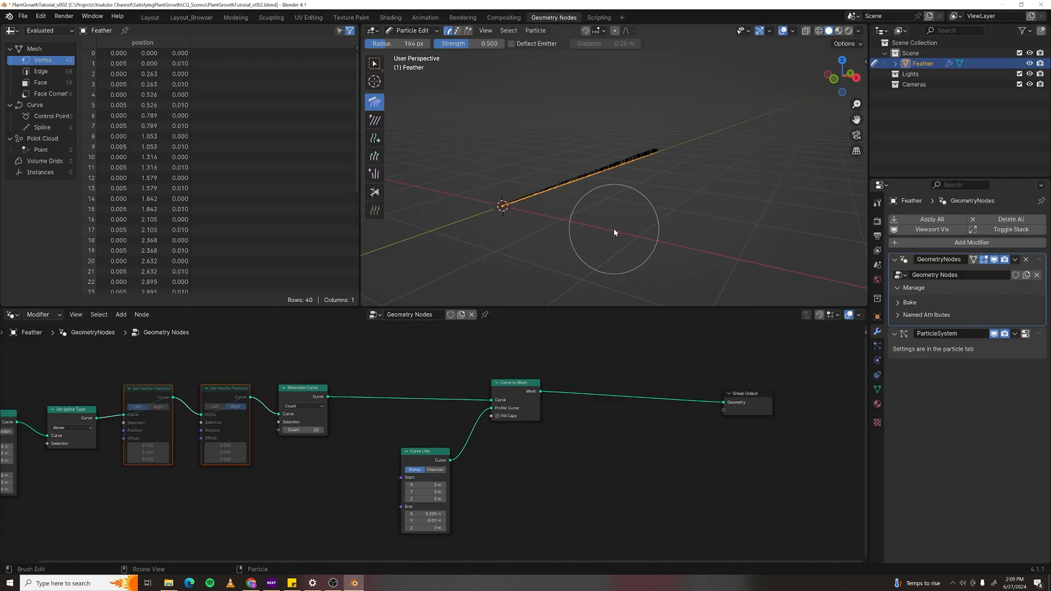
- Maximize the 3D viewport and, from the front view, comb the hairs up and outward into an arc on the stem's negative X side
key(ctrl+space)
key(KP_1)
scroll(606, 314, up, 8)
shift+middle_drag(684, 255, 495, 322)
scroll(666, 263, up, 6)
shift+middle_drag(713, 237, 464, 349)
scroll(540, 333, up, 1)
scroll(543, 335, down, 2)
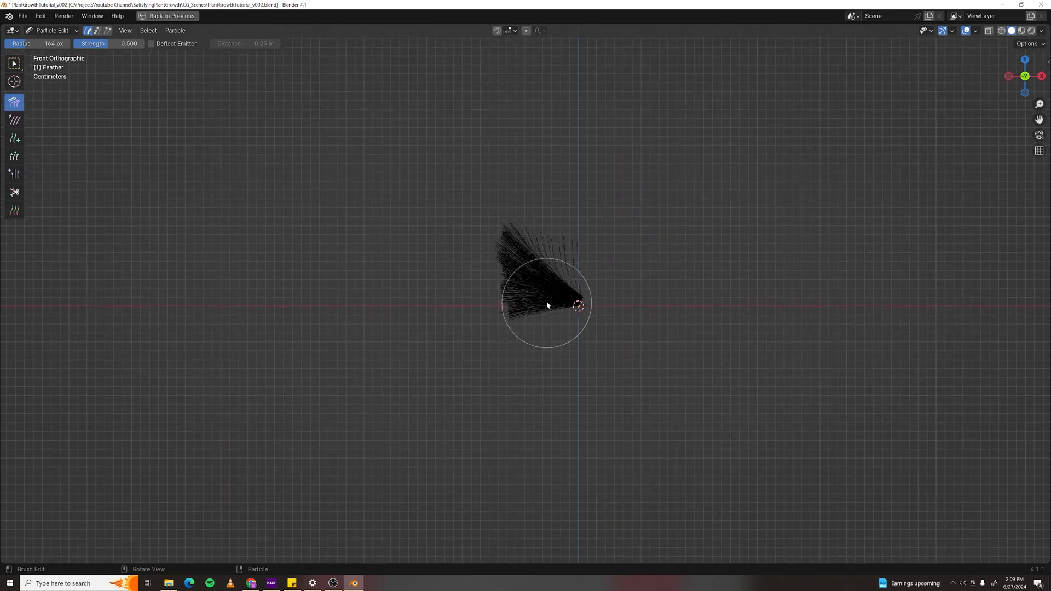
mouse_move(545, 318)
mouse_down()
mouse_move(521, 252)
mouse_move(482, 254)
mouse_move(488, 286)
mouse_move(458, 278)
mouse_move(570, 263)
mouse_move(573, 238)
mouse_move(528, 214)
mouse_move(471, 217)
mouse_up()
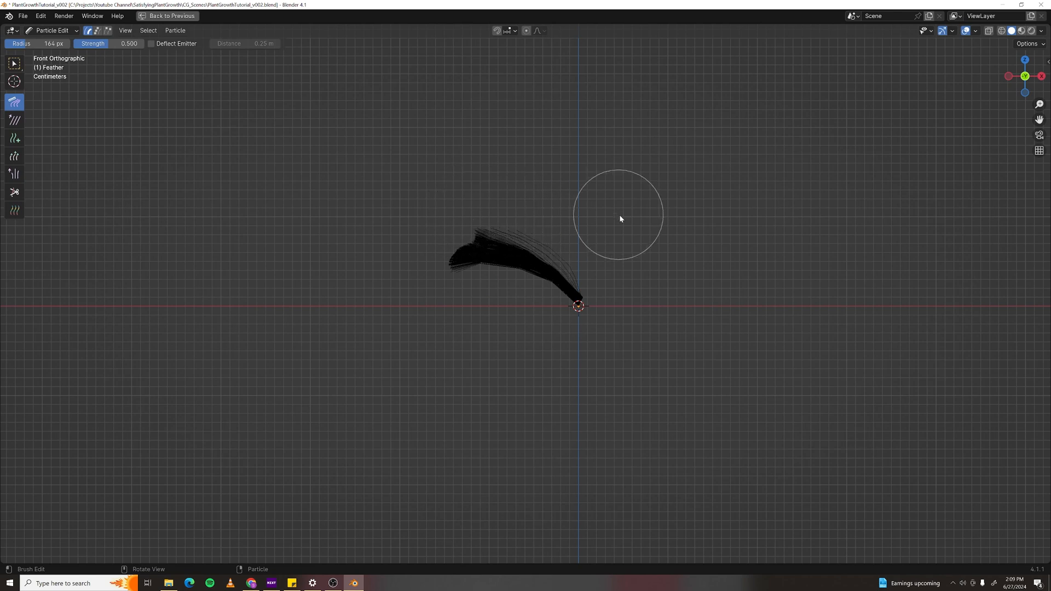
- From the top view, comb the hairs at the stem's end towards the feather's tip
middle_drag(669, 211, 695, 371)
key(KP_7)
shift+middle_drag(597, 151, 576, 285)
scroll(564, 274, up, 4)
shift+middle_drag(546, 234, 540, 317)
scroll(532, 312, up, 2)
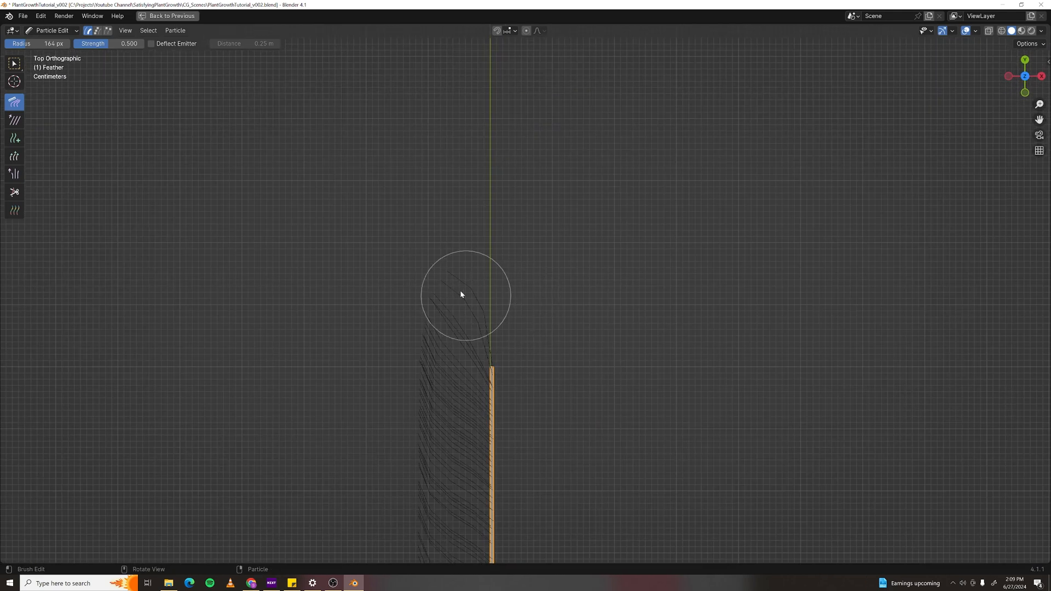
scroll(446, 345, down, 3)
mouse_move(477, 310)
mouse_down()
mouse_move(476, 263)
mouse_move(491, 286)
mouse_move(498, 263)
mouse_move(493, 312)
mouse_move(499, 305)
mouse_move(474, 327)
mouse_move(481, 286)
mouse_up()
mouse_move(481, 286)
middle_down()
mouse_move(556, 331)
mouse_move(503, 239)
mouse_move(465, 246)
mouse_move(478, 294)
mouse_move(604, 333)
middle_up()
key(KP_7)
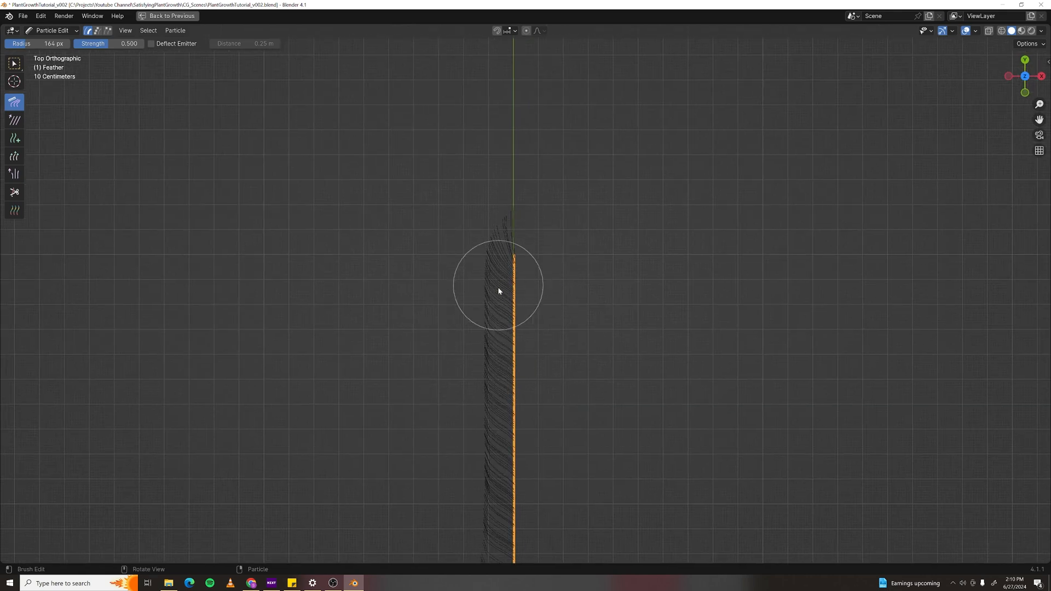
- Vary the hair lengths along the upper part of the stem with the Length brush at a 120 px radius, using Shrink and Grow
click(14, 157)
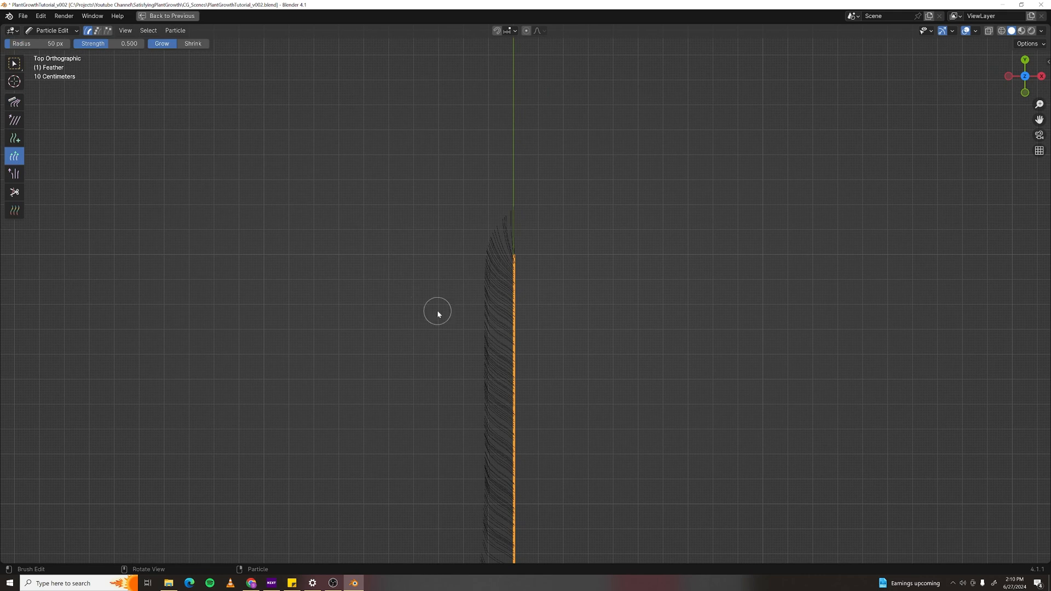
key(f)
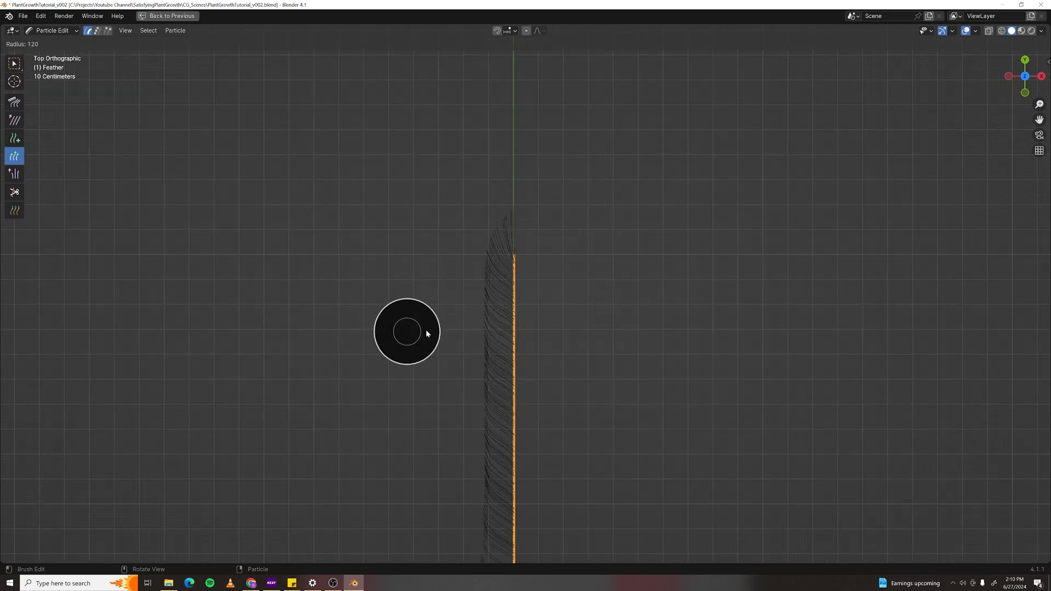
click(432, 333)
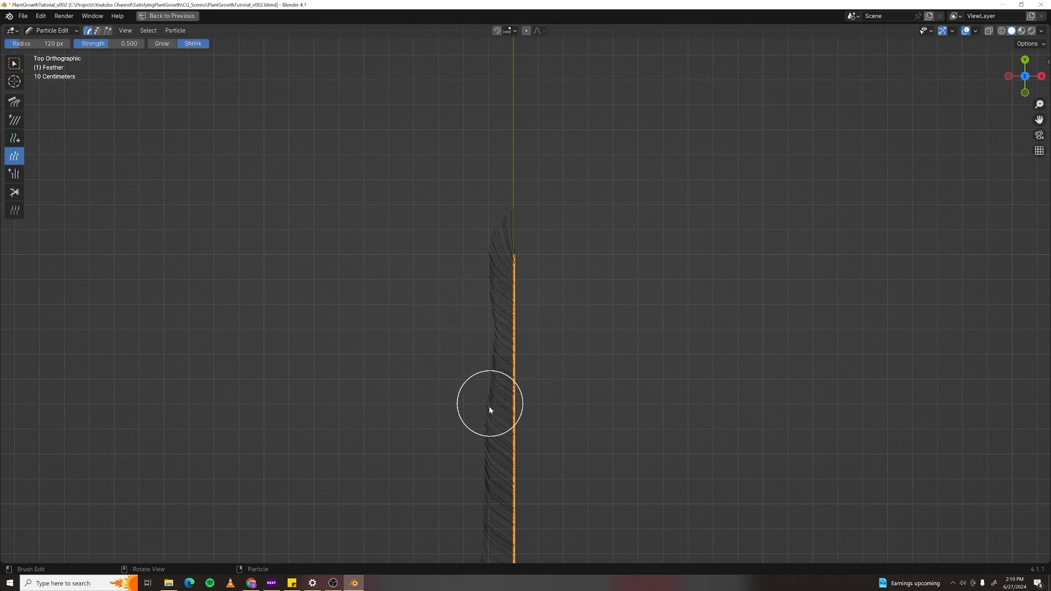
middle_drag(586, 386, 566, 333)
key(KP_7)
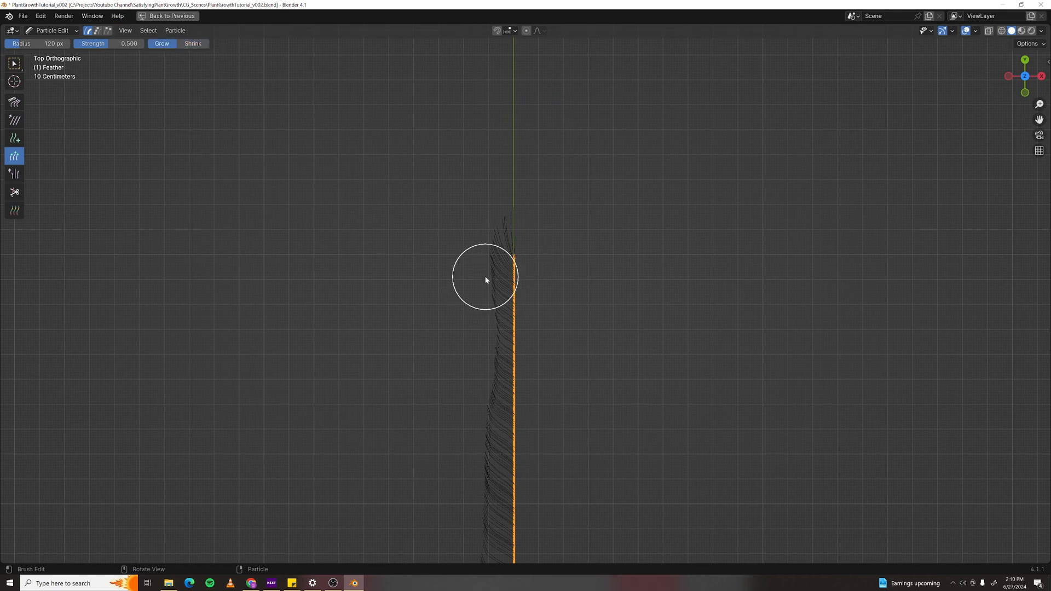
mouse_move(604, 330)
middle_down()
mouse_move(523, 233)
mouse_move(453, 274)
mouse_move(469, 312)
mouse_move(572, 278)
mouse_move(694, 218)
mouse_move(699, 162)
mouse_move(557, 249)
mouse_move(527, 255)
middle_up()
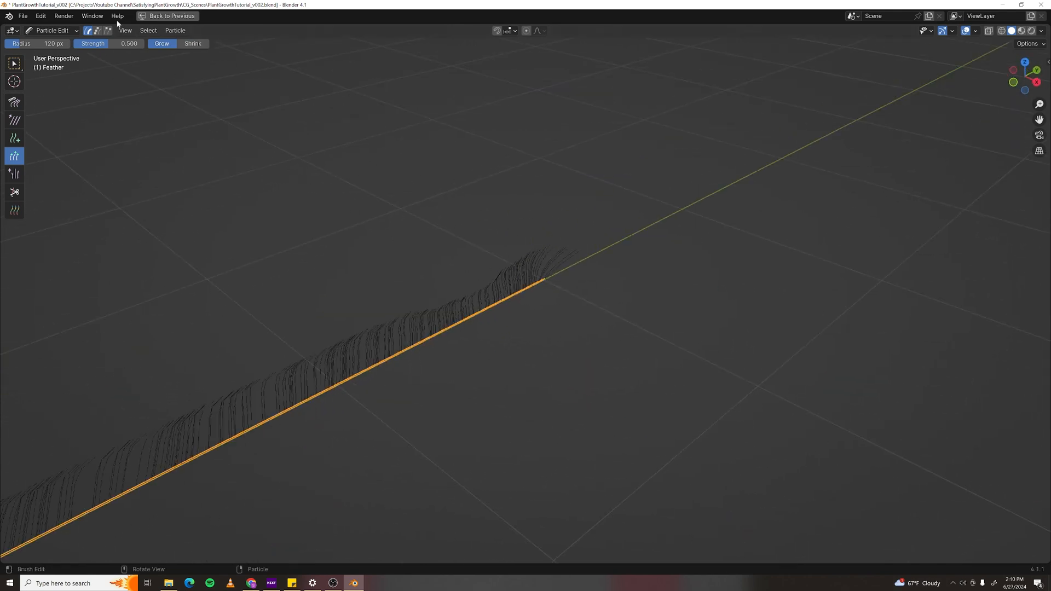
- Return the Feather object to Object Mode and restore the full workspace layout
click(52, 30)
click(52, 42)
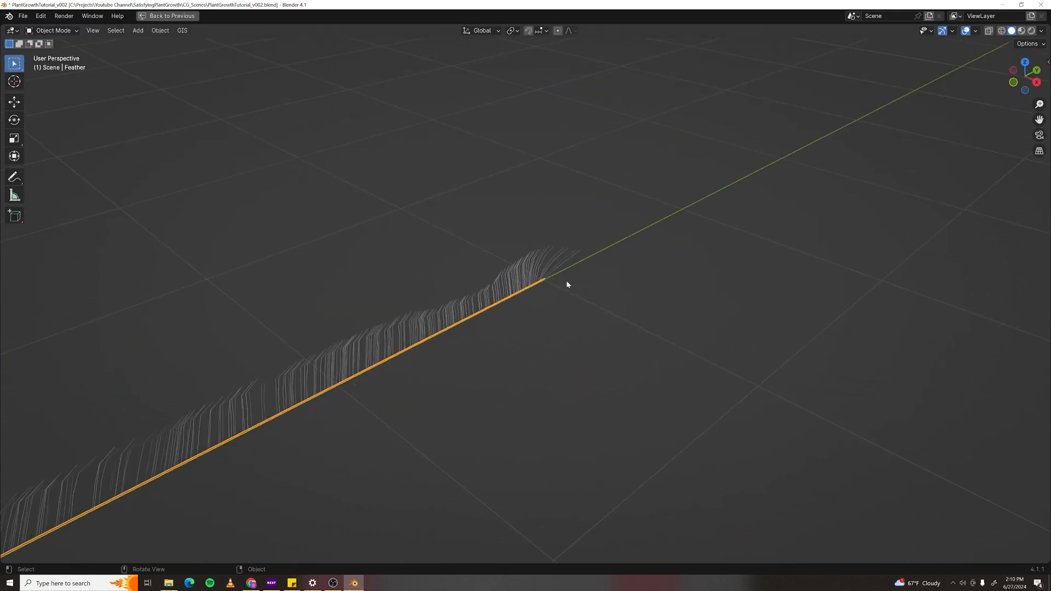
key(ctrl+space)
middle_drag(516, 293, 631, 120)
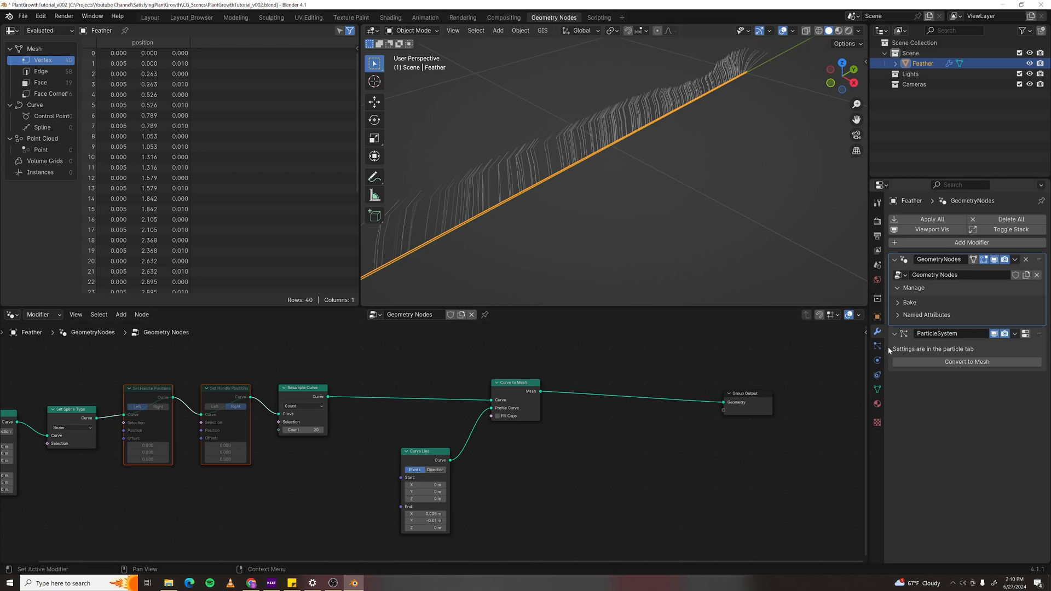
- Enable Interpolated children for the Feather's particle system, with Display Amount and Render Amount set to 5
click(1028, 349)
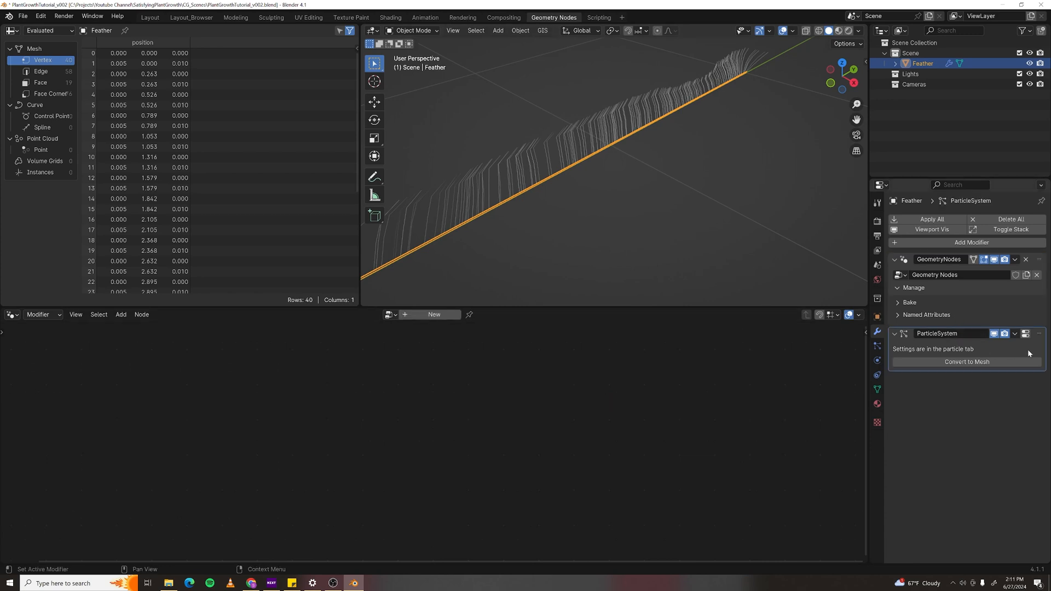
click(878, 346)
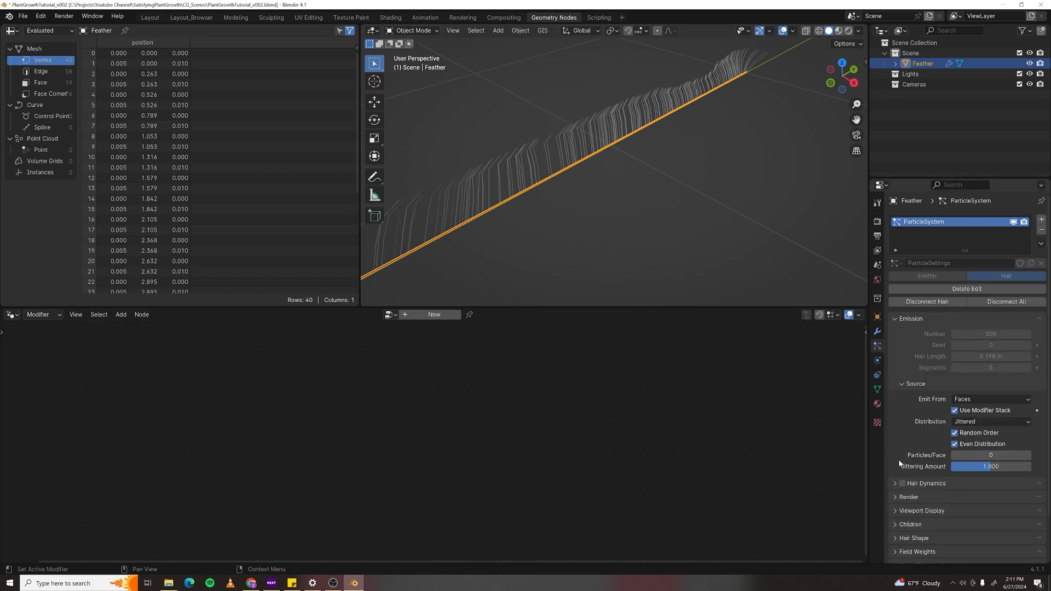
scroll(901, 467, down, 2)
click(910, 484)
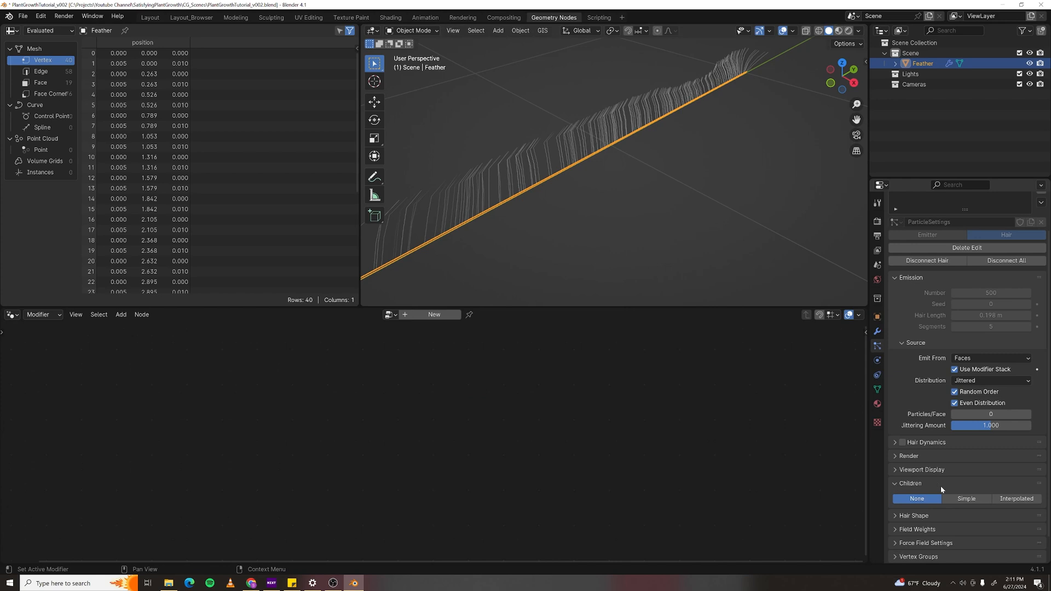
click(1011, 499)
middle_drag(756, 165, 627, 200)
scroll(918, 522, down, 1)
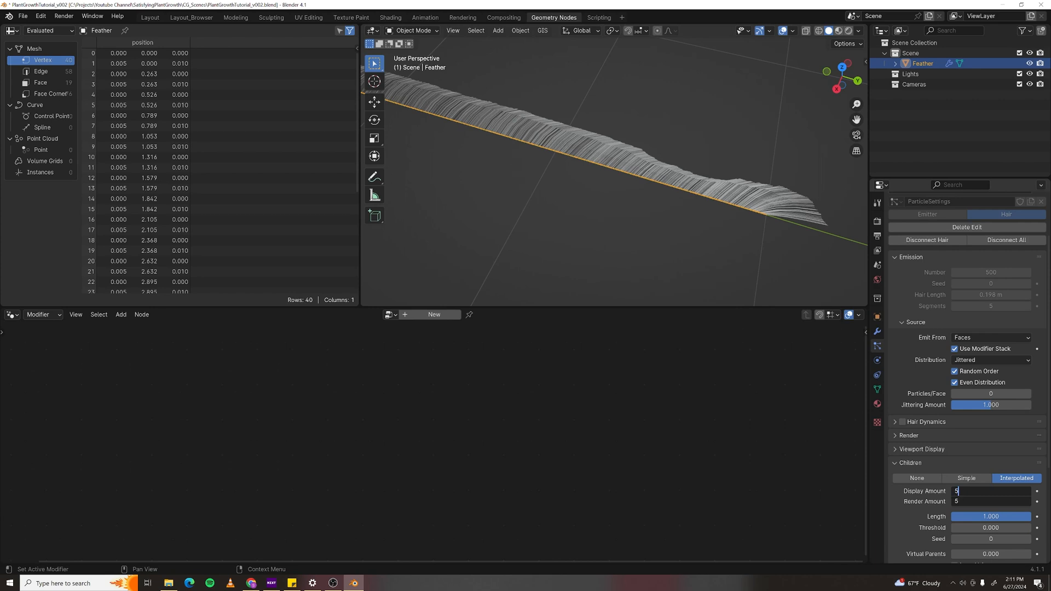
key(Return)
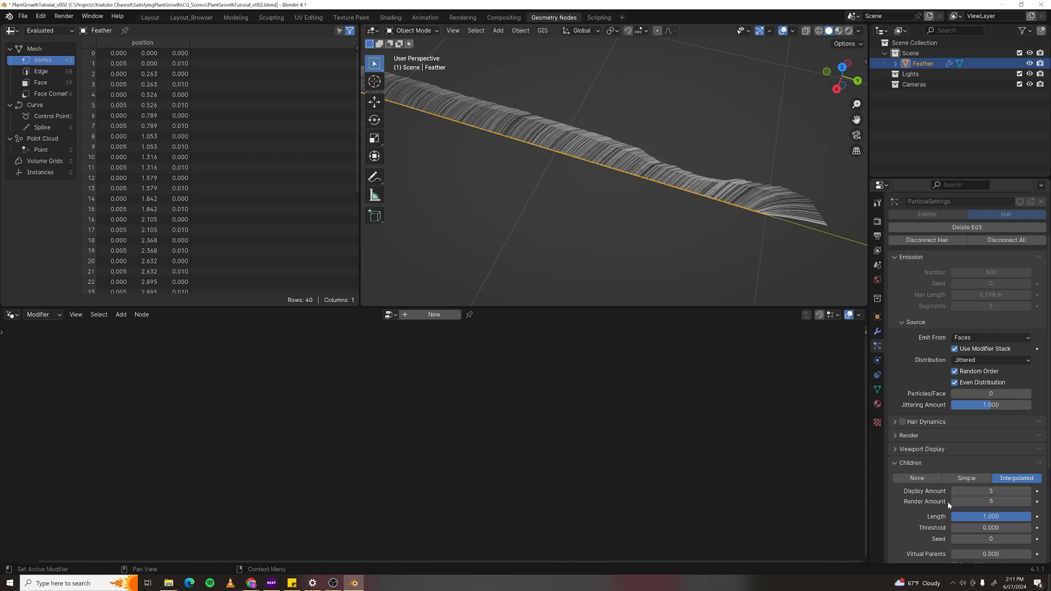
- Clump the child hairs together by raising the Clump value to about 0.727 and readjusting it
scroll(908, 511, down, 4)
click(904, 513)
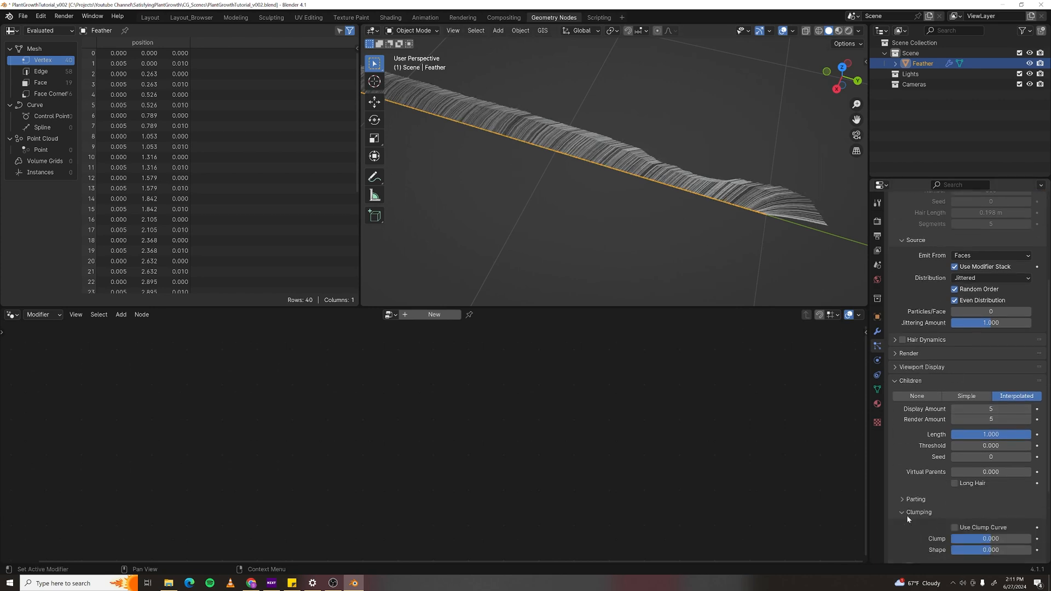
drag(1007, 538, 1021, 539)
scroll(810, 223, up, 6)
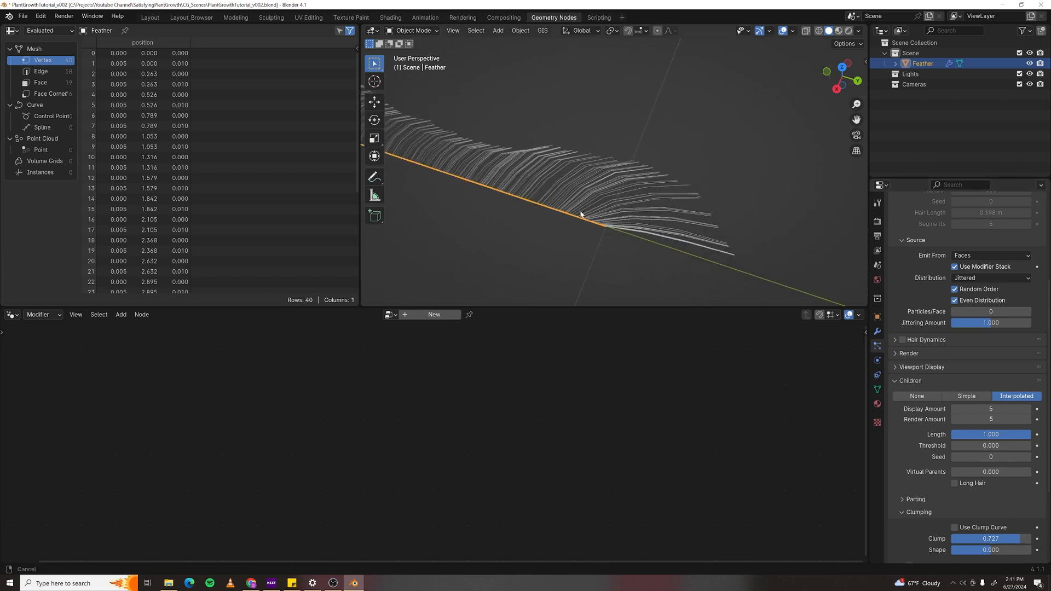
drag(1009, 538, 1025, 539)
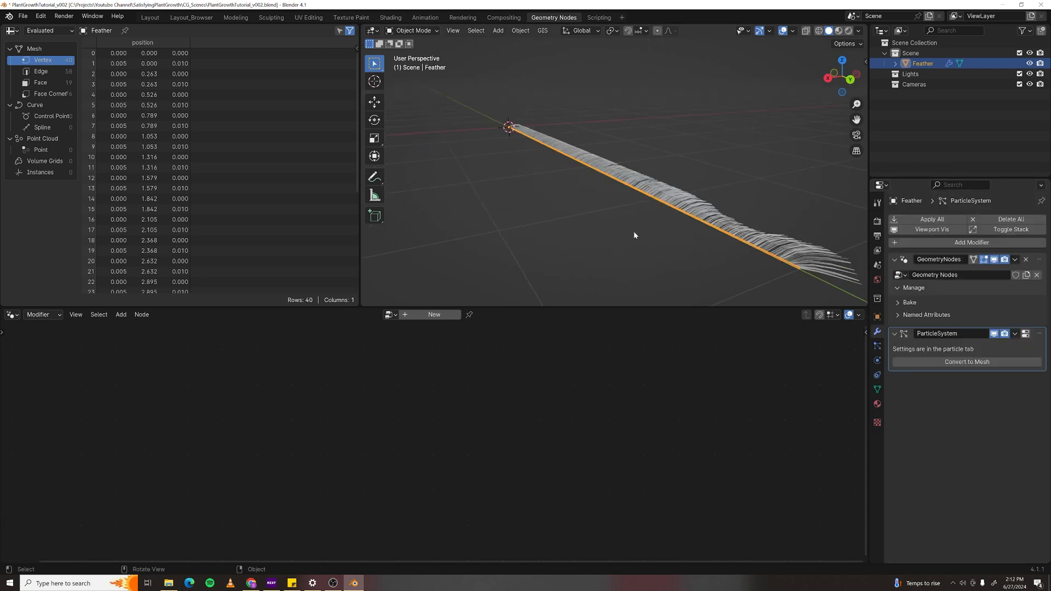
- Duplicate the Feather in place and mirror the copy across the stem by scaling it -1 along X
middle_drag(634, 235, 581, 203)
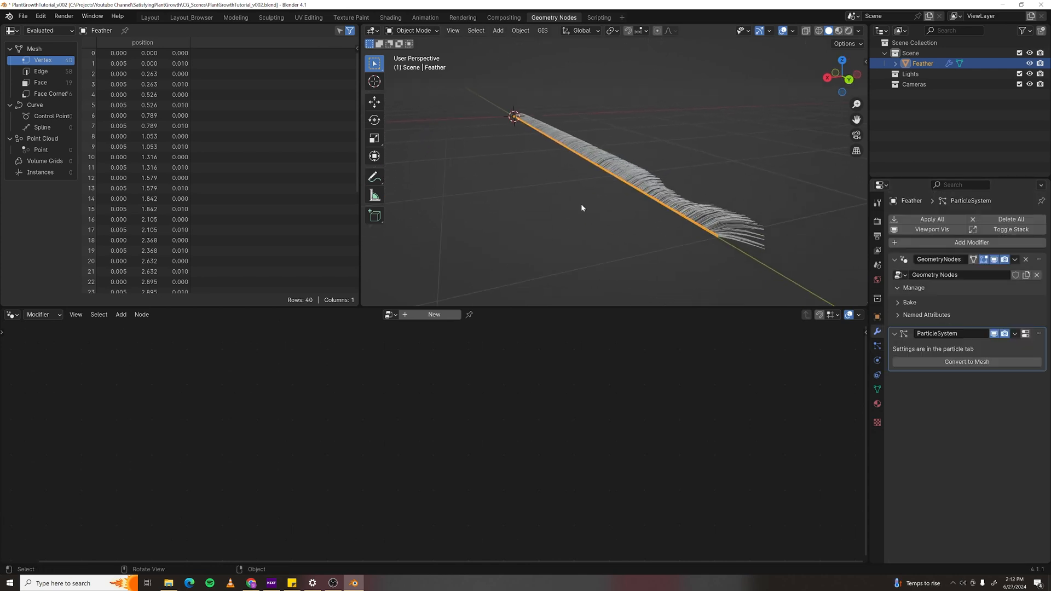
key(shift+d)
right_click(567, 179)
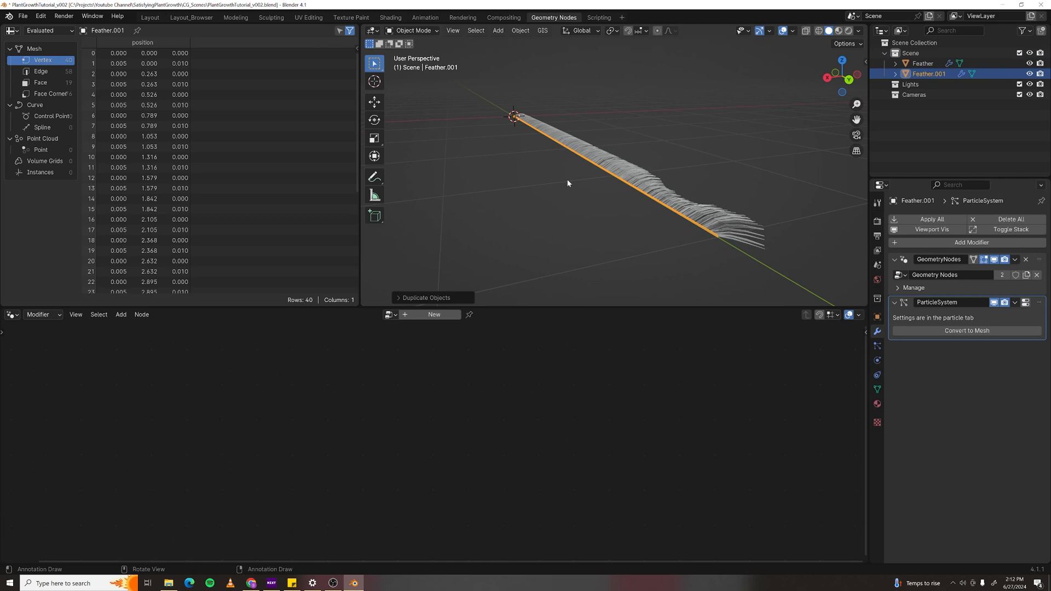
text(sx-1)
key(Return)
middle_drag(567, 179, 636, 164)
shift+middle_drag(585, 101, 689, 180)
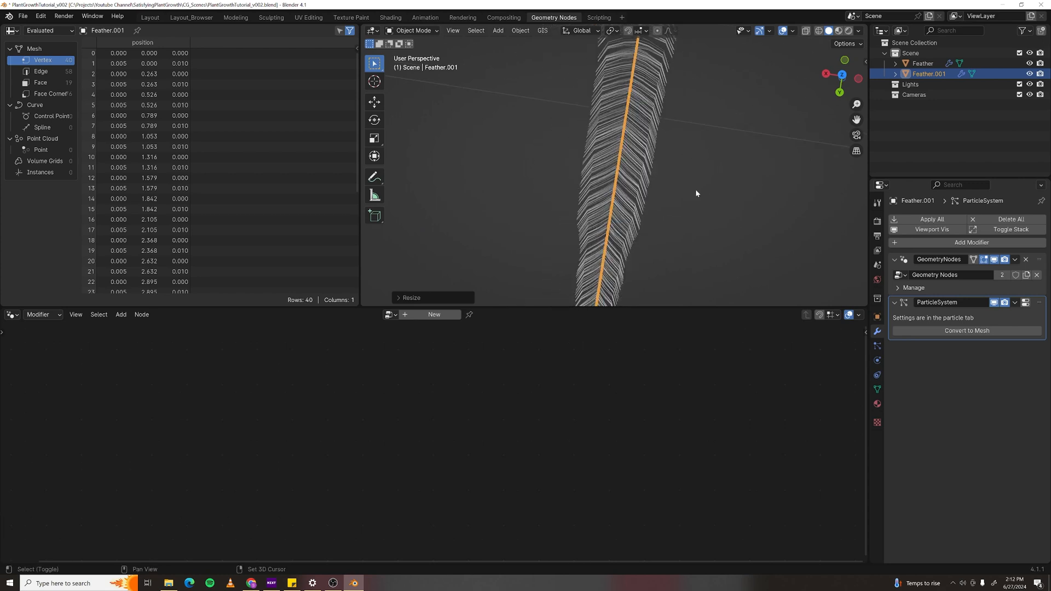
middle_drag(667, 241, 668, 201)
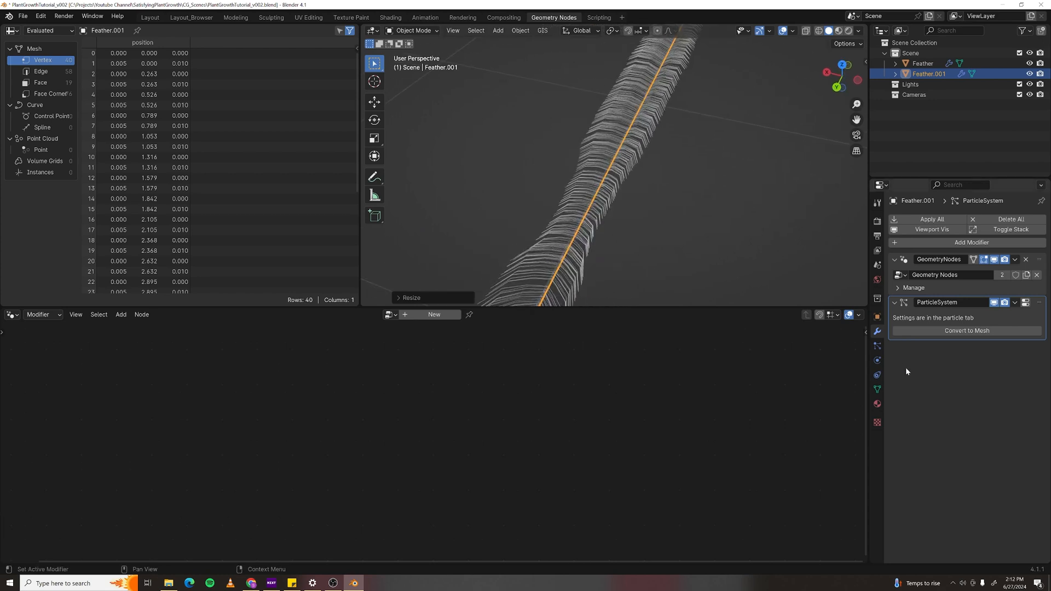
- Try deleting the duplicate's hair edits and setting its particle Seed to 1, and undo both changes
click(879, 347)
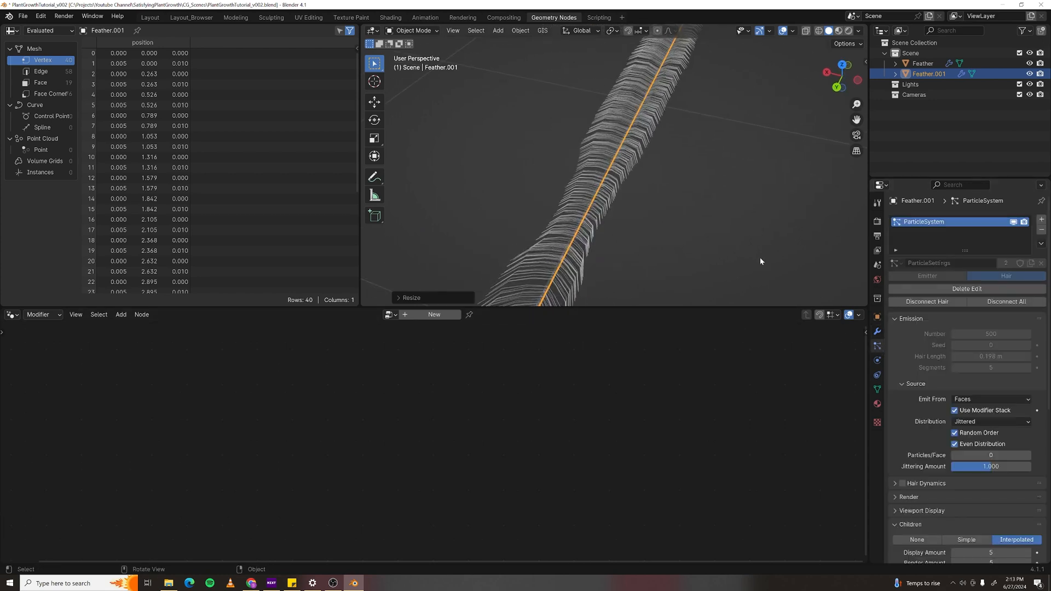
click(963, 291)
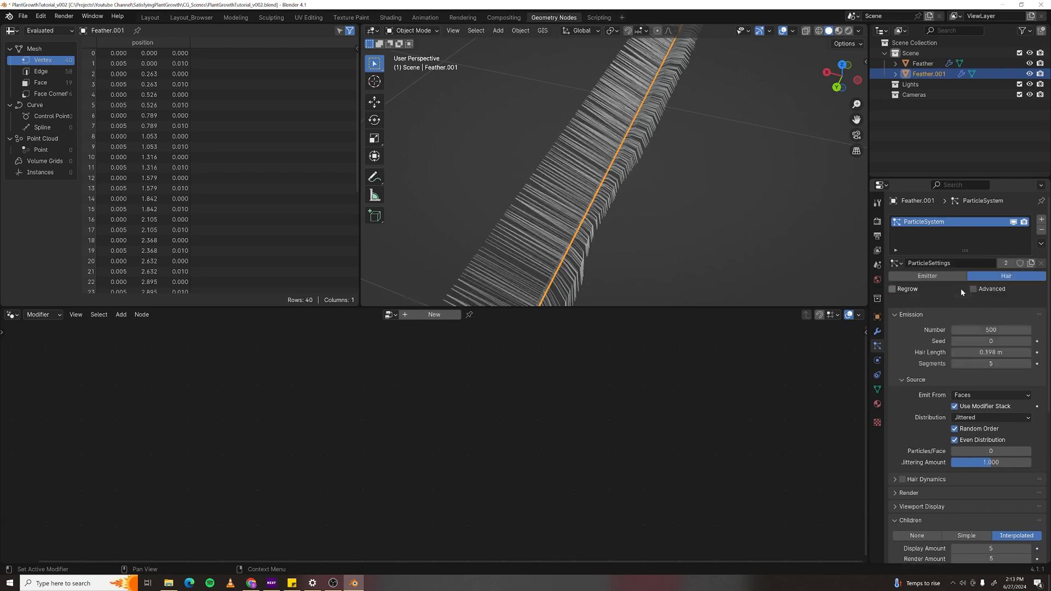
click(1028, 333)
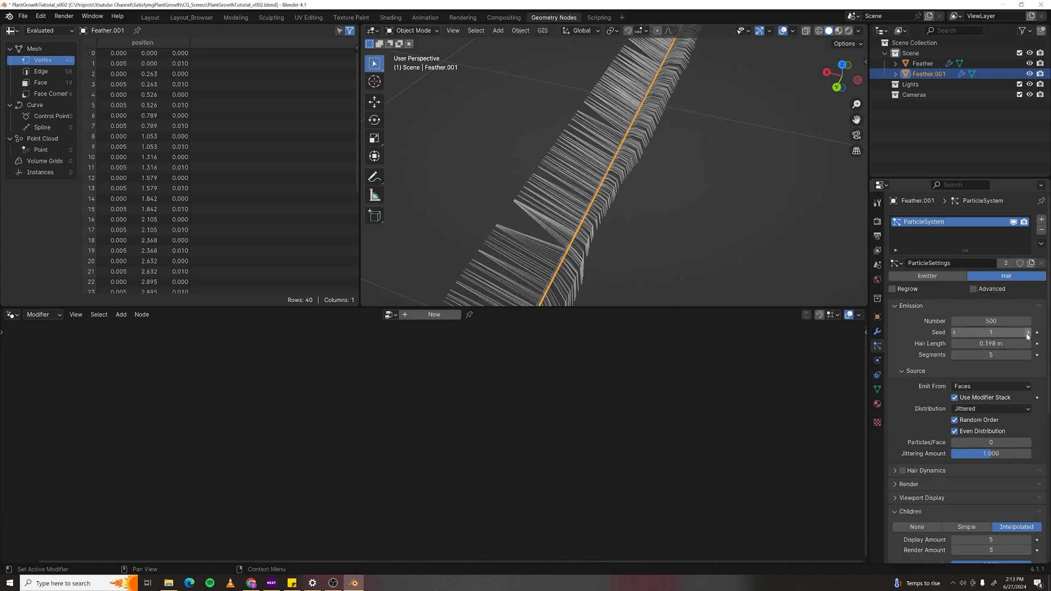
scroll(682, 198, down, 4)
scroll(681, 198, up, 2)
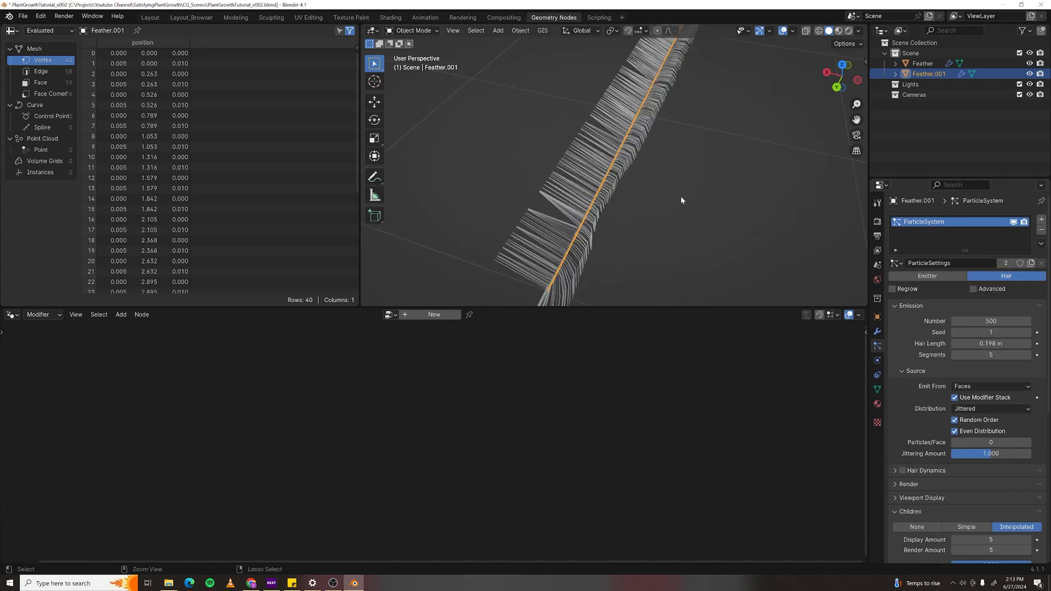
key(ctrl+z)
key(ctrl+z)
- Re-enable the two muted Set Handle Positions nodes in the duplicate feather's node graph and save the file
middle_drag(666, 239, 532, 278)
click(877, 331)
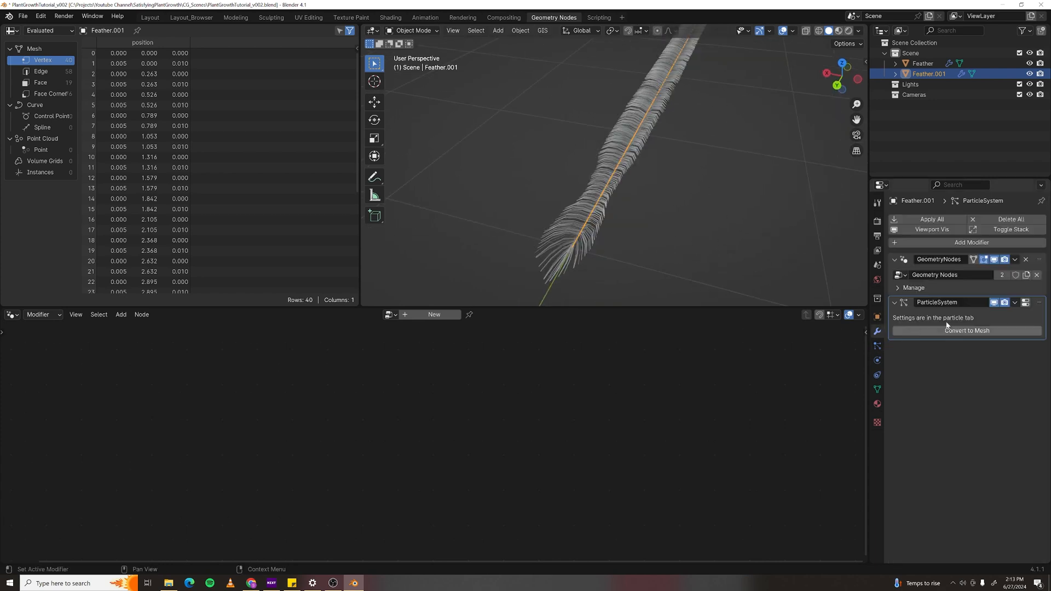
click(1040, 292)
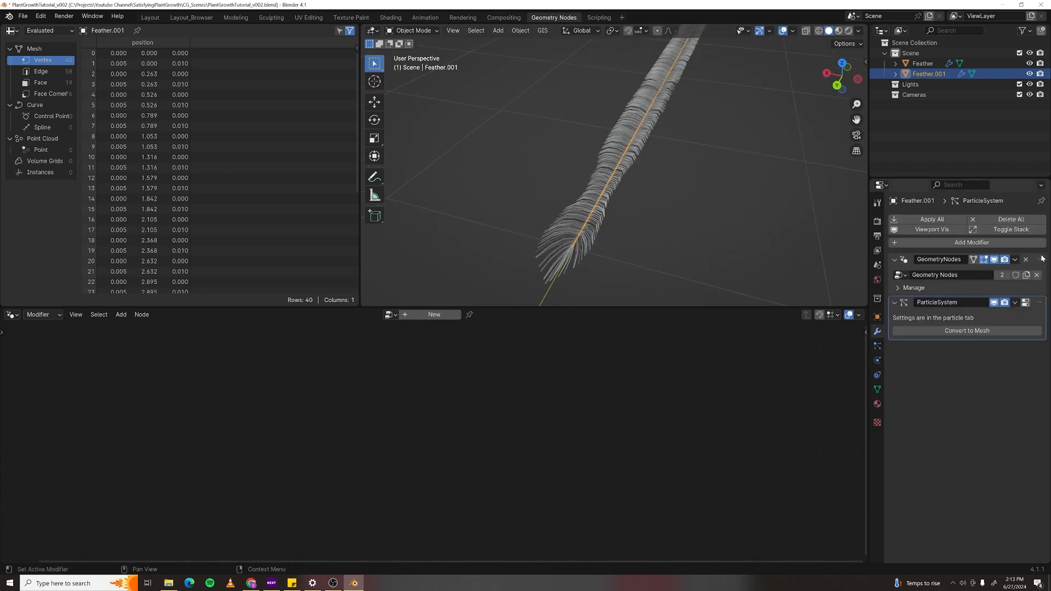
drag(132, 360, 227, 396)
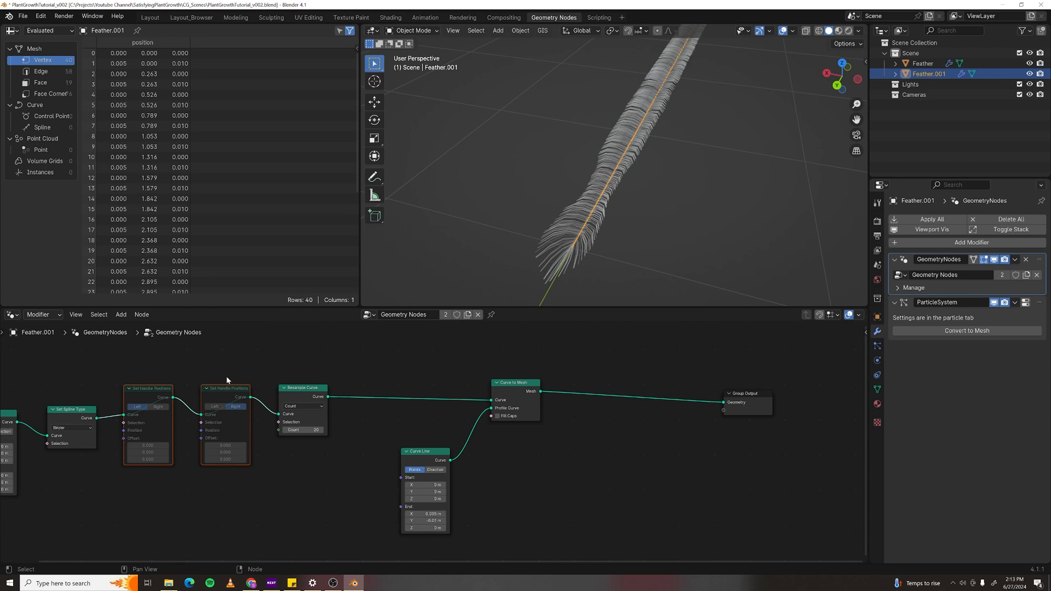
key(m)
scroll(682, 199, down, 5)
middle_drag(682, 201, 551, 140)
scroll(684, 210, up, 4)
key(ctrl+s)
middle_drag(539, 100, 620, 209)
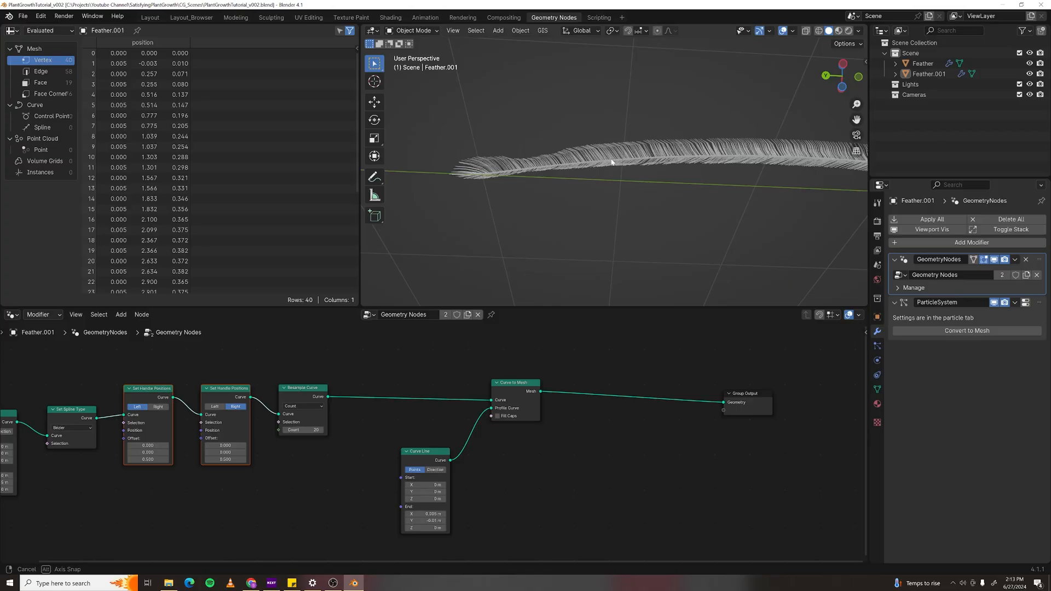
middle_drag(612, 162, 616, 195)
- Create a collection named Feather.001 inside the Scene collection and move both feather objects into it
click(921, 64)
click(1041, 30)
drag(913, 105, 914, 53)
double_click(922, 65)
text(Feather)
key(Return)
click(924, 74)
shift+click(928, 85)
drag(924, 76, 973, 62)
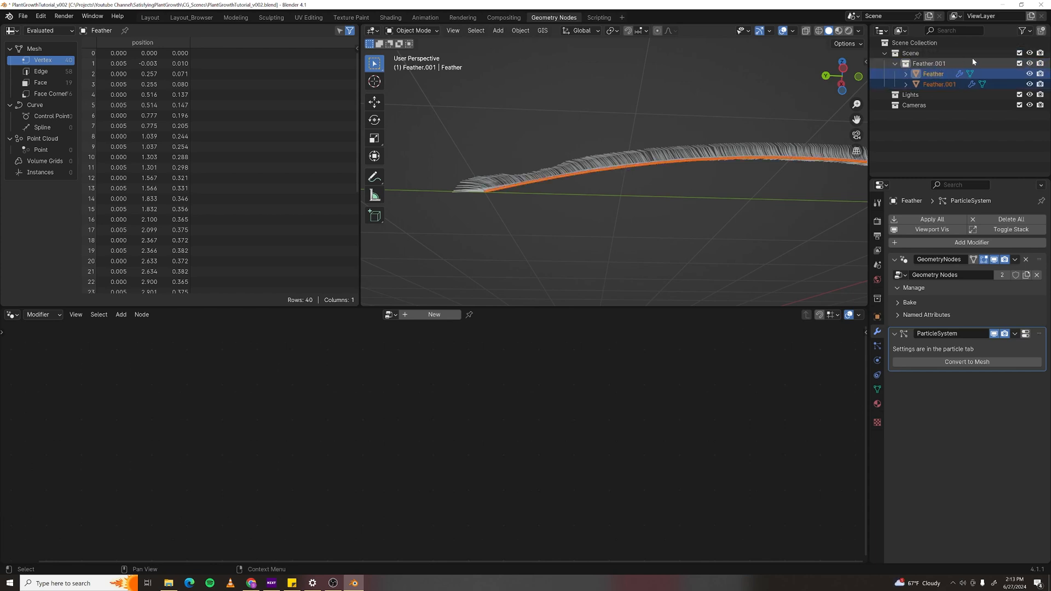
- Duplicate the Feather.001 collection with its two feathers and rename the copy FeatherShort
click(912, 65)
right_click(922, 64)
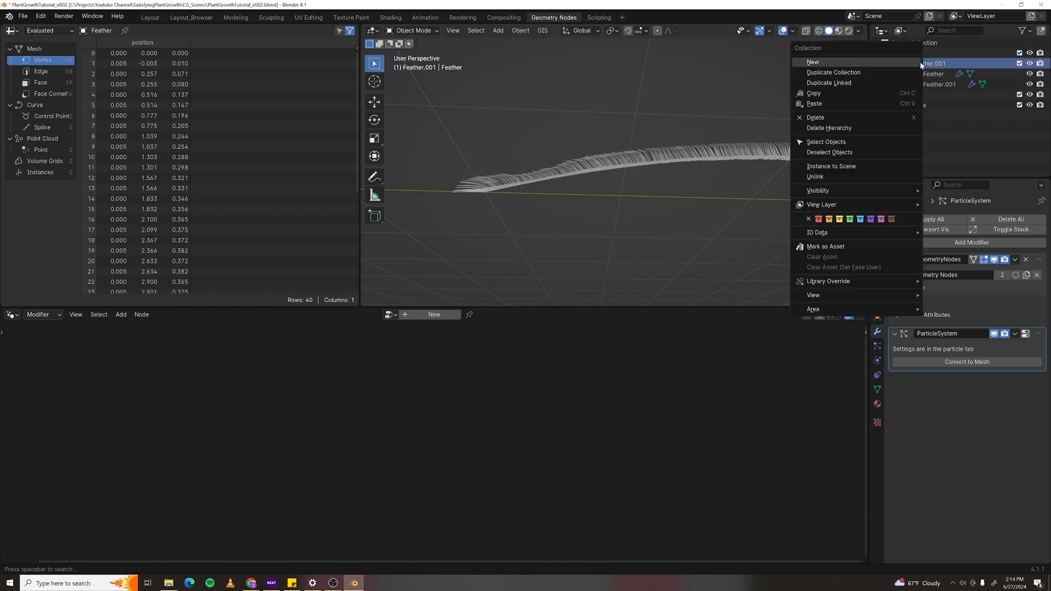
click(894, 73)
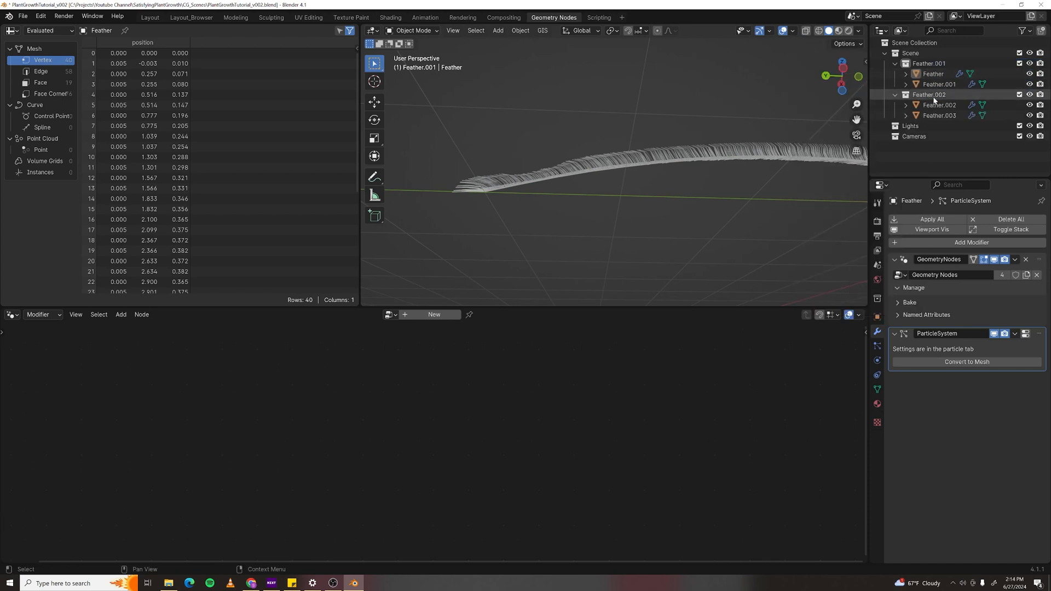
double_click(929, 96)
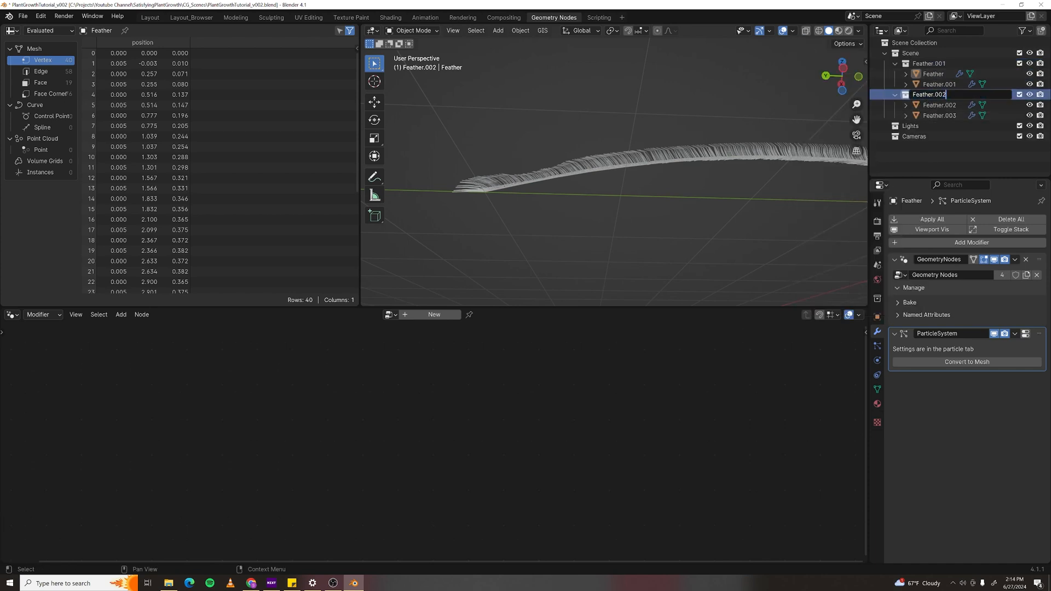
text(Short)
key(Return)
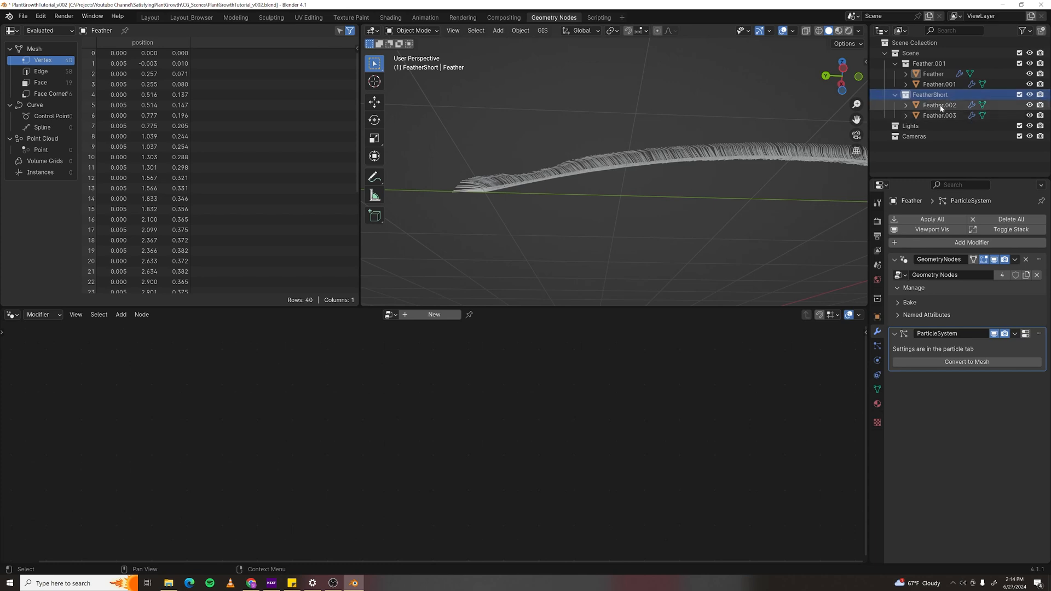
- Make Feather.002's geometry node tree a single-user copy and rename it FeatherShort
click(935, 104)
middle_drag(642, 201, 686, 224)
click(1036, 291)
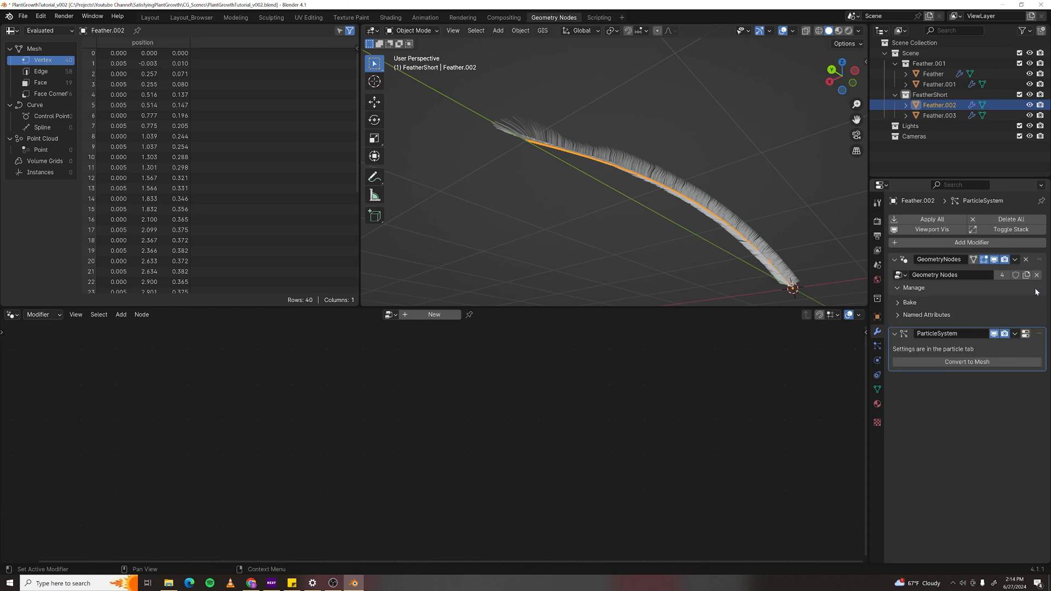
click(1036, 290)
click(1045, 261)
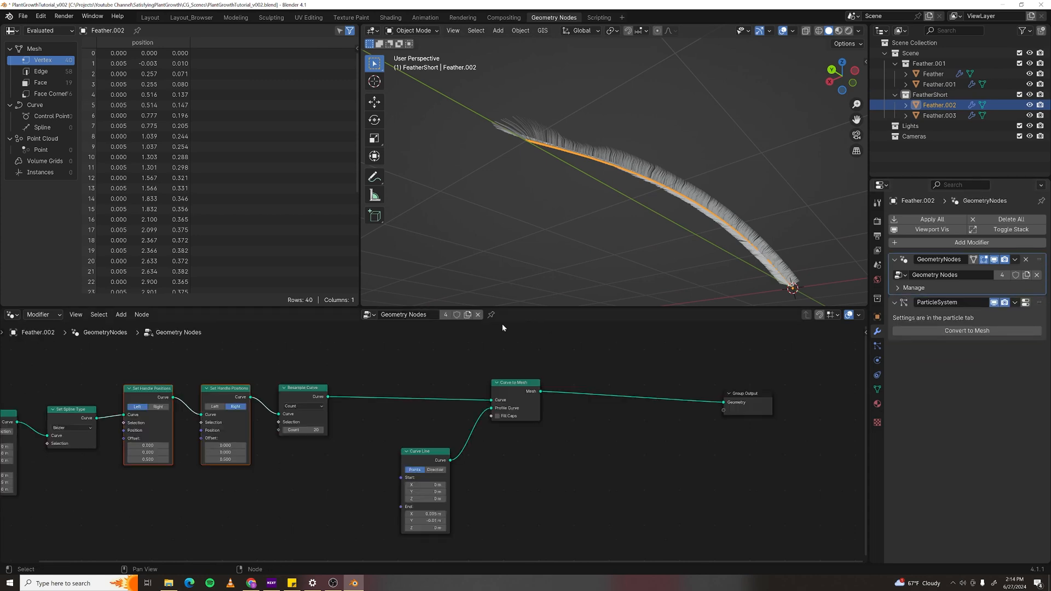
click(445, 316)
double_click(441, 314)
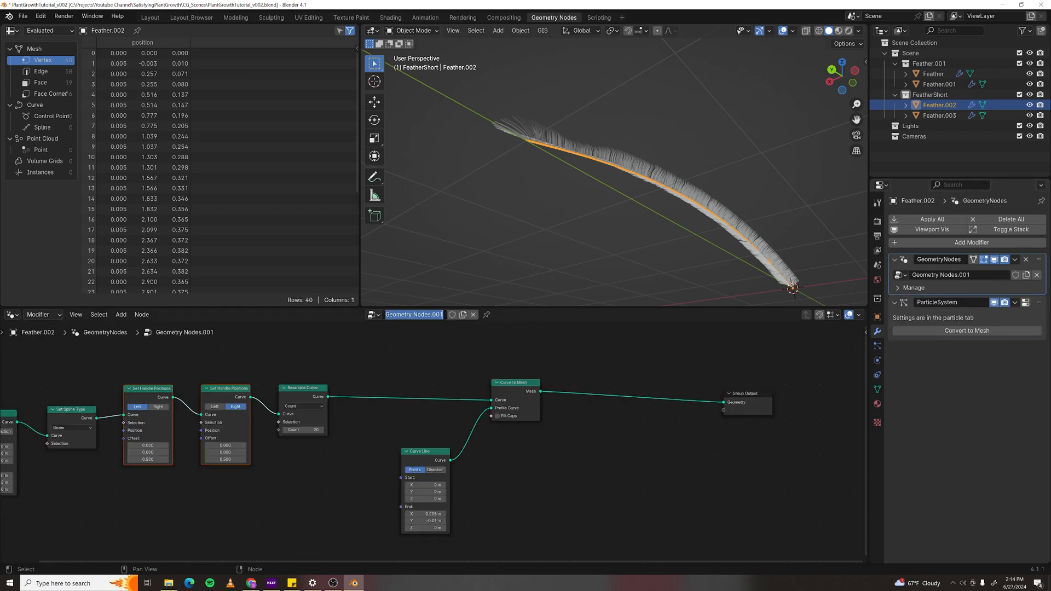
text(F)
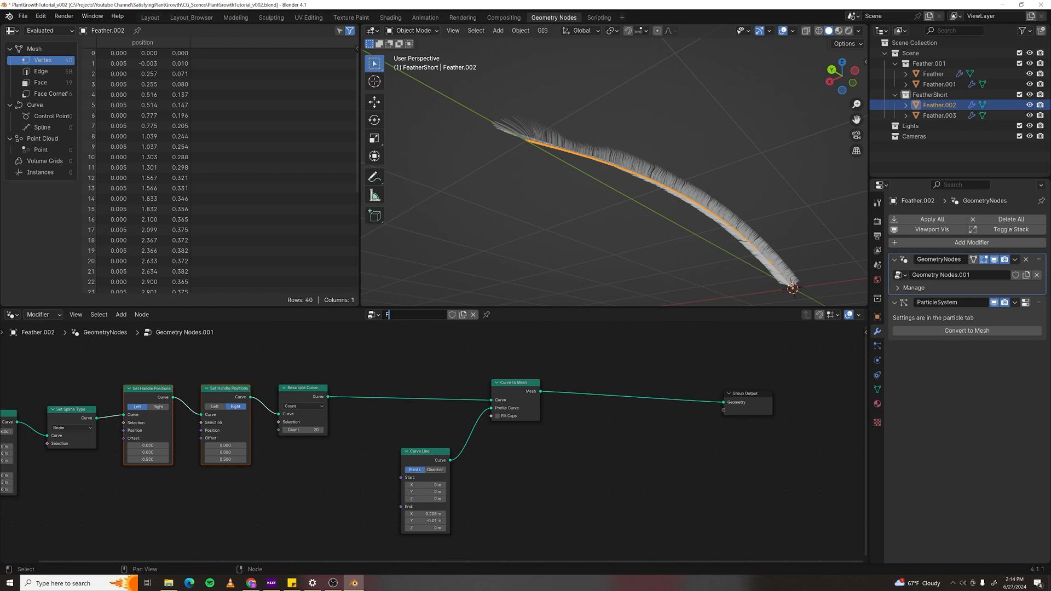
text(eatherShort)
key(Return)
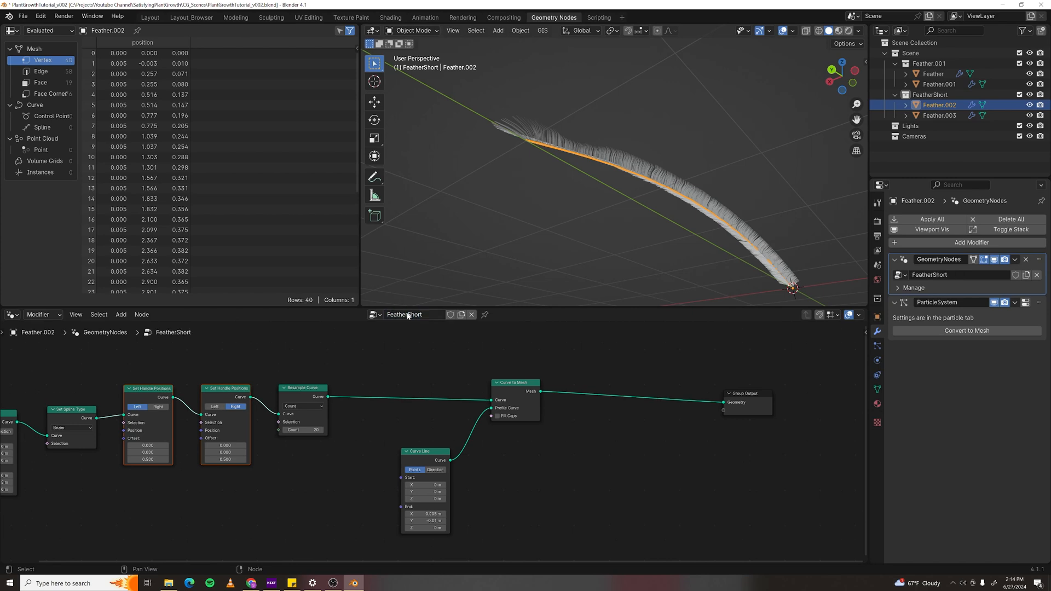
- Insert a Trim Curve node before Resample Curve in the FeatherShort tree and shorten the stem with an End factor of about 0.85
drag(302, 392, 363, 393)
key(F3)
text(trim)
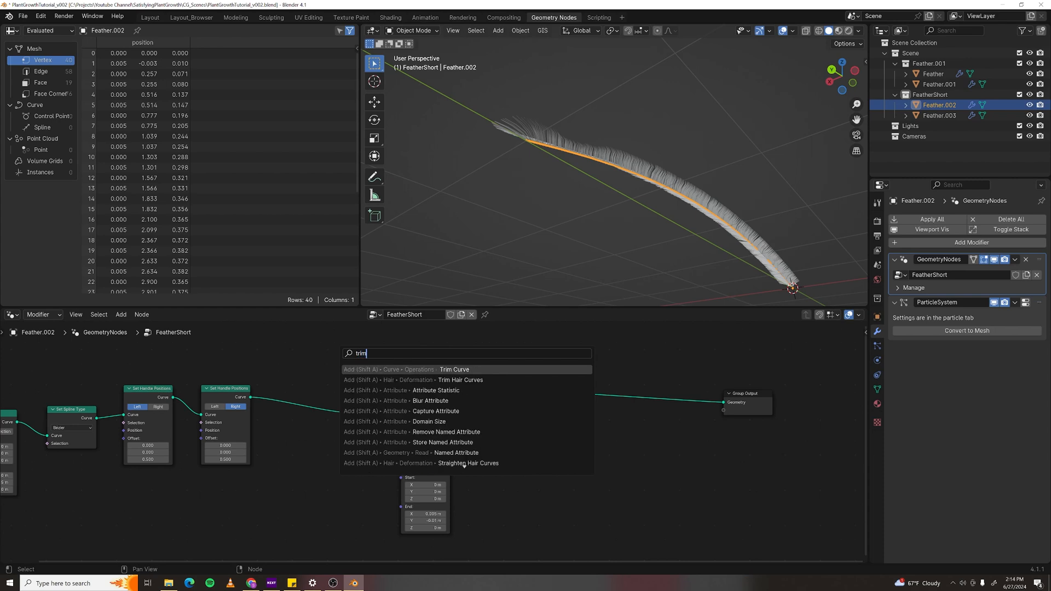
key(Return)
click(322, 434)
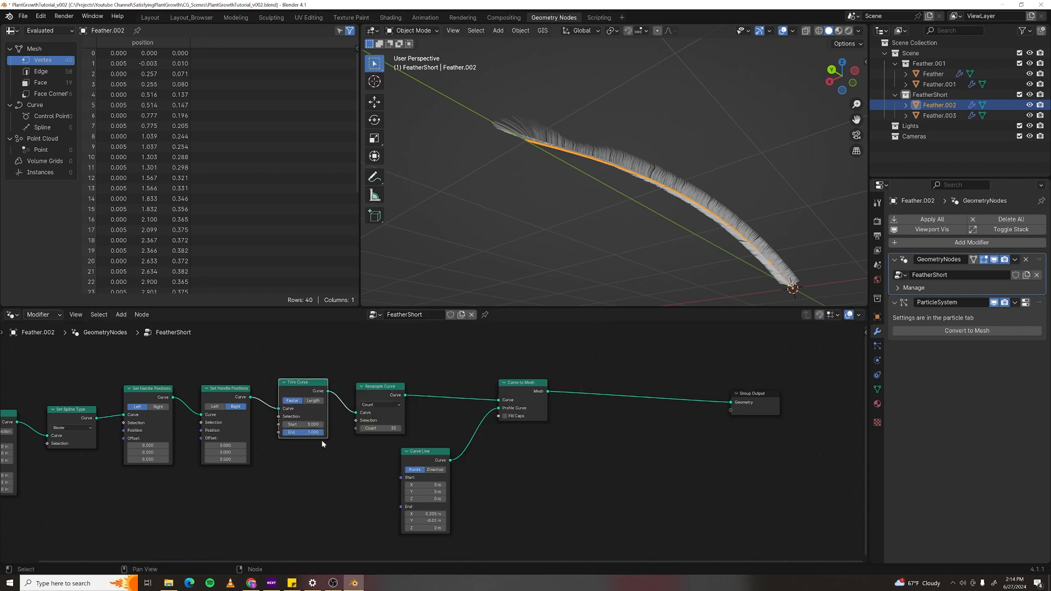
drag(316, 433, 307, 432)
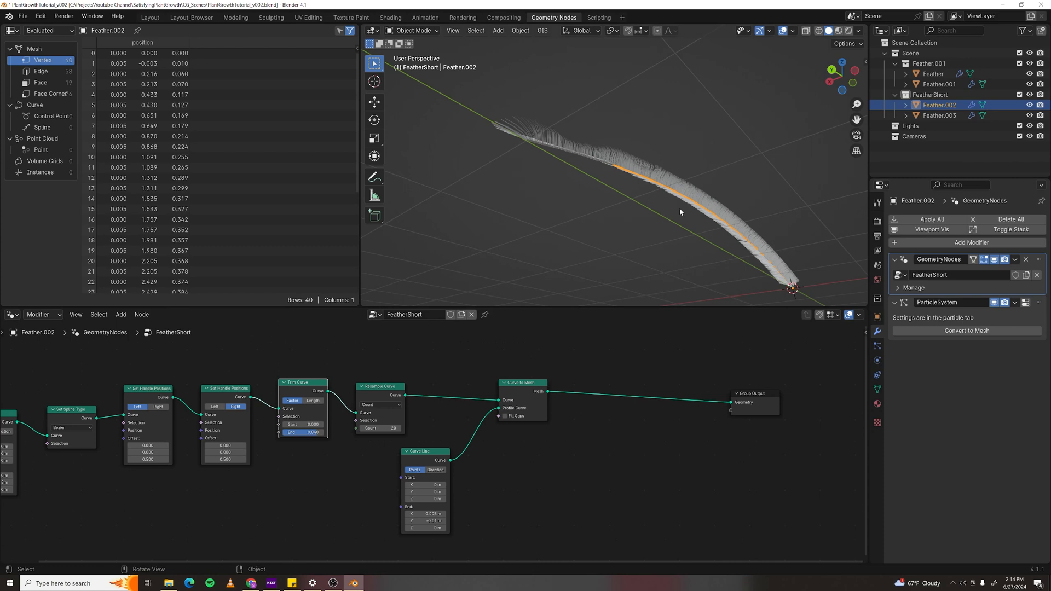
scroll(685, 181, up, 3)
middle_drag(687, 168, 687, 114)
drag(317, 433, 320, 432)
middle_drag(716, 128, 671, 197)
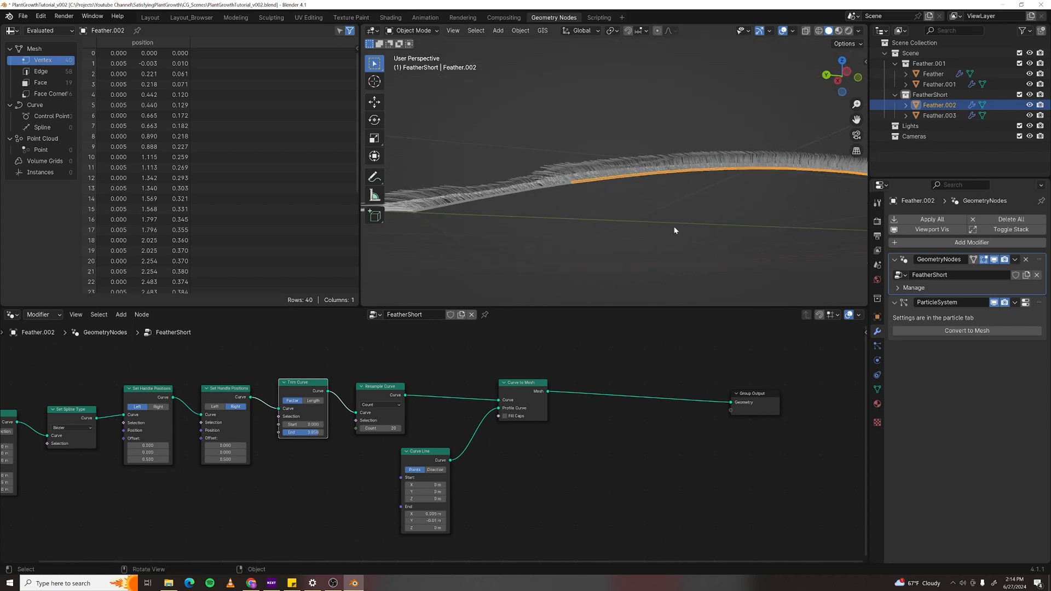
- Assign the FeatherShort node tree to Feather.003 so the mirrored half uses the shortened stem too
click(939, 116)
click(371, 315)
click(383, 340)
middle_drag(657, 164, 559, 178)
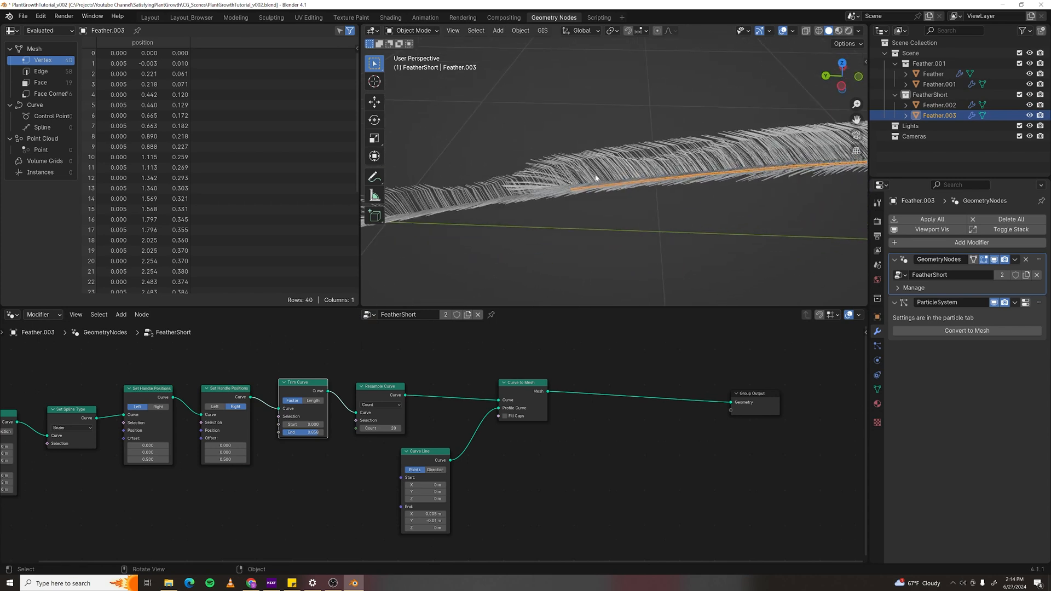
- Comb Feather.003's hairs near the shortened tip in a maximized Particle Edit view, undoing the last stroke before returning to Object Mode
click(412, 30)
click(416, 110)
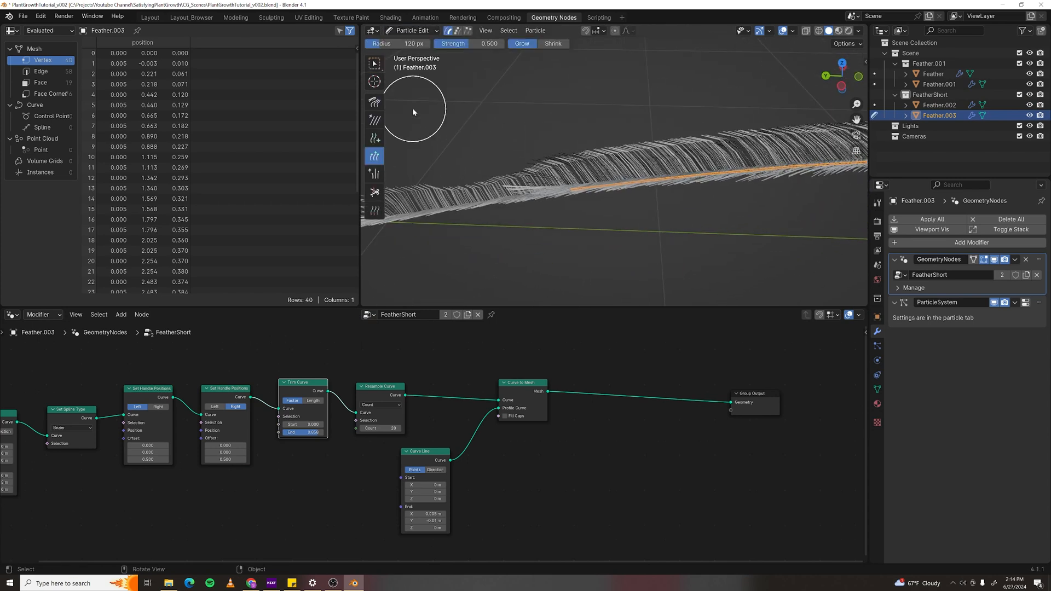
key(ctrl+space)
middle_drag(621, 186, 622, 280)
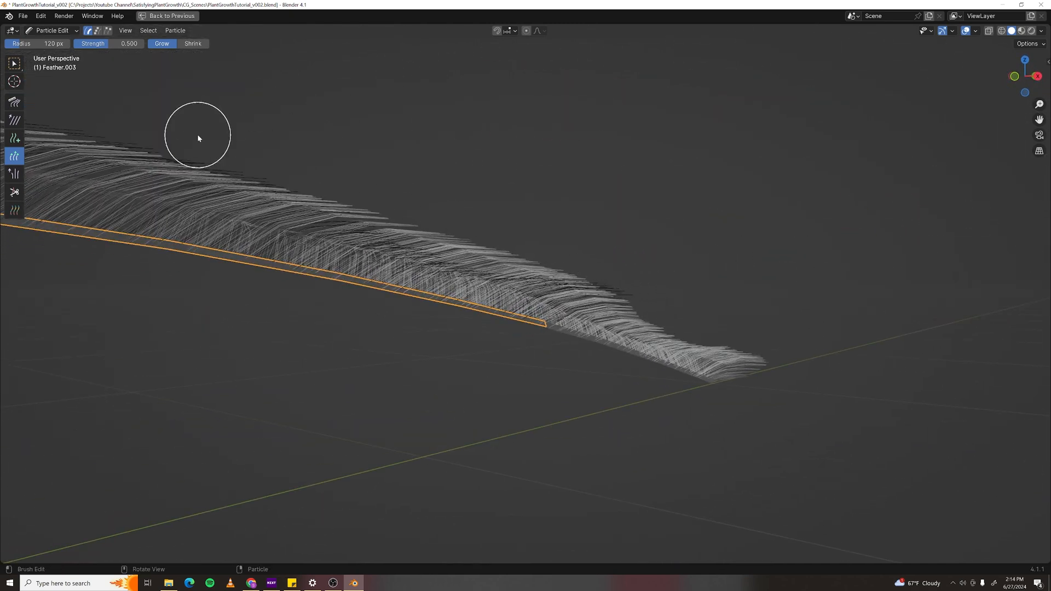
click(14, 101)
mouse_move(569, 243)
middle_down()
mouse_move(629, 304)
mouse_move(631, 262)
mouse_move(594, 286)
mouse_move(498, 286)
mouse_move(460, 263)
mouse_move(512, 286)
middle_up()
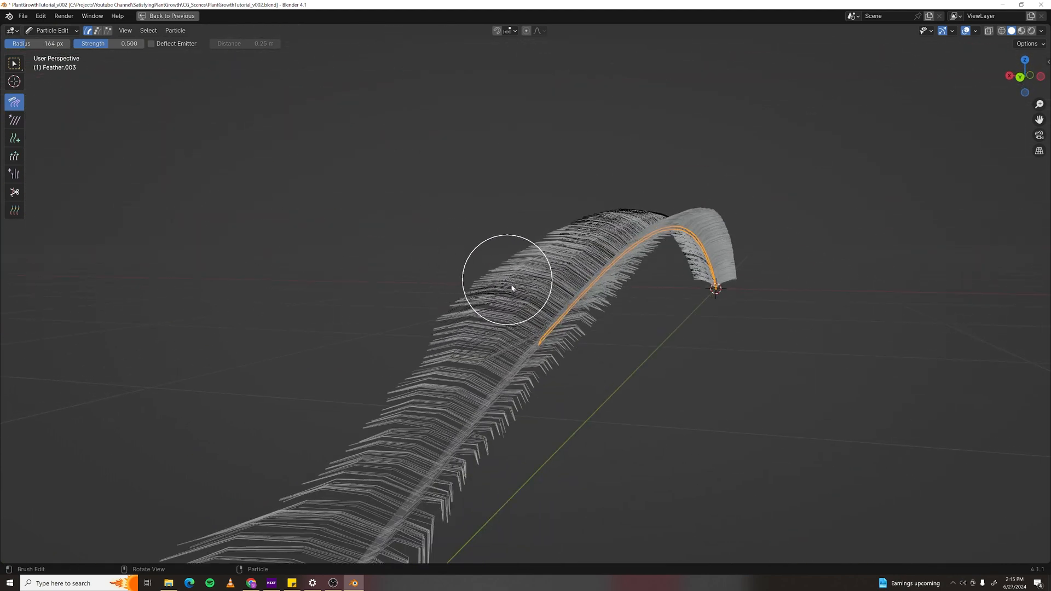
mouse_move(490, 348)
middle_down()
mouse_move(583, 393)
mouse_move(345, 347)
mouse_move(488, 275)
mouse_move(699, 347)
mouse_move(465, 361)
mouse_move(564, 356)
middle_up()
key(ctrl+z)
click(52, 30)
click(52, 43)
- Comb Feather.002's hairs in Particle Edit mode, then return to Object Mode and restore the normal workspace layout
click(520, 350)
click(52, 31)
click(60, 111)
middle_drag(427, 328, 639, 270)
drag(639, 269, 693, 267)
middle_drag(694, 267, 355, 340)
click(52, 30)
click(52, 43)
middle_drag(465, 328, 404, 344)
key(ctrl+space)
mouse_move(603, 153)
middle_down()
mouse_move(614, 142)
mouse_move(620, 164)
middle_up()
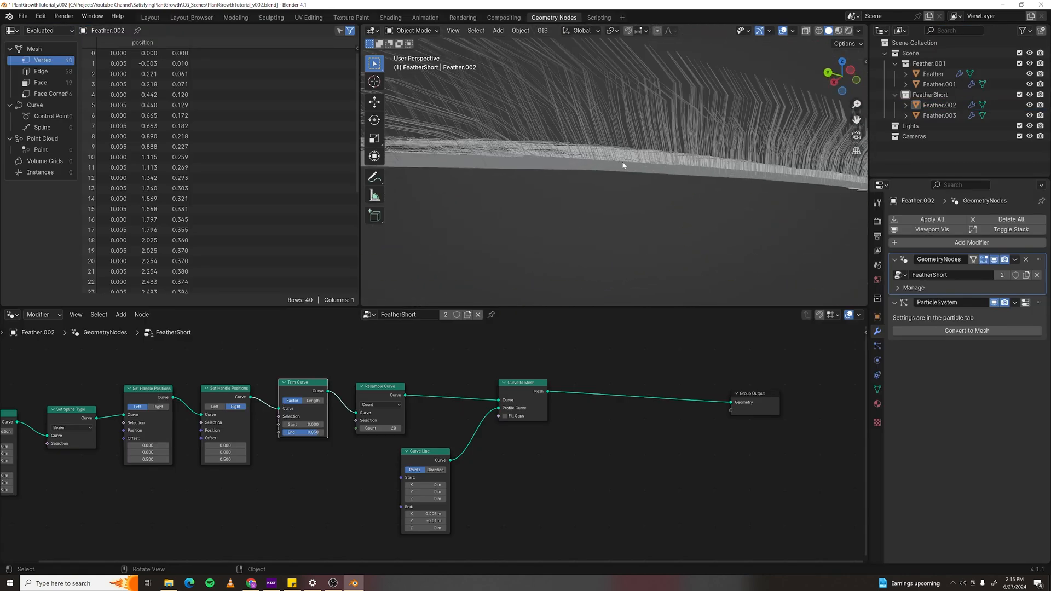
- Turn off Show Emitter for both render and viewport display in Feather.001's particle settings
click(939, 83)
click(877, 346)
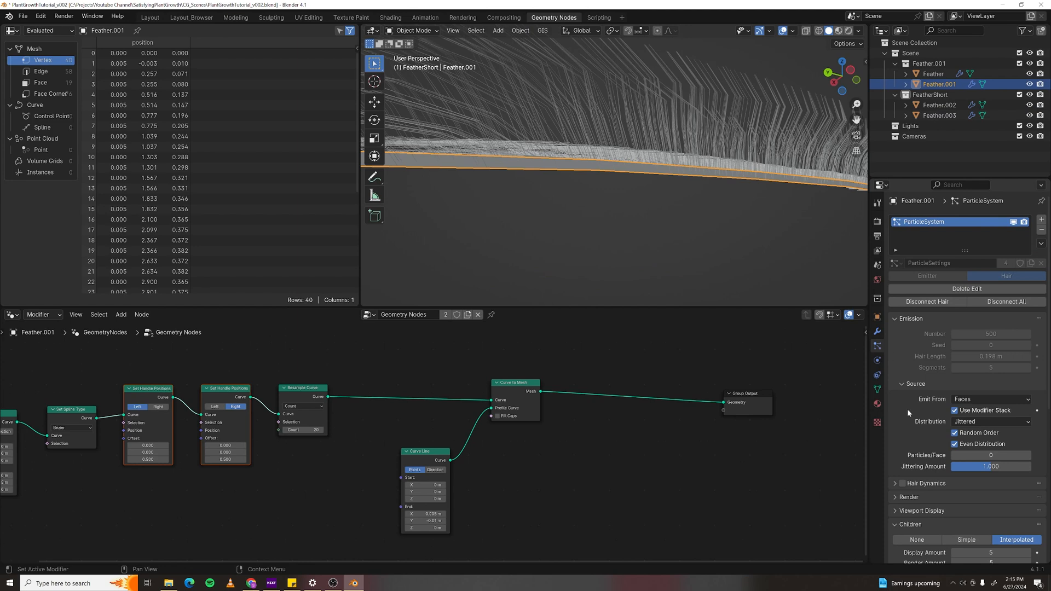
scroll(904, 420, down, 5)
click(897, 374)
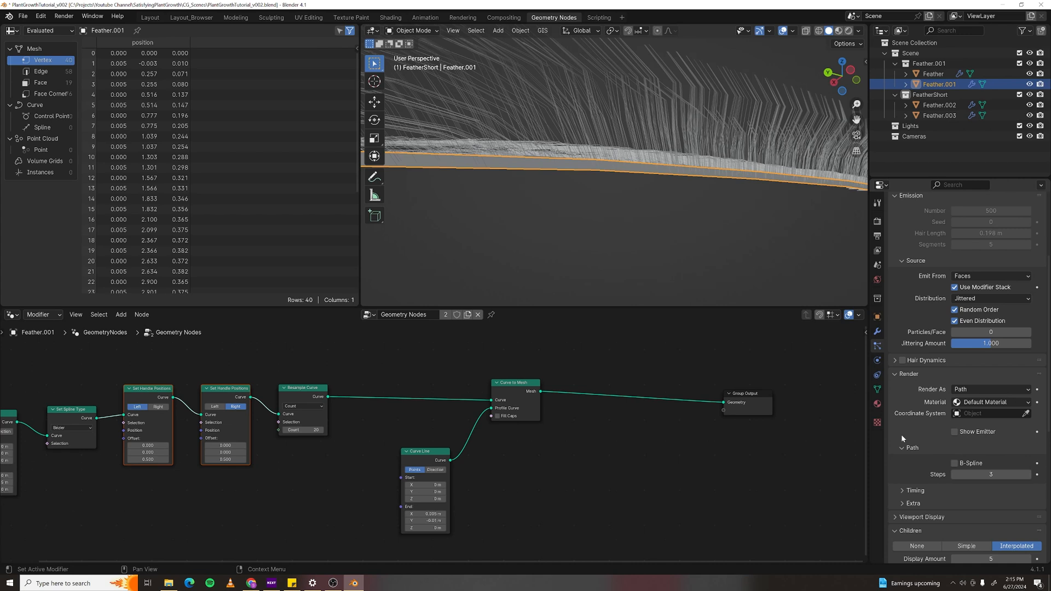
scroll(902, 435, down, 3)
click(897, 455)
scroll(902, 458, down, 2)
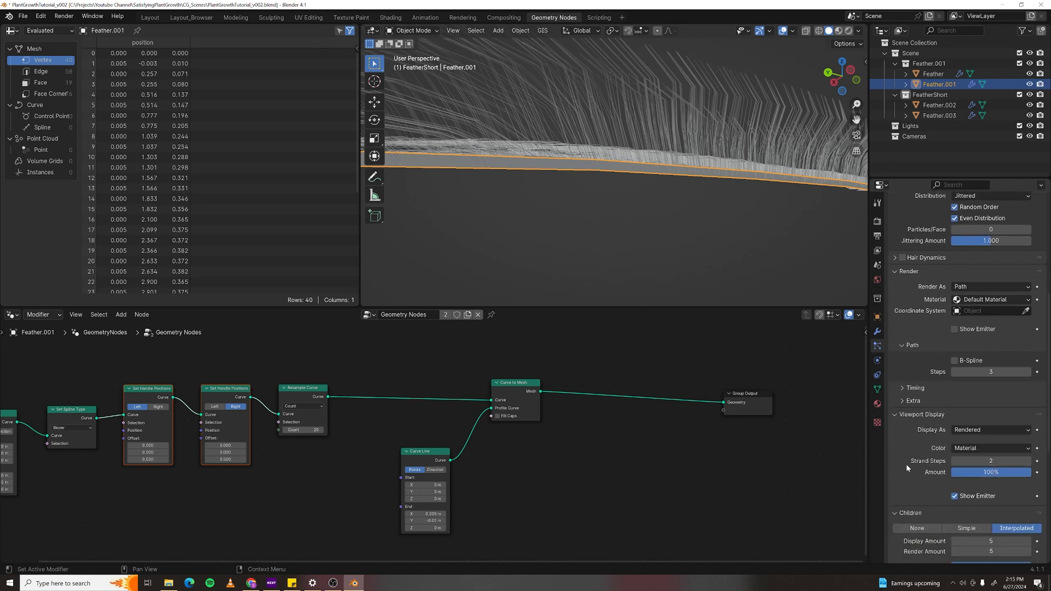
click(953, 495)
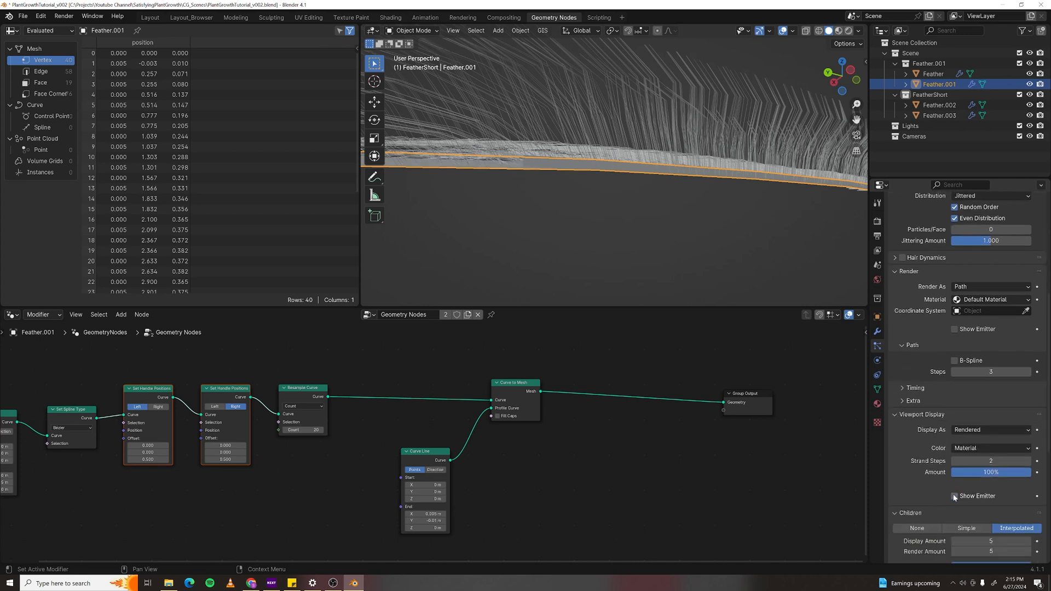
- Turn off Show Emitter for Feather, Feather.002 and Feather.003 as well
click(933, 74)
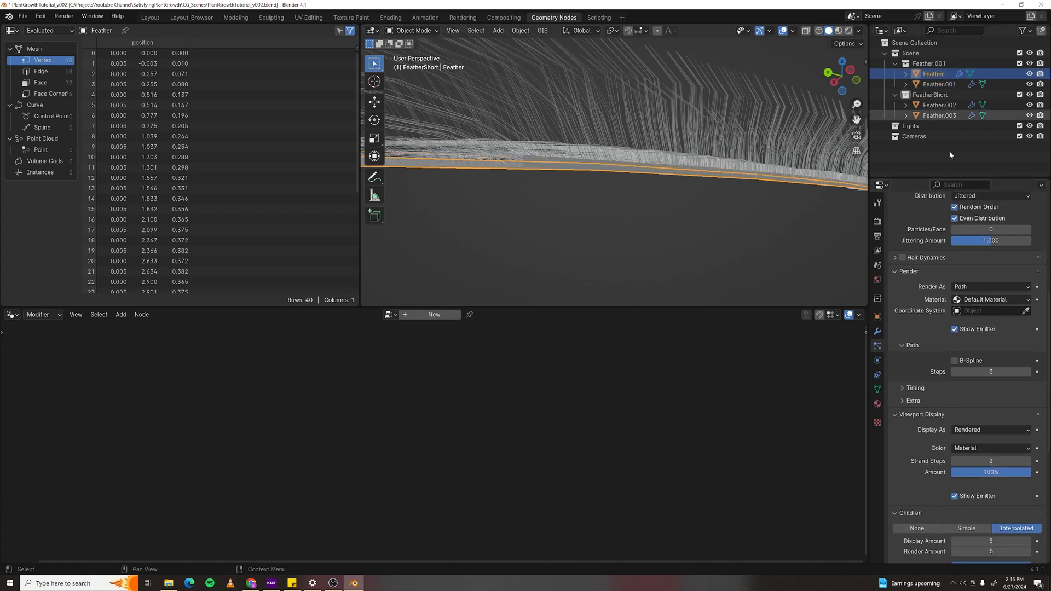
click(955, 497)
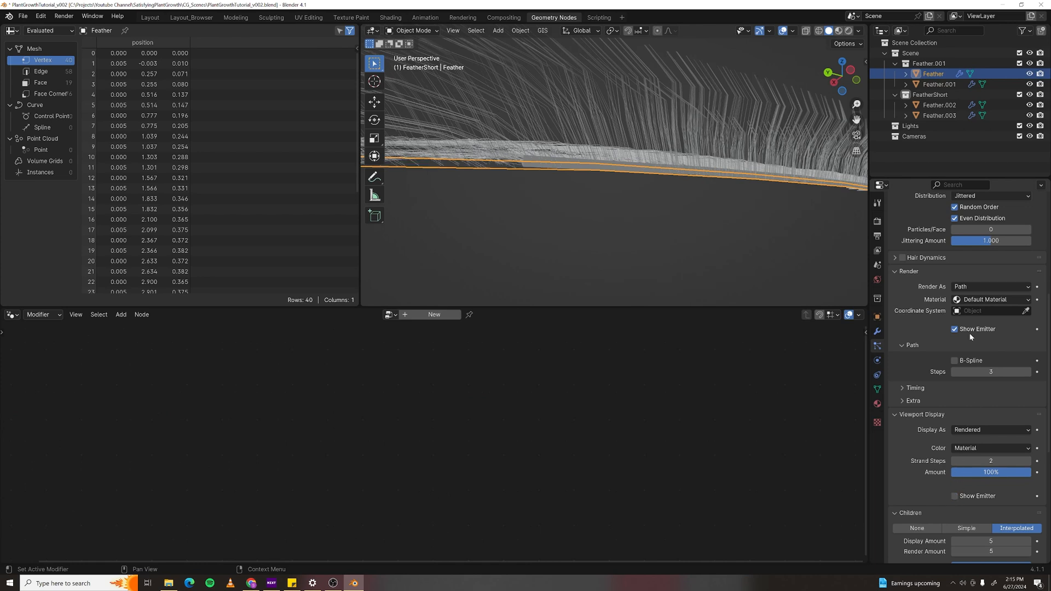
click(940, 105)
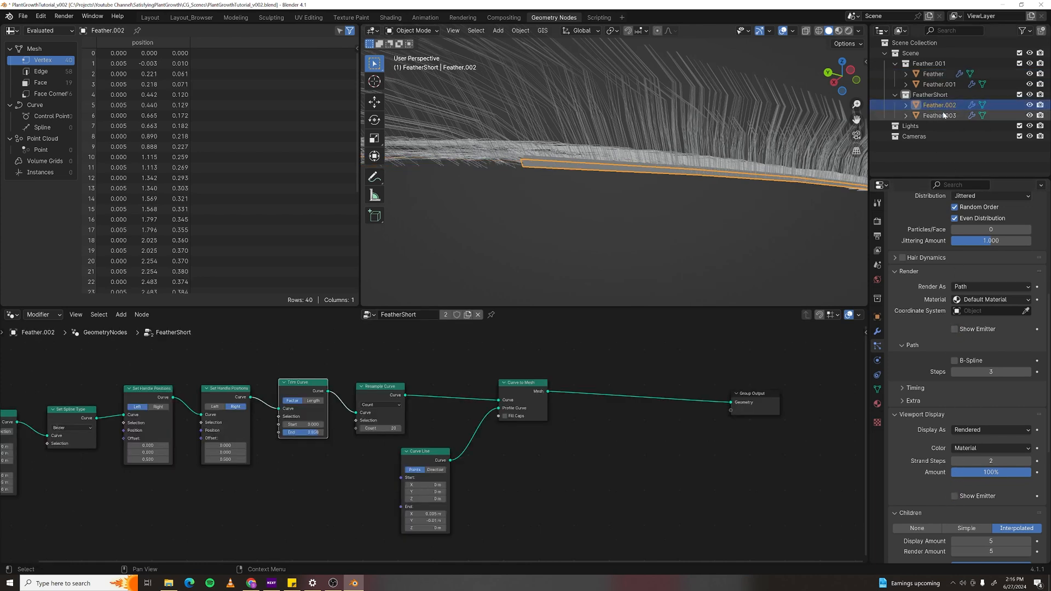
click(939, 115)
click(955, 497)
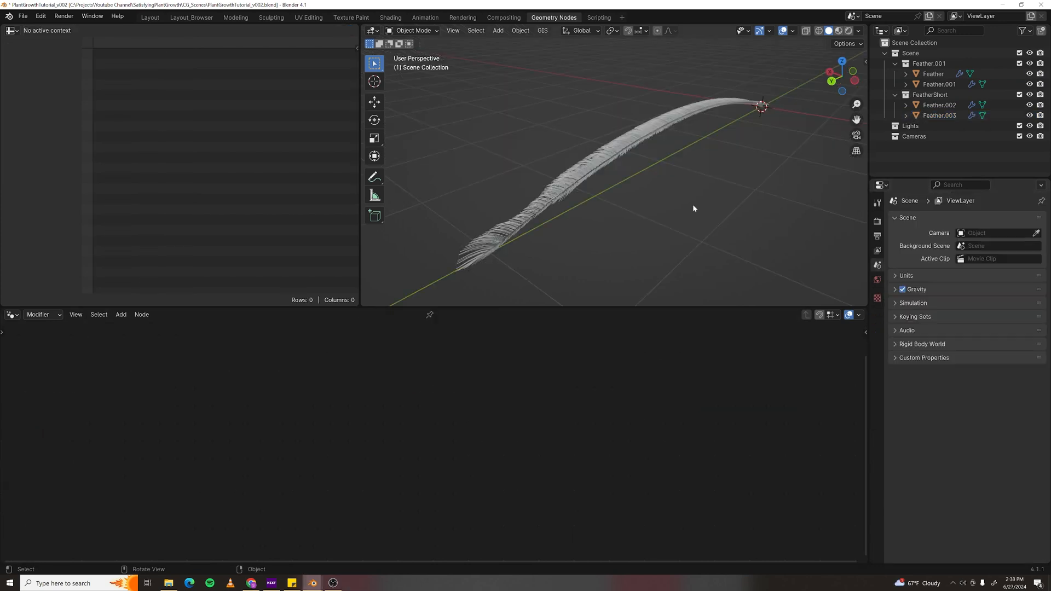
- Duplicate the Feather object in place and move the copy out of its collection into the Scene collection
click(934, 74)
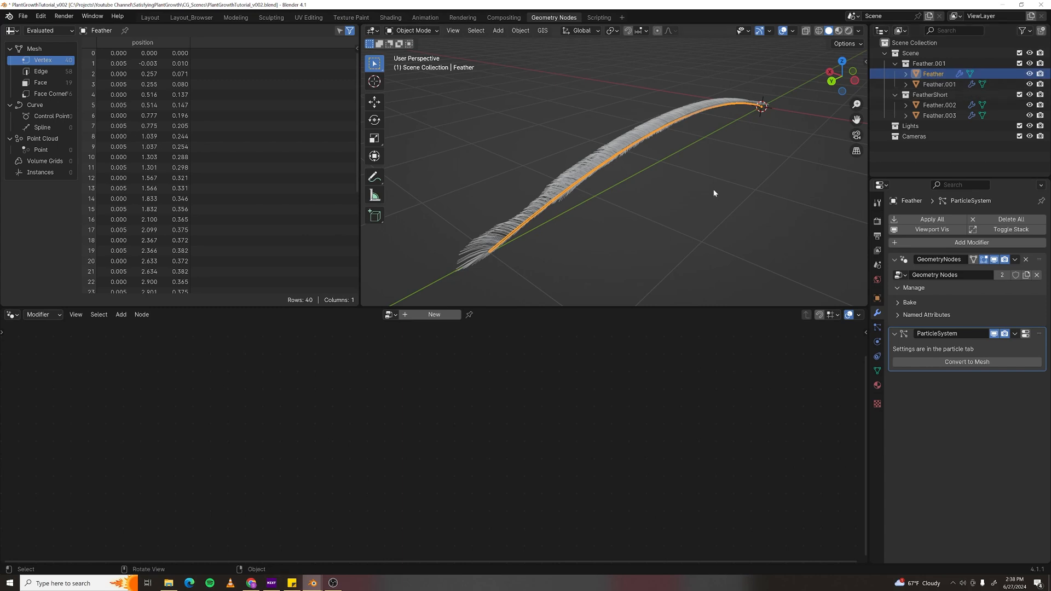
key(shift+d)
right_click(697, 205)
drag(940, 95, 913, 55)
- Rename the duplicated feather Helicoradian and exclude the Feather.001 and FeatherShort collections from the view layer
double_click(930, 125)
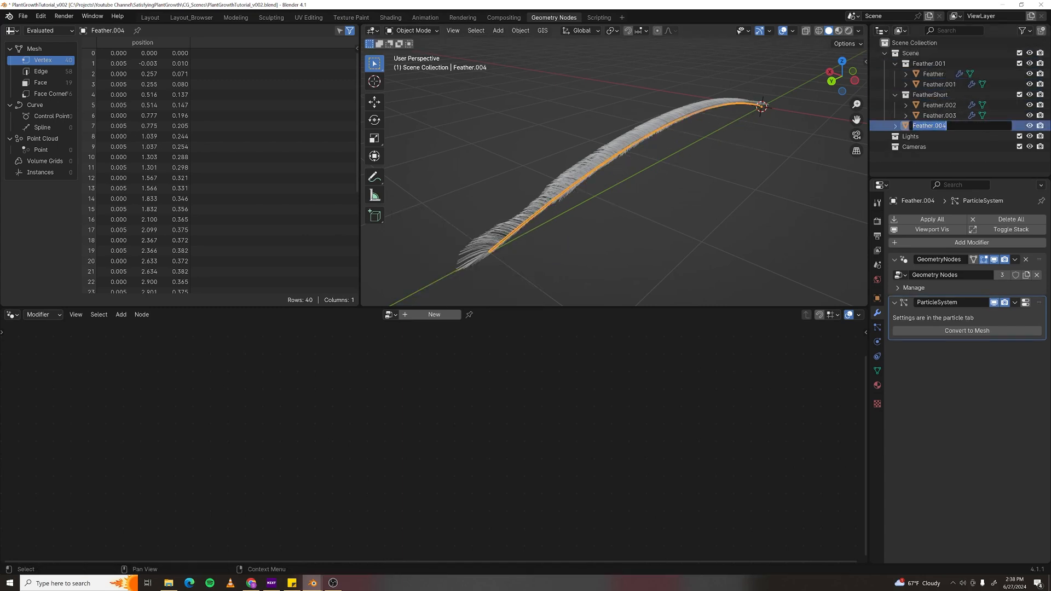
text(Helicoradianb)
key(Return)
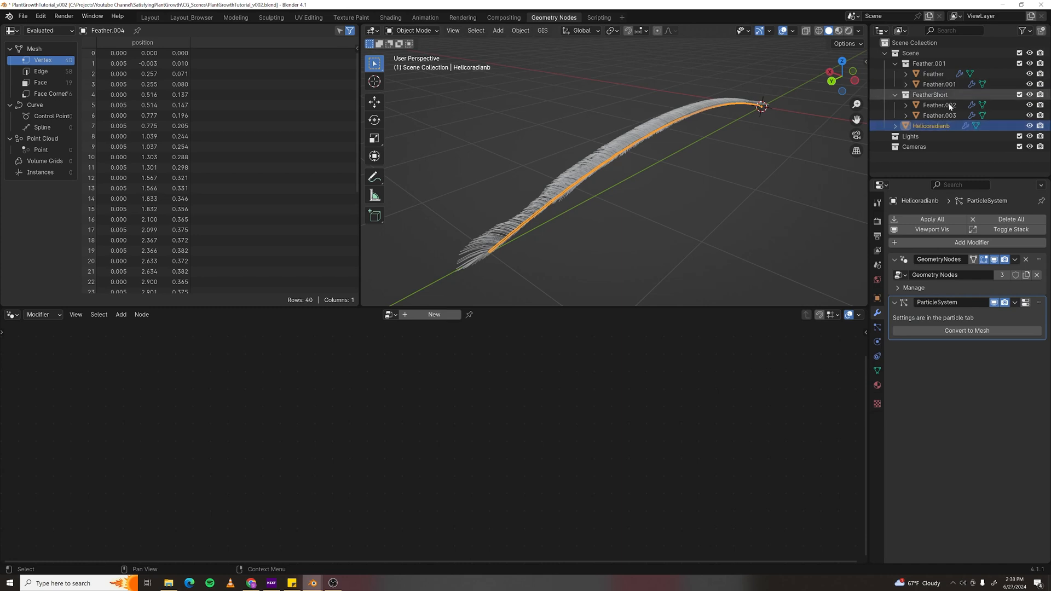
double_click(945, 128)
click(950, 127)
key(BackSpace)
key(Return)
click(1020, 94)
click(1019, 63)
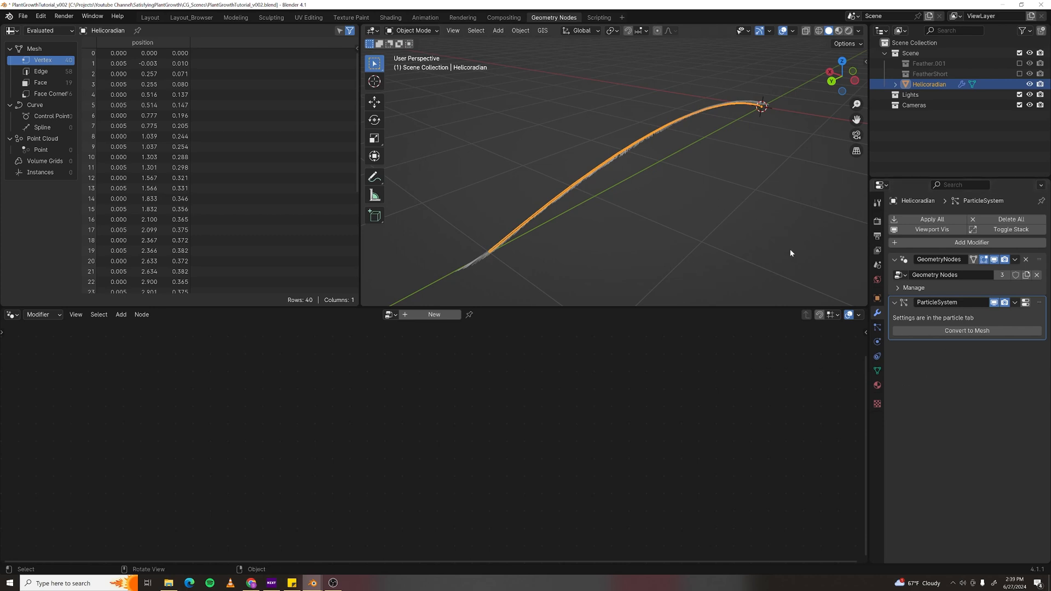
- Remove the particle system from the Helicoradian object and bring up the node tree of its Geometry Nodes modifier
click(877, 327)
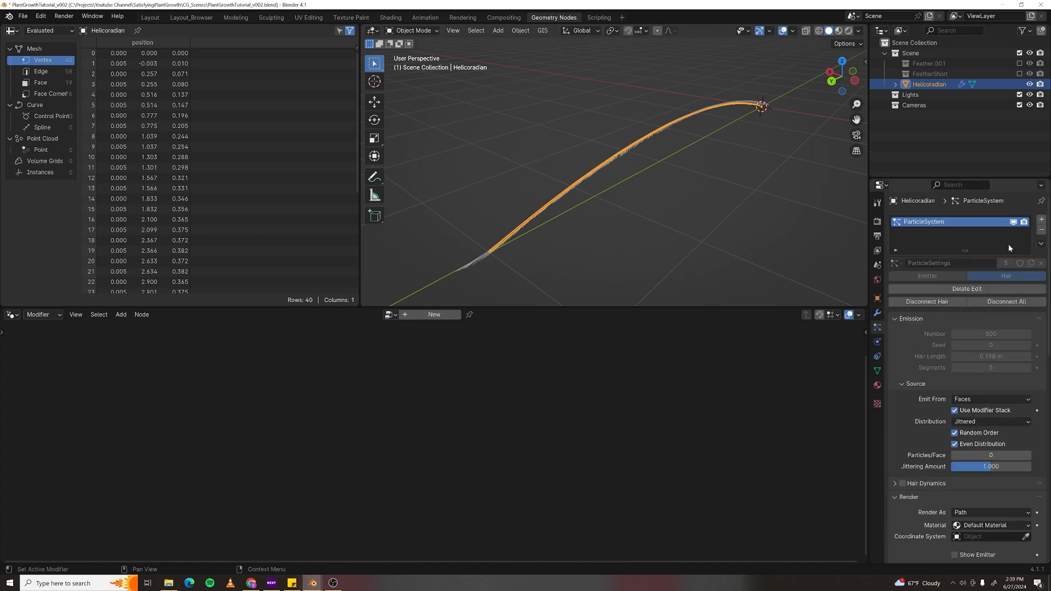
click(1041, 233)
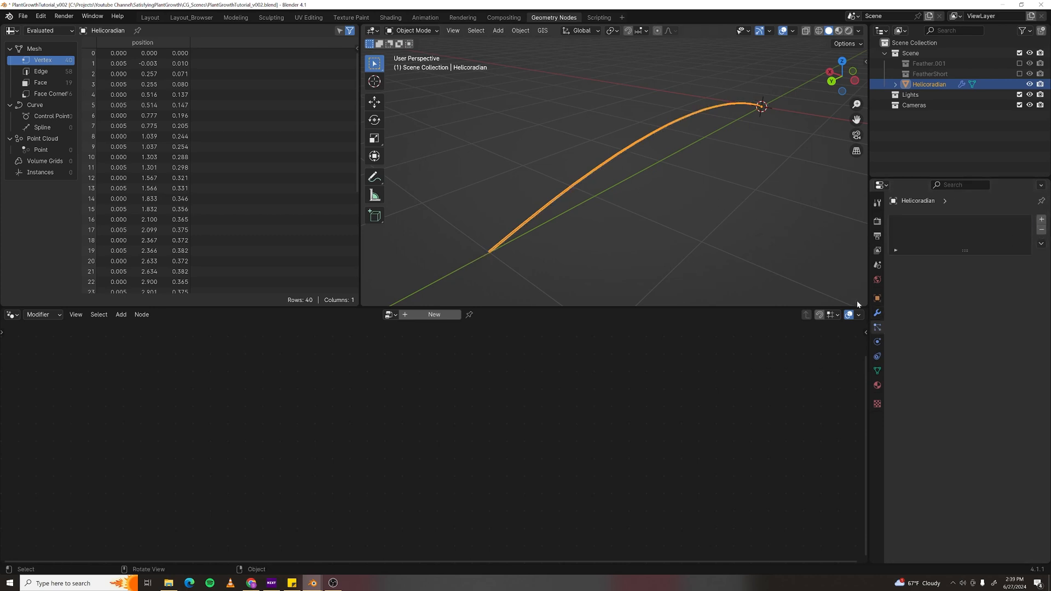
click(877, 313)
click(997, 287)
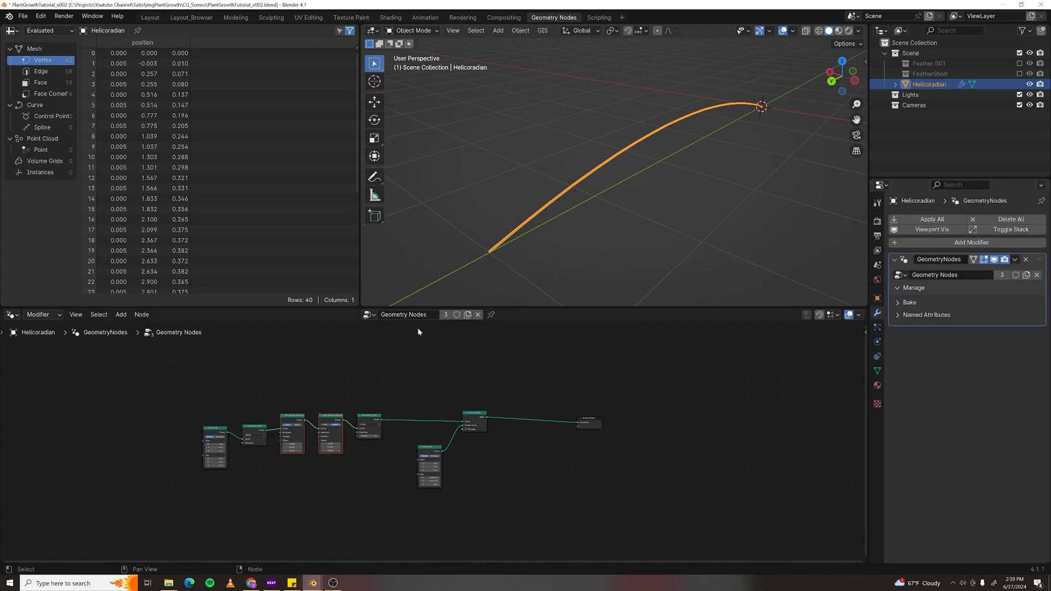
- Make the node tree a single-user copy, rename it Helicoradian, and delete all its nodes except Group Output
click(446, 316)
double_click(438, 316)
text(H)
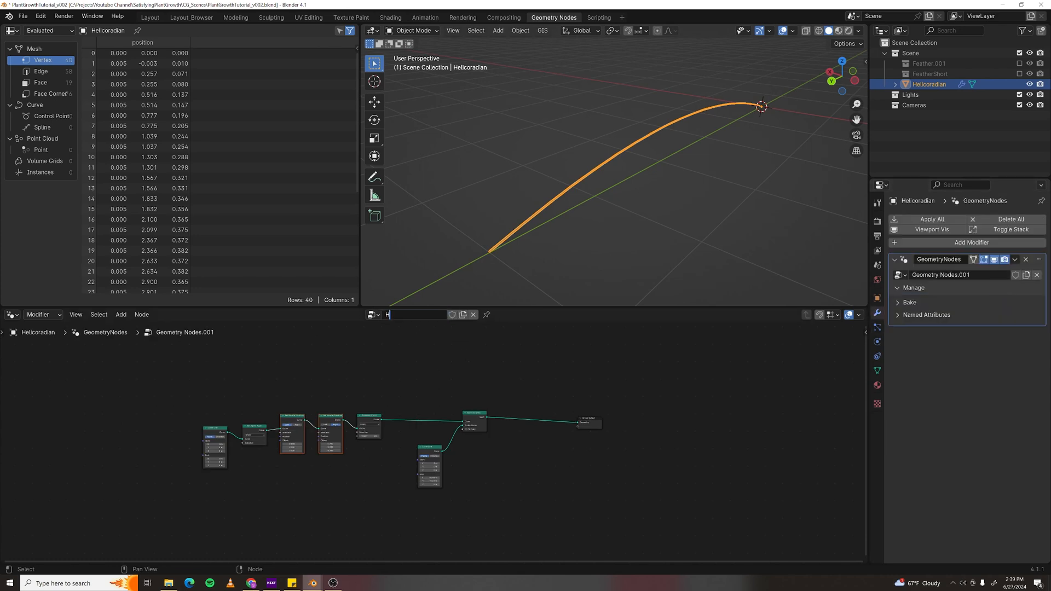
text(elicoradian)
key(Return)
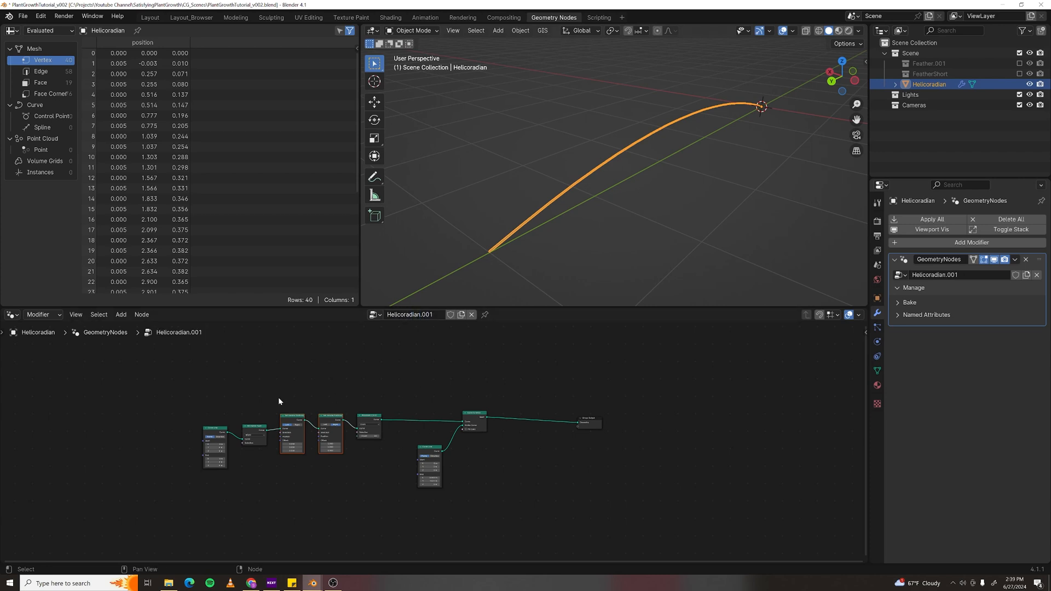
drag(170, 360, 497, 505)
key(Delete)
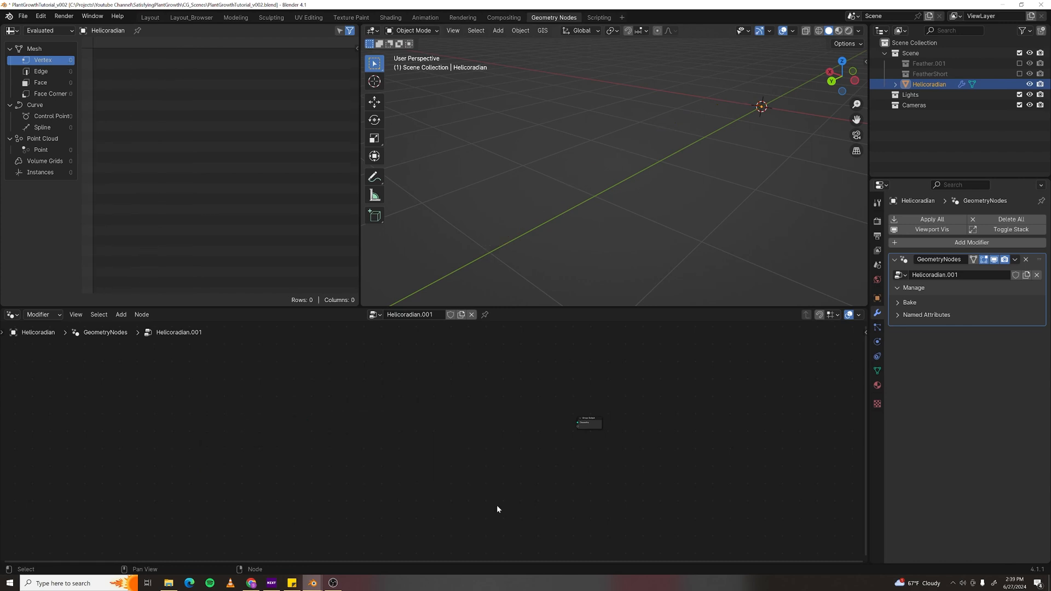
- Add a Spiral curve node and connect its Curve output to the Group Output's Geometry
shift+middle_drag(747, 181, 650, 253)
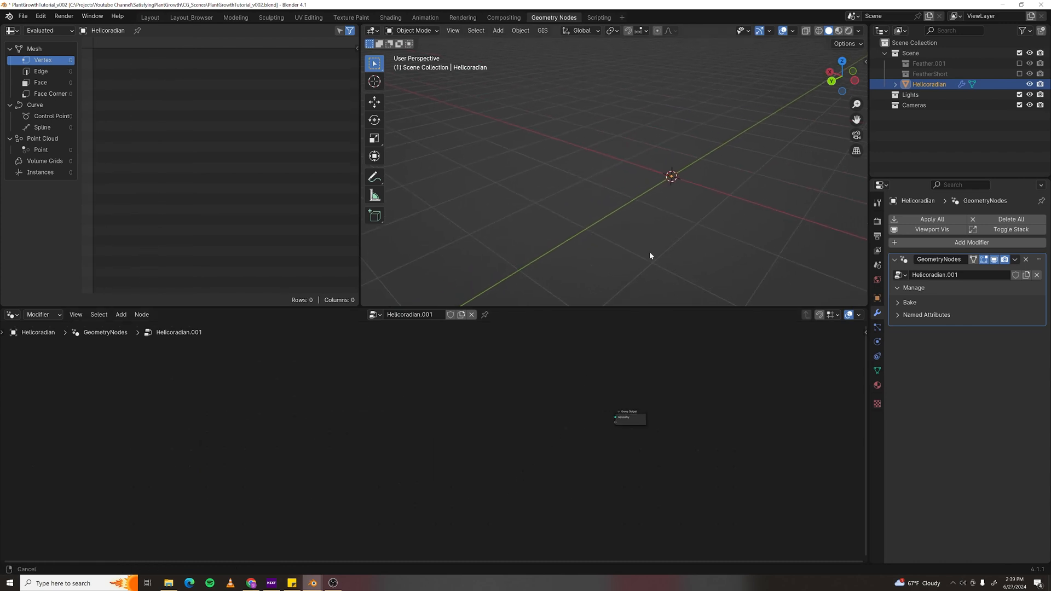
key(F3)
text(spiral)
key(Return)
click(408, 413)
scroll(450, 429, up, 3)
middle_drag(520, 436, 394, 466)
scroll(287, 435, up, 1)
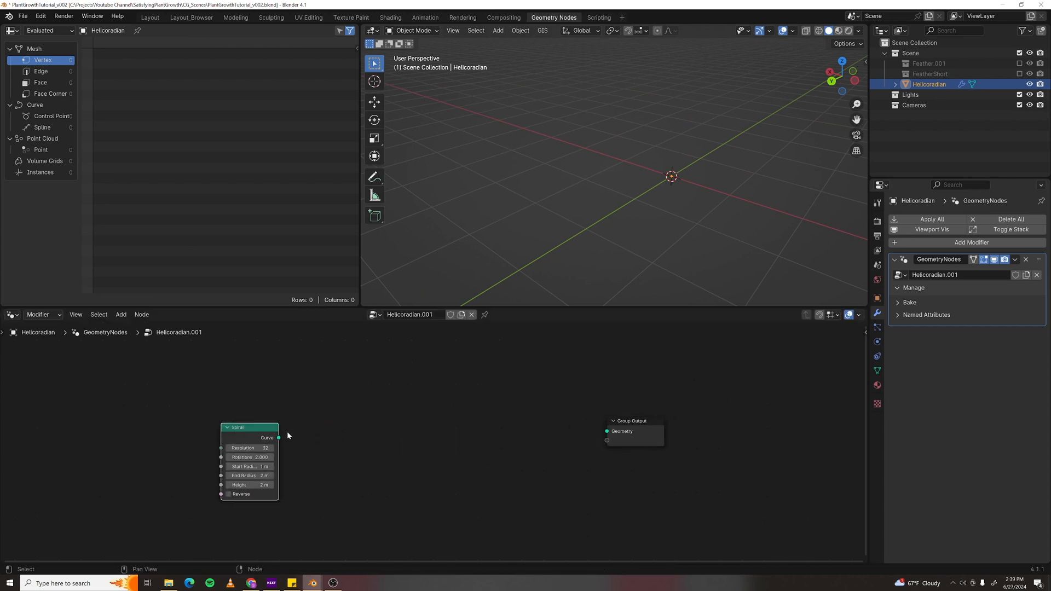
drag(279, 438, 607, 431)
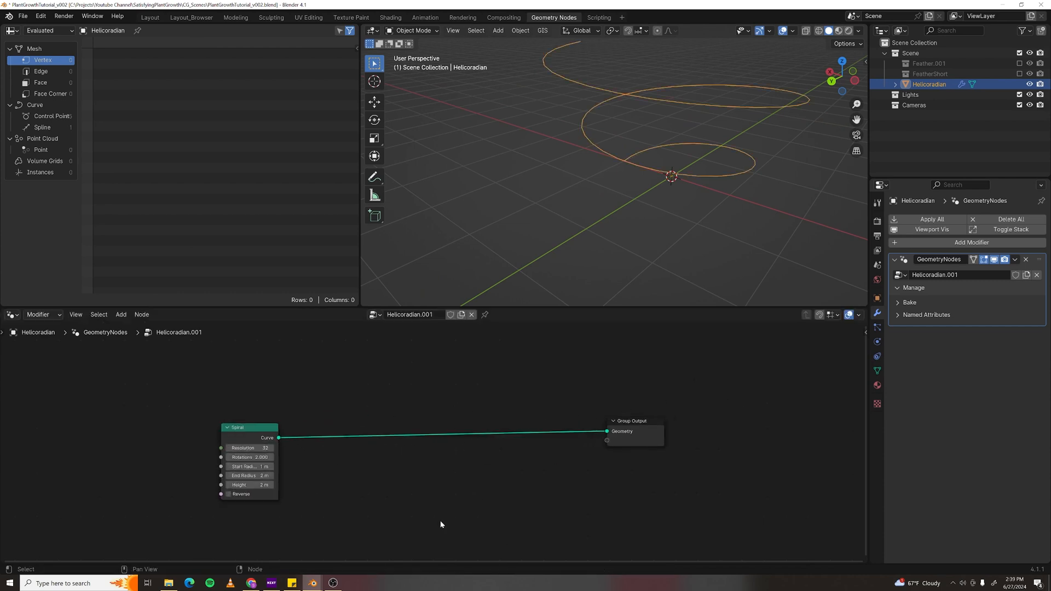
- Set the Spiral node's End Radius to 0.1 m and its Start Radius to 0.2 m
scroll(657, 191, down, 5)
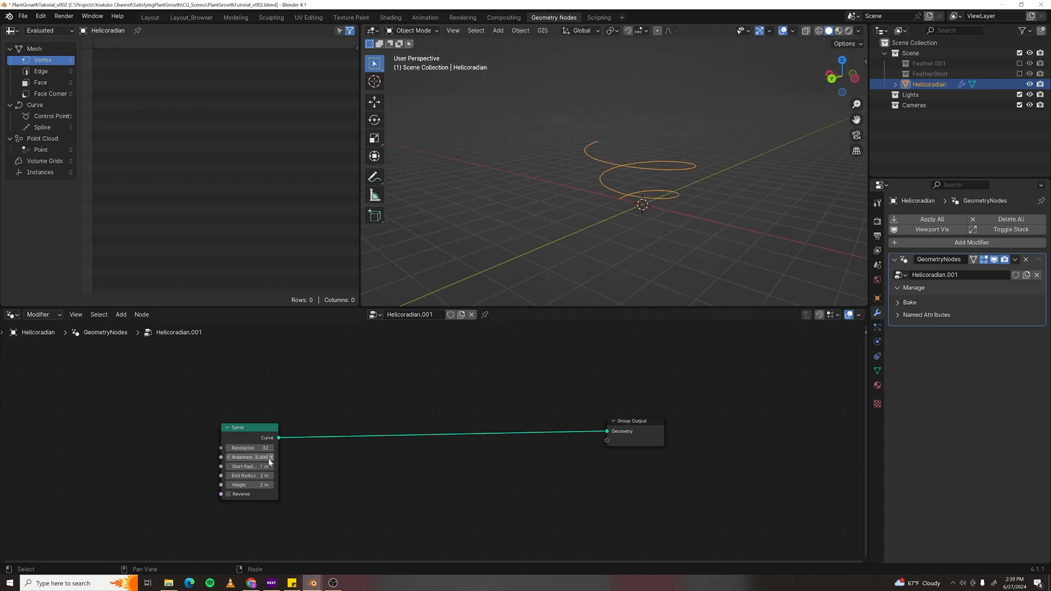
click(249, 476)
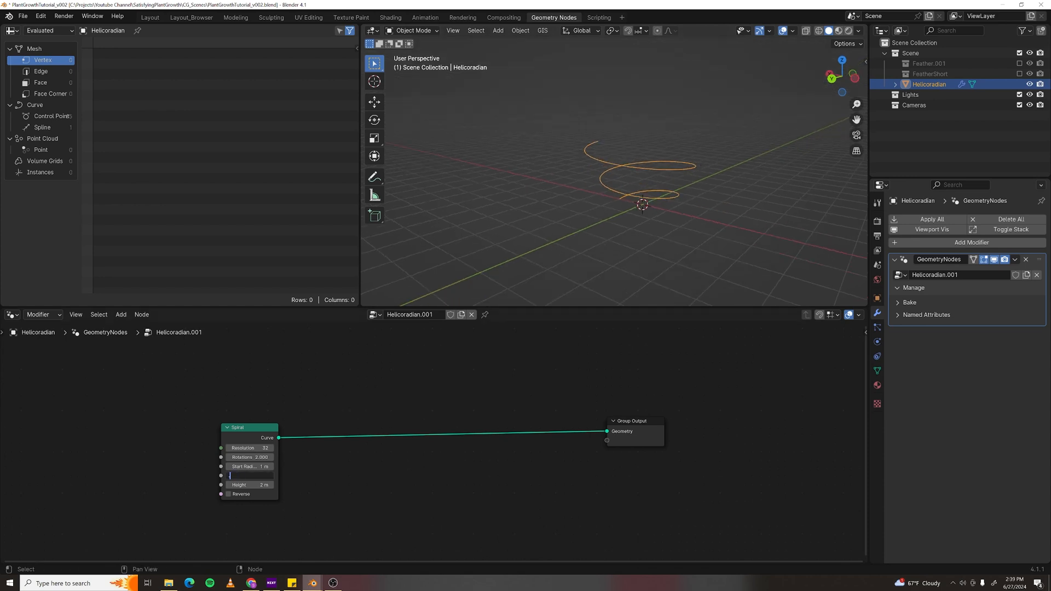
key(Return)
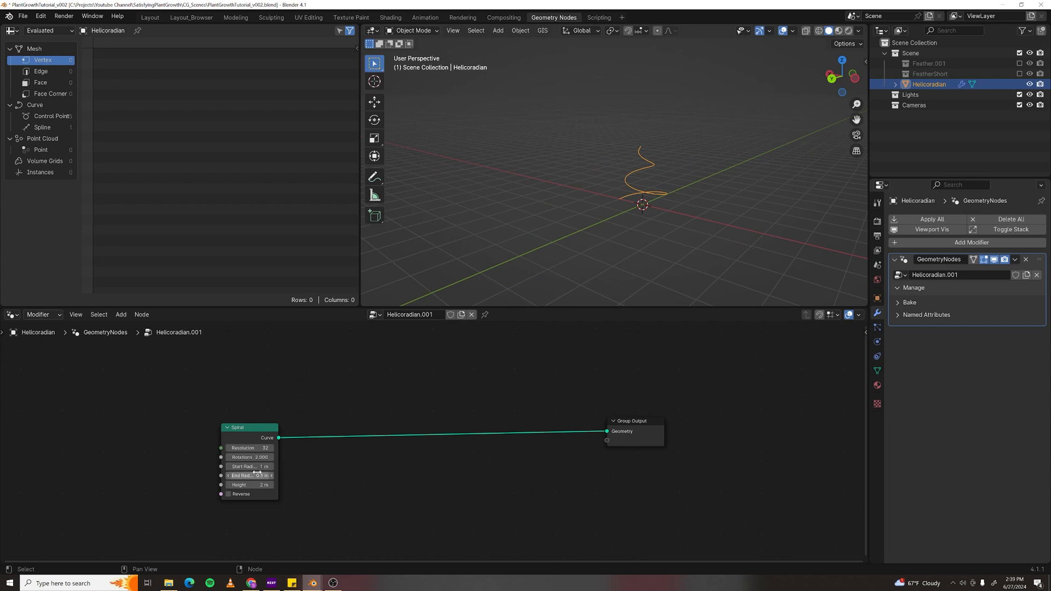
click(250, 467)
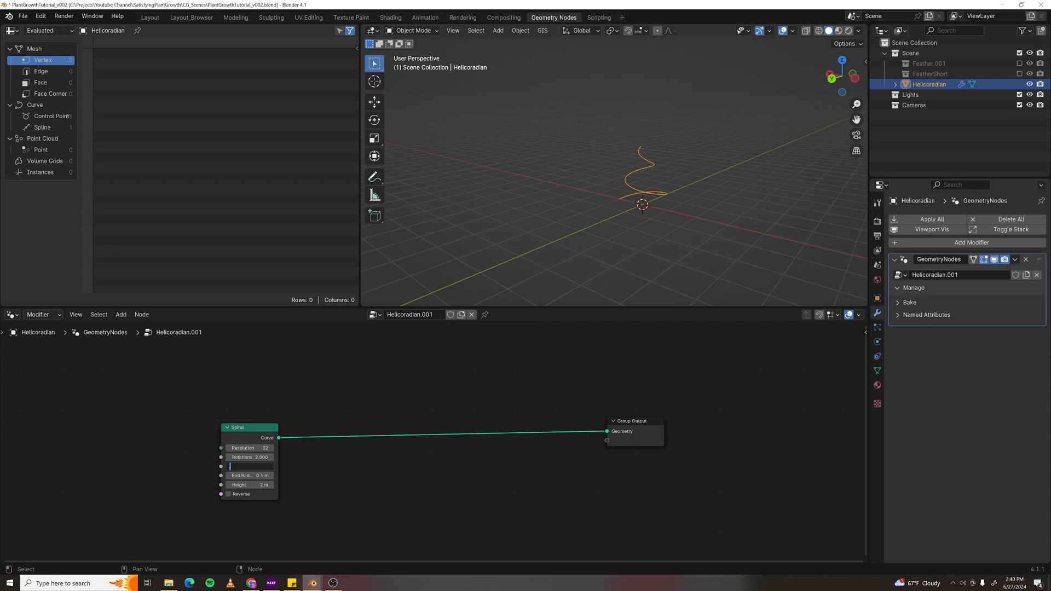
text(.2)
key(Return)
middle_drag(527, 274, 652, 189)
scroll(658, 213, up, 1)
- Set the Spiral node's Resolution to 100 and its Rotations to 4
click(249, 448)
text(6)
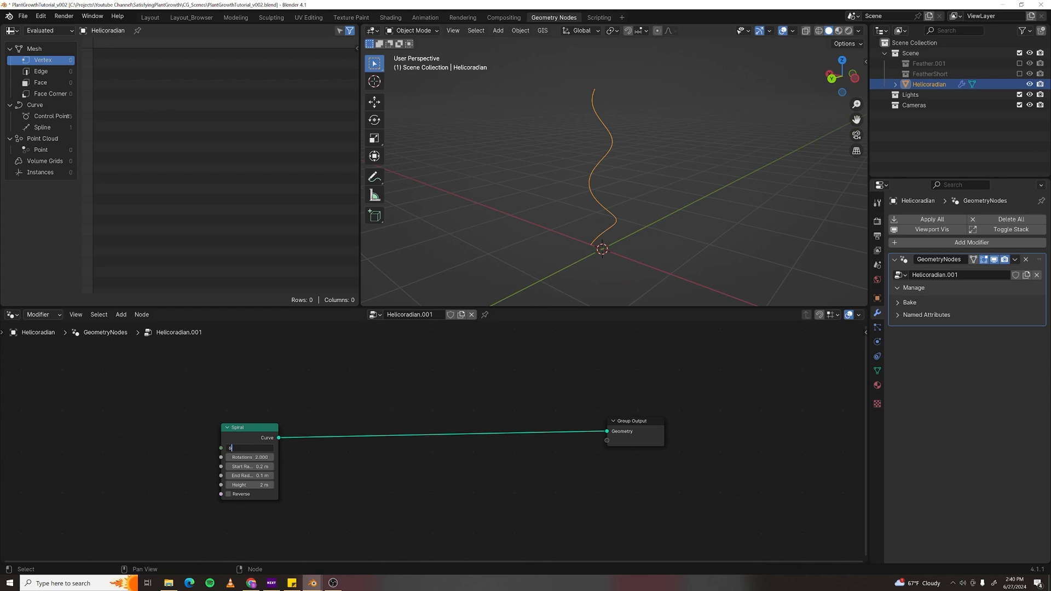
key(Return)
click(250, 457)
key(Return)
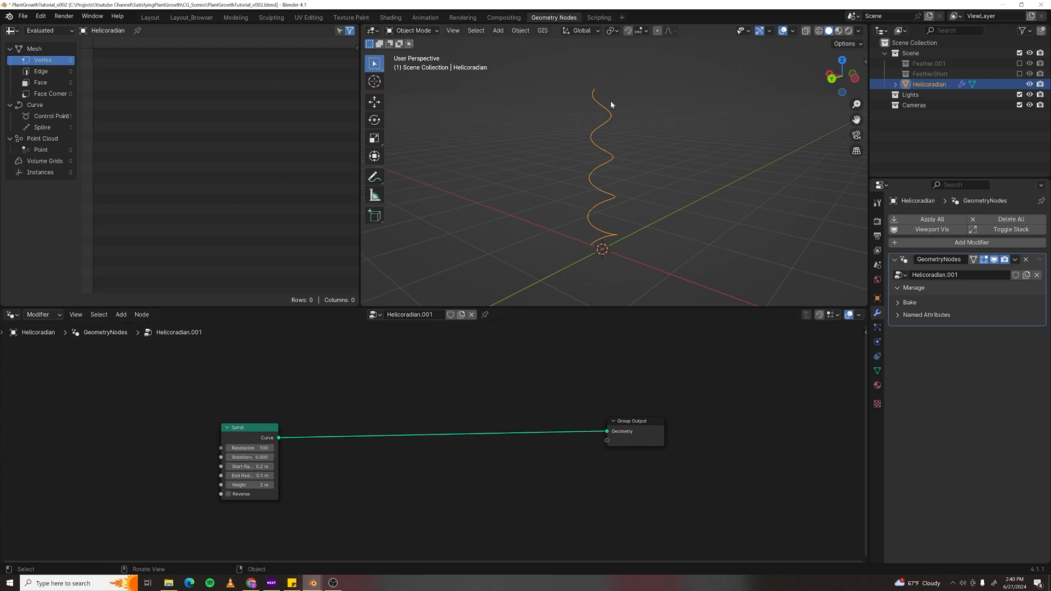
- Move the Spiral node away from the Group Output and insert an Instance on Points node on the link between them
drag(129, 420, 110, 418)
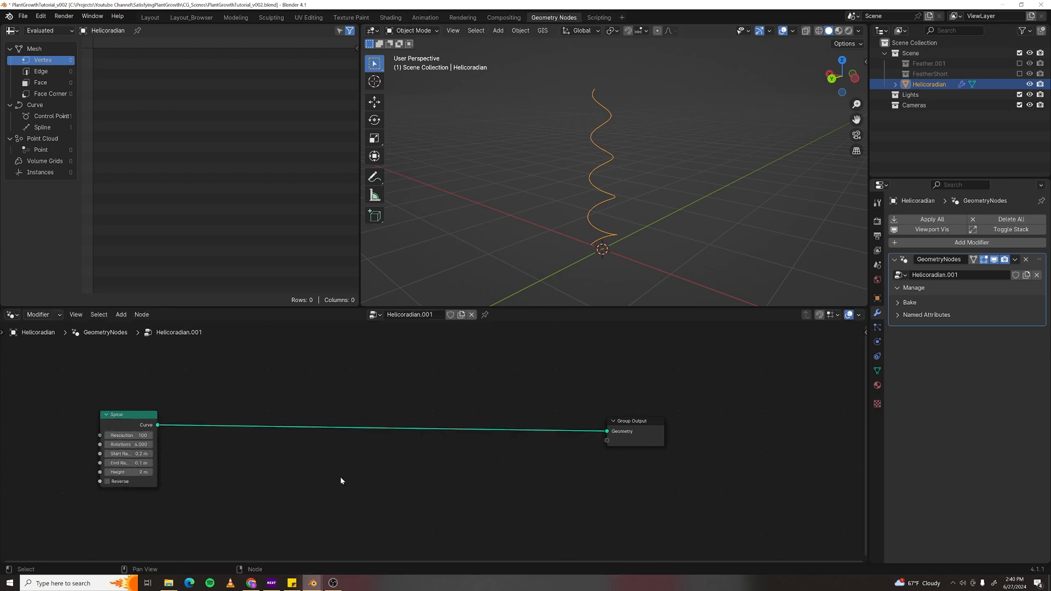
key(F3)
text(instan)
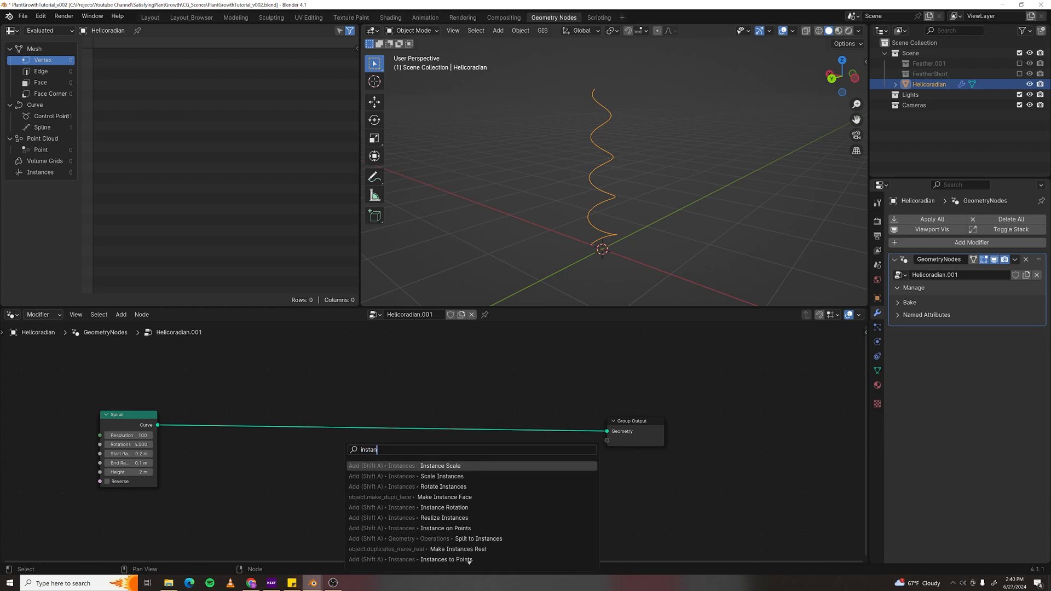
text(ce on)
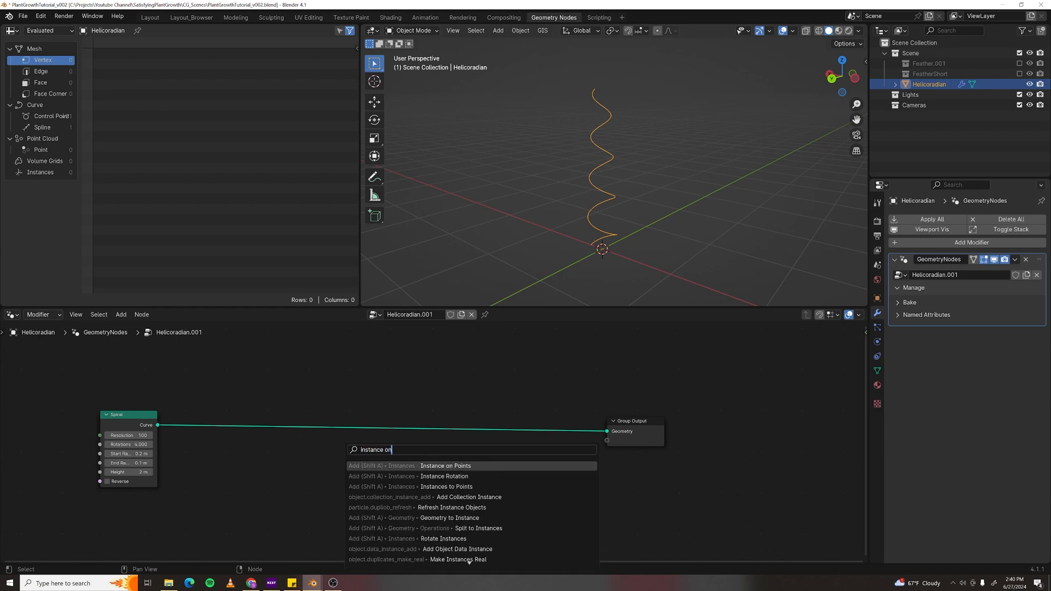
key(Return)
click(441, 400)
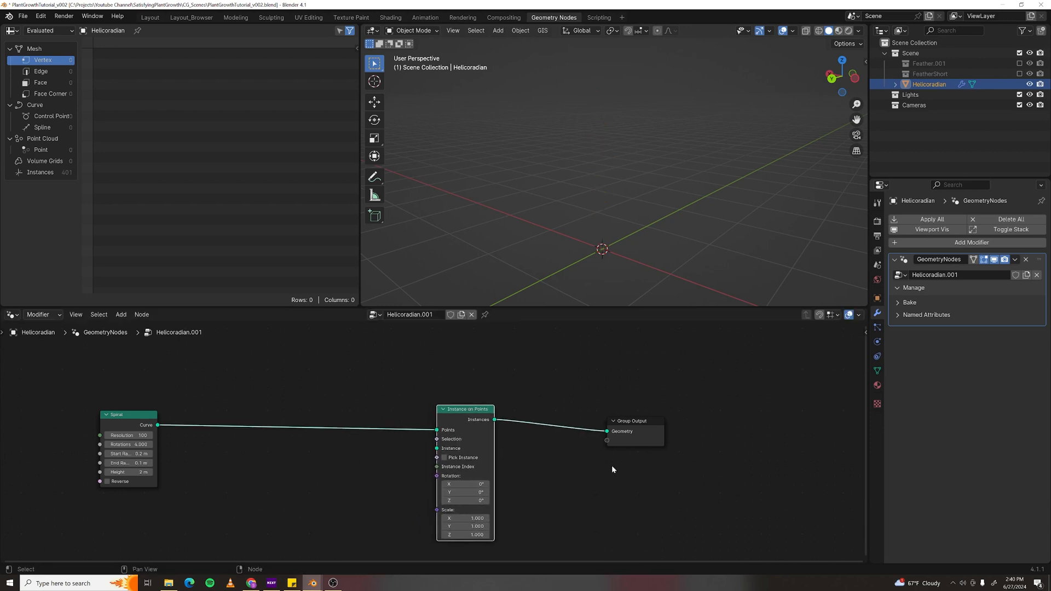
- Bring the Feather.001 and FeatherShort collections into the node tree as Collection Info nodes
scroll(366, 482, down, 5)
middle_drag(366, 482, 411, 432)
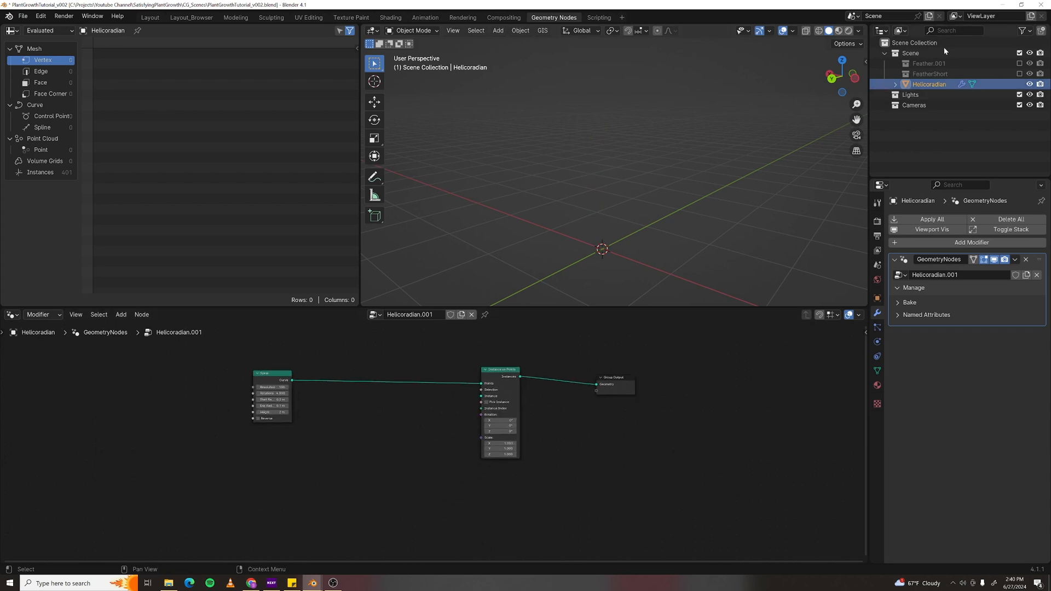
drag(926, 64, 241, 485)
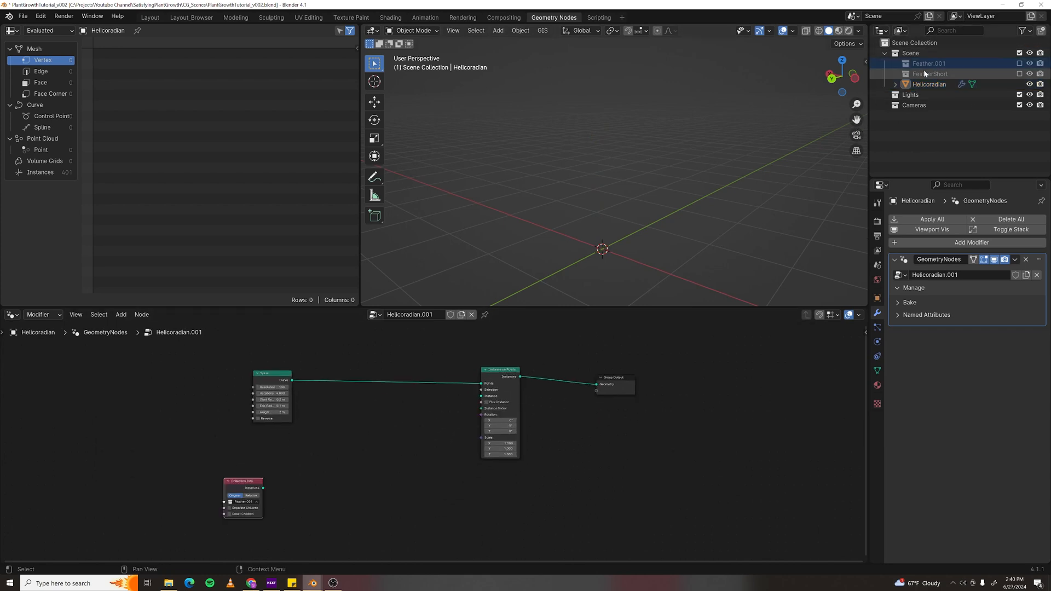
drag(930, 74, 224, 546)
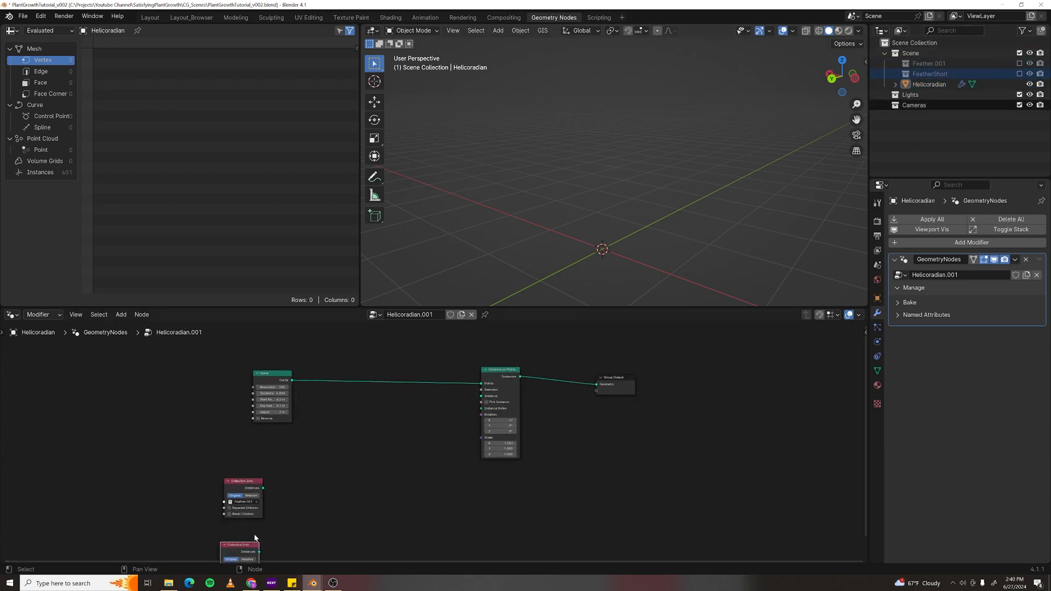
- Add a Join Geometry node and connect the Instances outputs of both Collection Info nodes to it
middle_drag(298, 535, 322, 464)
scroll(322, 465, up, 2)
drag(255, 482, 353, 423)
text(join geom)
key(Return)
click(278, 413)
drag(278, 412, 341, 433)
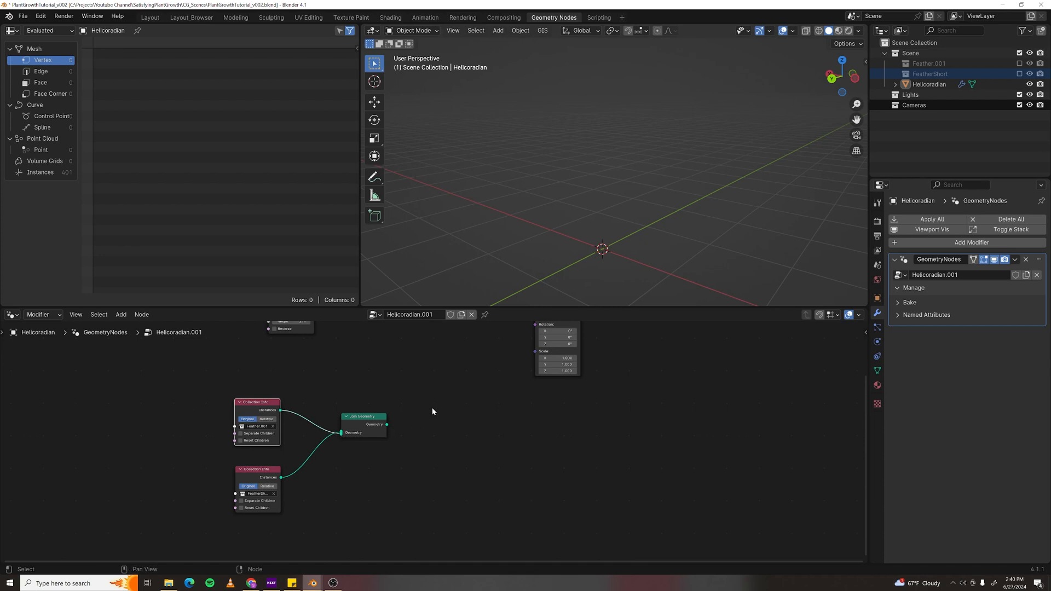
- Connect the Join Geometry output to the Instance input of the Instance on Points node
middle_drag(432, 411, 358, 473)
drag(314, 487, 464, 364)
middle_drag(618, 255, 624, 203)
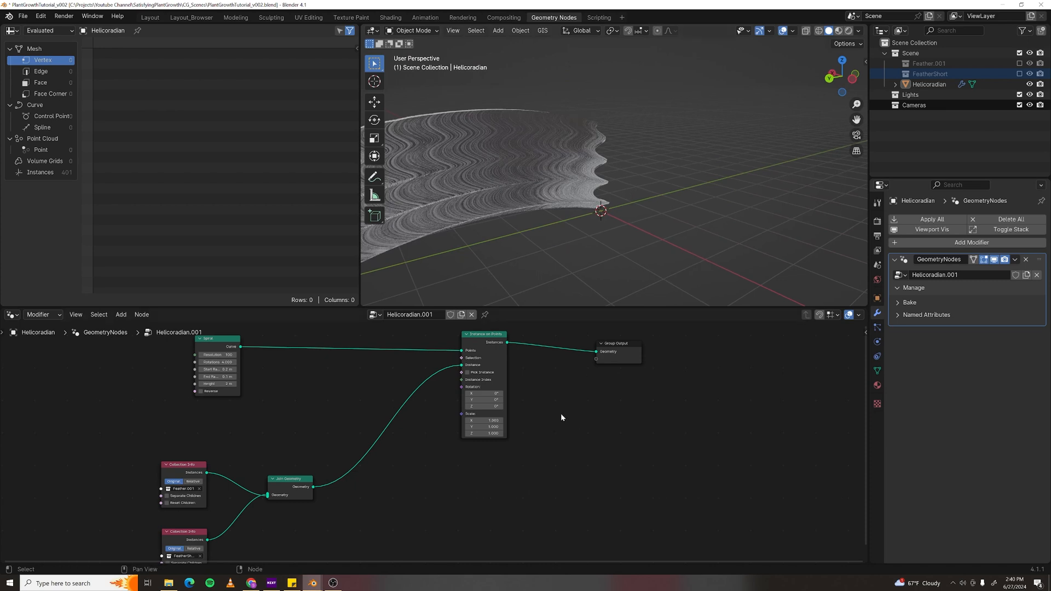
- Move the Instance on Points and Group Output nodes together farther from the other nodes to make room
scroll(574, 406, down, 1)
drag(675, 493, 482, 357)
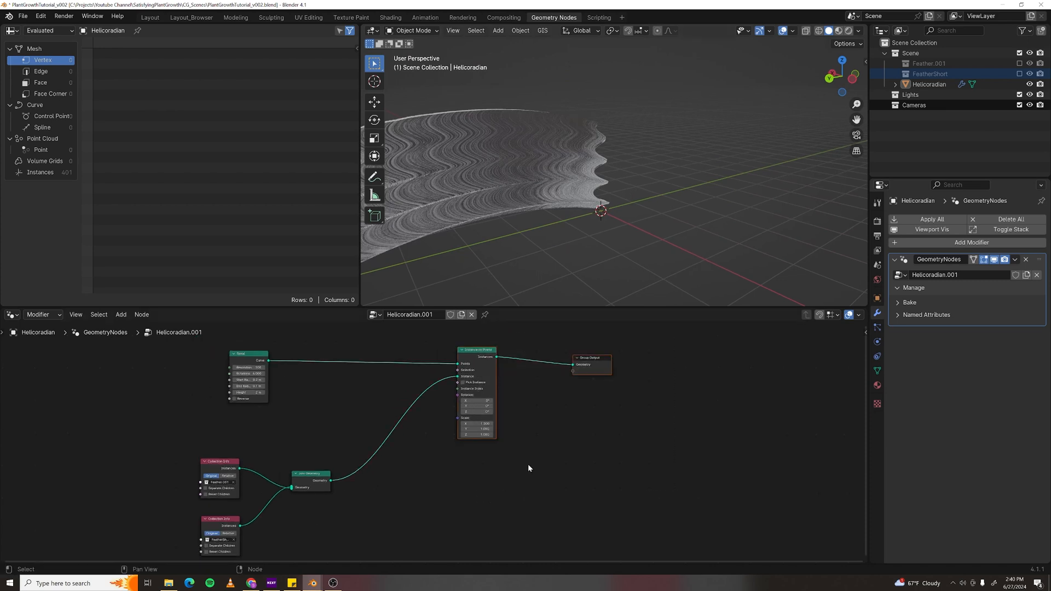
key(g)
click(651, 462)
click(489, 501)
- Add a Curve Tangent node between the Join Geometry and Instance on Points nodes
middle_drag(484, 499, 477, 489)
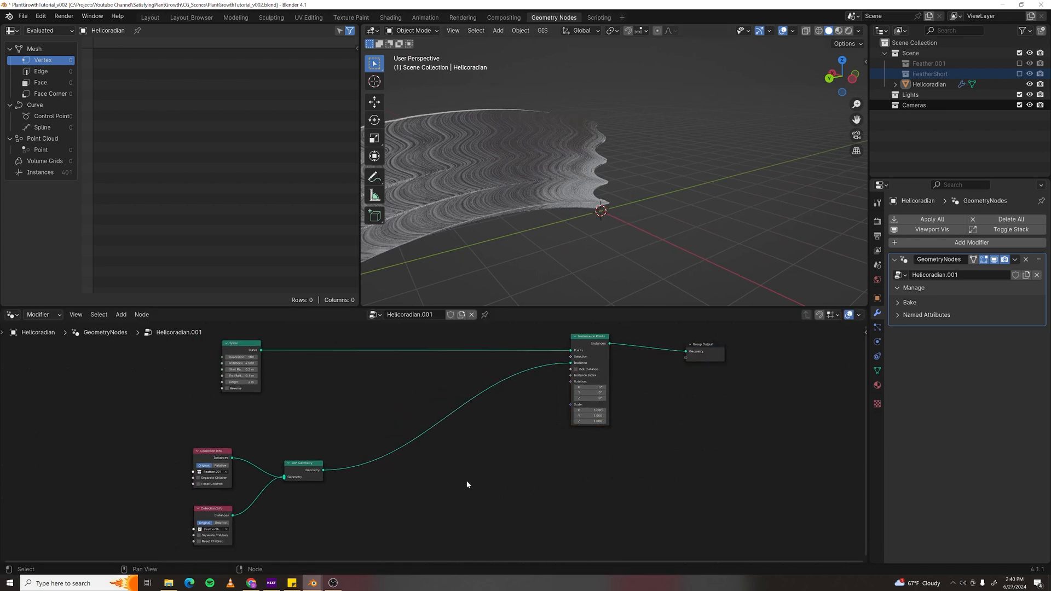
key(F3)
text(tange)
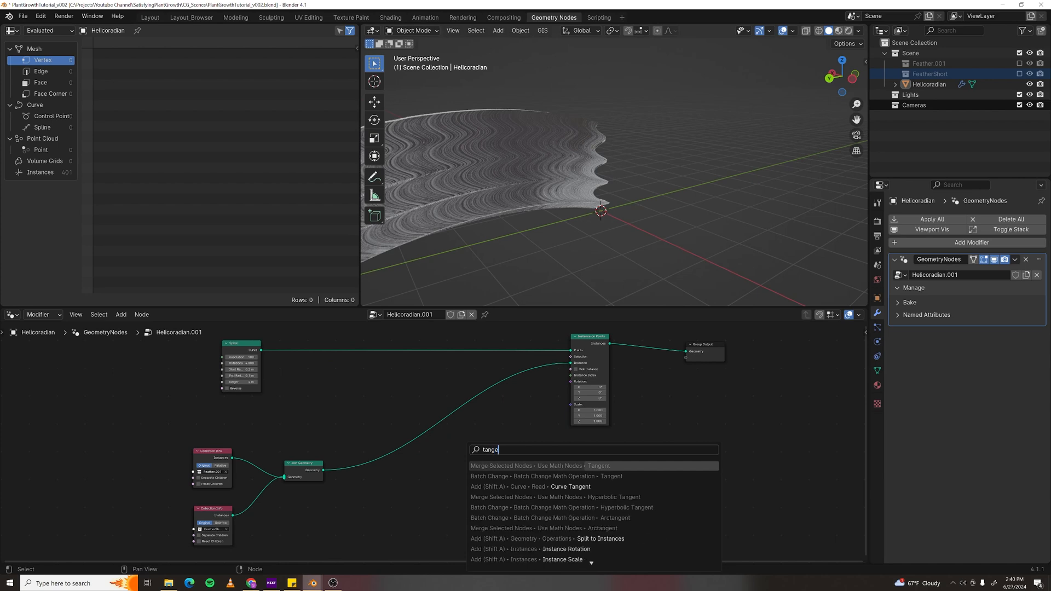
key(Down)
key(Down)
key(Return)
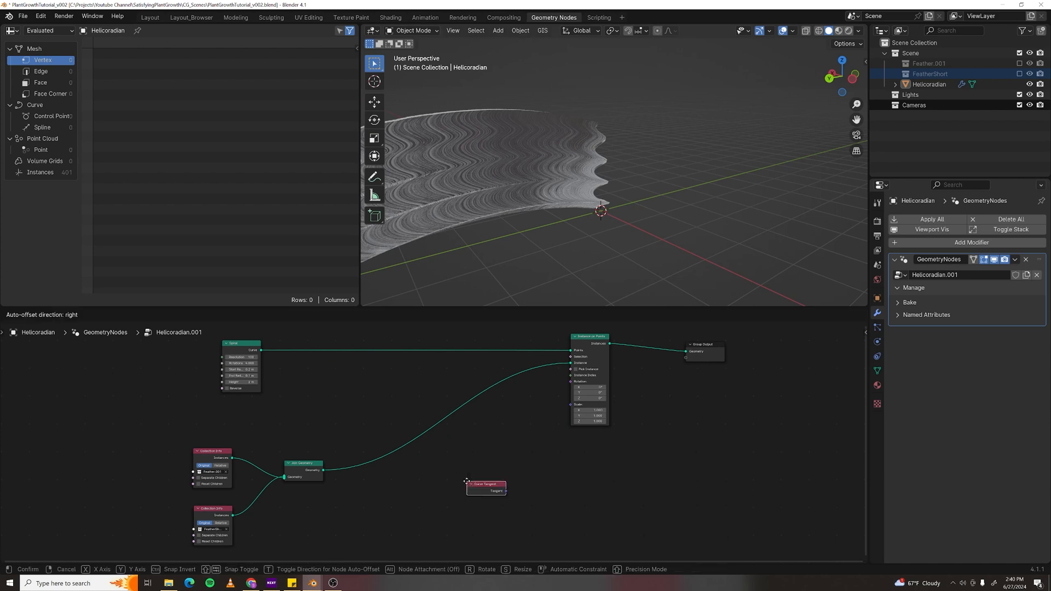
click(425, 460)
- Add an Align Euler to Vector node with its Vector input fed by the Curve Tangent's Tangent output
scroll(444, 458, up, 1)
middle_drag(534, 461, 460, 454)
drag(393, 467, 446, 445)
text(align)
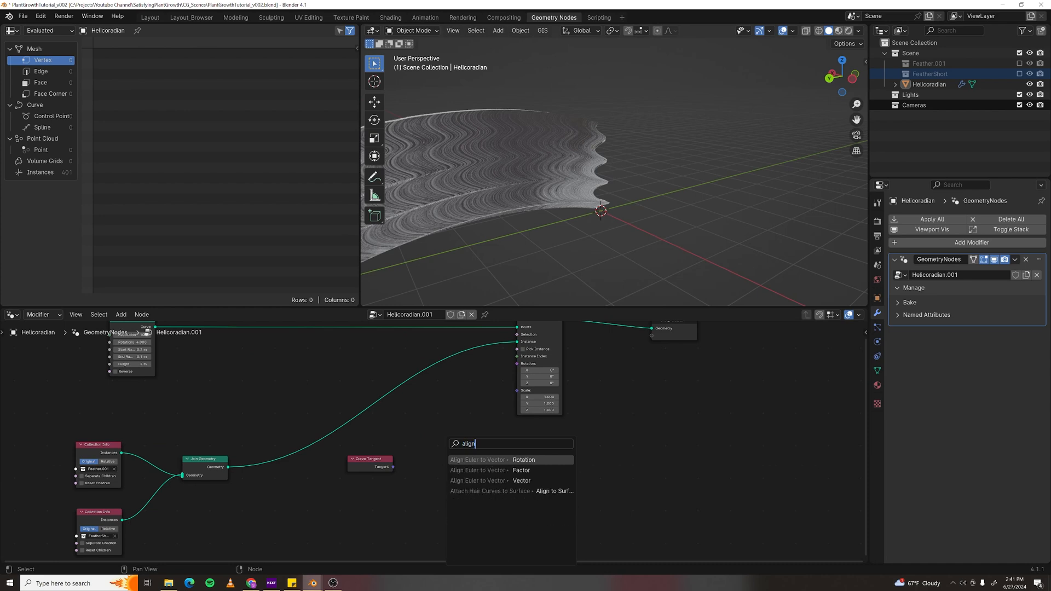
key(Down)
key(Down)
key(Return)
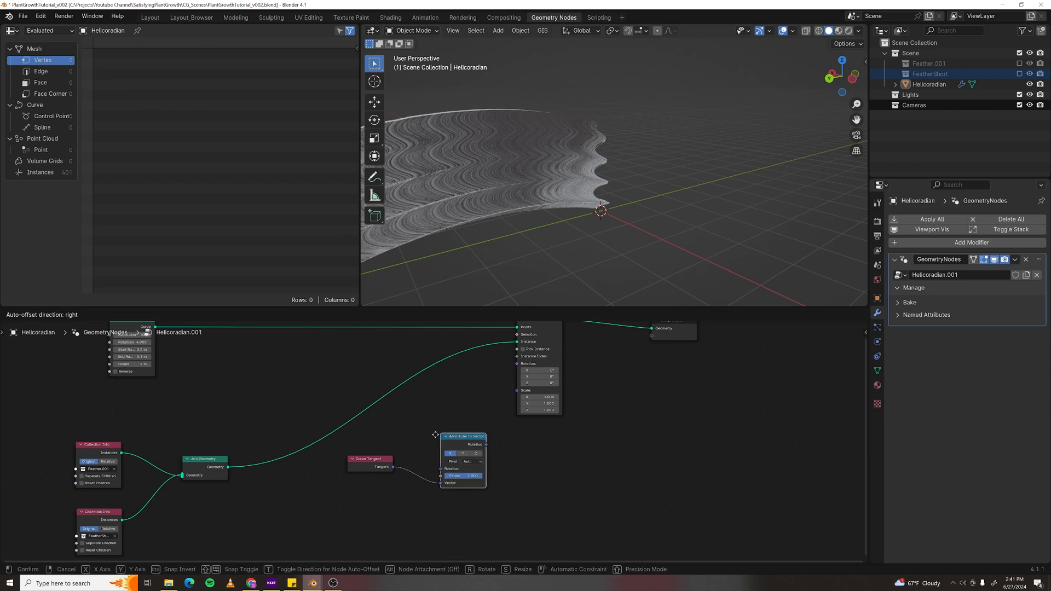
click(435, 441)
- Set the Align Euler to Vector node's axis to Y and its pivot to Z
scroll(501, 447, up, 2)
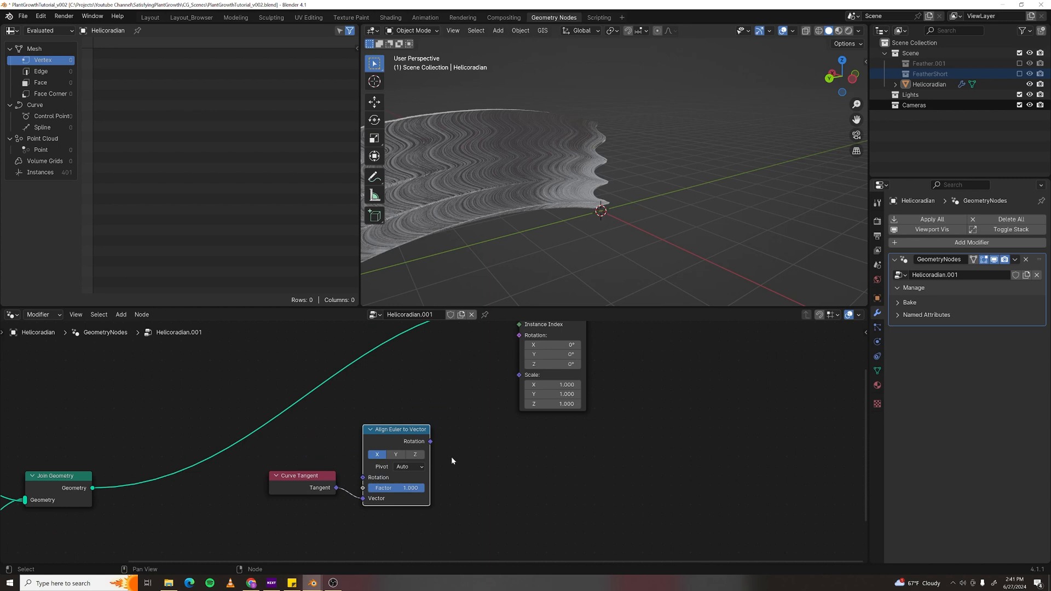
click(396, 455)
click(413, 469)
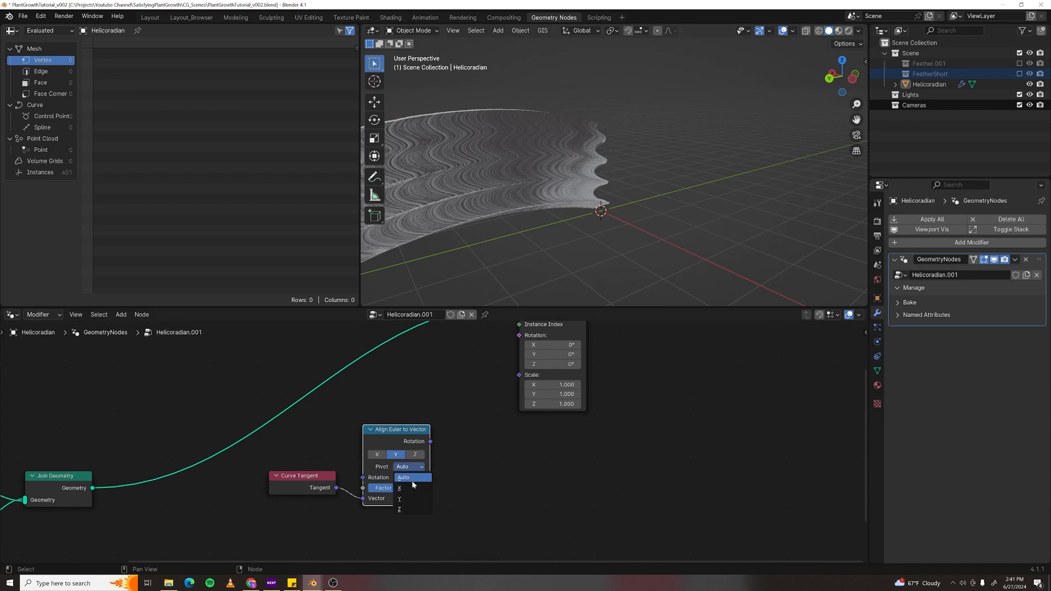
click(410, 507)
middle_drag(514, 385, 500, 397)
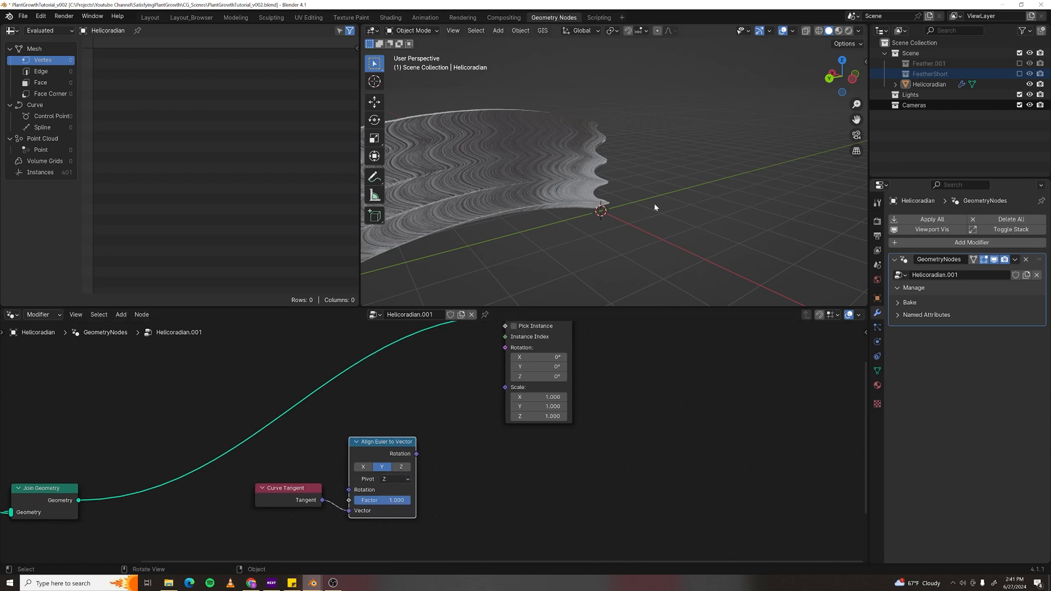
scroll(430, 432, down, 2)
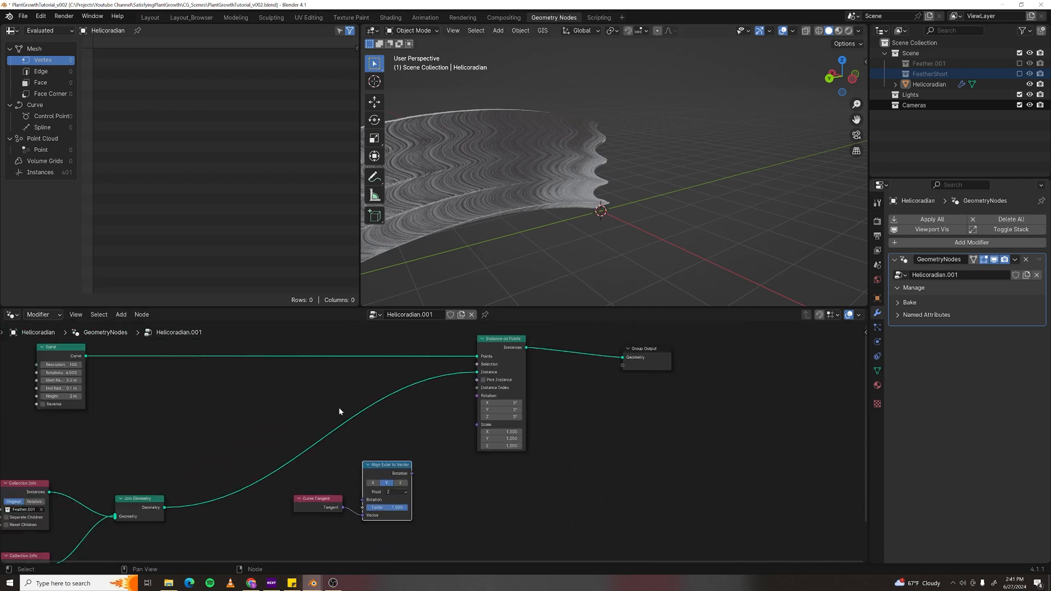
scroll(449, 488, up, 1)
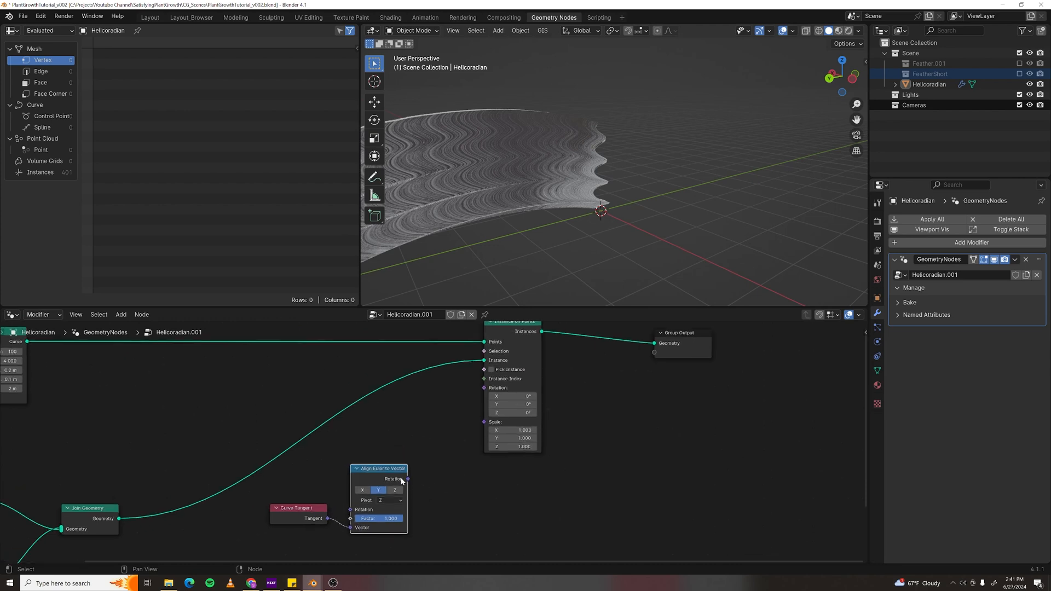
- Connect the Align Euler to Vector node's Rotation output to the Rotation input of Instance on Points
drag(408, 479, 484, 388)
scroll(693, 124, down, 6)
middle_drag(692, 124, 623, 167)
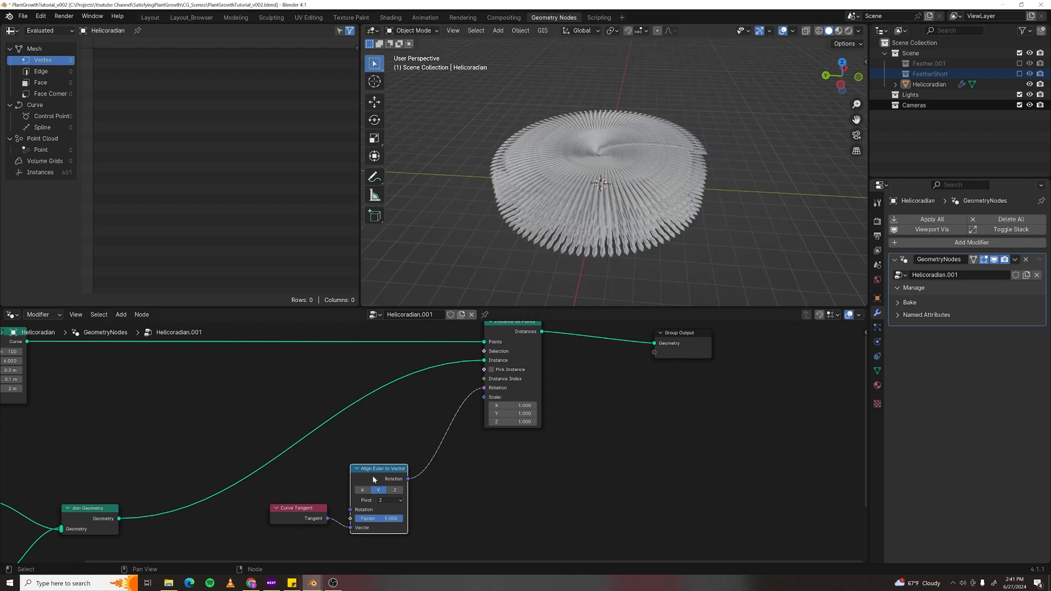
- Move the Curve Tangent and Align Euler to Vector nodes together farther from Instance on Points to make room
scroll(372, 480, down, 2)
middle_drag(373, 479, 407, 397)
drag(524, 497, 353, 400)
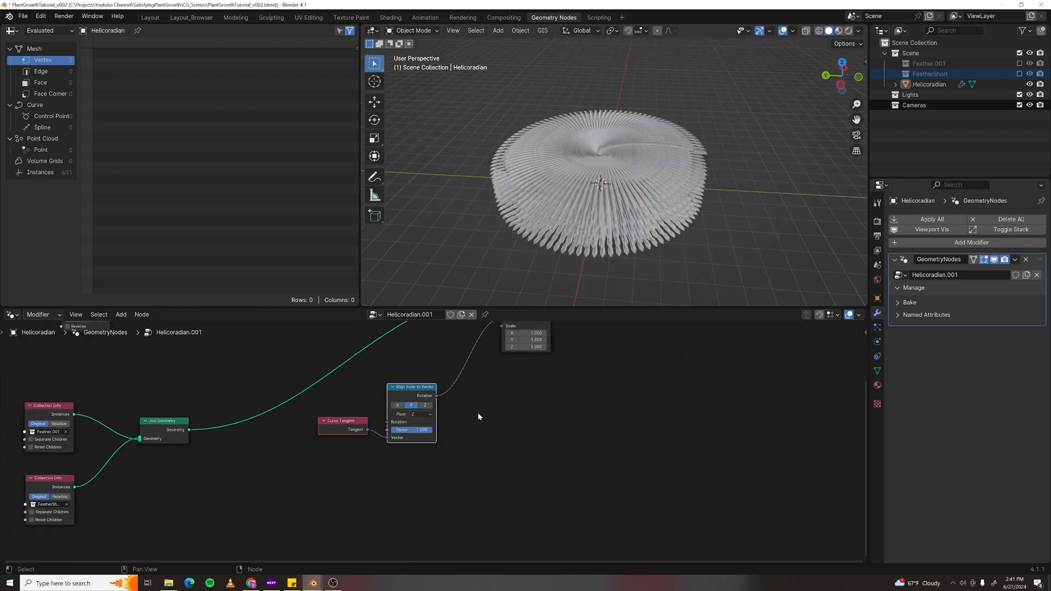
key(g)
click(419, 464)
- Insert a Vector Math node set to Add between the Align Euler to Vector and Instance on Points nodes
key(F3)
text(vectormath)
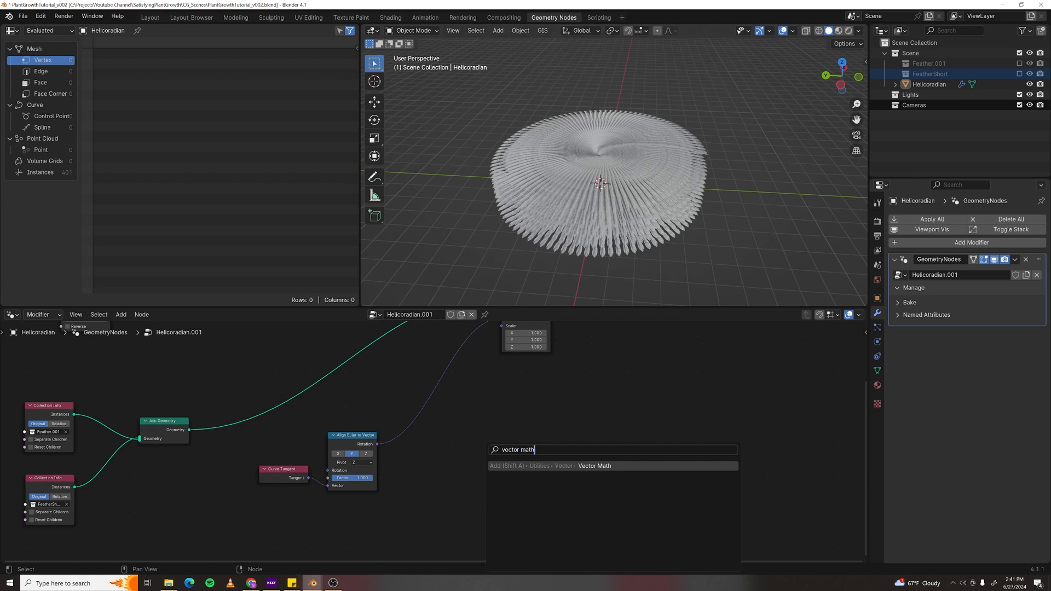
key(Return)
click(419, 417)
scroll(431, 443, up, 2)
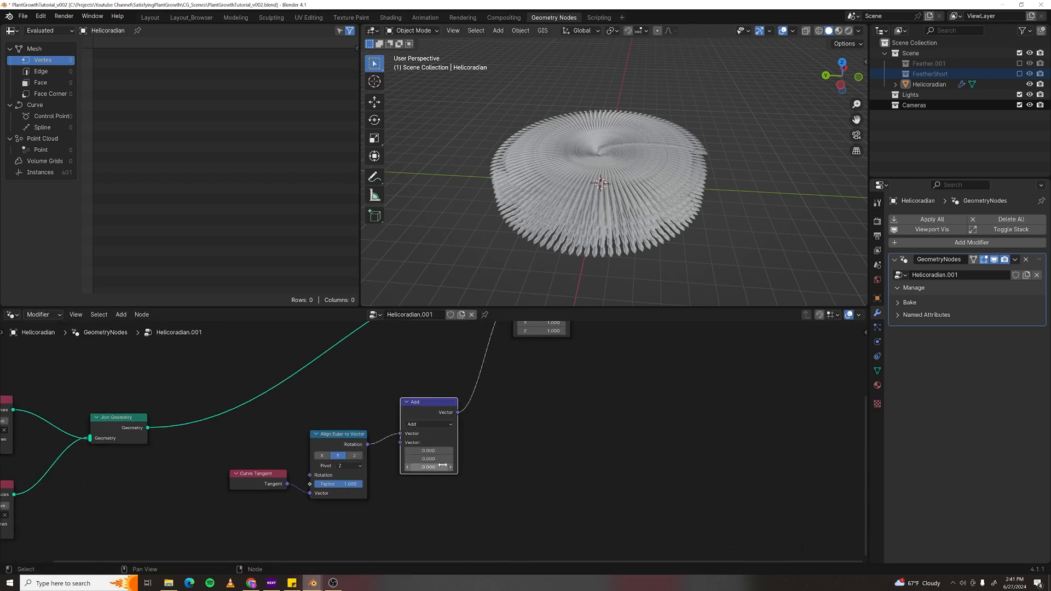
- Set the X component of the Add node's second vector to 0.710 and inspect the tilted feathers from several angles
shift+drag(430, 451, 541, 450)
middle_drag(635, 132, 662, 126)
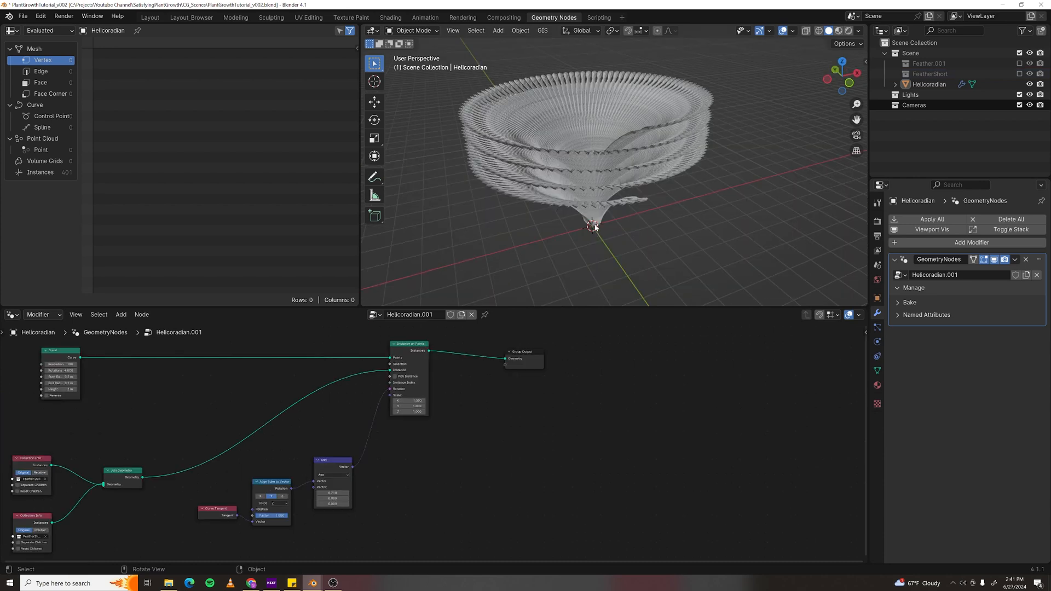
middle_drag(543, 118, 603, 265)
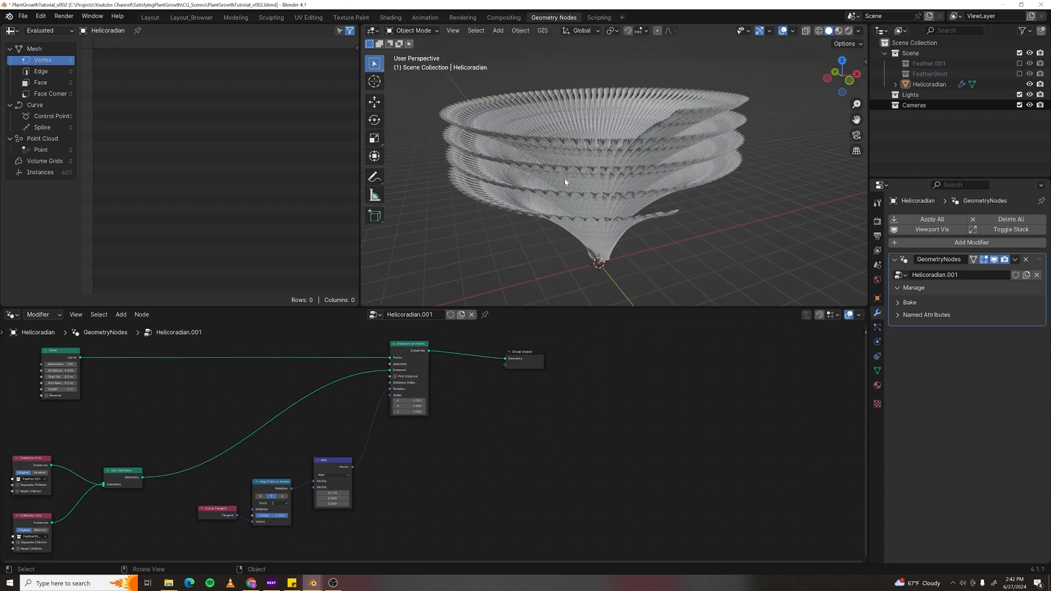
middle_drag(550, 128, 582, 210)
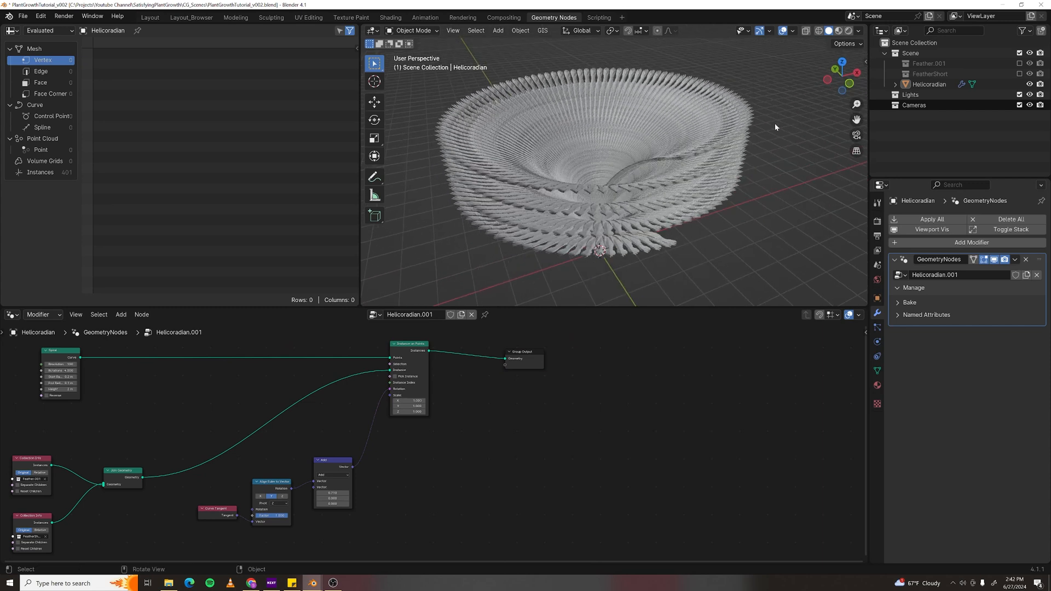
middle_drag(593, 244, 600, 278)
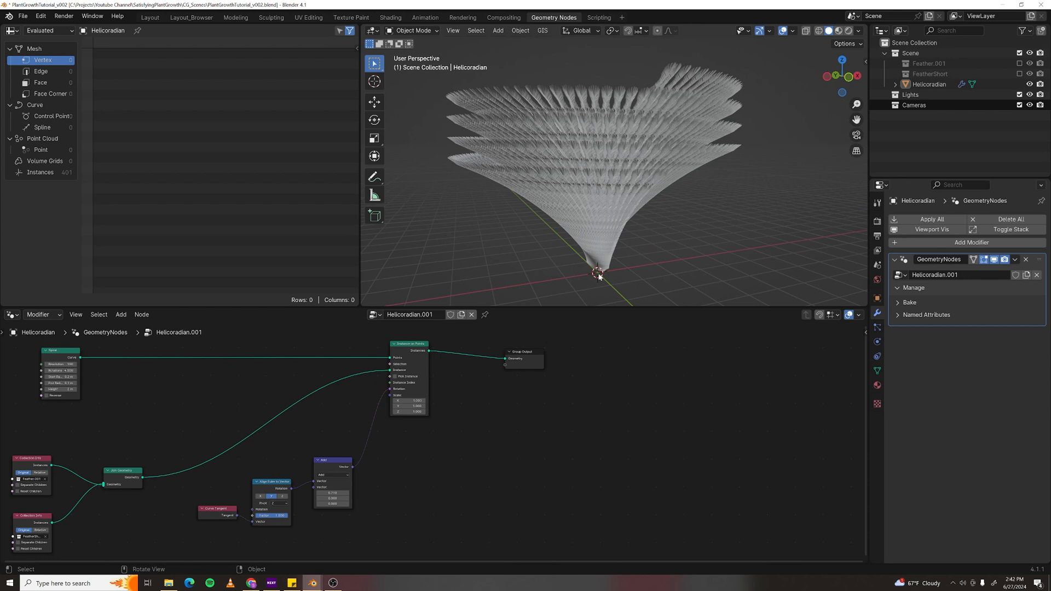
middle_drag(615, 164, 612, 201)
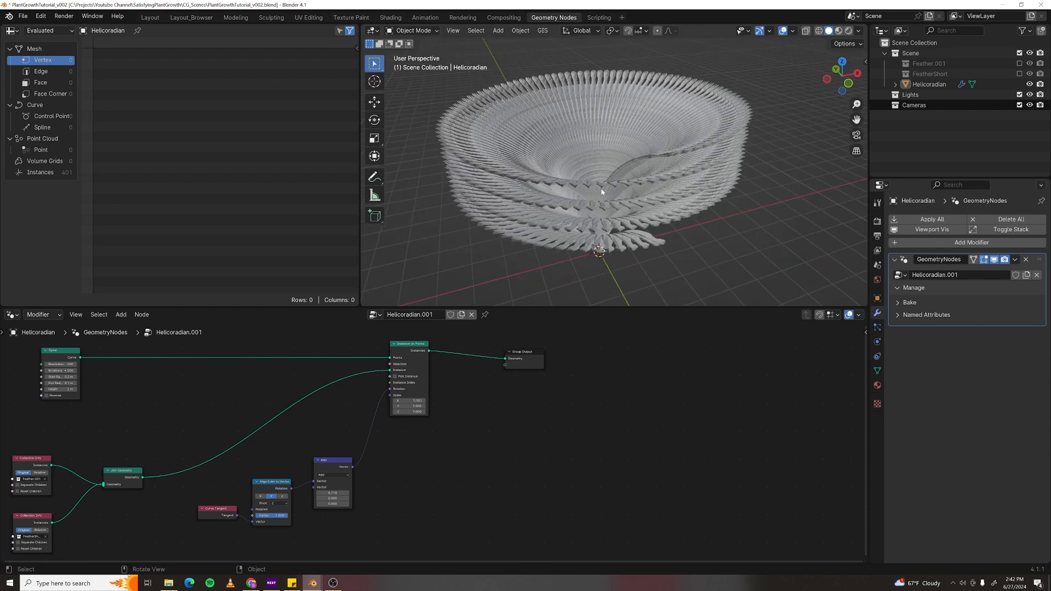
- Move the Spiral node farther from Instance on Points to make room for more nodes
scroll(171, 408, down, 1)
middle_drag(152, 402, 422, 439)
scroll(409, 405, up, 1)
right_click(381, 444)
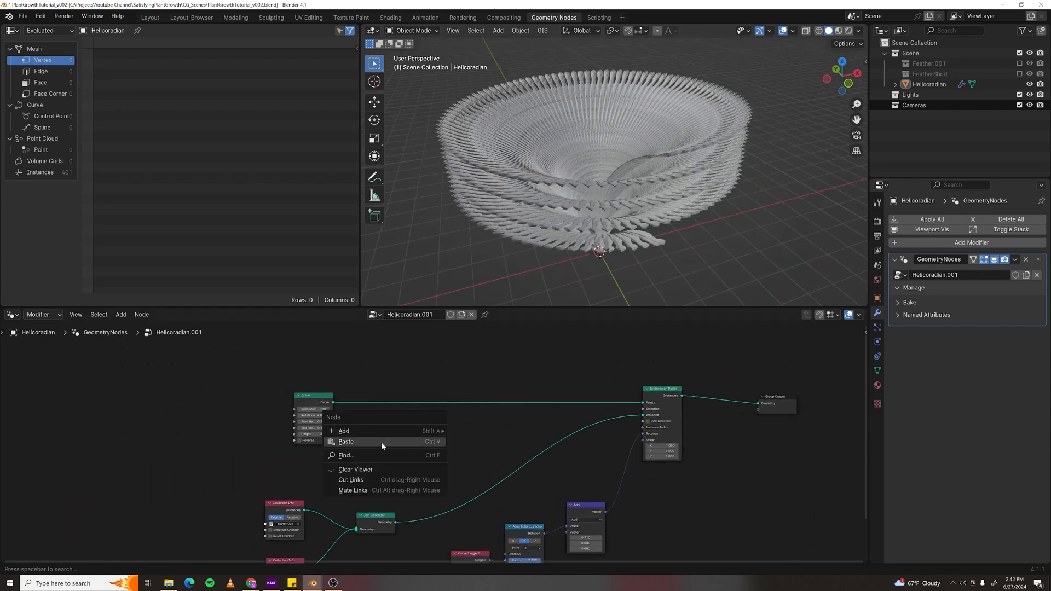
scroll(335, 405, up, 1)
drag(288, 394, 198, 384)
click(337, 369)
middle_drag(338, 369, 365, 414)
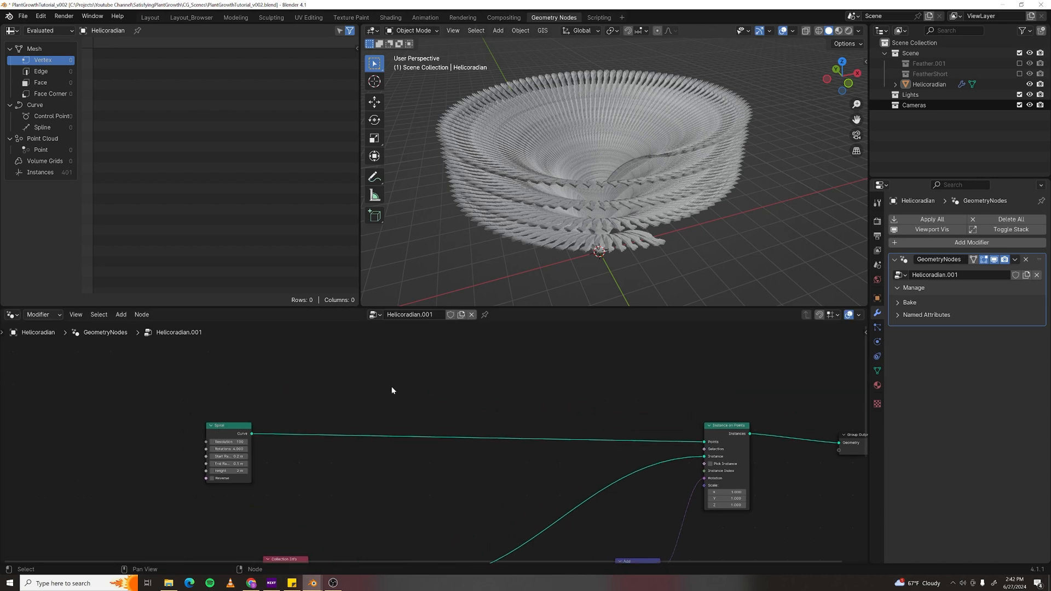
- Insert a Store Named Attribute node on the link between the Spiral and Instance on Points nodes
key(F3)
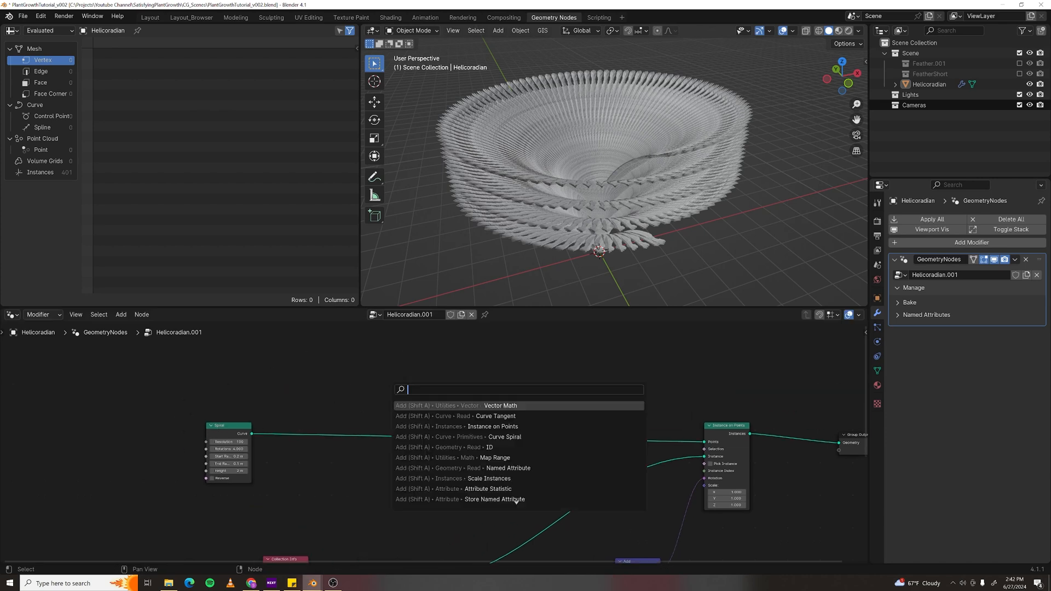
text(stor)
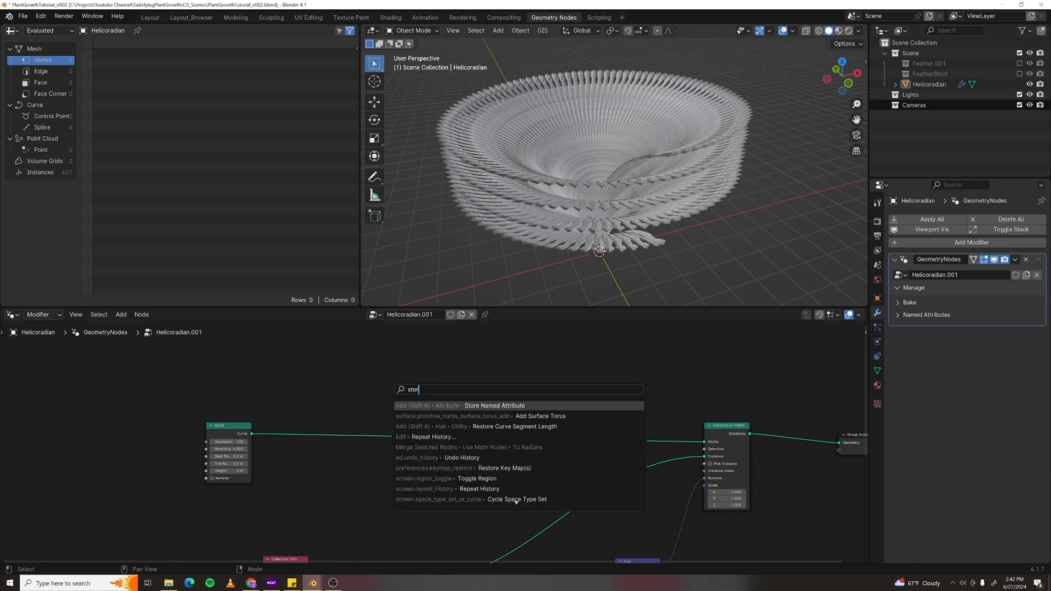
key(Return)
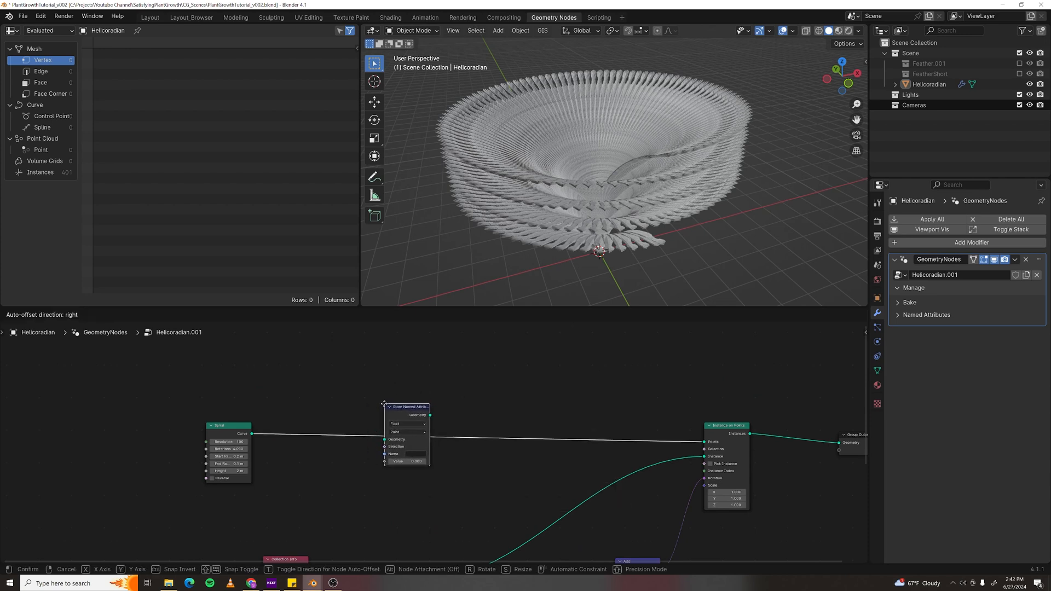
click(407, 432)
scroll(342, 375, down, 1)
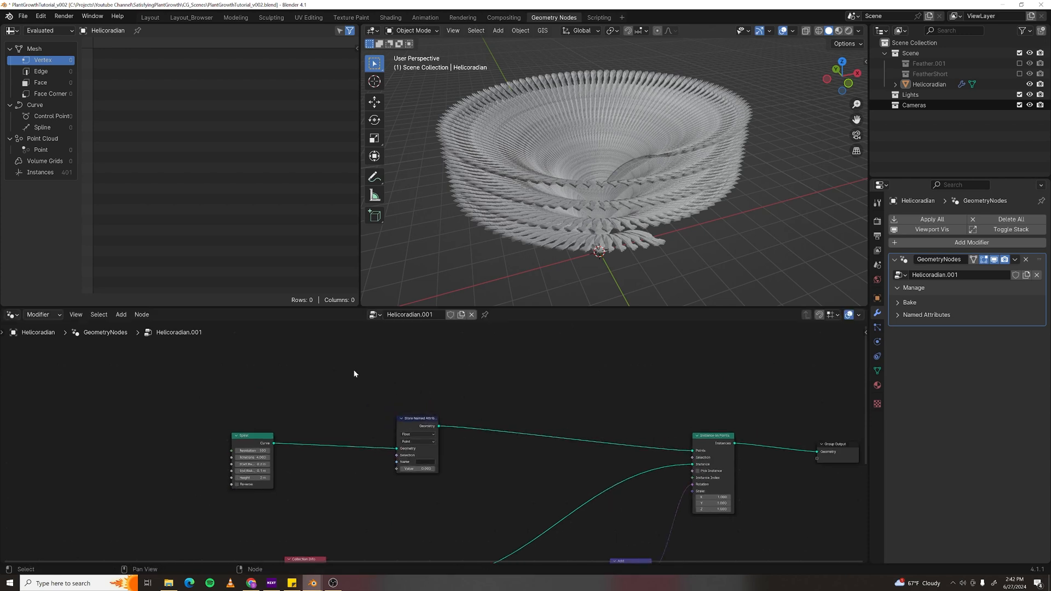
- Add an Attribute Statistic node above the Spiral node's link and feed its Geometry input from the Spiral's Curve output
key(F3)
text(attribute st)
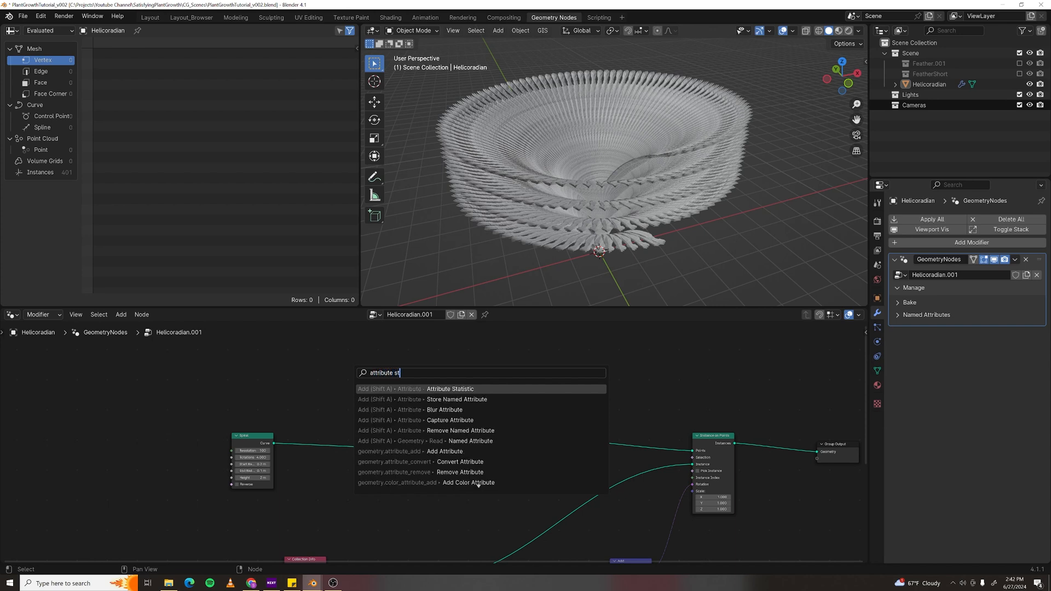
key(Return)
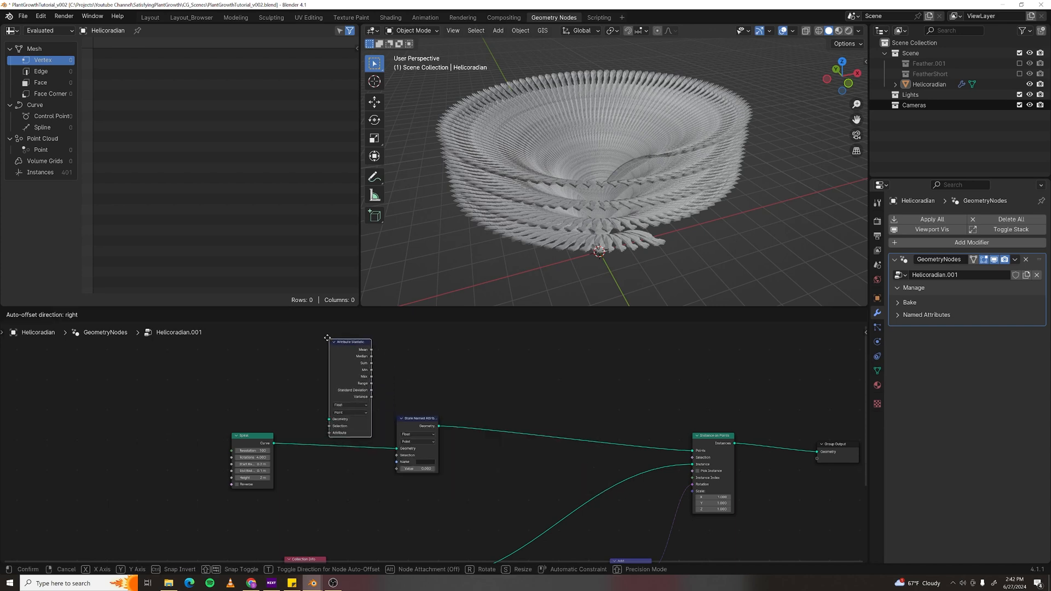
drag(274, 482, 326, 419)
scroll(432, 411, up, 2)
middle_drag(413, 422, 416, 418)
click(392, 396)
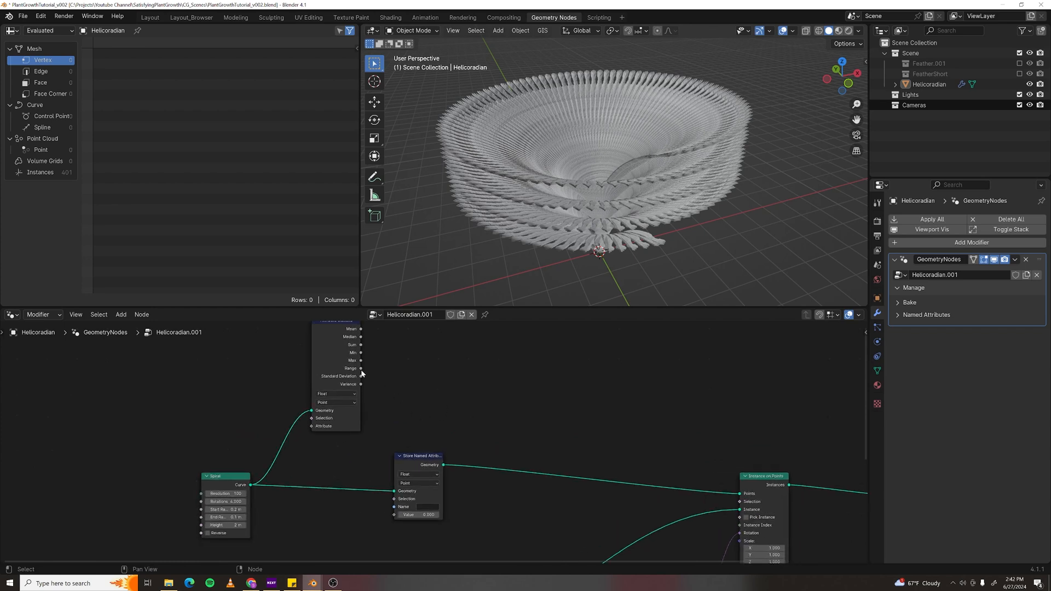
- Connect the Attribute Statistic node's Max output to the Value input of Store Named Attribute
drag(361, 361, 391, 517)
mouse_move(354, 362)
scroll(279, 416, up, 1)
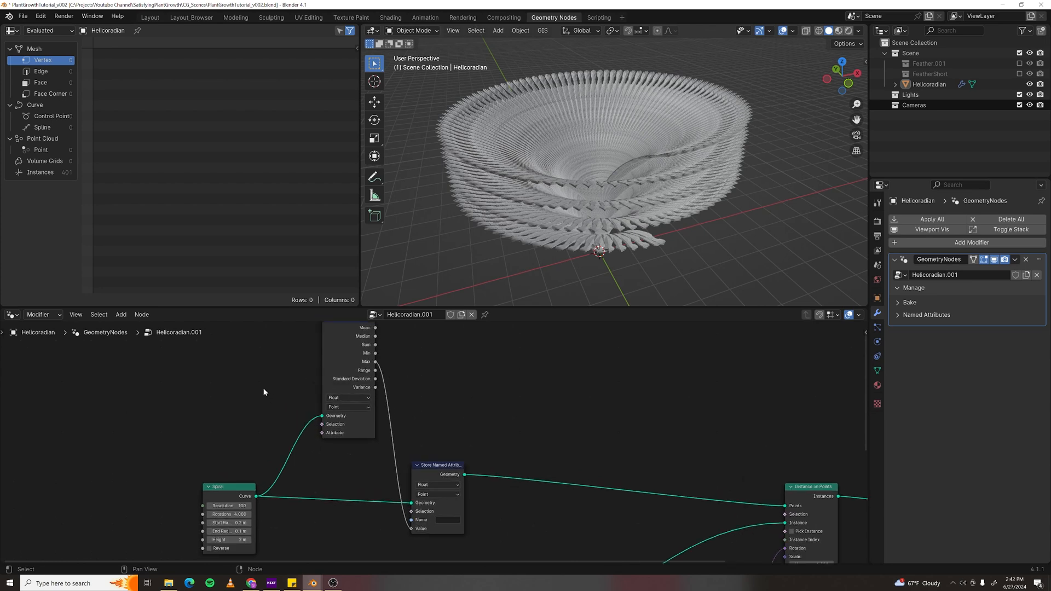
- Add an ID node and connect it to the Attribute input of the Attribute Statistic node
key(F3)
text(id)
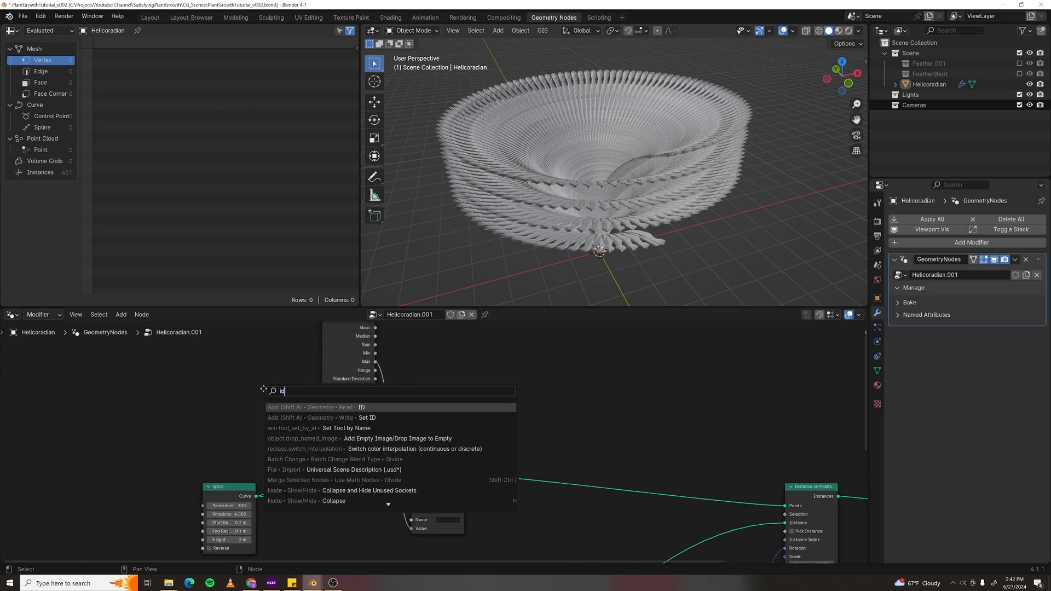
key(Return)
click(278, 398)
drag(279, 395, 322, 433)
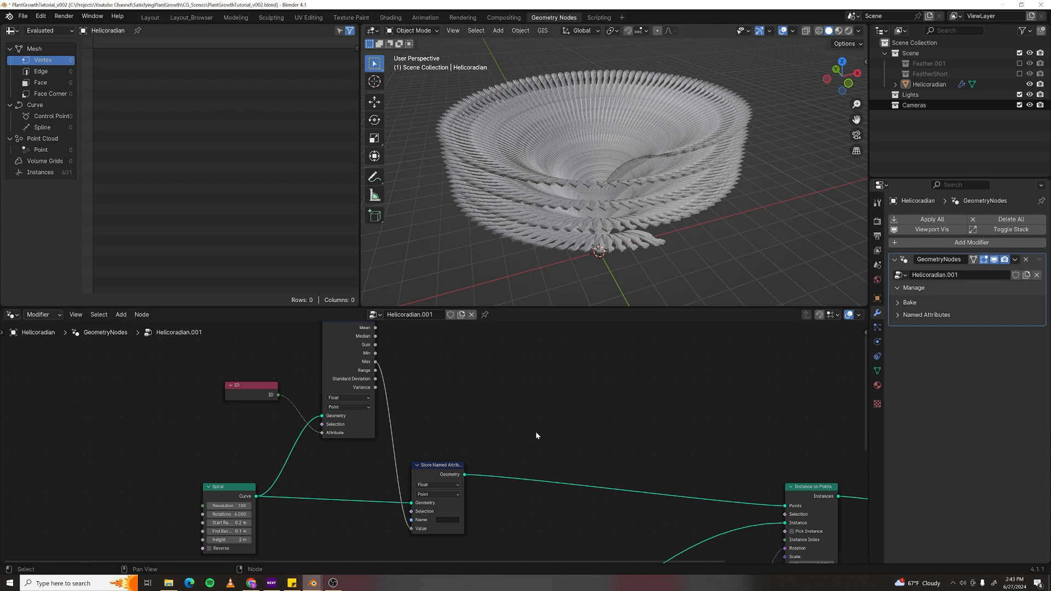
- Name the attribute in the Store Named Attribute node IDMax
middle_drag(469, 535, 440, 466)
scroll(440, 468, up, 1)
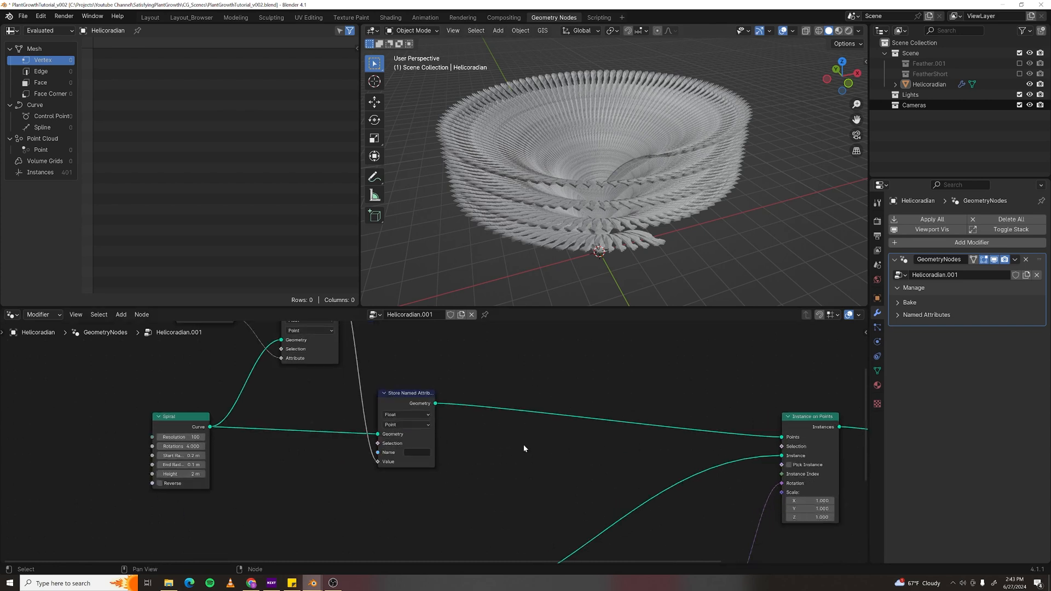
click(417, 453)
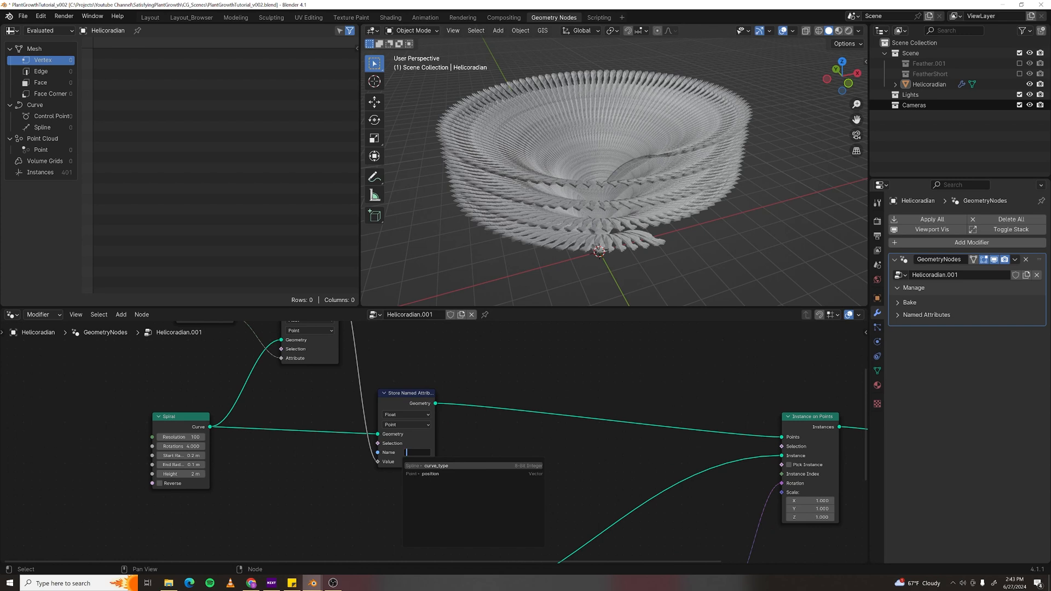
text(IDMax)
key(Return)
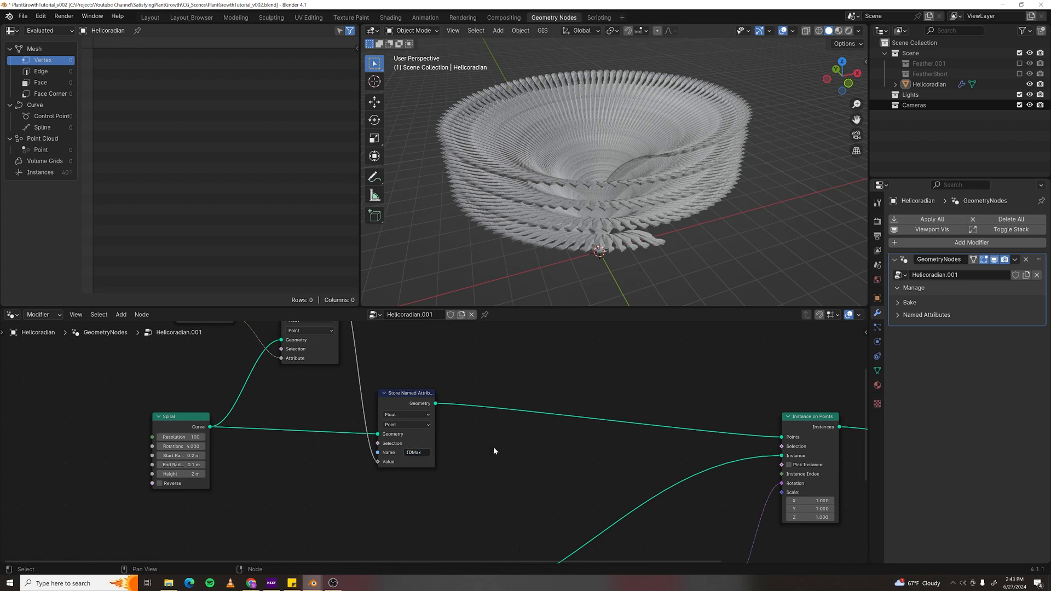
- Move the Group Output node farther from Instance on Points to make room
scroll(493, 450, down, 11)
middle_drag(680, 468, 492, 453)
scroll(492, 443, up, 2)
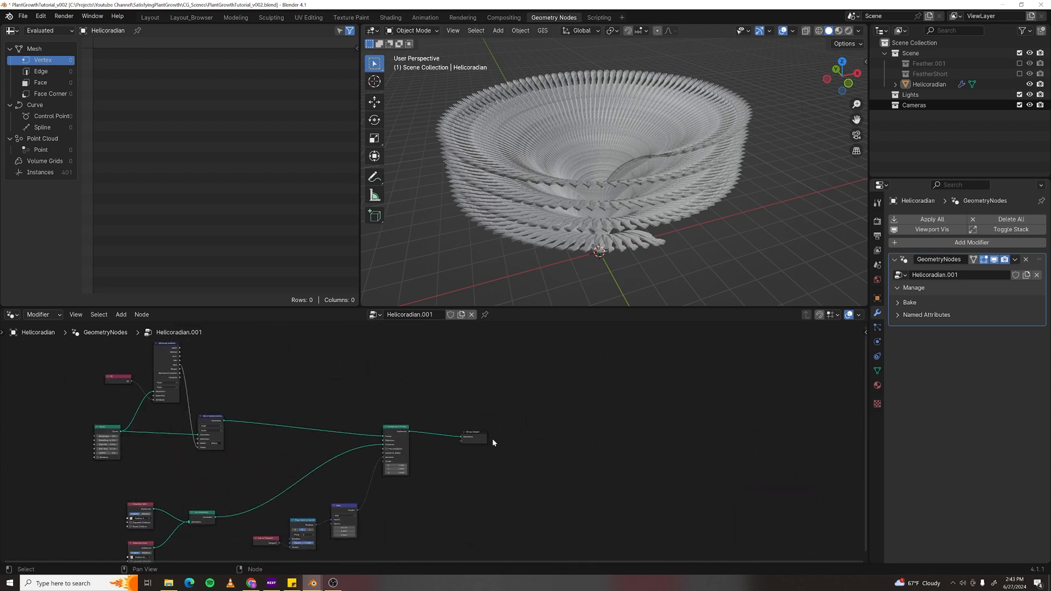
drag(482, 433, 688, 433)
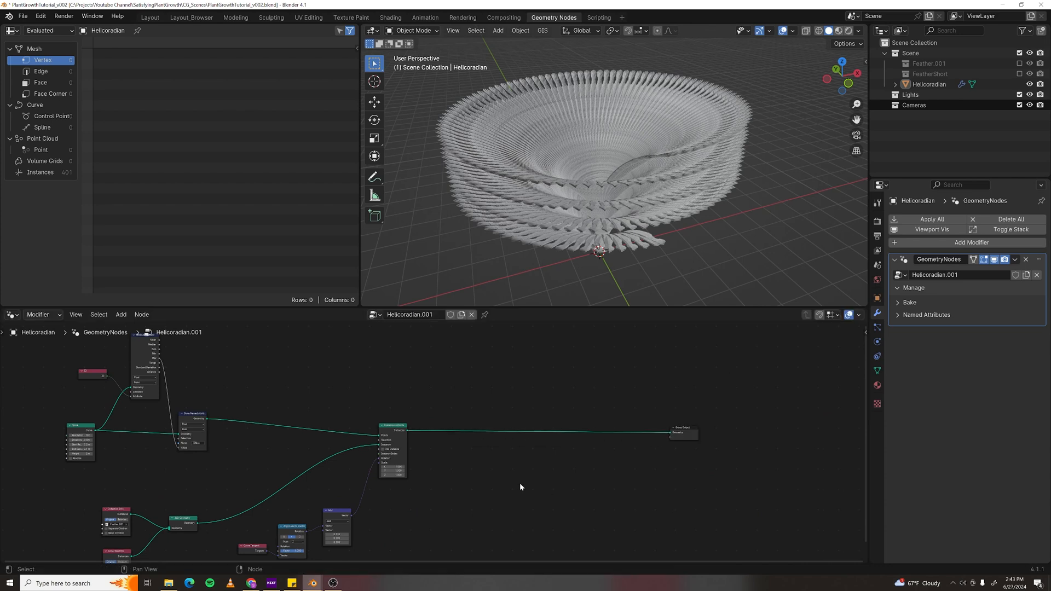
- Insert a Scale Instances node between the Instance on Points and Group Output nodes
scroll(550, 439, up, 1)
scroll(552, 443, up, 3)
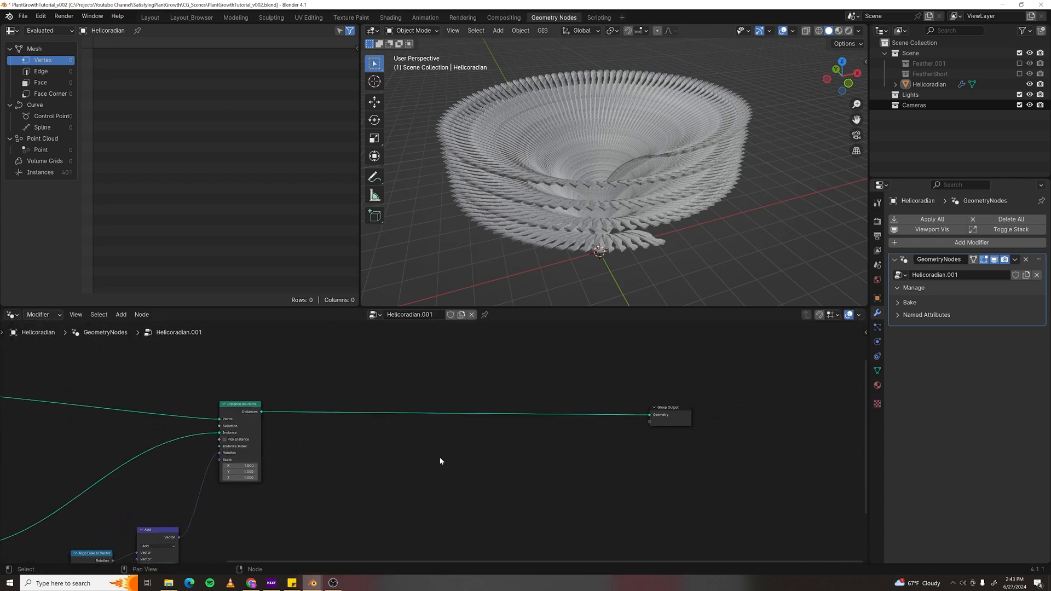
key(F3)
text(scale in)
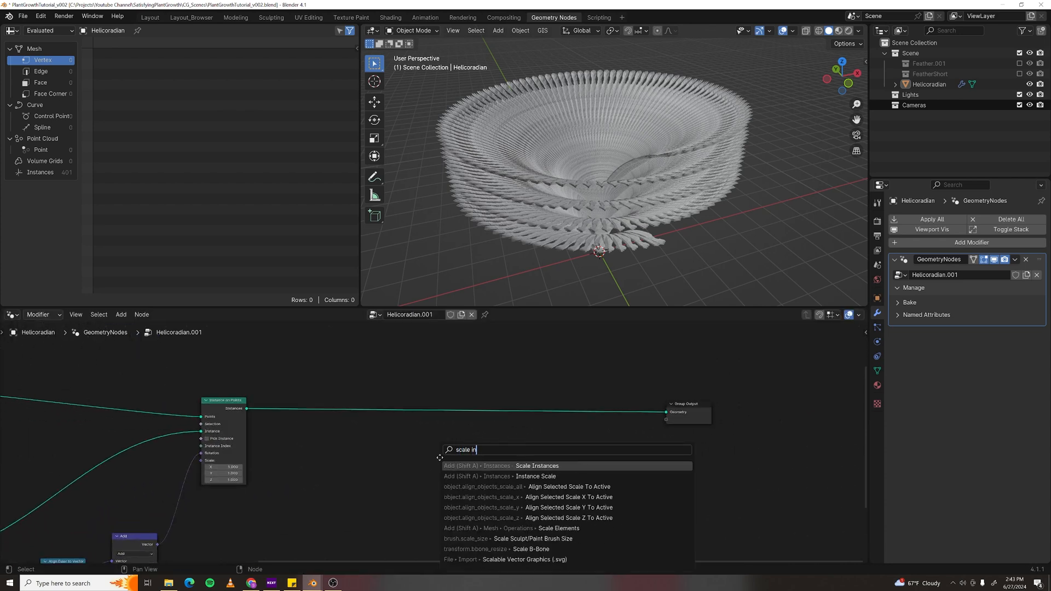
key(Return)
click(511, 395)
drag(514, 399, 534, 398)
click(416, 506)
- Add a Named Attribute node below the link between Instance on Points and Scale Instances
middle_drag(407, 485, 418, 482)
key(F3)
text(named)
key(Return)
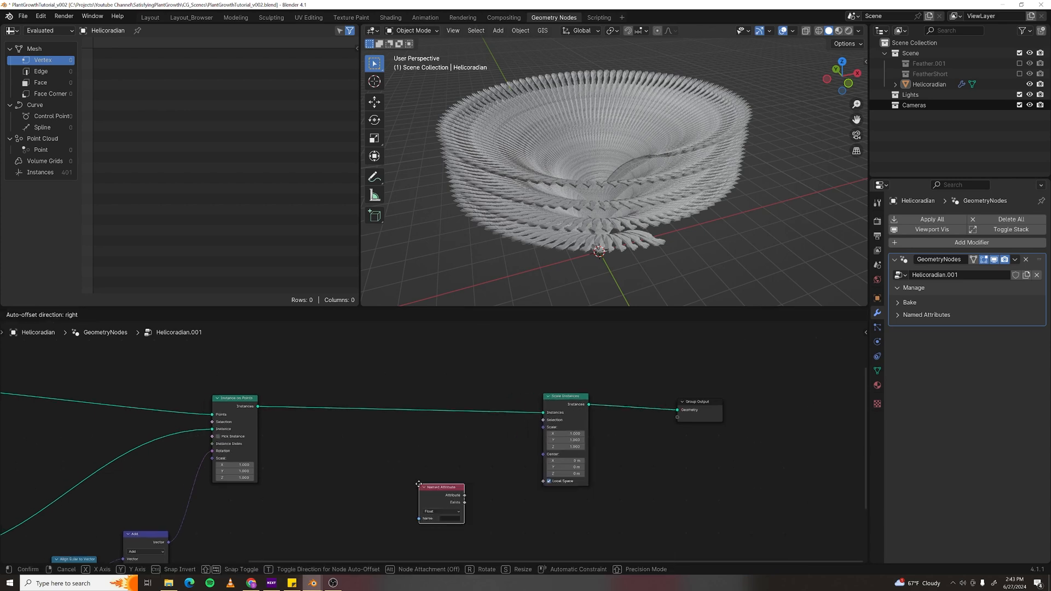
click(463, 520)
scroll(463, 520, up, 1)
middle_drag(463, 520, 452, 495)
- Set the Named Attribute node's name to the stored attribute IDMax
click(416, 500)
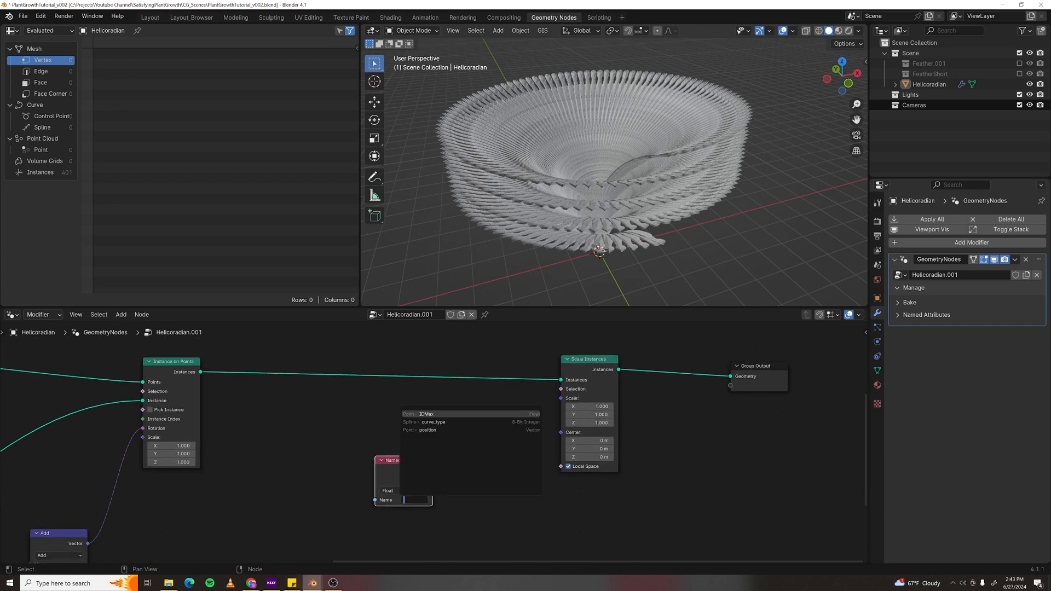
text(ID)
key(Down)
key(Return)
click(504, 478)
- Move the Named Attribute node farther away from Scale Instances to leave space between them
drag(405, 463, 387, 486)
scroll(454, 435, down, 1)
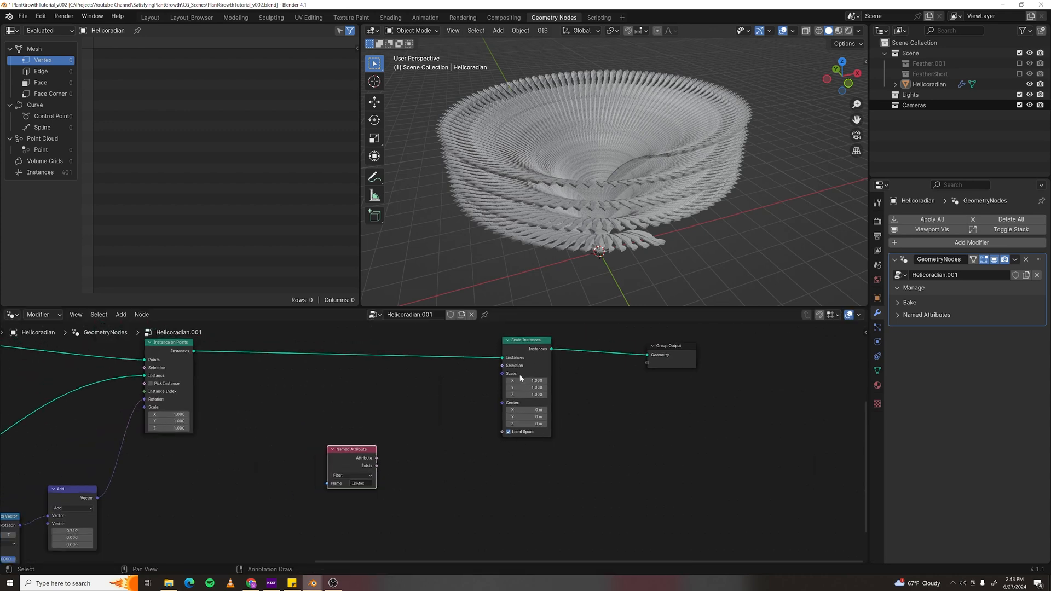
middle_drag(423, 481, 454, 456)
drag(388, 425, 374, 433)
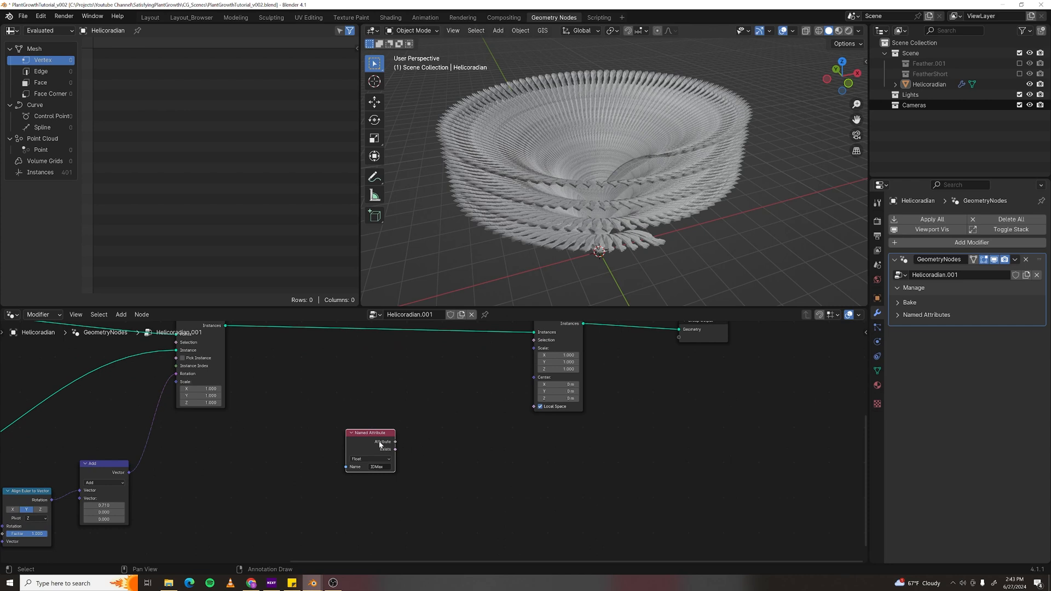
drag(380, 445, 370, 447)
click(454, 438)
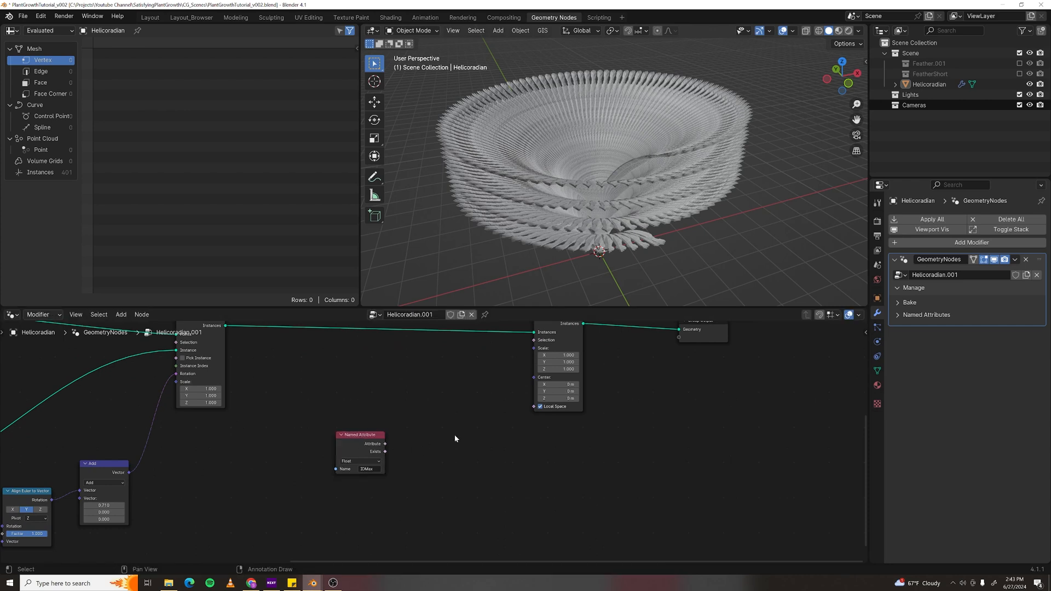
- Add a Map Range node between the Named Attribute and Scale Instances nodes
key(F3)
text(map ra)
key(Return)
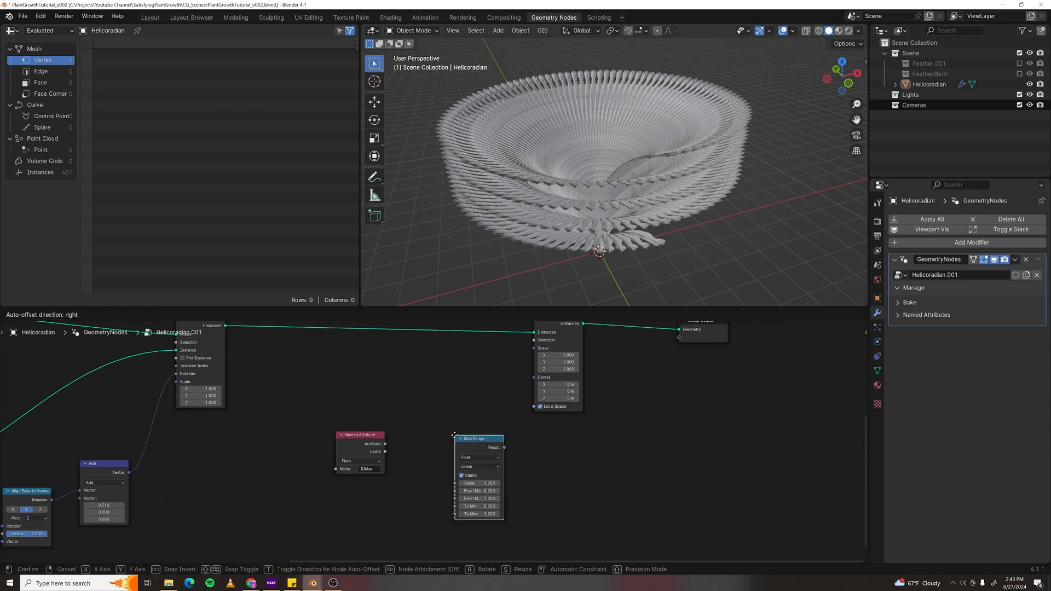
click(483, 420)
scroll(524, 477, up, 1)
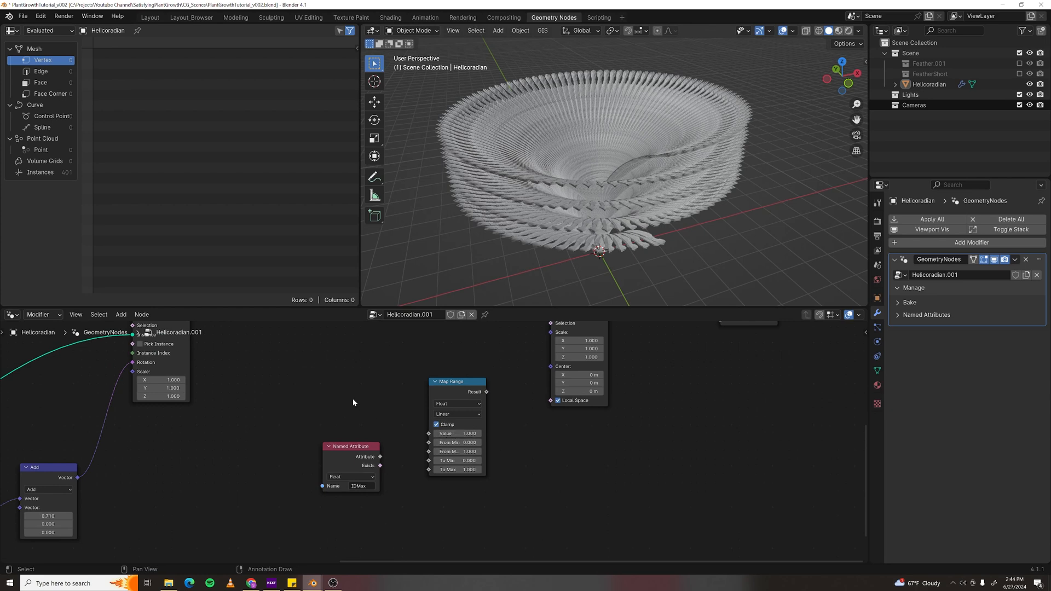
- Add an ID node above the Named Attribute node and connect its ID output to the Map Range node's Value
key(shift+a)
text(id)
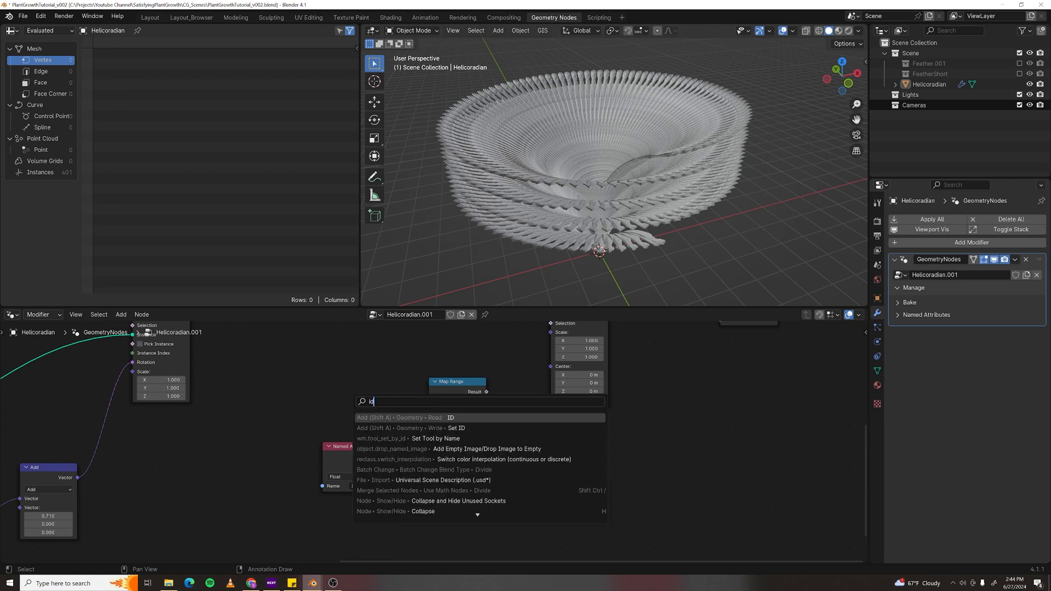
key(Return)
click(326, 399)
drag(383, 413, 428, 434)
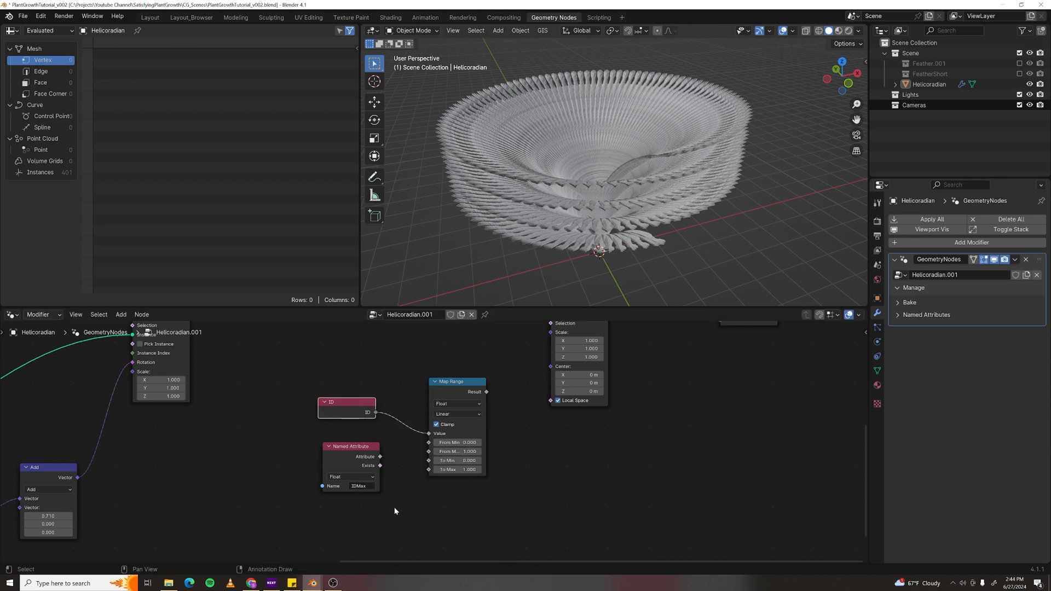
- Connect the Named Attribute's Attribute output to Map Range's From Max, and Map Range's Result to the Scale input of Scale Instances
scroll(410, 468, up, 1)
scroll(400, 470, up, 2)
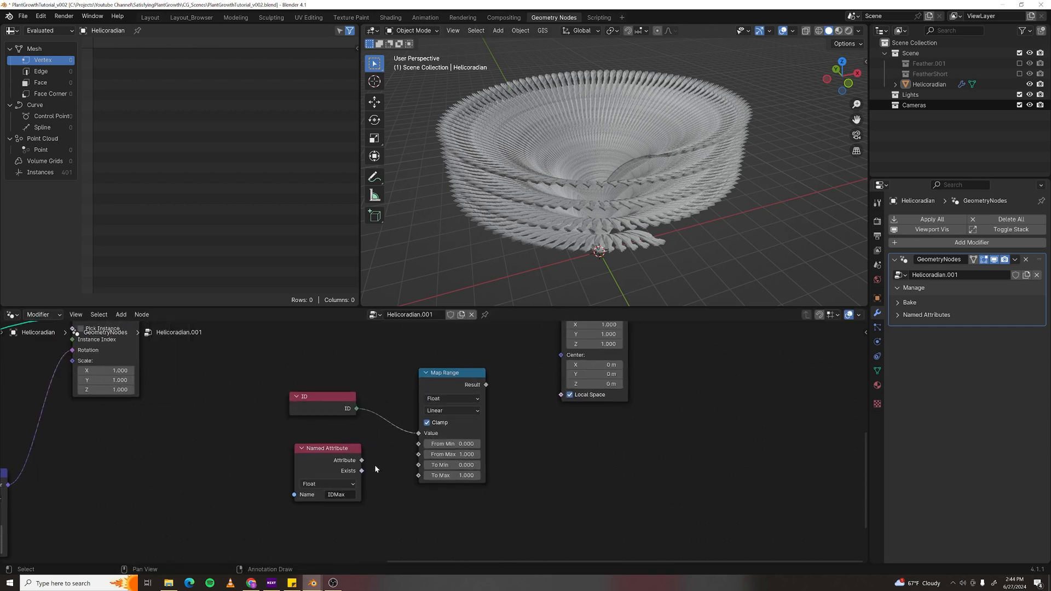
drag(362, 460, 419, 455)
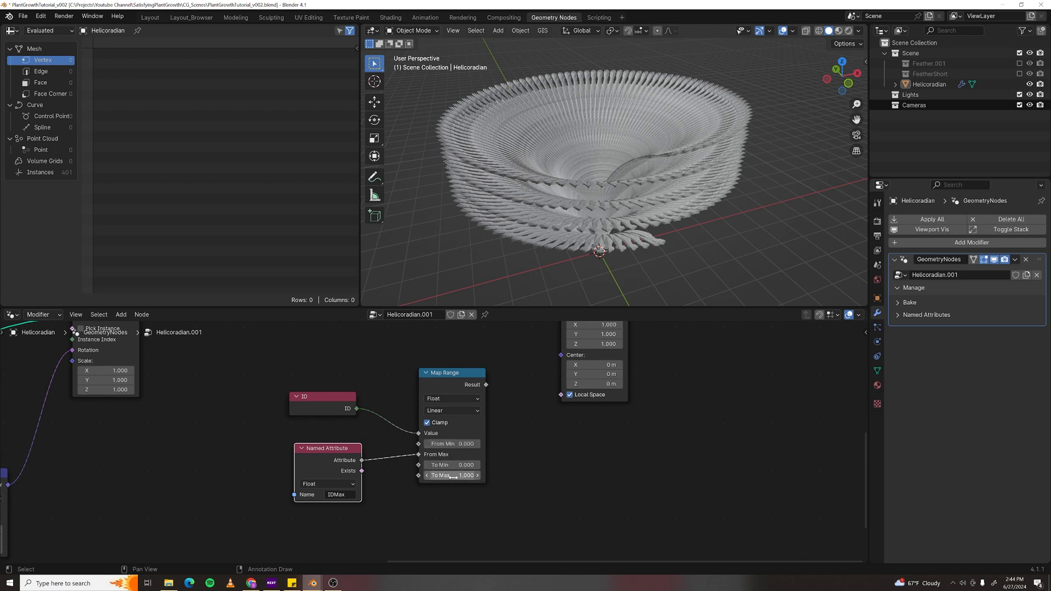
middle_drag(511, 432, 481, 462)
drag(451, 421, 472, 407)
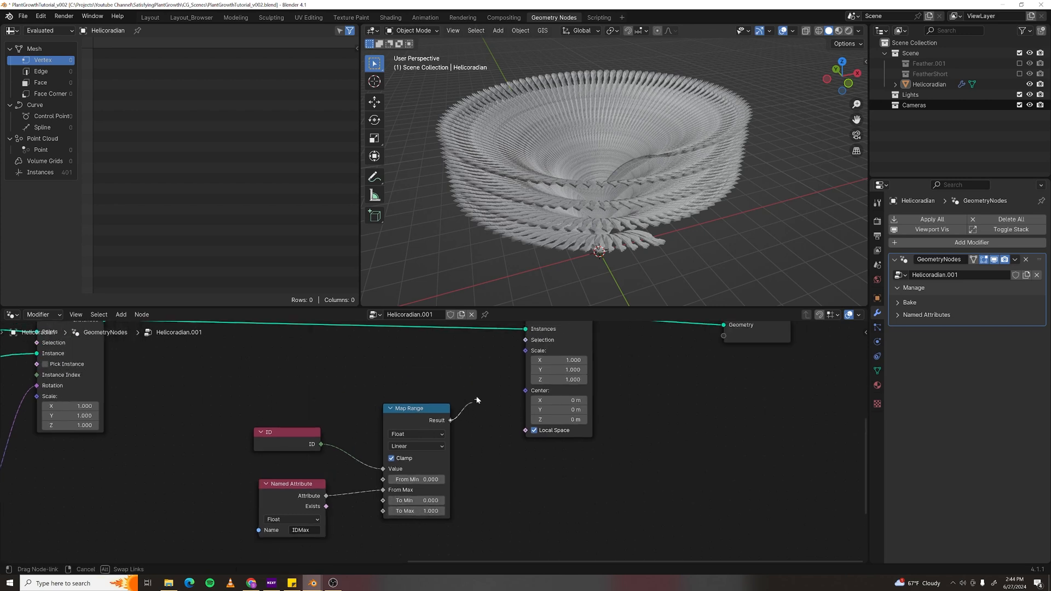
drag(525, 353, 524, 351)
mouse_move(630, 242)
middle_down()
mouse_move(652, 212)
mouse_move(626, 240)
mouse_move(630, 223)
middle_up()
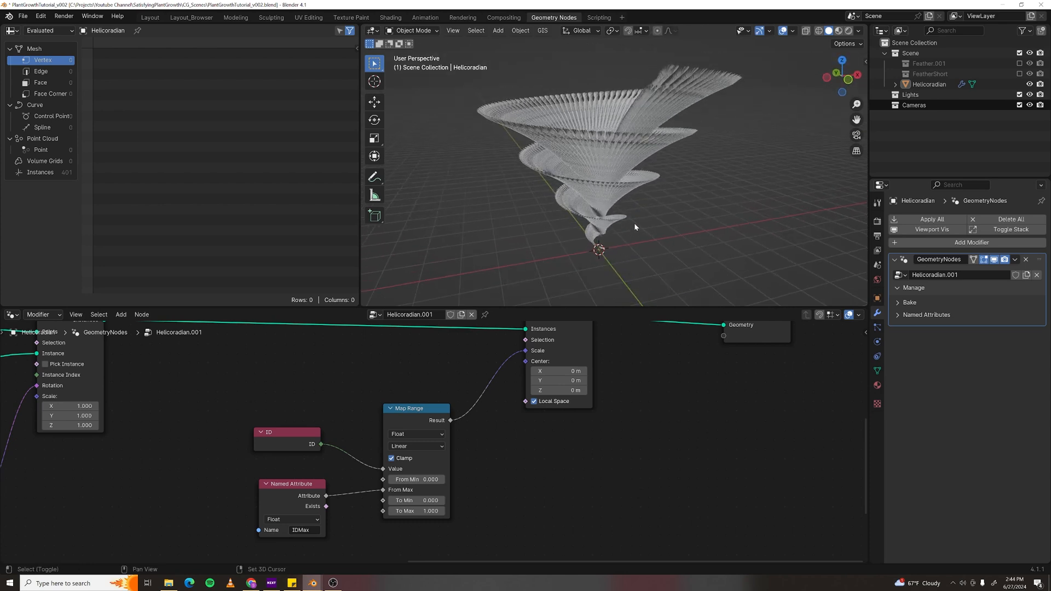
- Cut the IDMax attribute's link to Map Range's From Max and connect the attribute to From Min instead
middle_drag(402, 510, 428, 498)
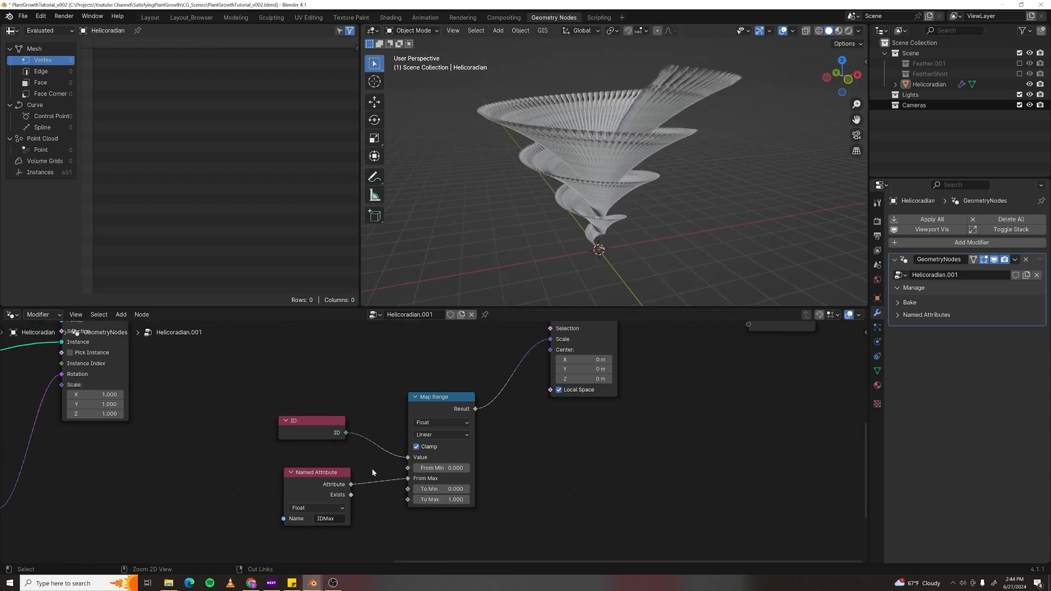
ctrl+right_drag(383, 471, 382, 495)
drag(351, 485, 408, 468)
middle_drag(674, 184, 621, 245)
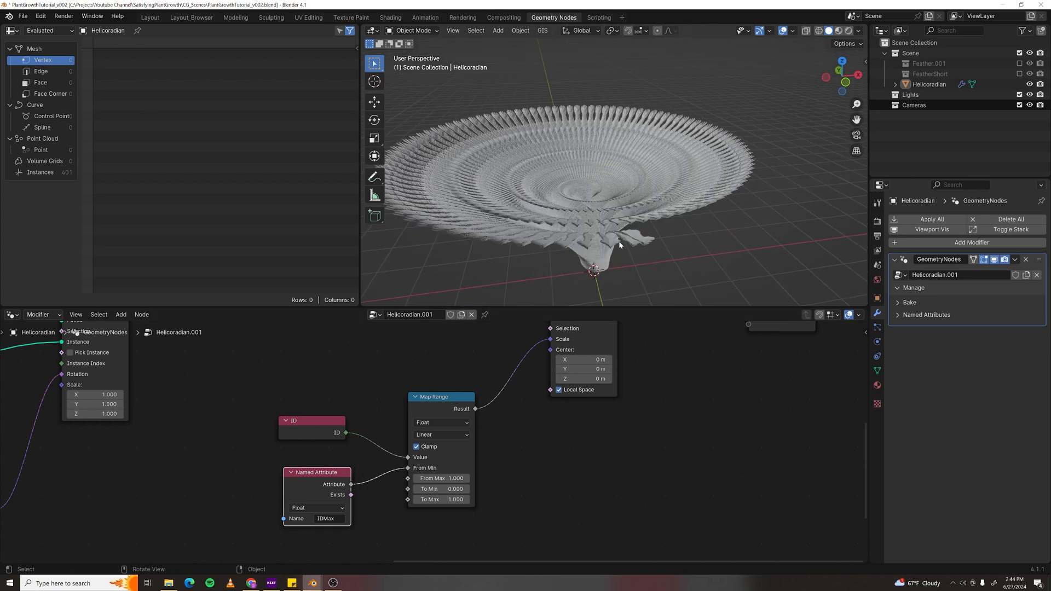
- Set the Map Range node's From Max to 0 to reverse the feather size falloff along the spiral
click(444, 478)
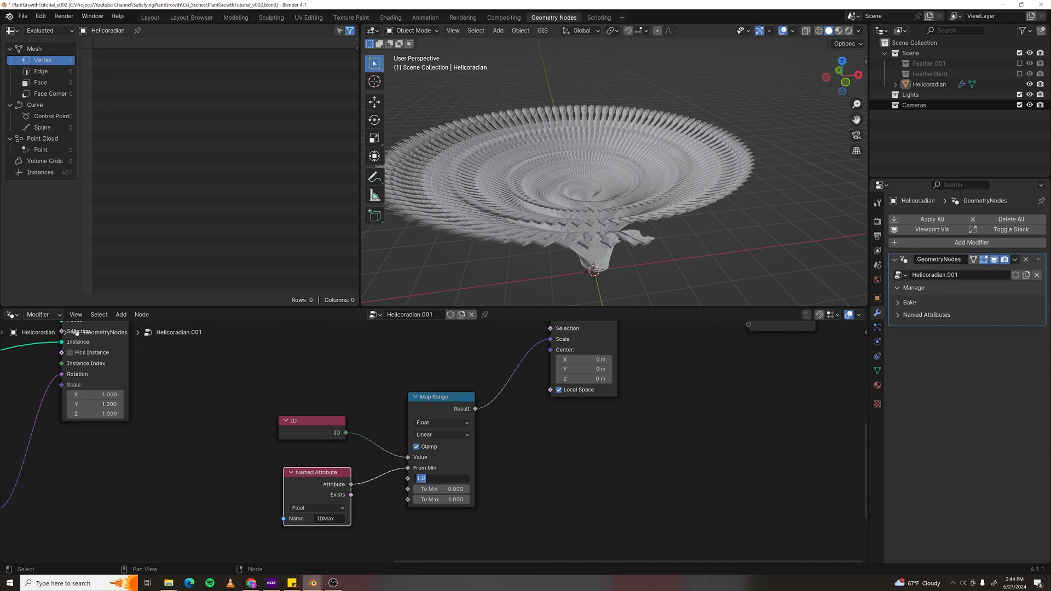
text(0)
key(Return)
middle_drag(640, 258, 650, 199)
scroll(606, 216, up, 4)
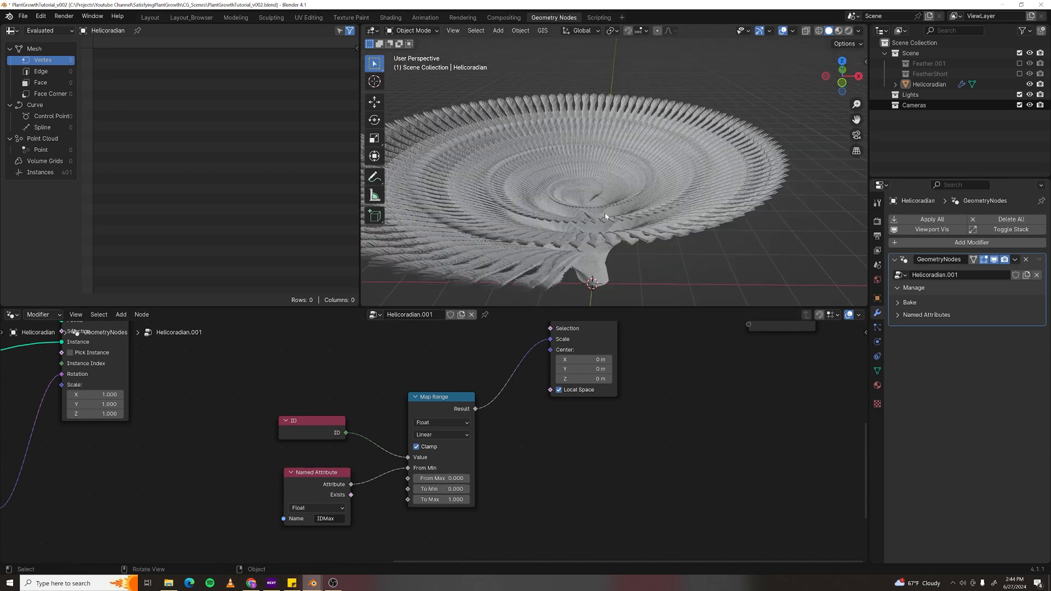
scroll(586, 230, down, 4)
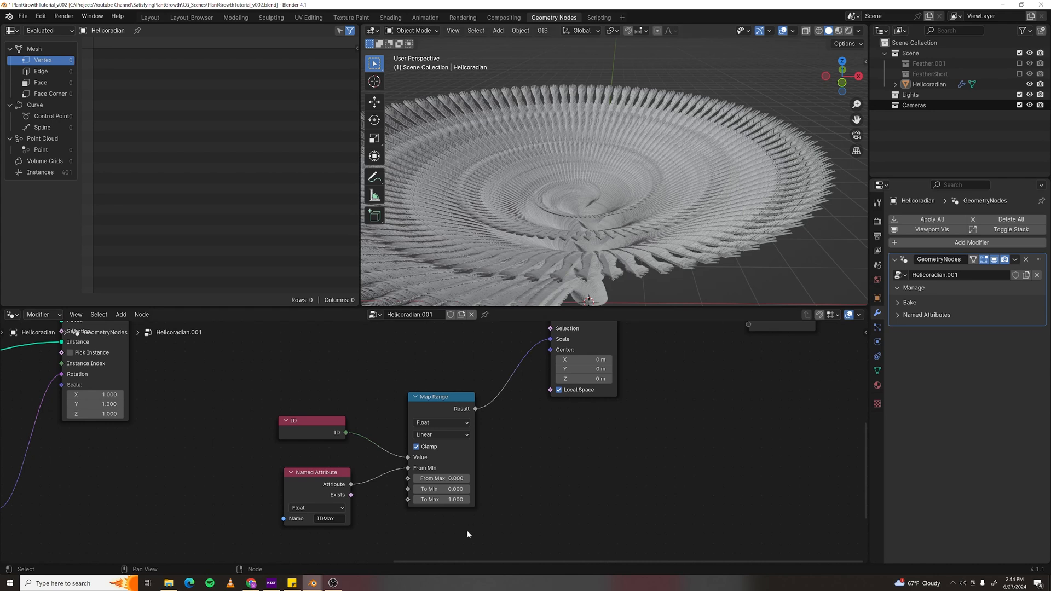
- Raise the Map Range node's To Min to 0.2
click(467, 490)
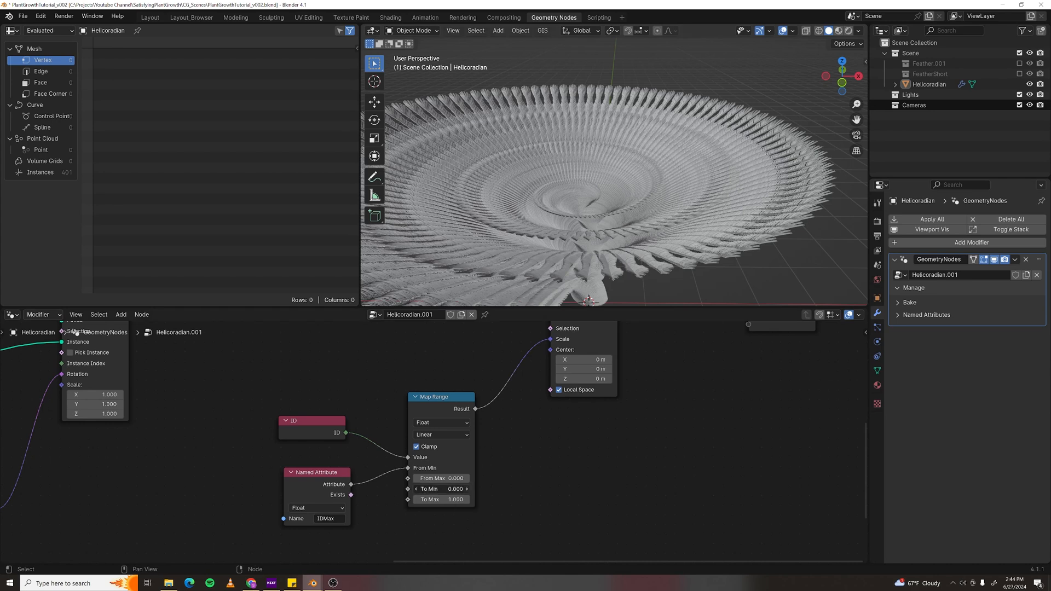
click(467, 489)
middle_drag(679, 247, 630, 230)
scroll(554, 455, down, 2)
- Move the Scale Instances and Group Output nodes together farther away from the Map Range node to make space
middle_drag(551, 456, 426, 490)
drag(421, 359, 604, 463)
key(g)
click(645, 453)
- Insert a Vector Math node on the link between Map Range and Scale Instances
key(F3)
text(vector mo)
key(Return)
click(411, 438)
- Change the Vector Math operation to Scale and set its Scale factor to about 0.25
scroll(413, 438, up, 1)
click(409, 426)
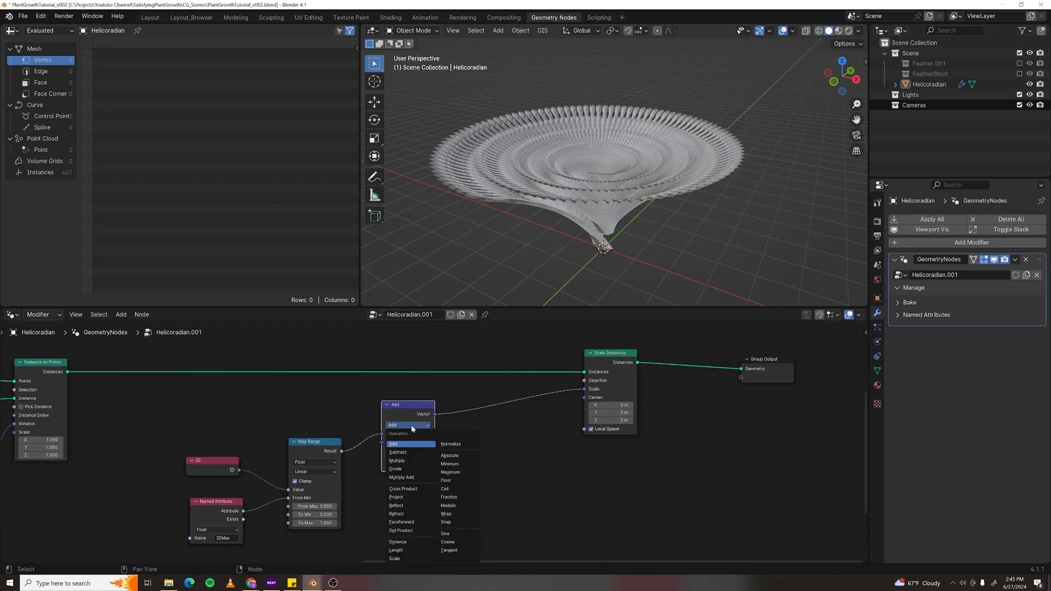
click(395, 558)
drag(410, 442, 377, 443)
scroll(619, 184, up, 3)
middle_drag(619, 184, 641, 125)
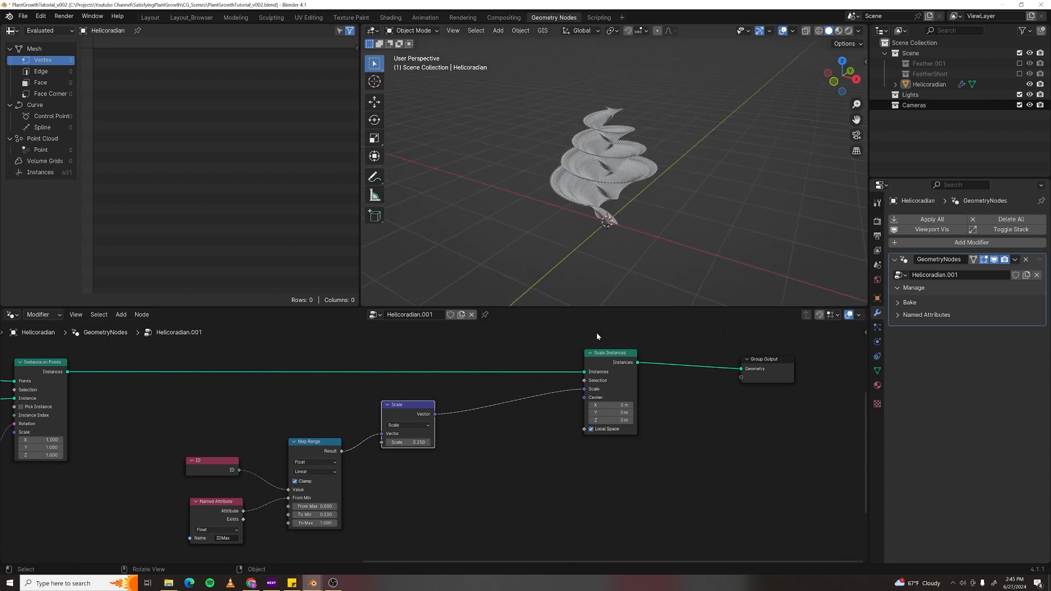
- Increase the Height of the Spiral curve node to stretch the plant vertically
scroll(432, 438, down, 6)
middle_drag(181, 462, 476, 475)
middle_drag(249, 465, 408, 492)
scroll(409, 484, up, 5)
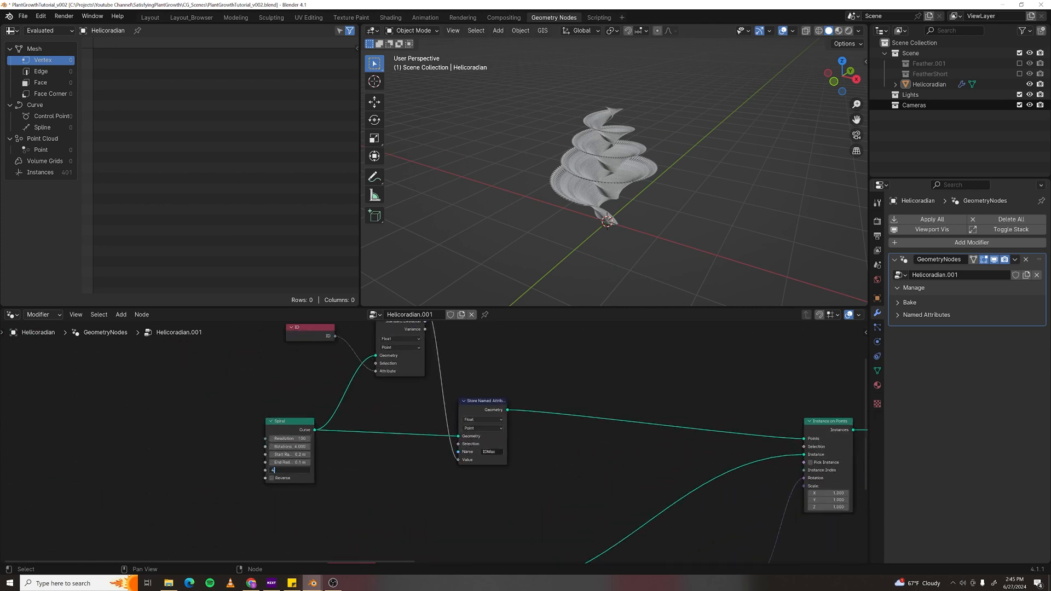
key(Return)
middle_drag(493, 298, 658, 216)
scroll(659, 218, down, 2)
scroll(594, 465, down, 6)
- Raise the Scale factor of the vector Scale node between Map Range and Scale Instances to 0.47
middle_drag(722, 506, 328, 447)
scroll(559, 440, up, 1)
scroll(559, 443, up, 3)
mouse_move(480, 455)
shift+mouse_down()
mouse_move(509, 455)
mouse_move(498, 455)
shift+mouse_up()
middle_drag(669, 223, 579, 214)
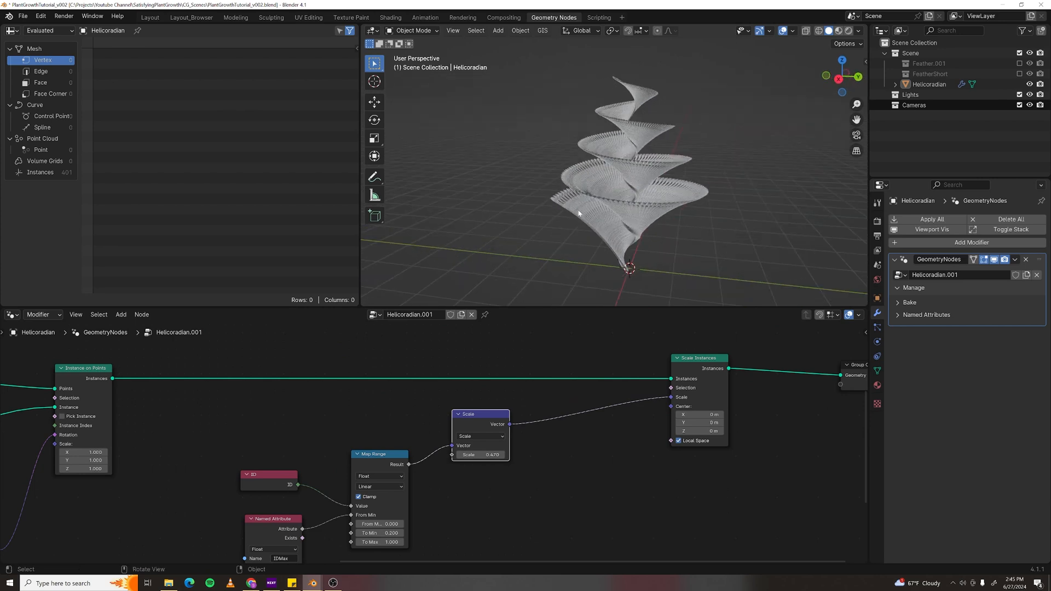
middle_drag(643, 258, 692, 198)
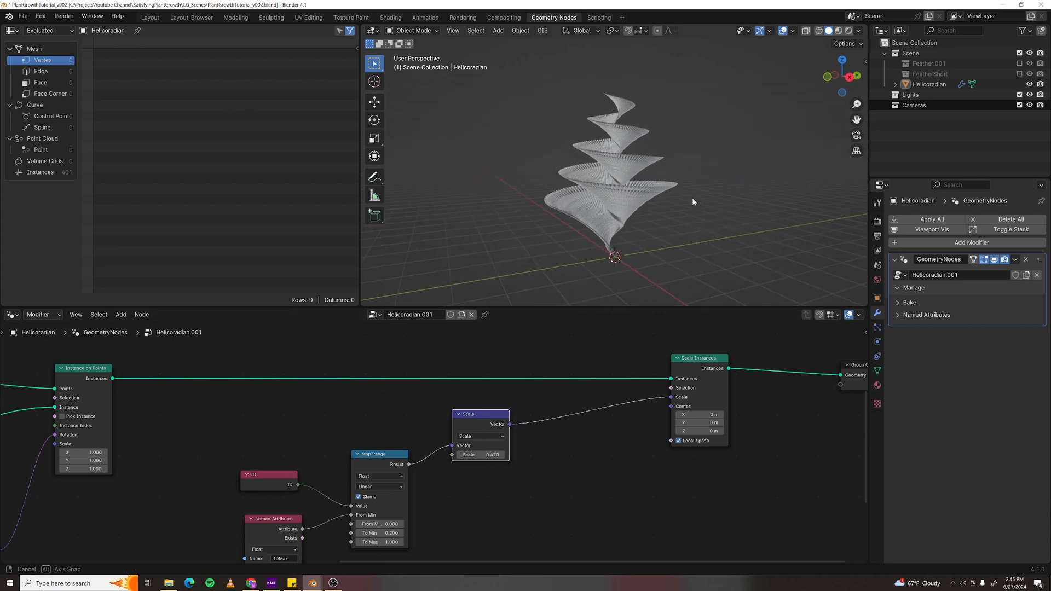
middle_drag(631, 178, 600, 196)
scroll(625, 227, up, 3)
scroll(536, 512, down, 1)
- Move the vector Scale node closer to Scale Instances and add a Random Value node below the link from Map Range
middle_drag(534, 511, 434, 479)
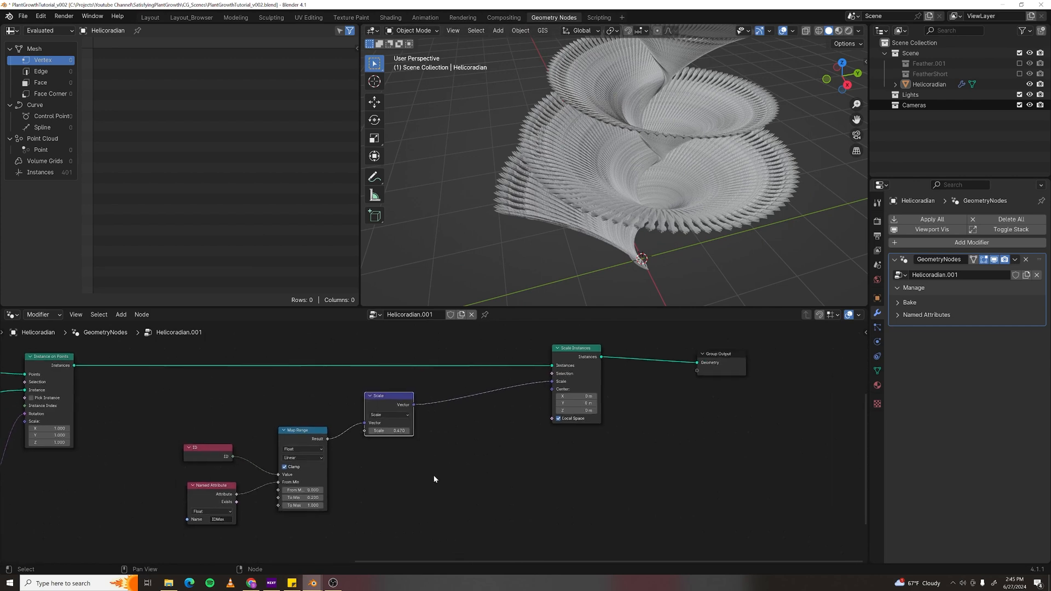
drag(382, 404, 431, 404)
middle_drag(385, 493, 418, 467)
key(F3)
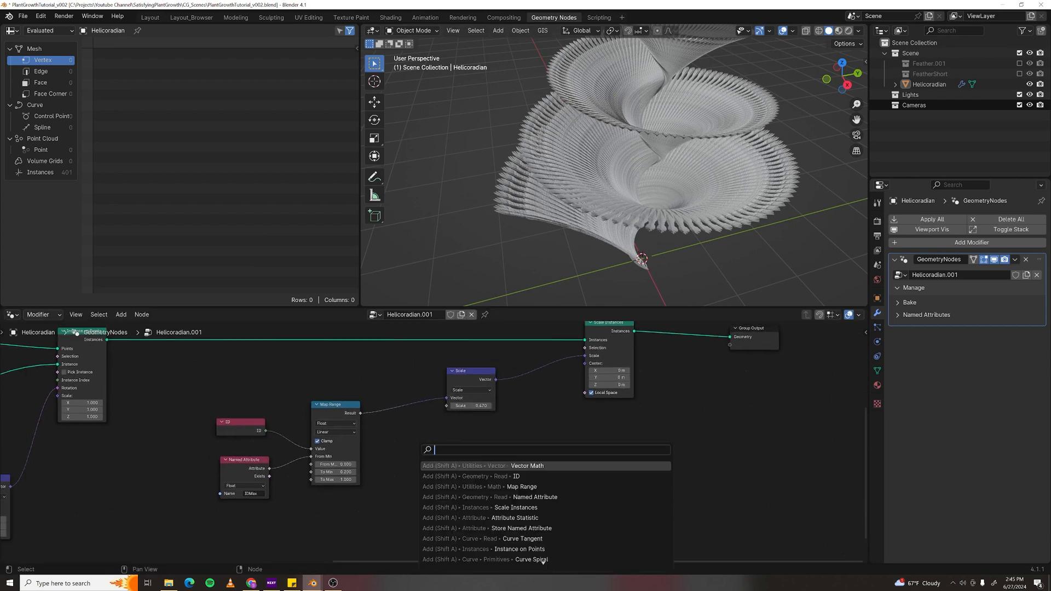
text(random)
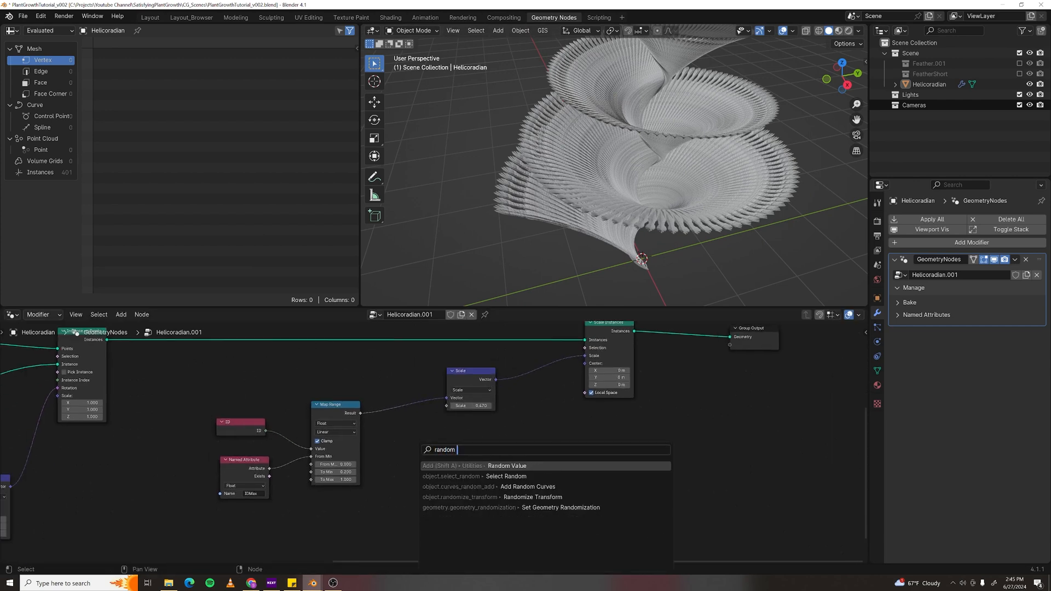
key(Return)
click(394, 477)
- Set the Random Value node's Min to 0.47 and Max to 0.475
scroll(503, 520, up, 1)
middle_drag(509, 501, 498, 466)
click(412, 489)
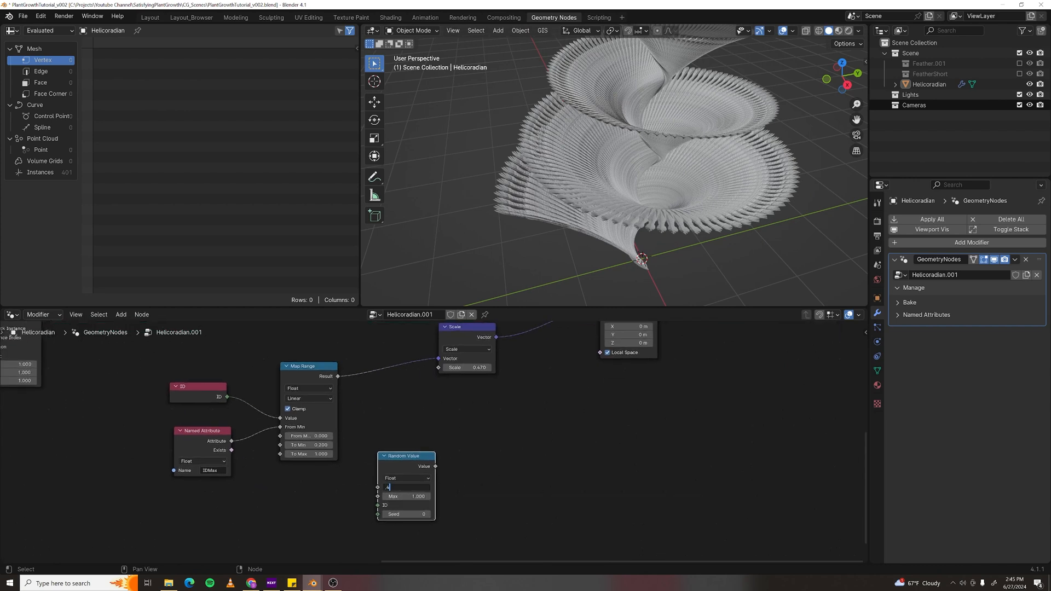
key(Return)
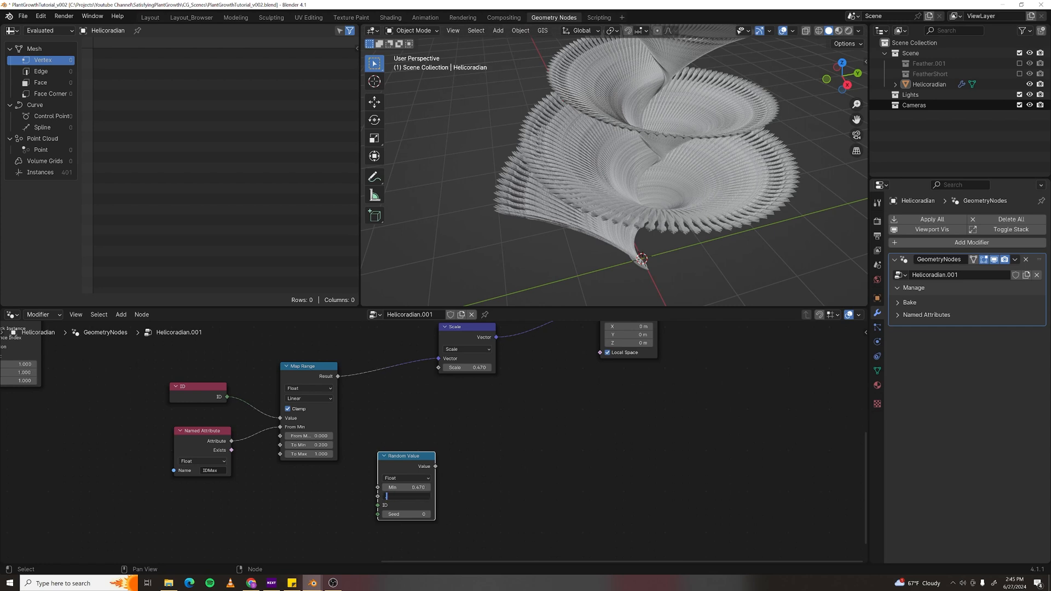
key(Return)
- Connect the Random Value output to the vector Scale node's Scale input and fine-tune the Max value
drag(435, 466, 436, 370)
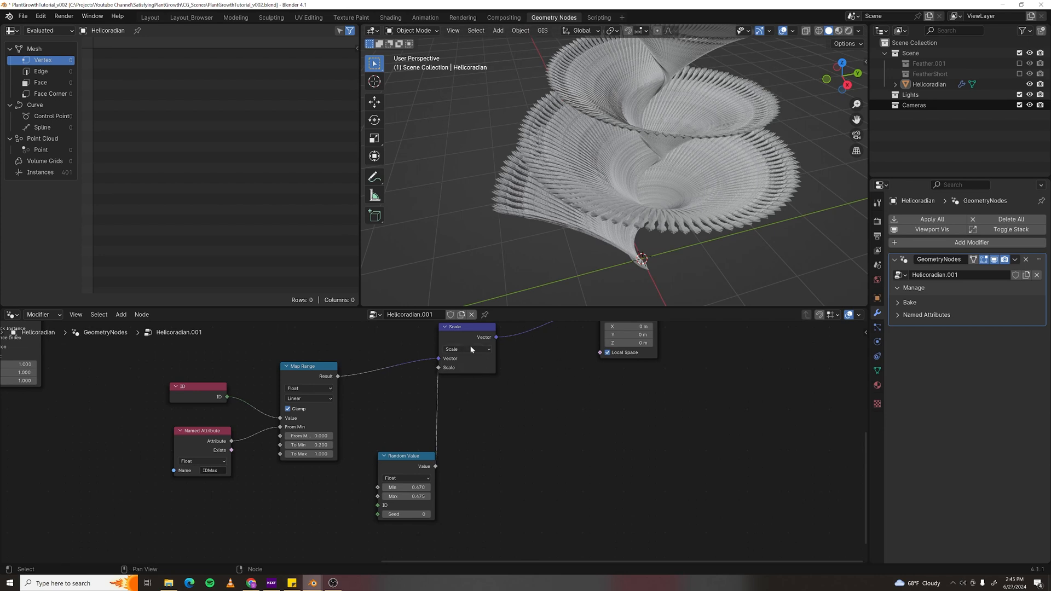
middle_drag(652, 122, 628, 186)
scroll(628, 187, up, 2)
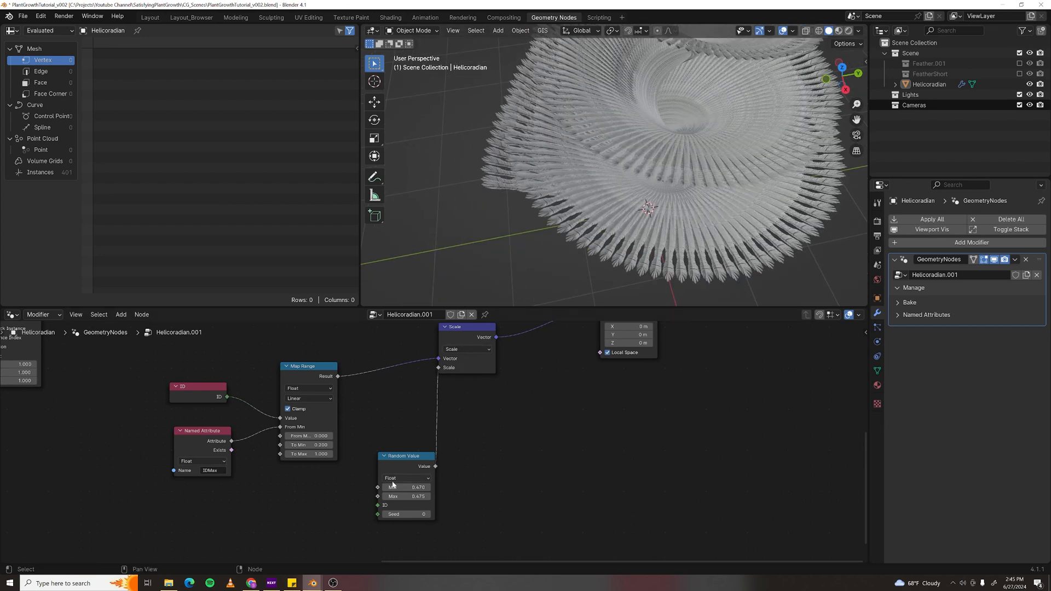
mouse_move(412, 496)
shift+mouse_down()
mouse_move(436, 497)
mouse_move(397, 497)
mouse_move(408, 497)
shift+mouse_up()
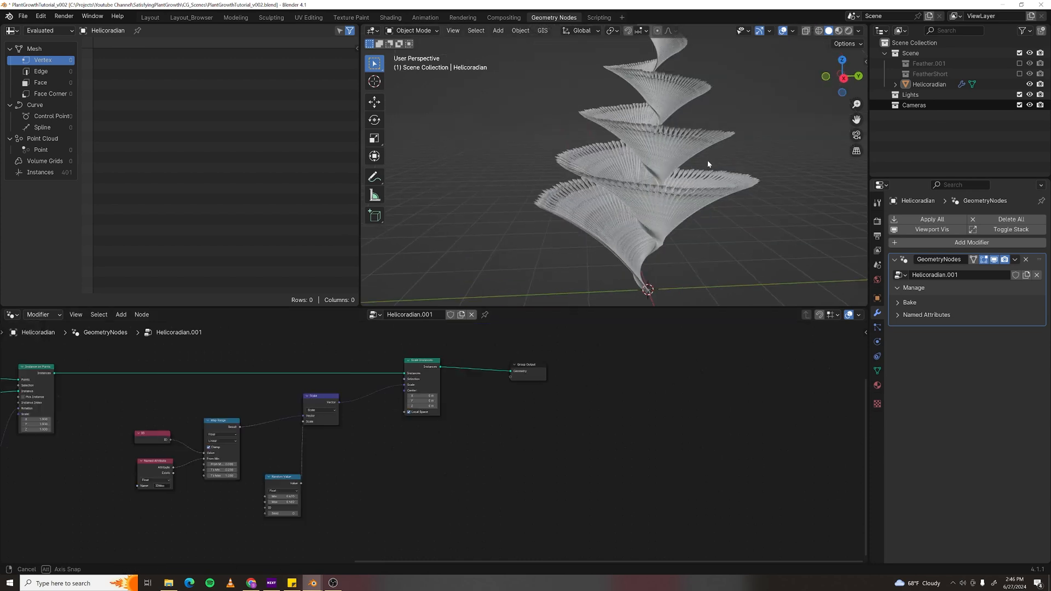
middle_drag(706, 160, 627, 158)
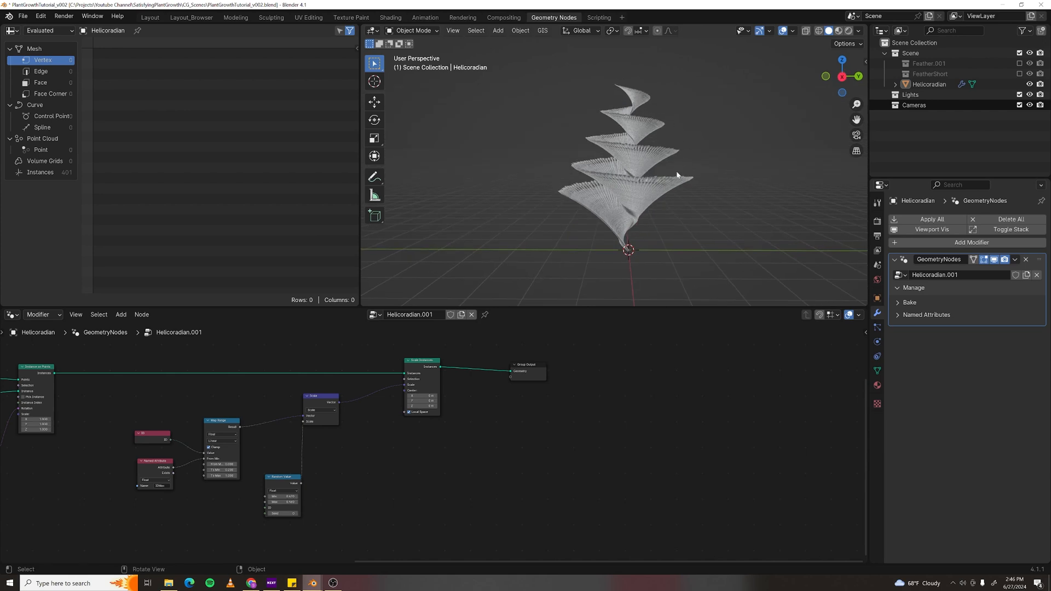
- Move the Group Output node far away from Scale Instances to make room for more nodes
scroll(458, 437, down, 1)
middle_drag(460, 436, 314, 444)
drag(378, 381, 625, 384)
middle_drag(436, 420, 445, 430)
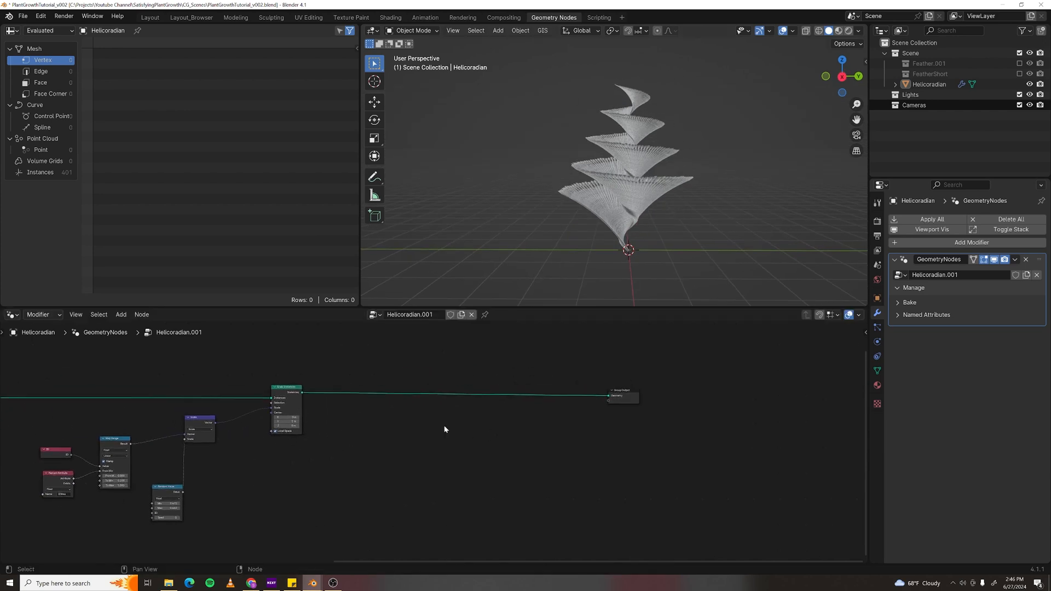
- Add a Noise Texture node below the link between Scale Instances and Group Output
key(F3)
text(noi)
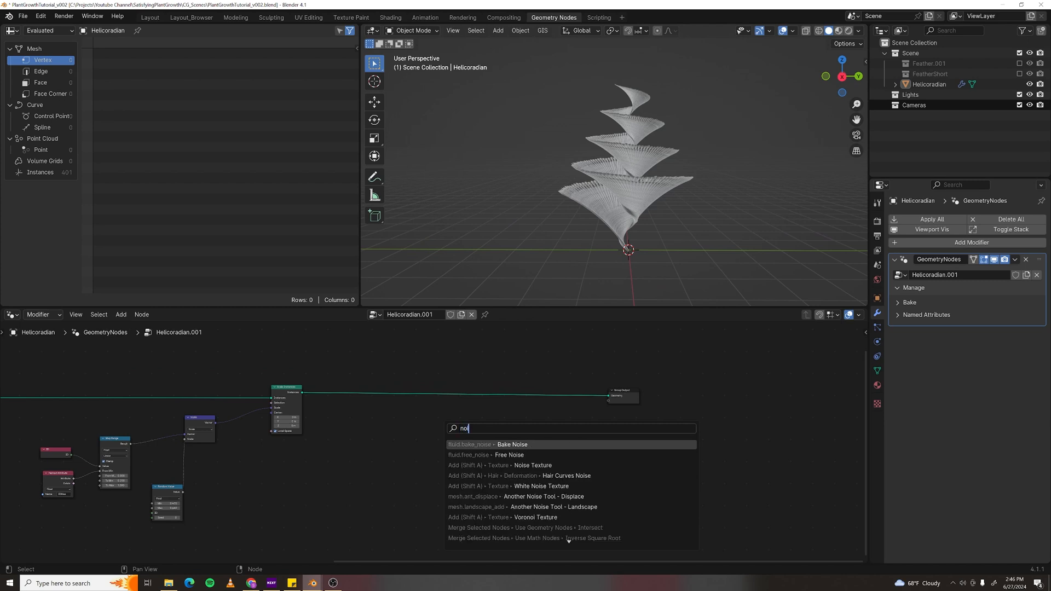
key(Down)
key(Down)
key(Return)
click(457, 449)
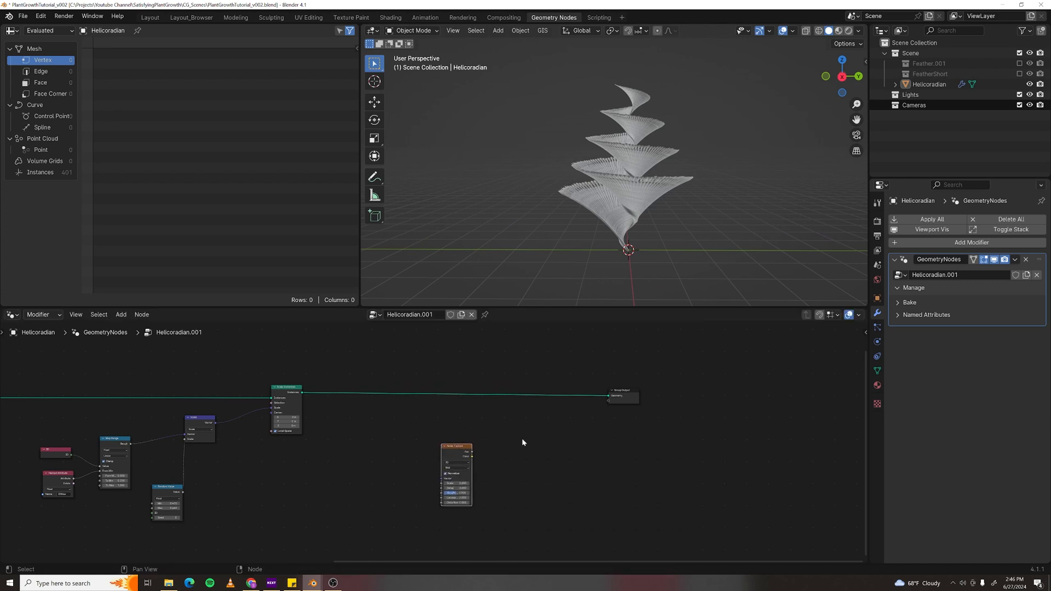
- Insert a Set Position node before Group Output and connect the Noise Texture's Color to its Offset
key(F3)
text(set pos)
key(Return)
click(545, 388)
scroll(592, 459, up, 1)
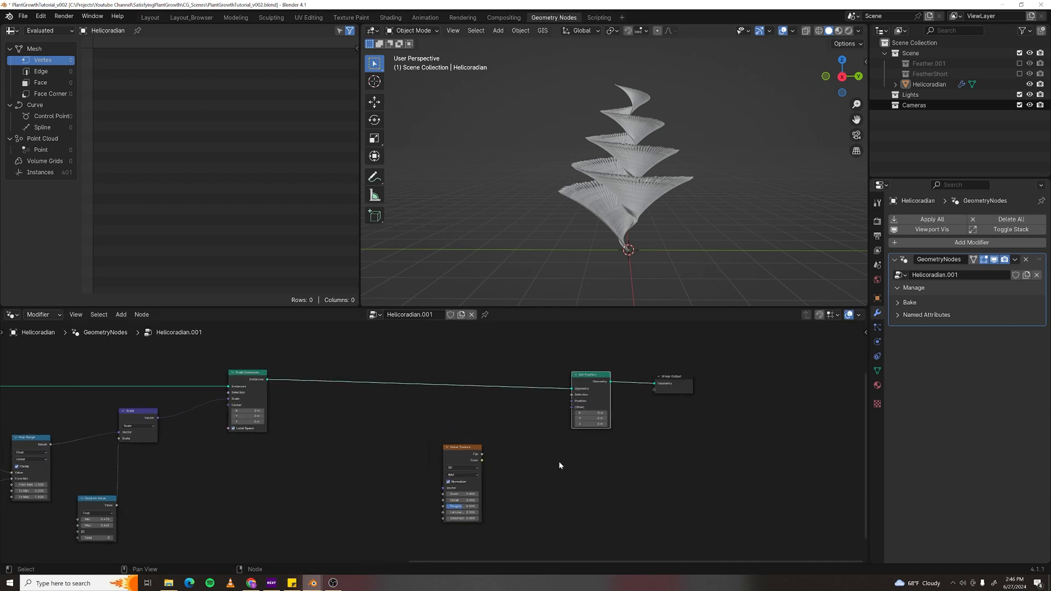
drag(482, 460, 572, 408)
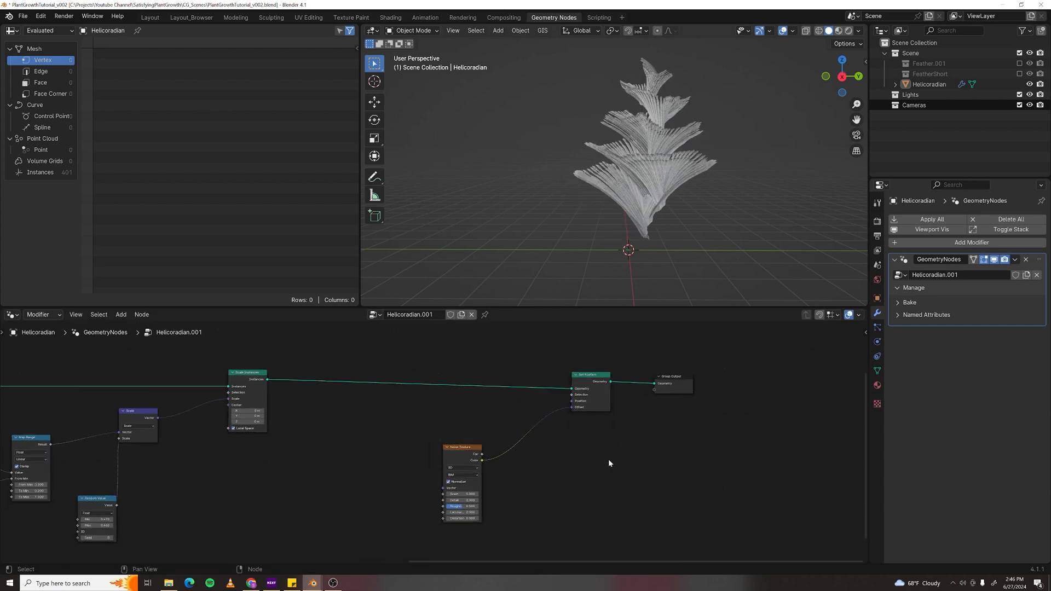
- Disable Normalize on the Noise Texture node and lower its Scale
click(448, 483)
middle_drag(704, 193, 622, 204)
scroll(485, 514, up, 1)
drag(472, 505, 447, 505)
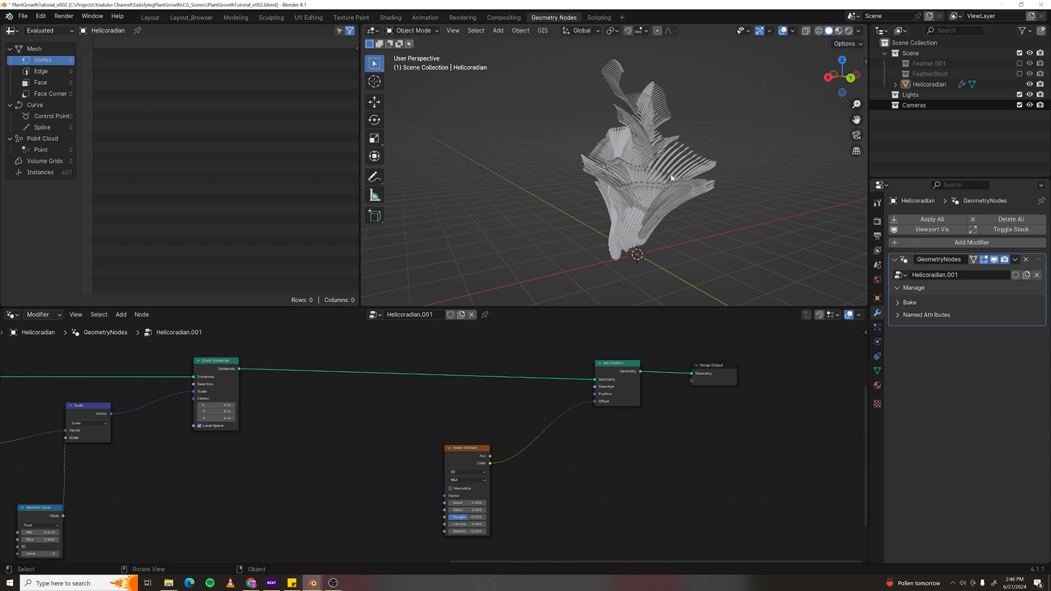
- Insert a duplicate of the vector Scale node between Noise Texture and Set Position and lower its Scale to about 0.13
click(91, 409)
key(shift+d)
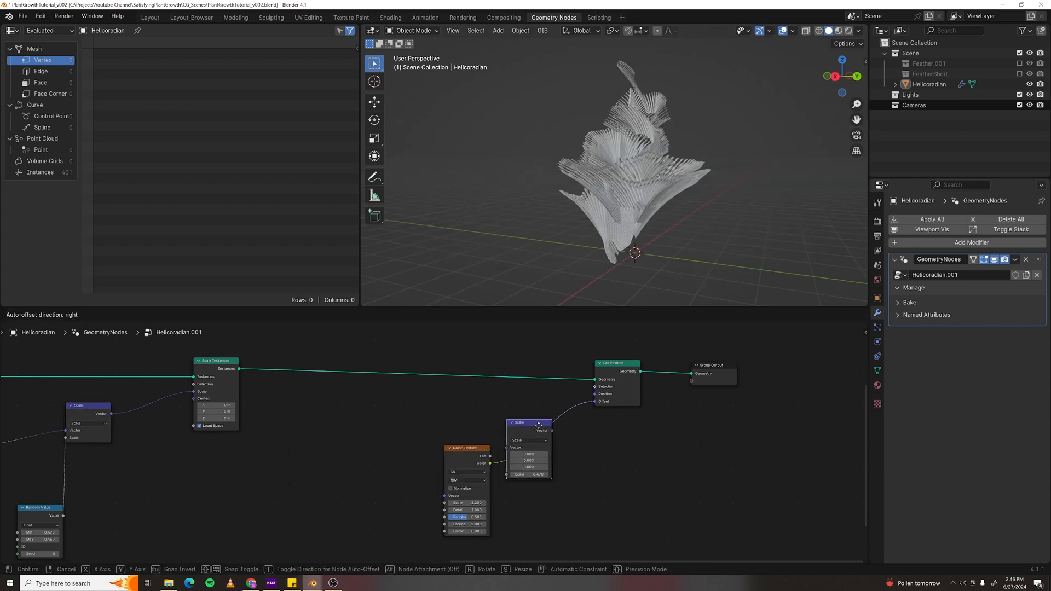
click(542, 429)
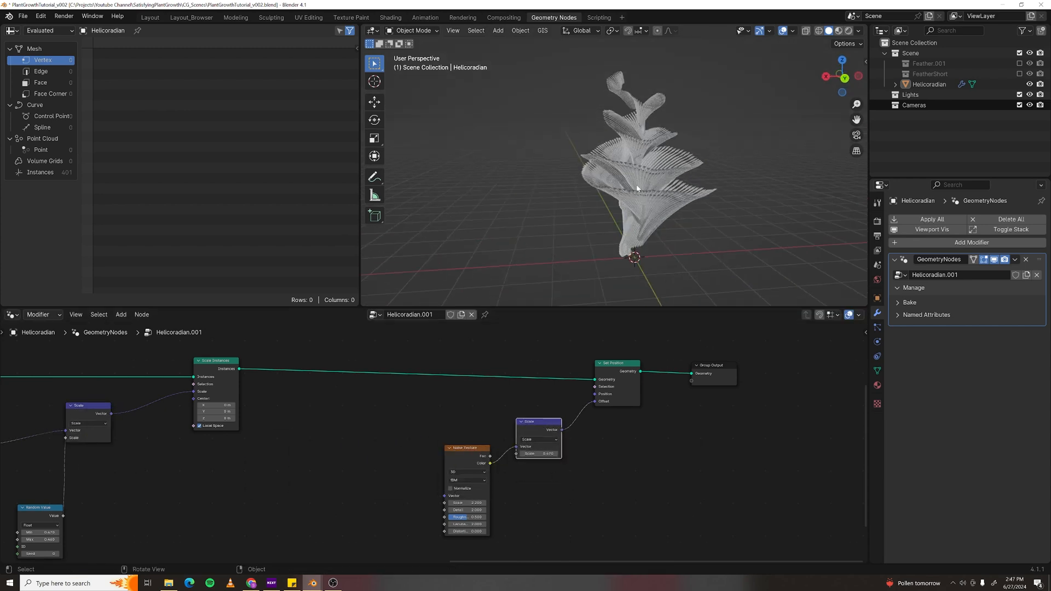
middle_drag(675, 287, 659, 259)
drag(542, 454, 521, 454)
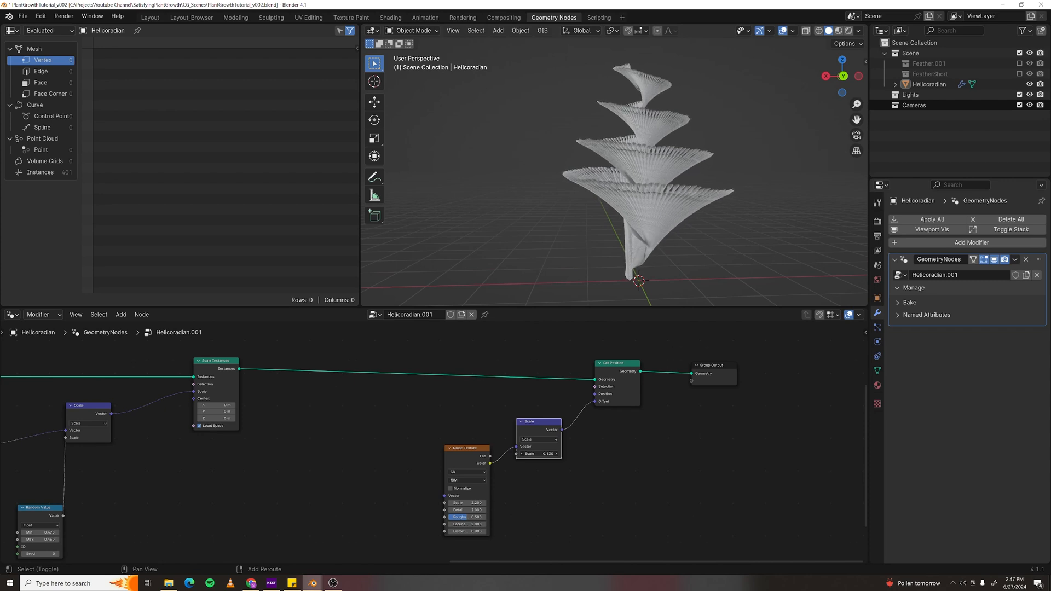
- Adjust the Noise Texture node's Scale that drives the plant's displacement
middle_drag(678, 239, 769, 224)
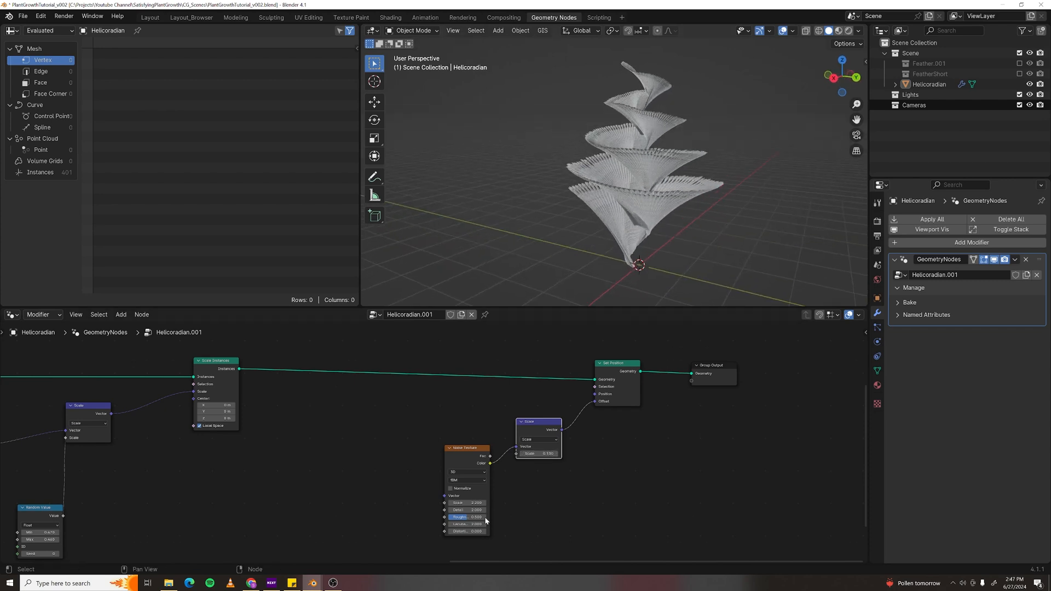
key(Return)
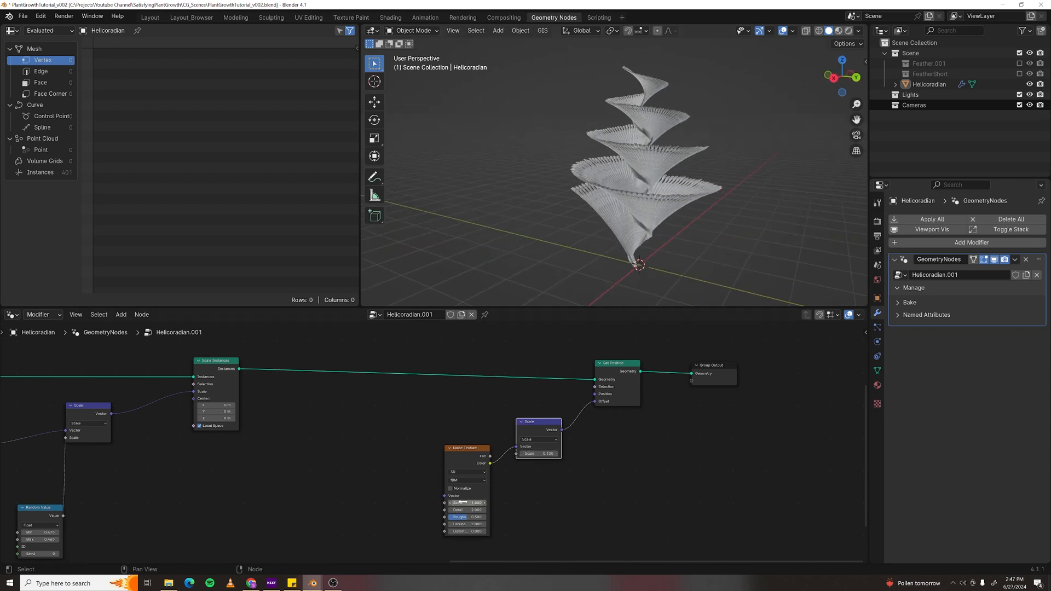
click(619, 372)
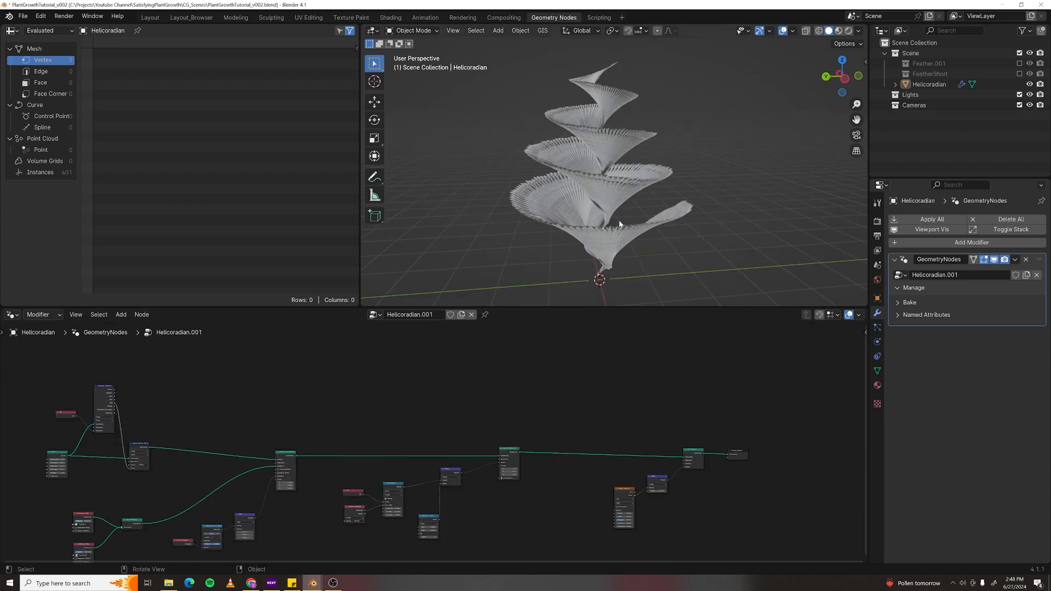
- Branch a Curve to Mesh node off the Store Named Attribute node's Geometry output and place it above the existing chain
scroll(630, 219, up, 5)
middle_drag(630, 219, 607, 208)
scroll(607, 207, down, 4)
middle_drag(241, 450, 415, 430)
scroll(420, 431, up, 7)
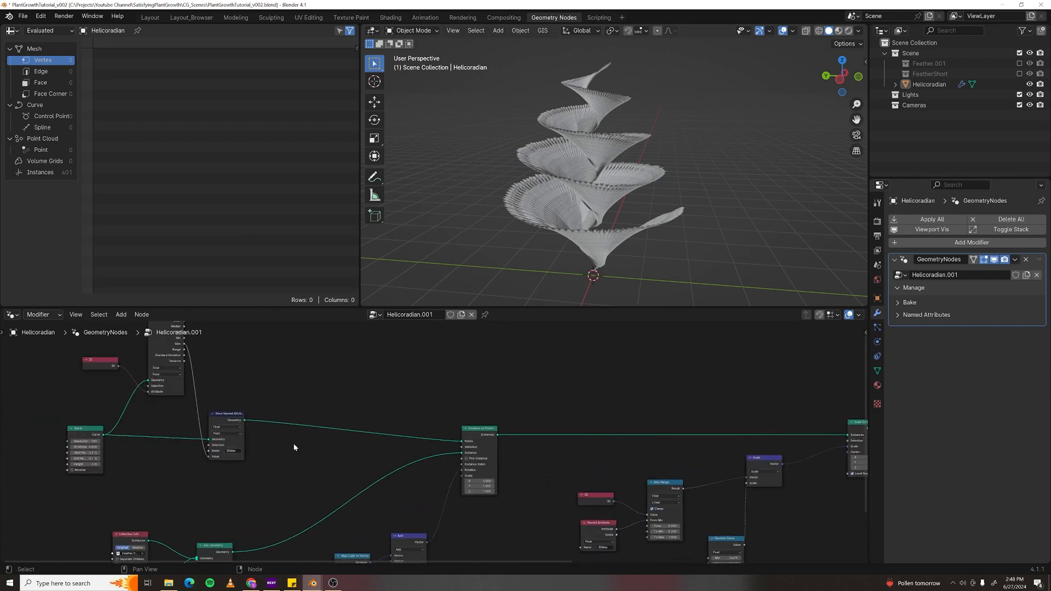
scroll(317, 390, down, 3)
middle_drag(269, 411, 232, 494)
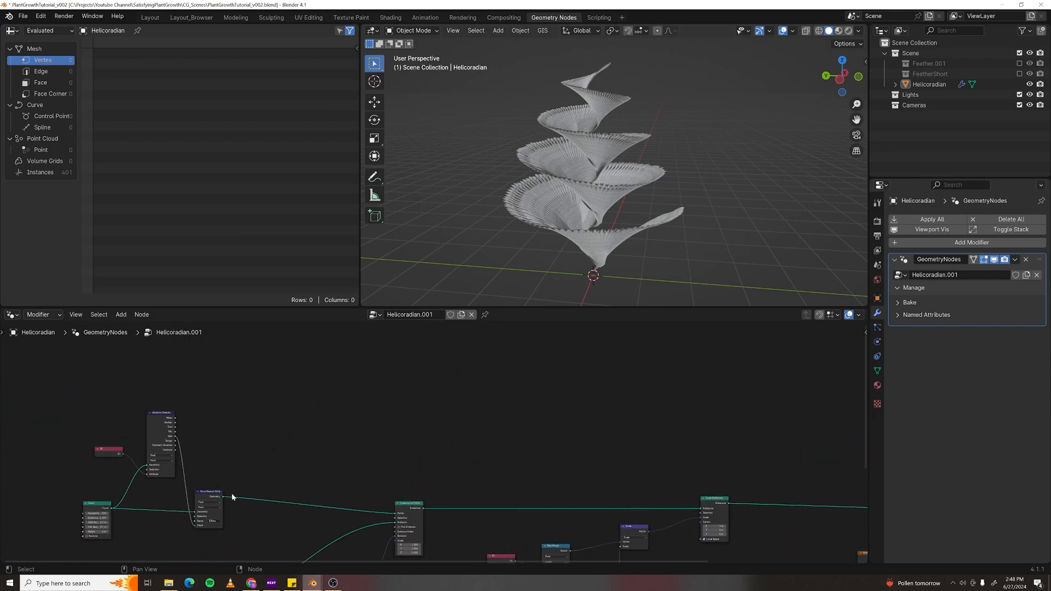
drag(224, 500, 425, 396)
text(curve to mesh)
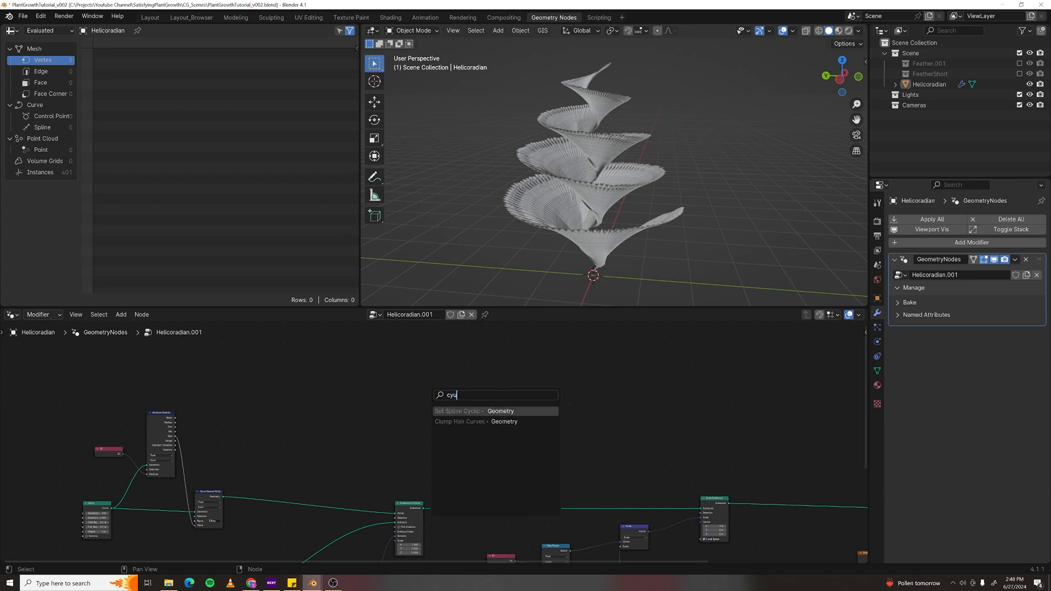
key(Return)
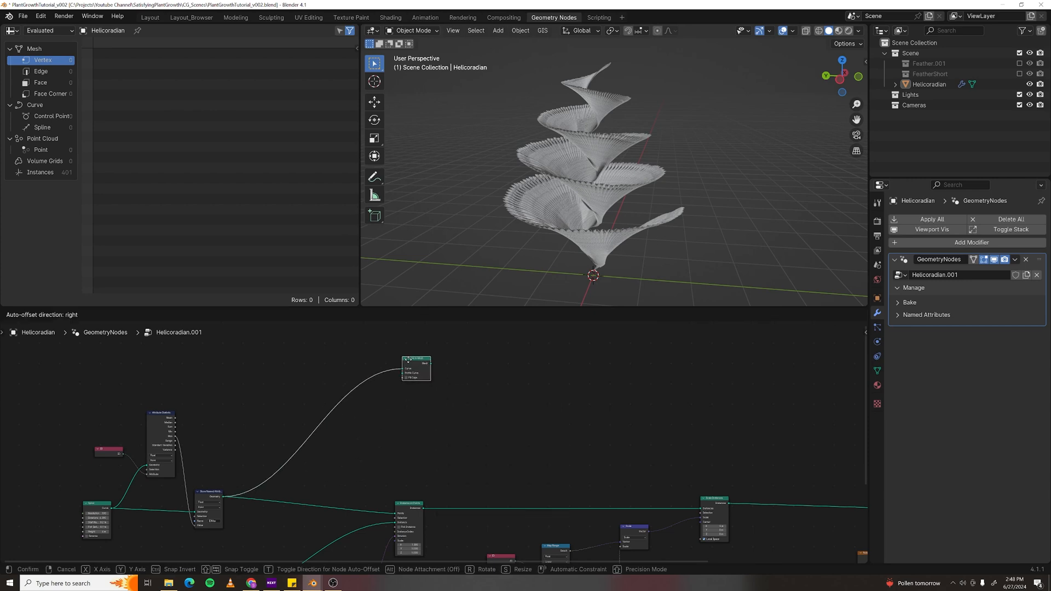
click(408, 360)
scroll(548, 376, up, 2)
middle_drag(528, 370, 429, 389)
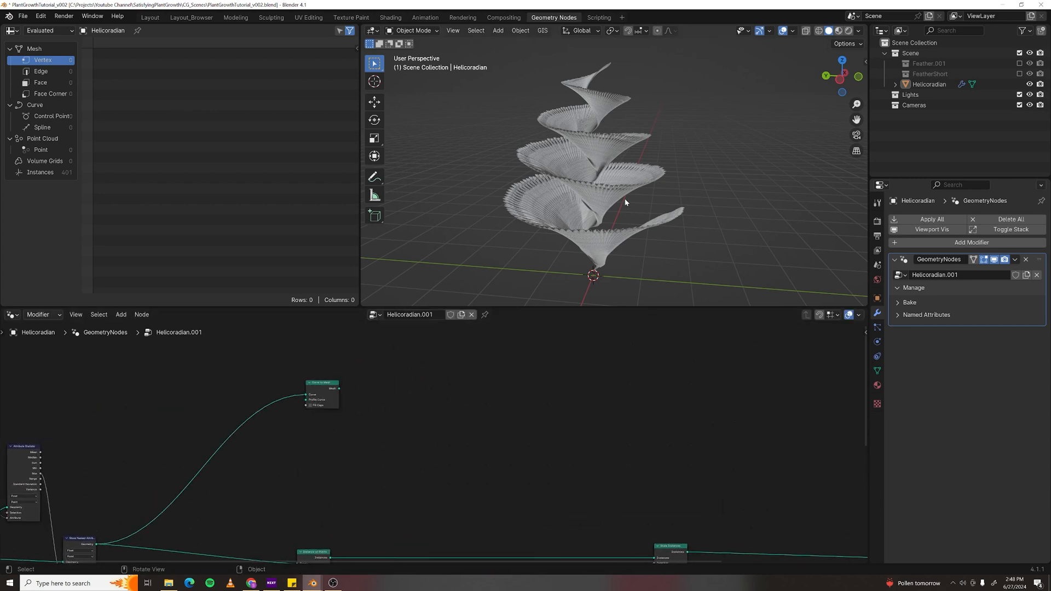
- Connect an Extrude Mesh node to the Curve to Mesh output and set its mode to Edges
scroll(639, 196, up, 4)
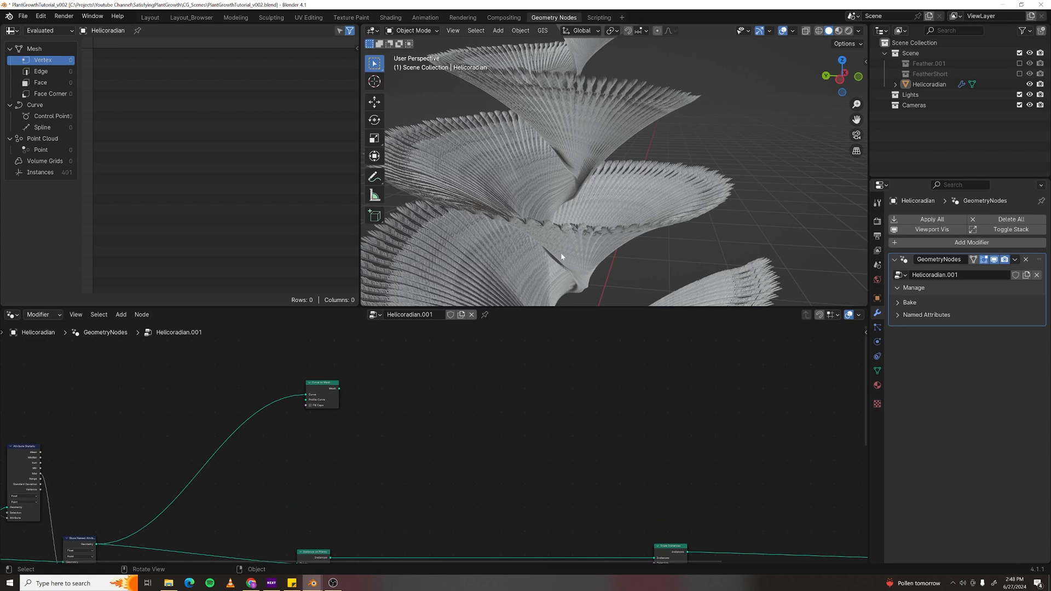
drag(339, 391, 410, 385)
text(extrude)
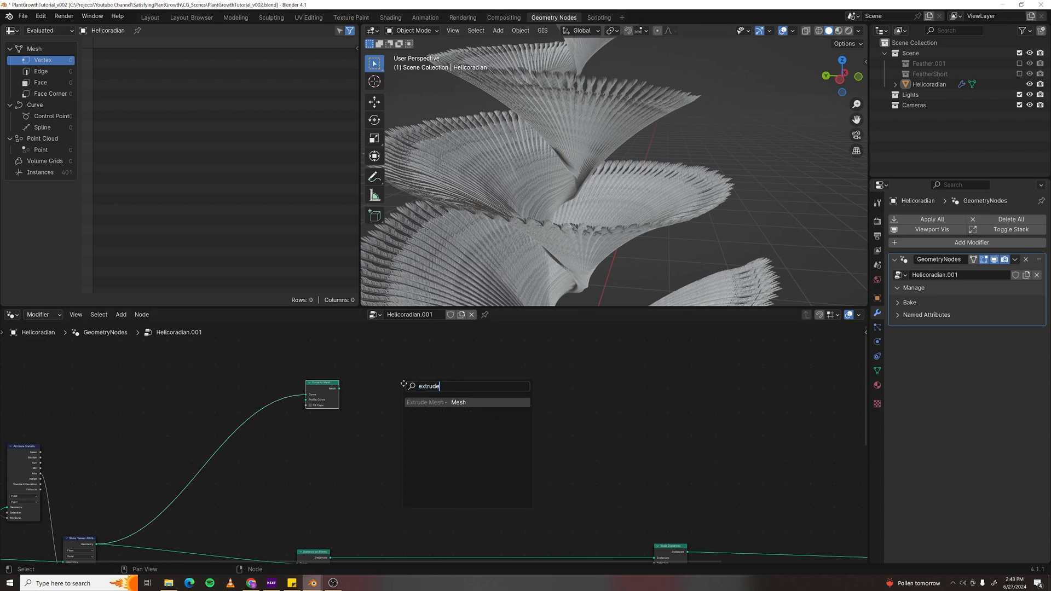
key(Return)
click(423, 366)
scroll(432, 373, up, 3)
click(442, 374)
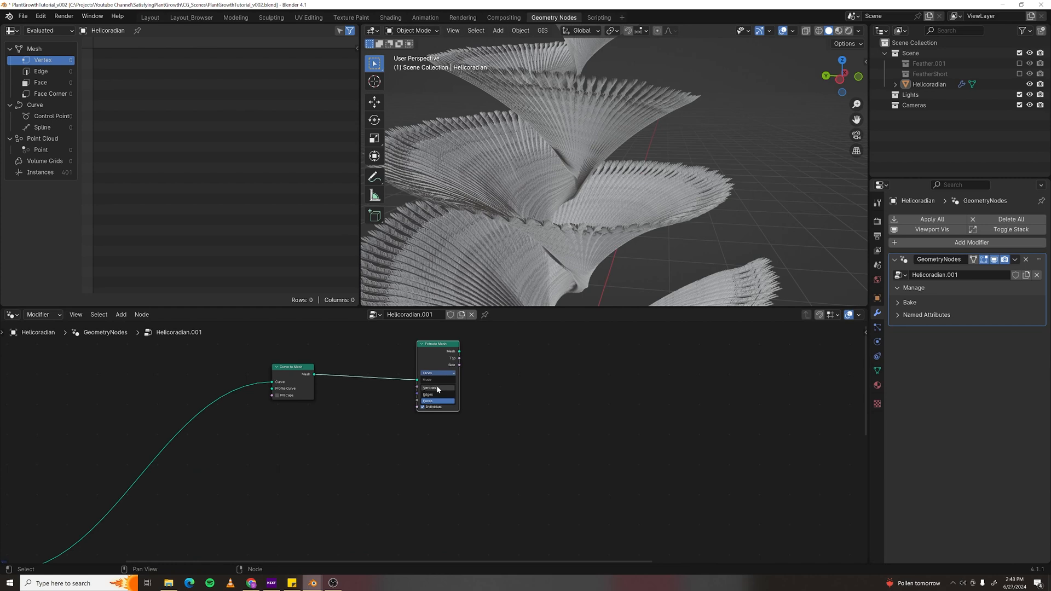
click(437, 395)
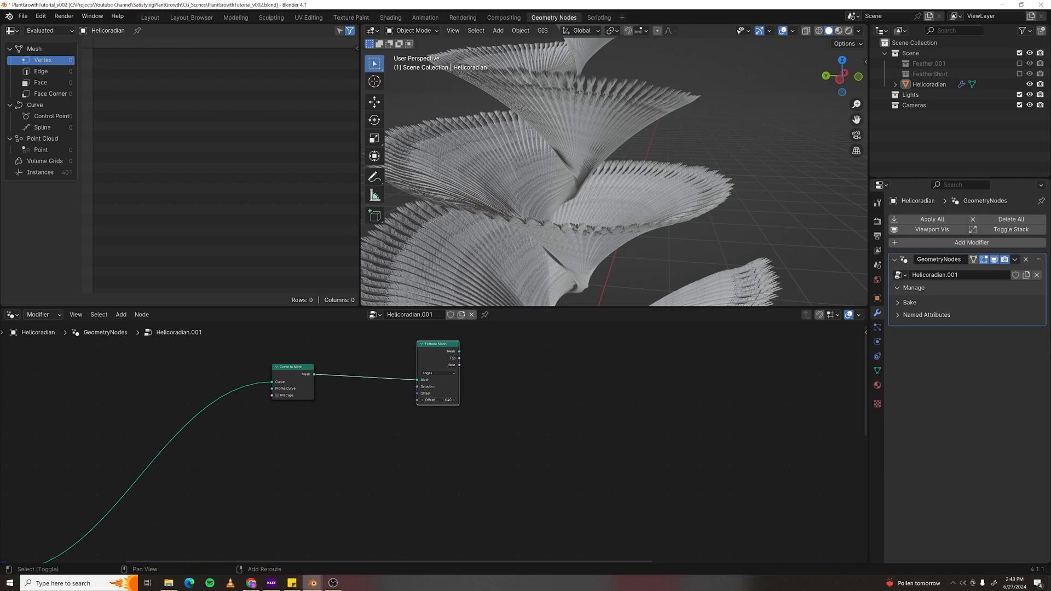
- Preview the Extrude Mesh result with a Viewer node and lower its Offset Scale to a small negative value
ctrl+shift+click(447, 349)
scroll(612, 172, down, 6)
scroll(631, 178, up, 3)
middle_drag(652, 192, 622, 188)
drag(446, 400, 342, 400)
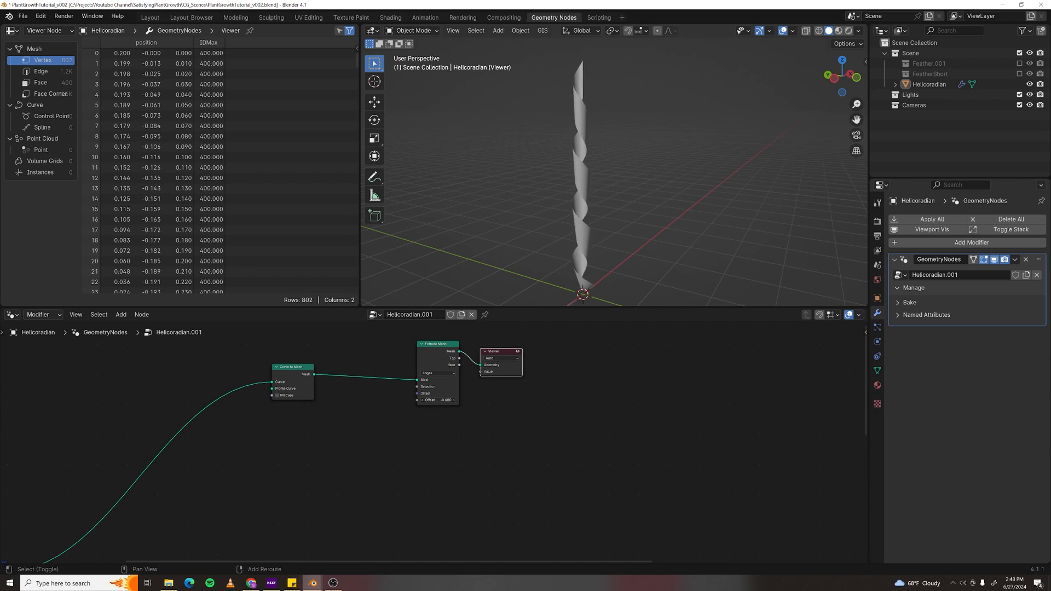
scroll(585, 211, up, 5)
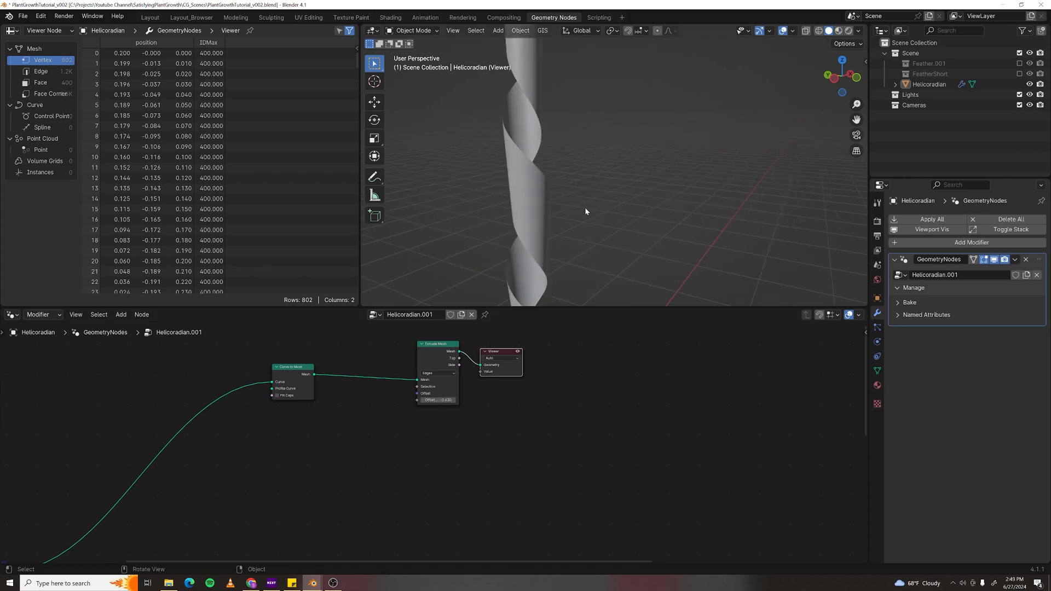
scroll(548, 246, down, 3)
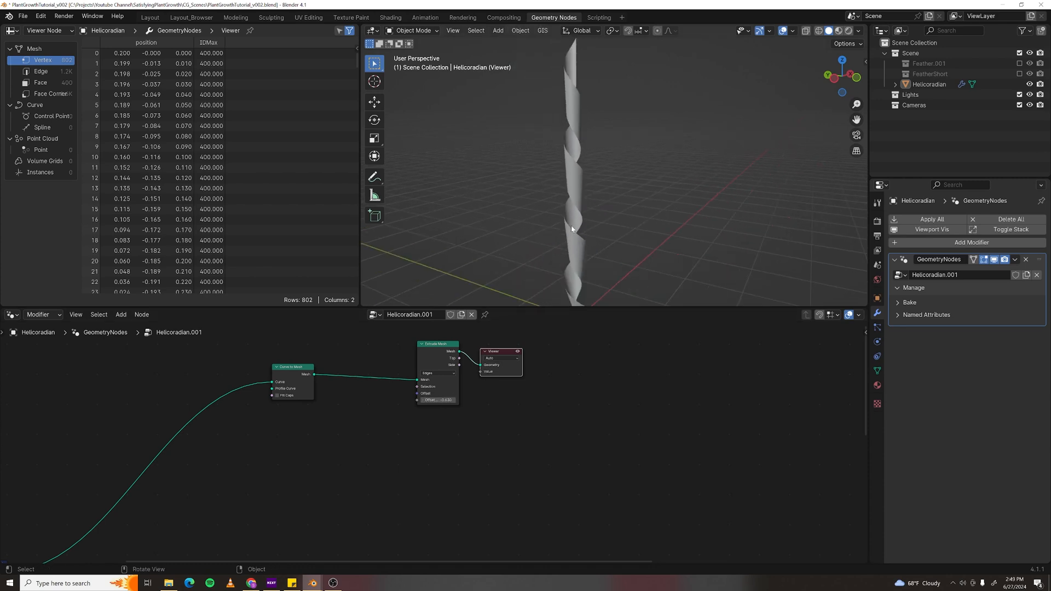
- Insert a Set Position node between Extrude Mesh and the Viewer, spacing the nodes apart
drag(494, 355, 641, 346)
key(F3)
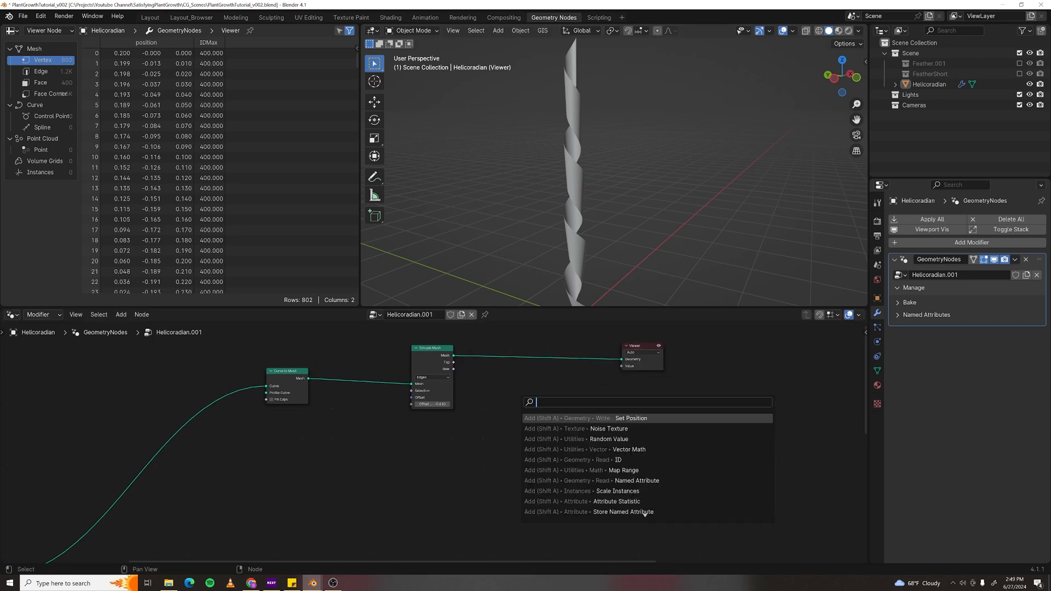
text(t pos)
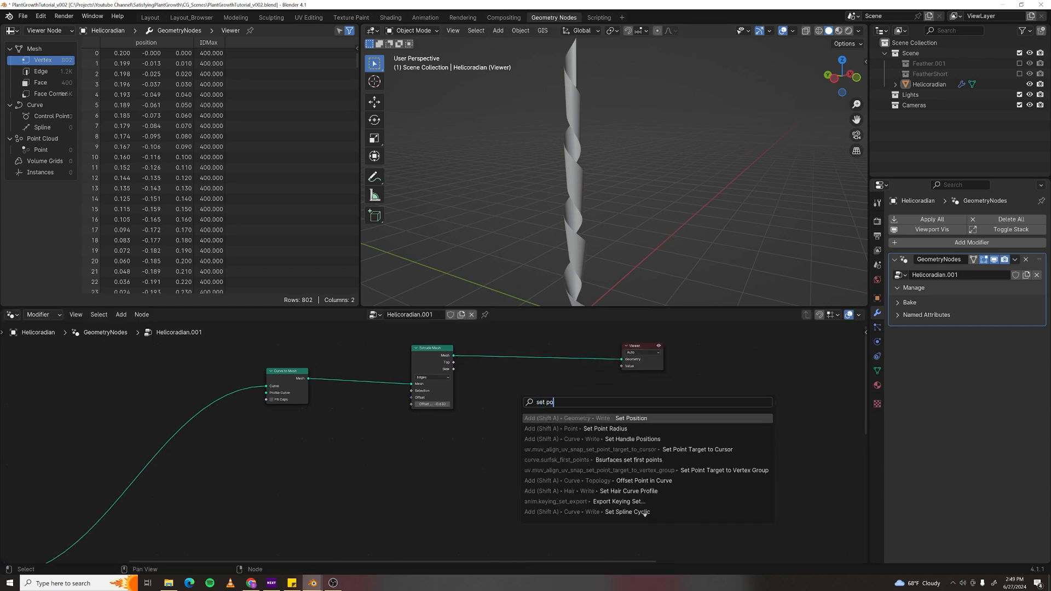
key(Return)
click(553, 342)
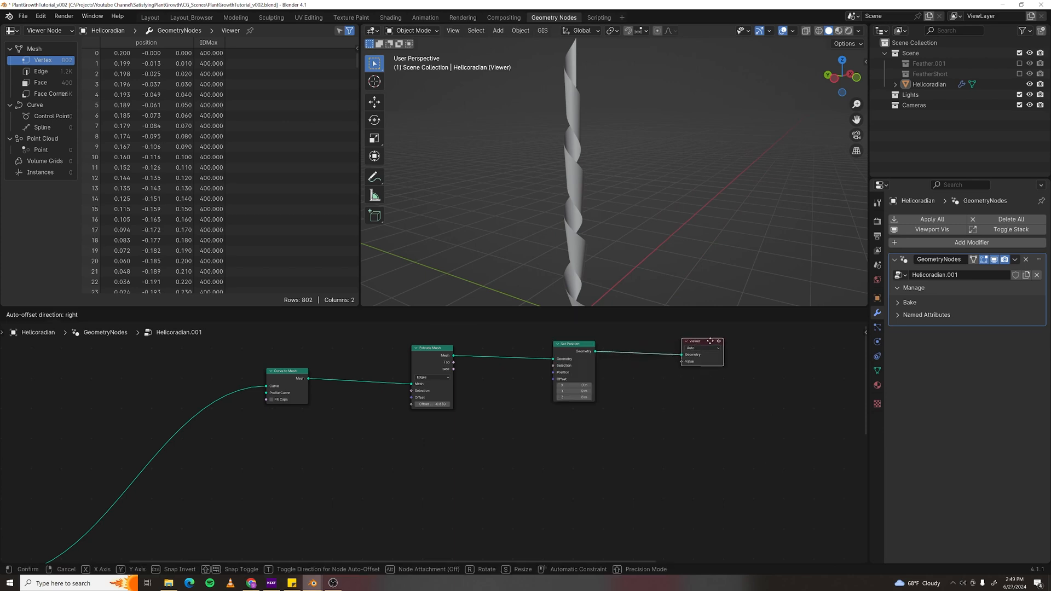
- Add a Position input node below the link between Extrude Mesh and Set Position
key(F3)
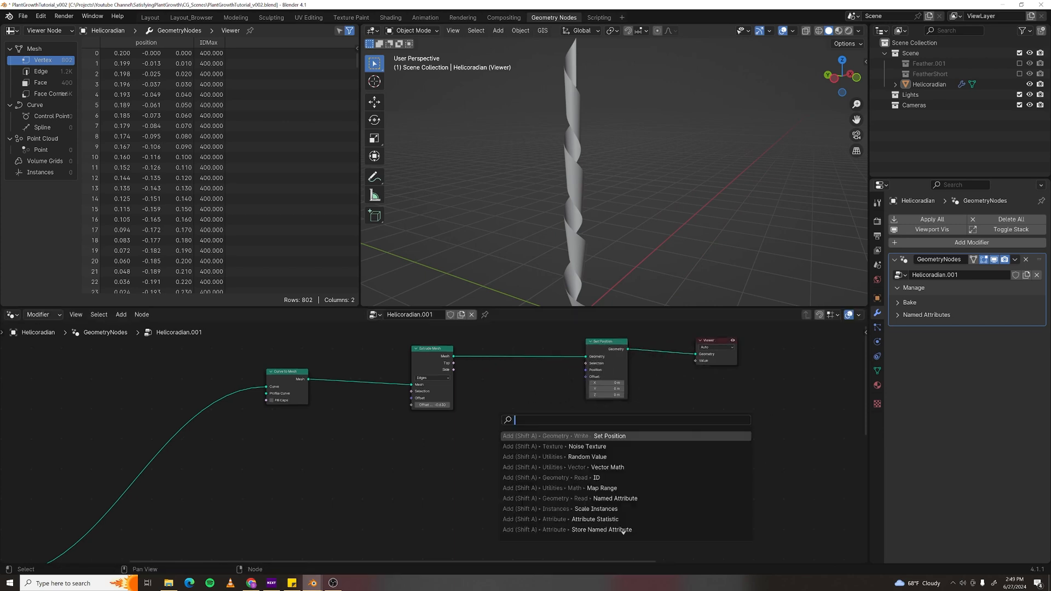
text(posi)
key(Return)
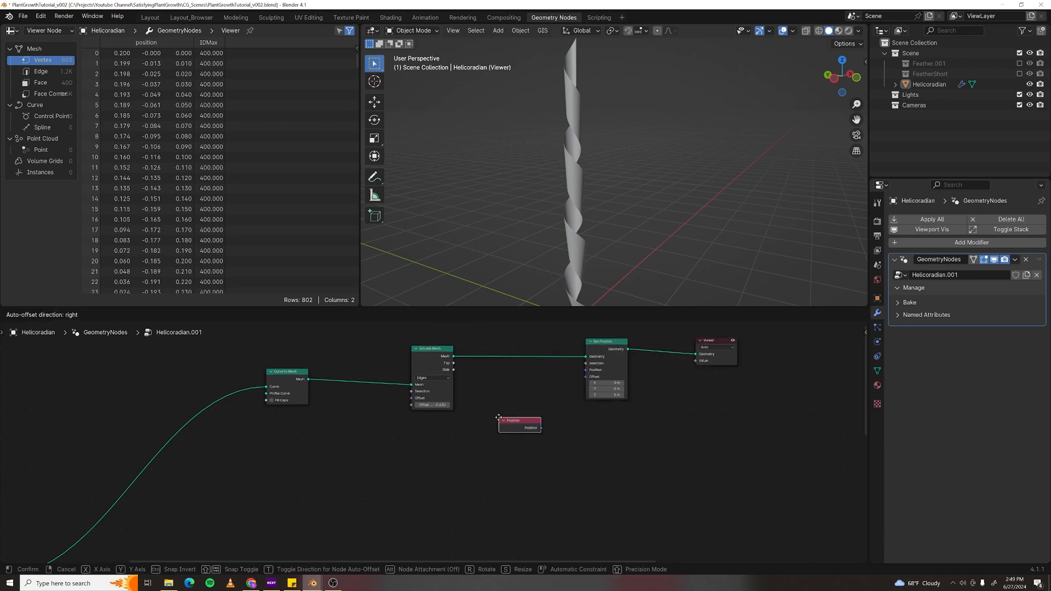
click(475, 442)
scroll(482, 447, up, 2)
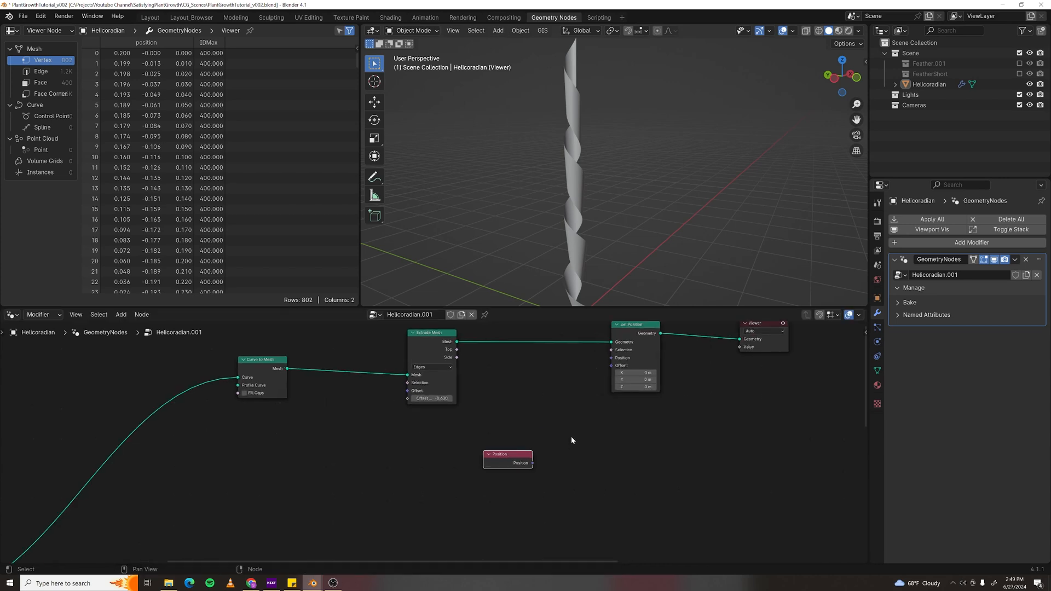
- Connect a vector Multiply node to the Position output and place both nodes below Set Position
drag(458, 495, 500, 471)
text(mult)
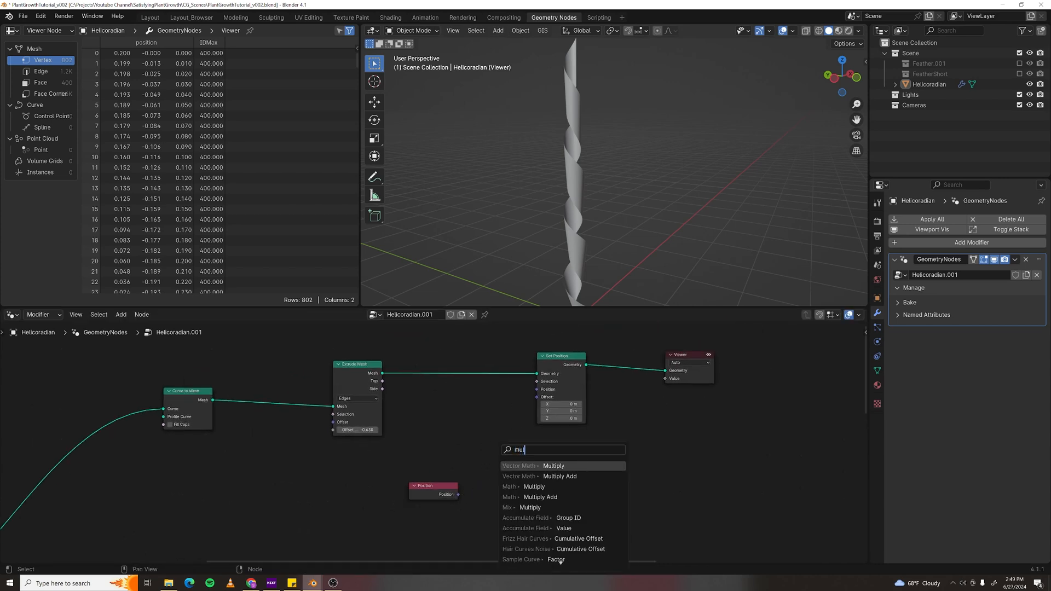
key(Return)
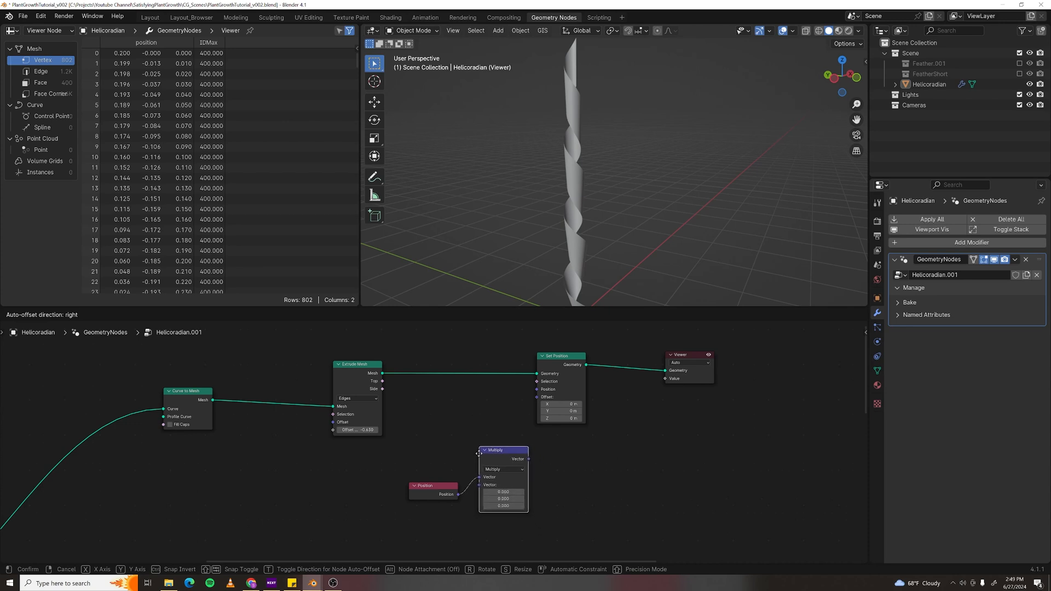
click(479, 454)
drag(420, 443, 527, 526)
key(g)
click(520, 490)
scroll(537, 499, up, 1)
- Set Multiply's Z factor to 1 and feed its Vector into Set Position's Position, using Extrude Mesh's Top as the Selection
double_click(464, 496)
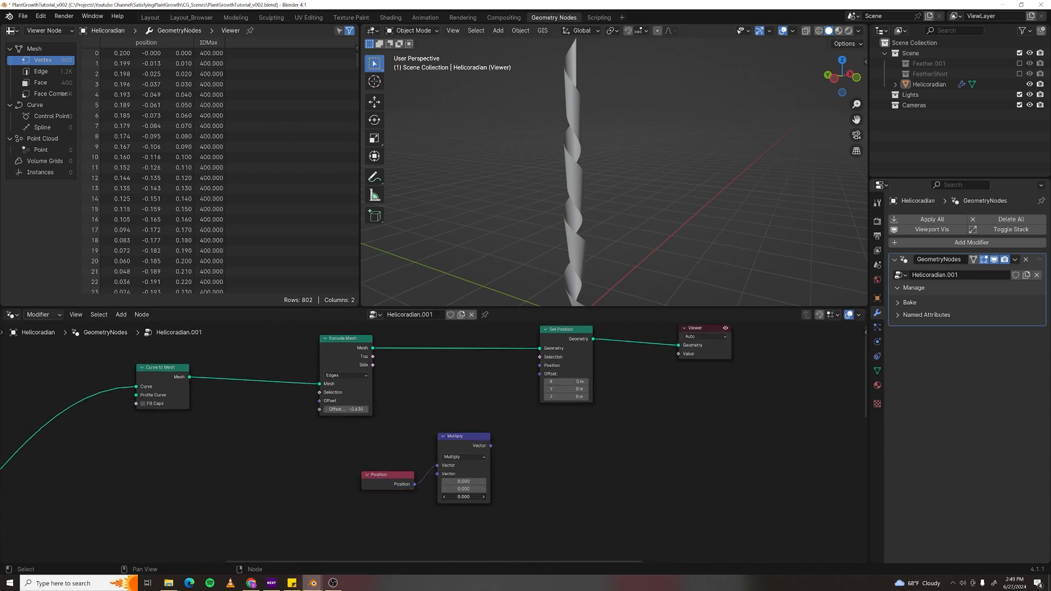
key(Return)
drag(492, 446, 539, 367)
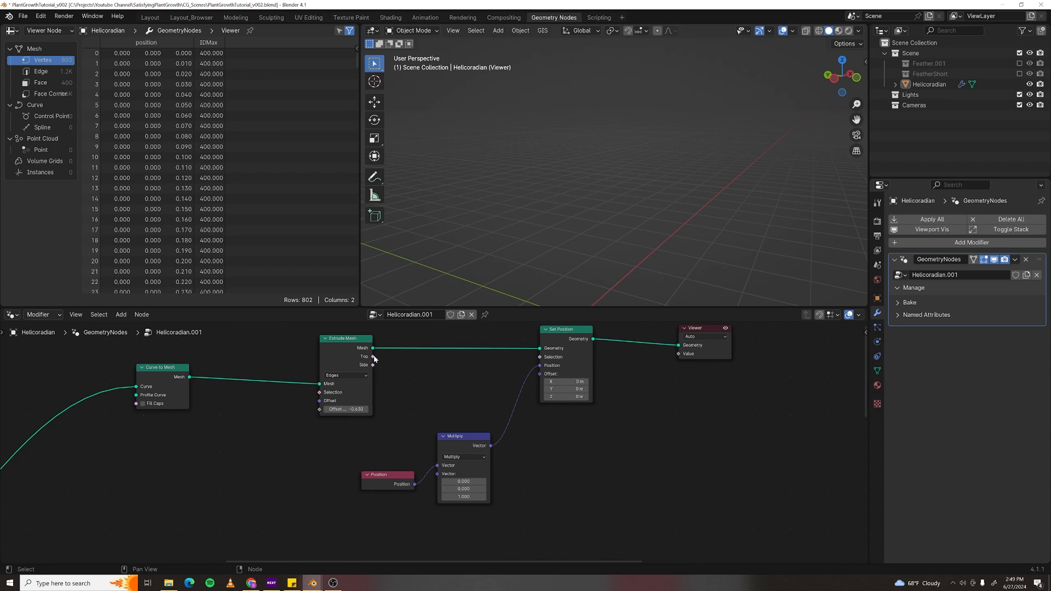
drag(373, 357, 534, 357)
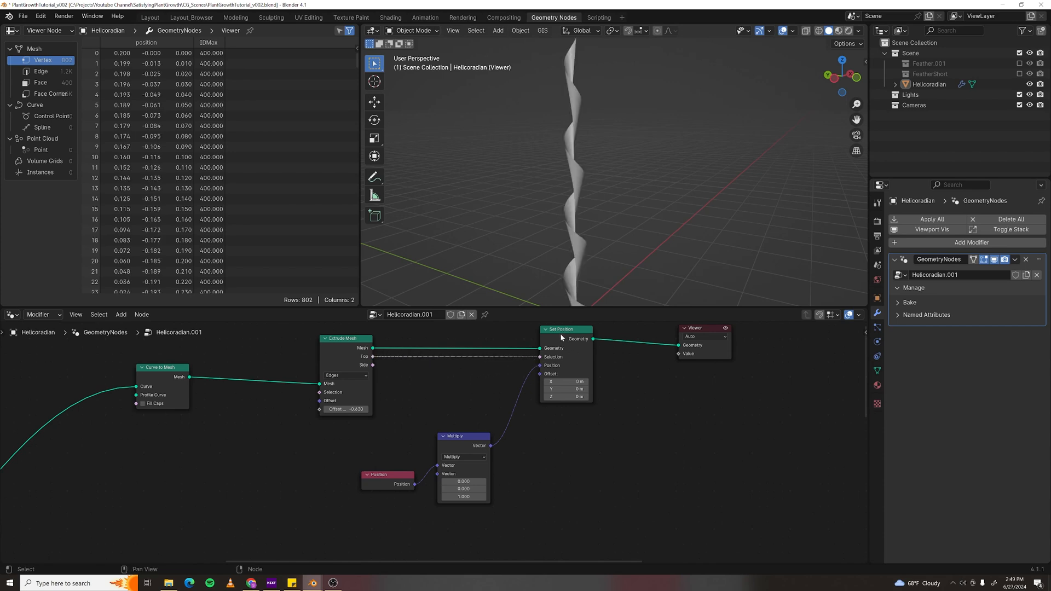
- Toggle the mute state of the Set Position node to compare the stem with and without it
click(559, 338)
key(m)
key(m)
key(m)
key(m)
middle_drag(599, 263, 592, 240)
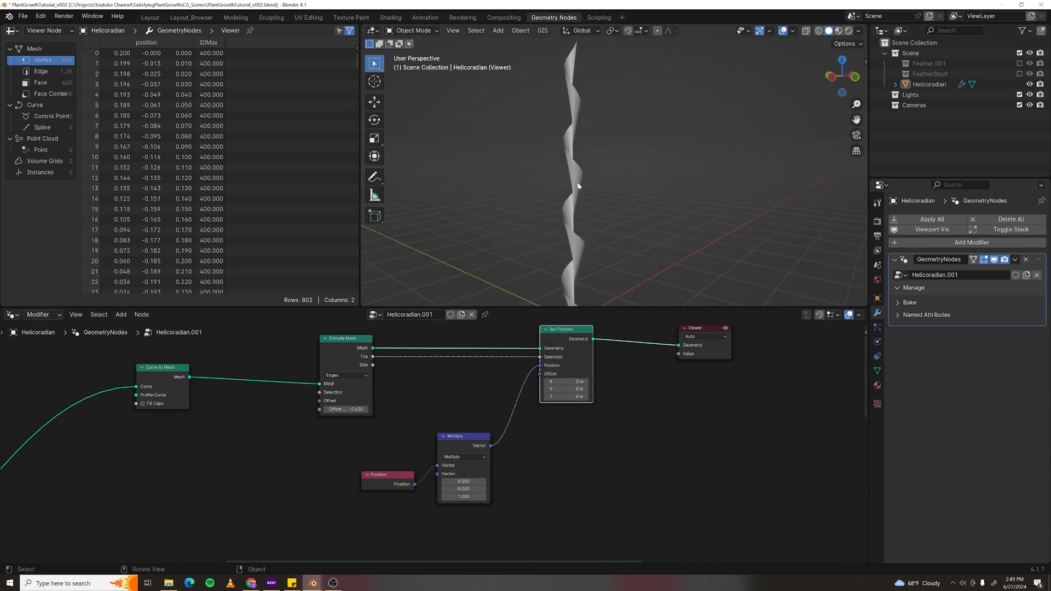
- Move the Viewer away from Set Position to make room and search for the Repeat Zone node
scroll(560, 416, down, 4)
drag(538, 392, 794, 386)
middle_drag(536, 442, 475, 437)
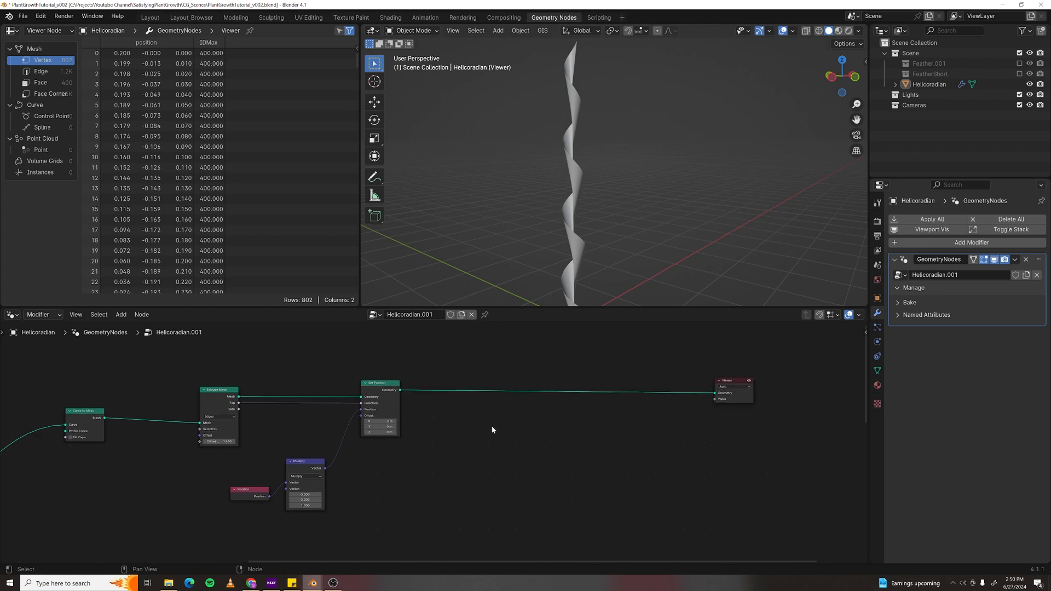
key(F3)
text(repeat)
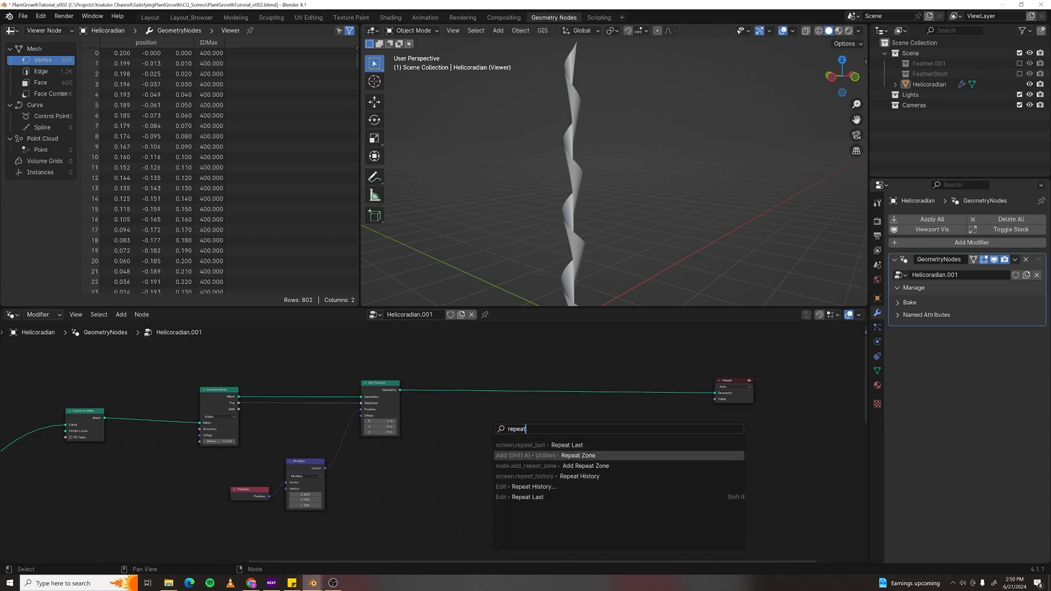
- Add a Repeat Zone between the Set Position node and the Viewer, feed the geometry into it, and spread its ends apart
key(Down)
key(Return)
click(456, 404)
drag(400, 390, 457, 439)
drag(556, 415, 650, 412)
- Insert a Set Position node inside the Repeat Zone
key(F3)
text(set pos)
key(Return)
click(524, 373)
- Insert a Join Geometry node after the Set Position node inside the Repeat Zone
key(F3)
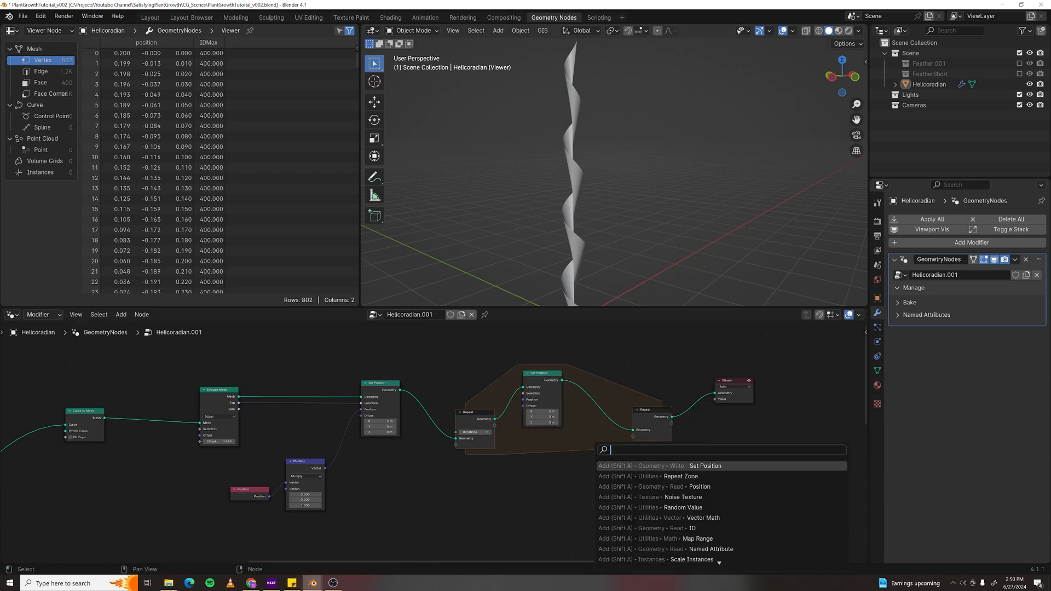
text(join geom)
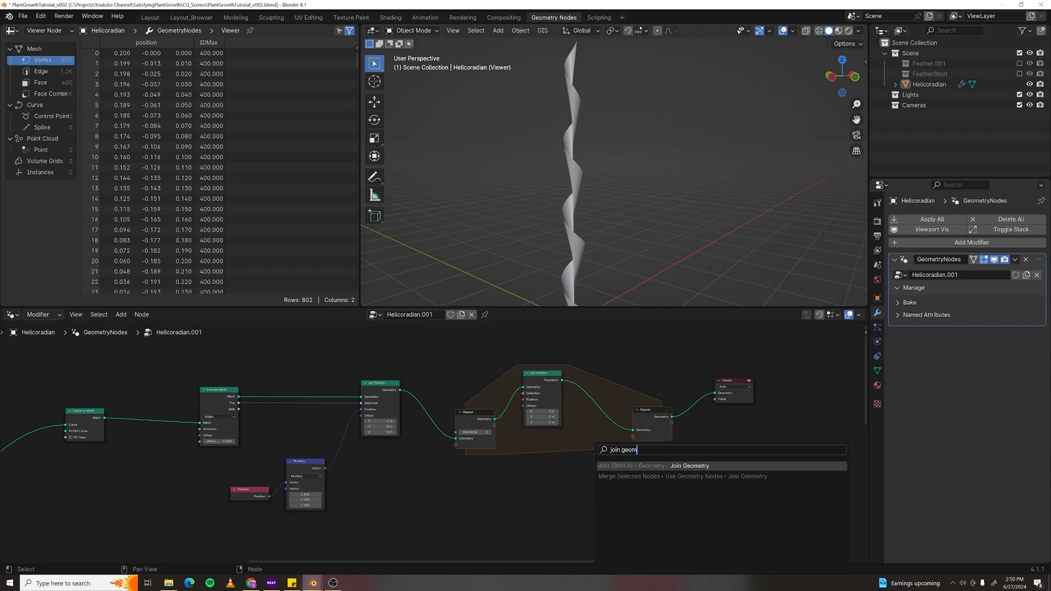
key(Return)
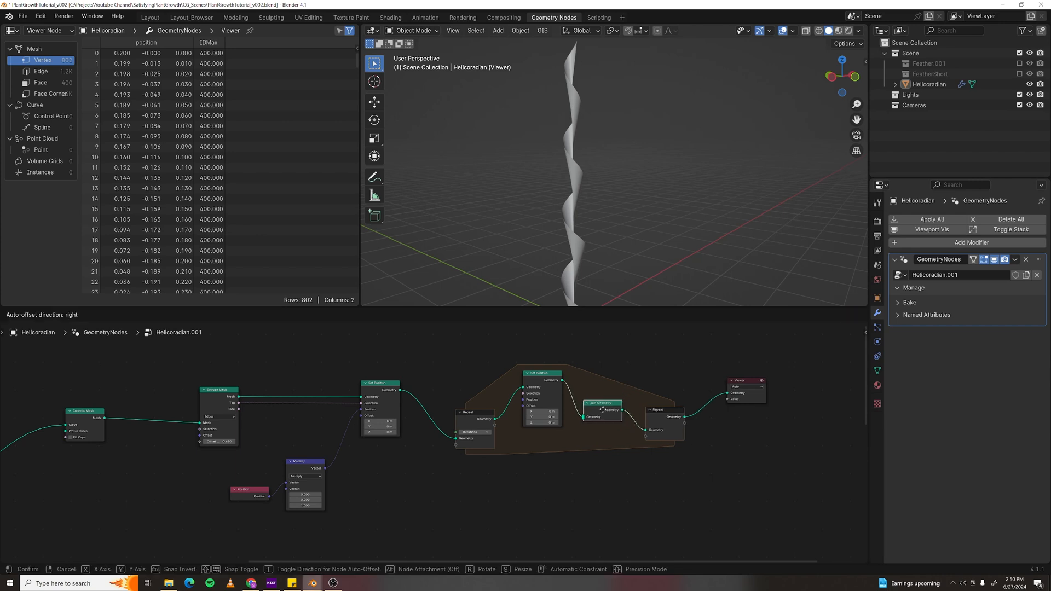
click(605, 430)
- Link the geometry of the Set Position node outside the Repeat Zone directly into the Join Geometry node
drag(496, 420, 560, 447)
drag(479, 413, 479, 382)
click(394, 373)
drag(399, 390, 582, 442)
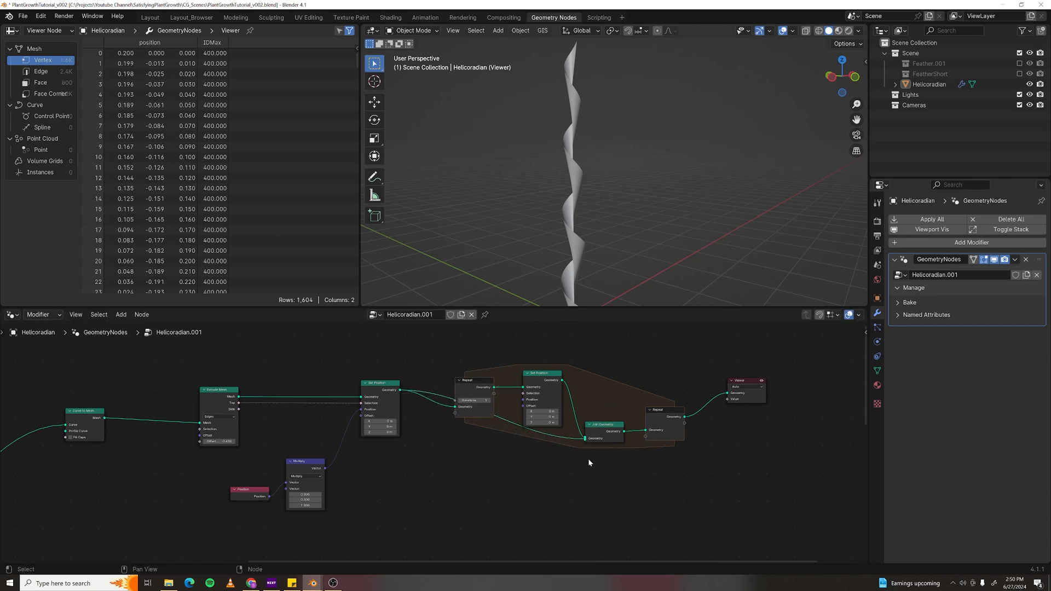
- Set the Z offset of the Set Position node in the Repeat Zone to -0.2 m and the iterations to 3
scroll(563, 419, up, 2)
click(563, 415)
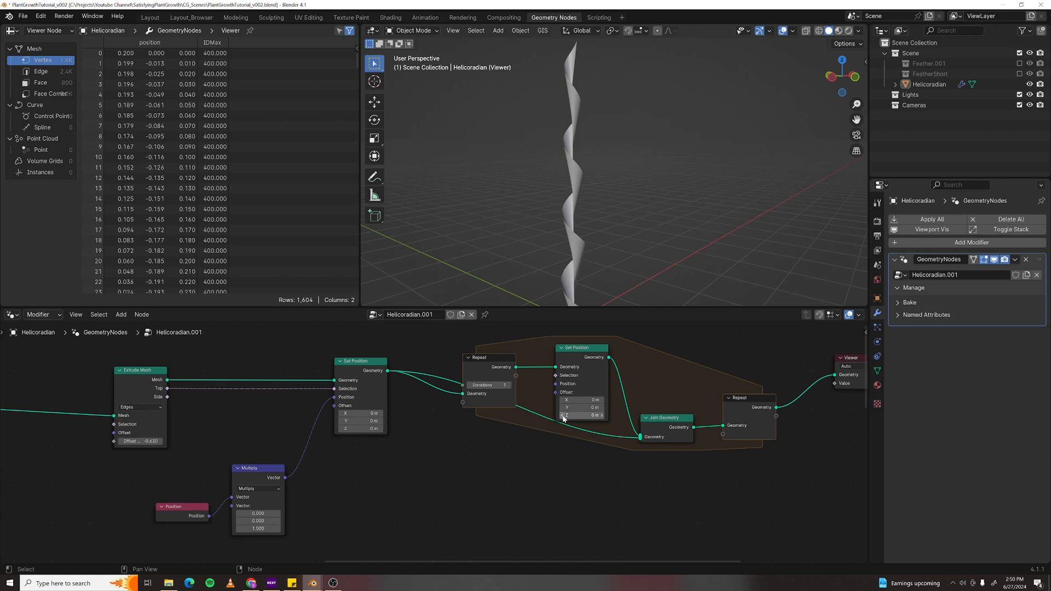
click(564, 416)
scroll(614, 187, up, 2)
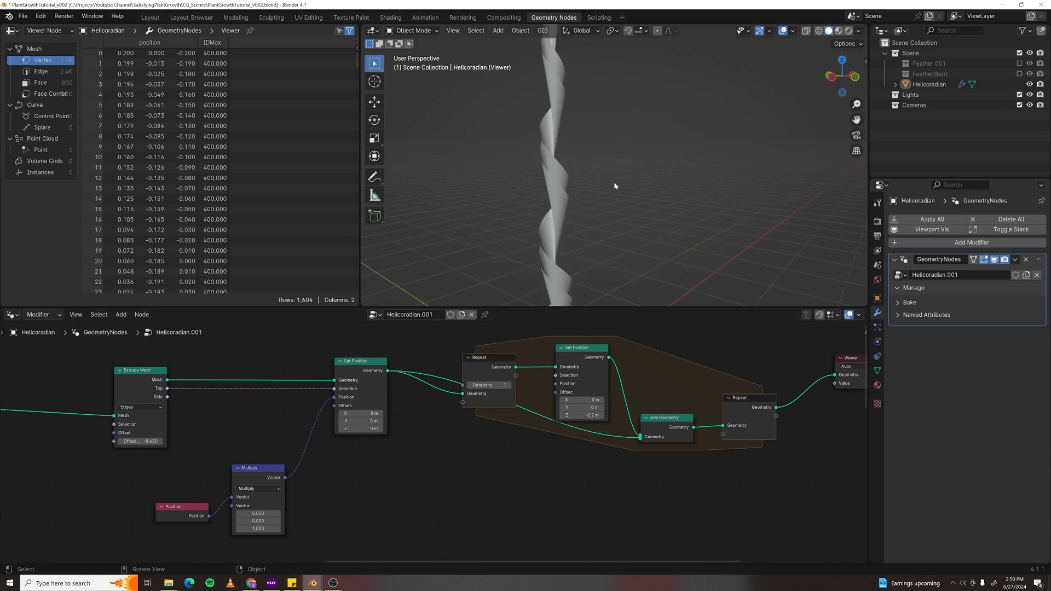
click(508, 386)
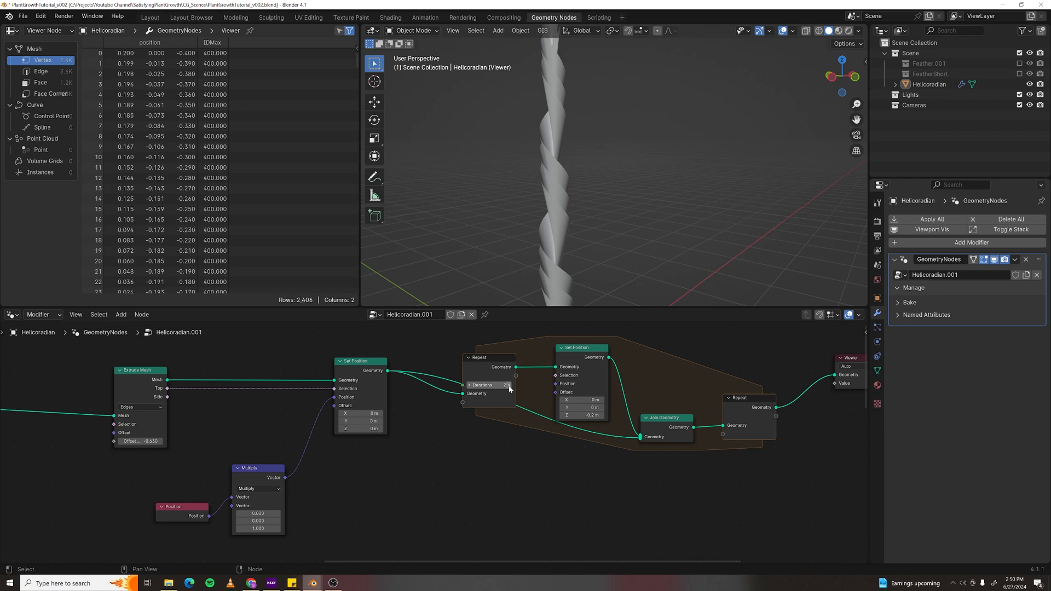
click(509, 385)
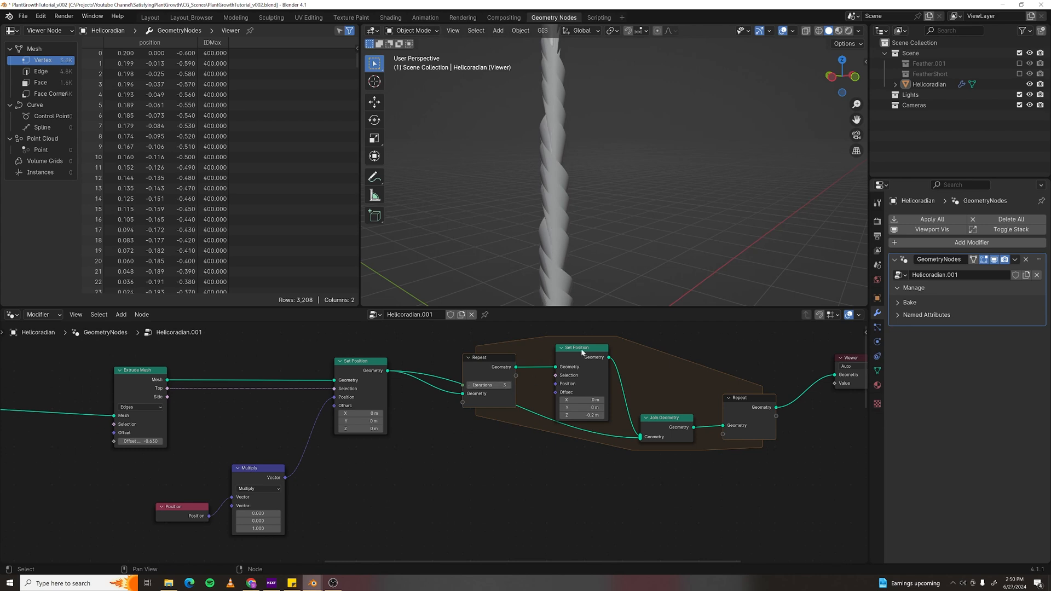
- Make room in the Repeat Zone and insert a Transform Geometry node between Set Position and Join Geometry
scroll(675, 432, down, 4)
middle_drag(675, 432, 519, 431)
drag(514, 355, 652, 454)
key(g)
click(667, 469)
key(F3)
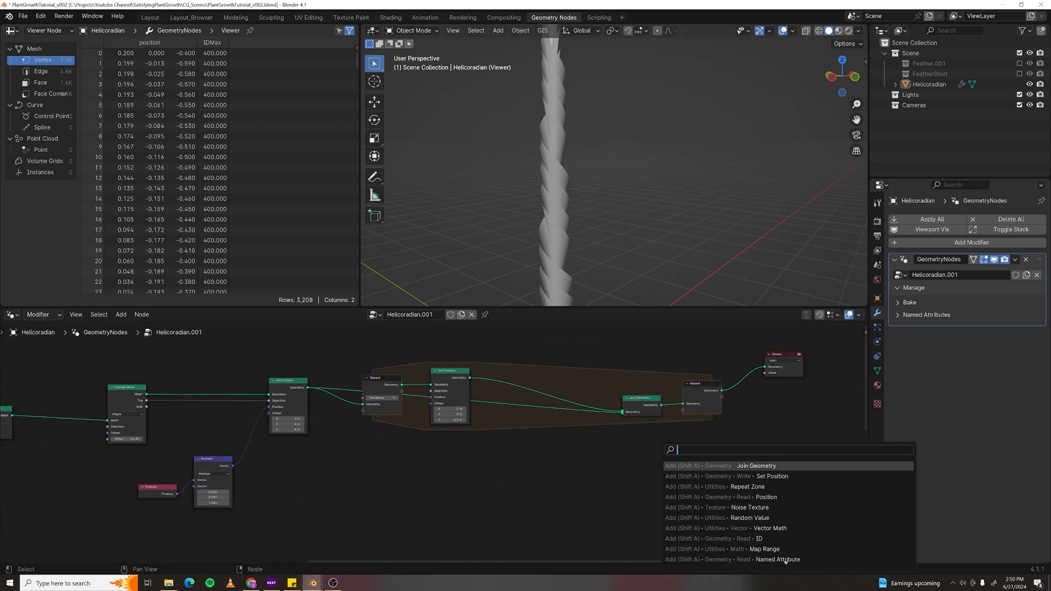
text(tran)
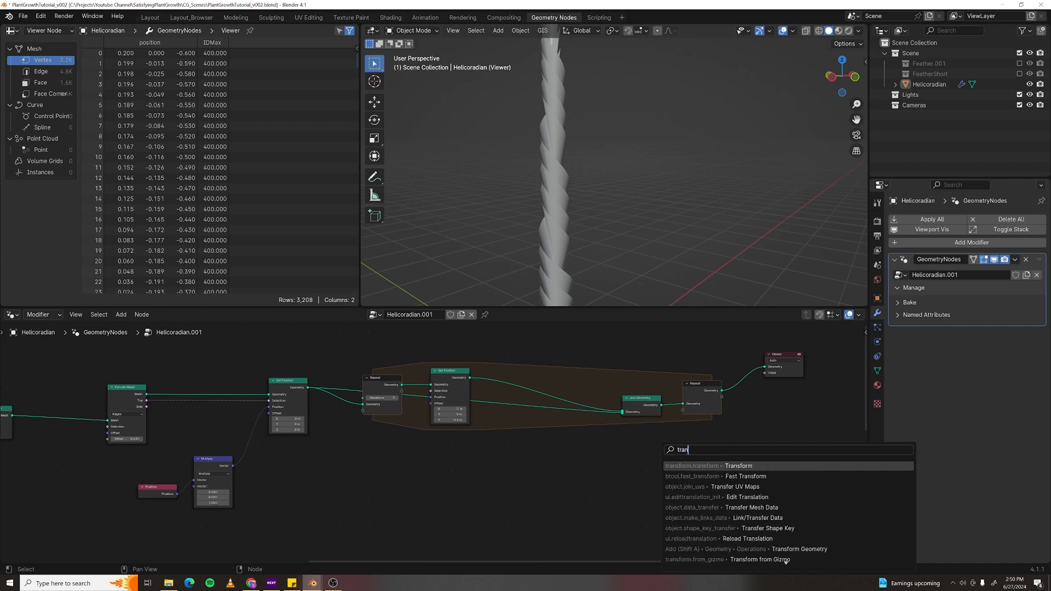
text(sform geom)
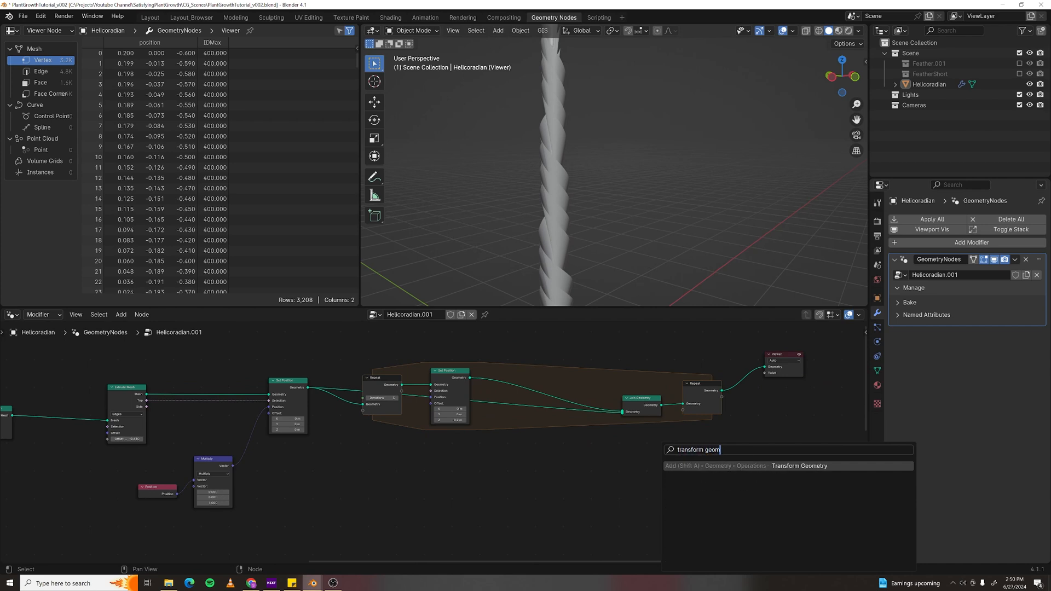
click(690, 486)
click(510, 349)
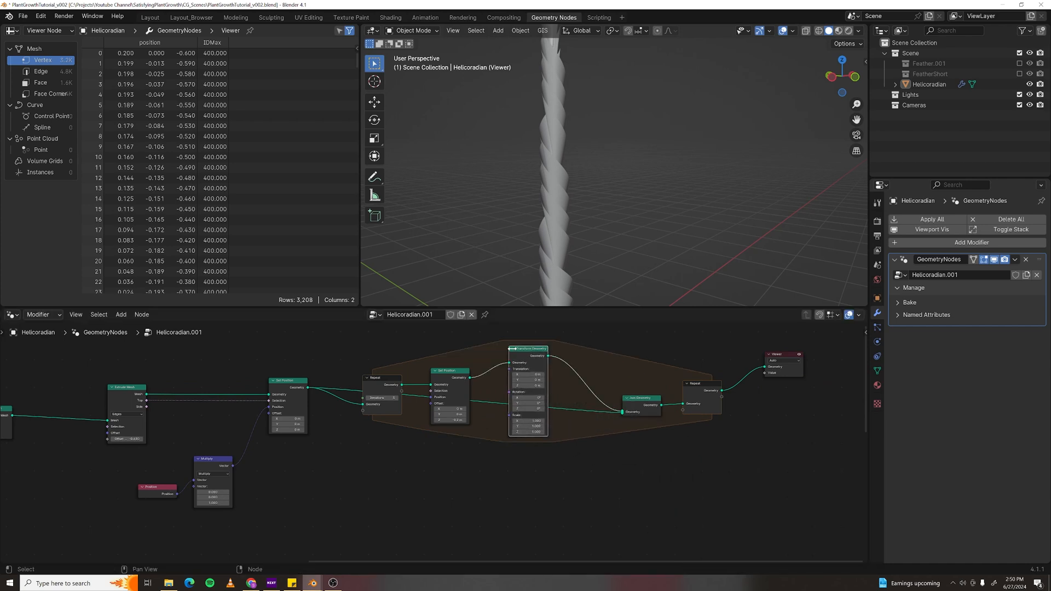
drag(529, 355, 521, 385)
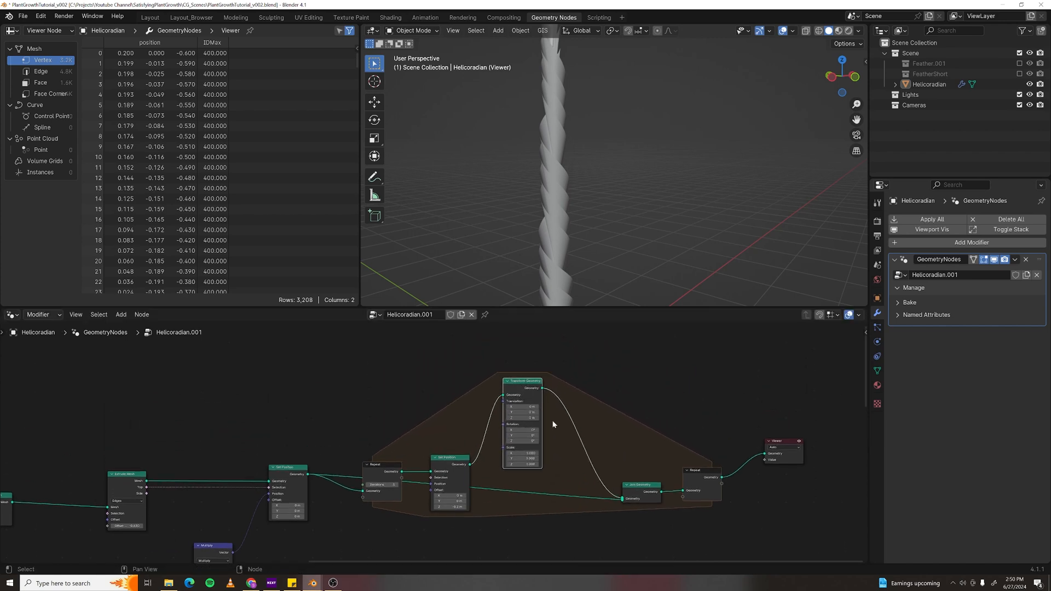
- Set the Transform Geometry node's X and Y scale to 0.8
scroll(550, 466, up, 2)
scroll(556, 485, up, 1)
middle_drag(556, 485, 530, 470)
drag(514, 437, 515, 445)
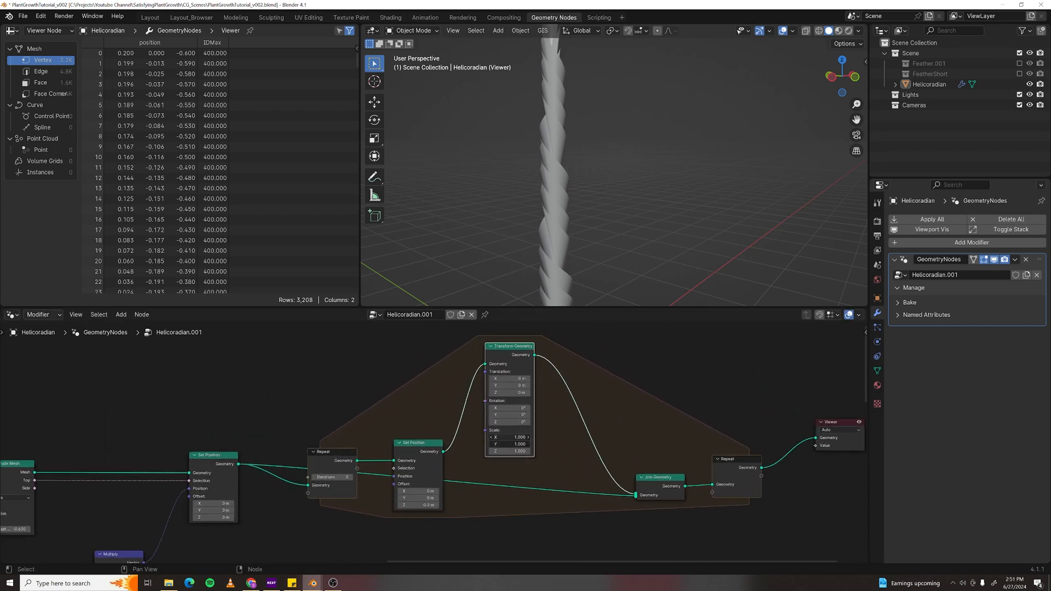
key(Return)
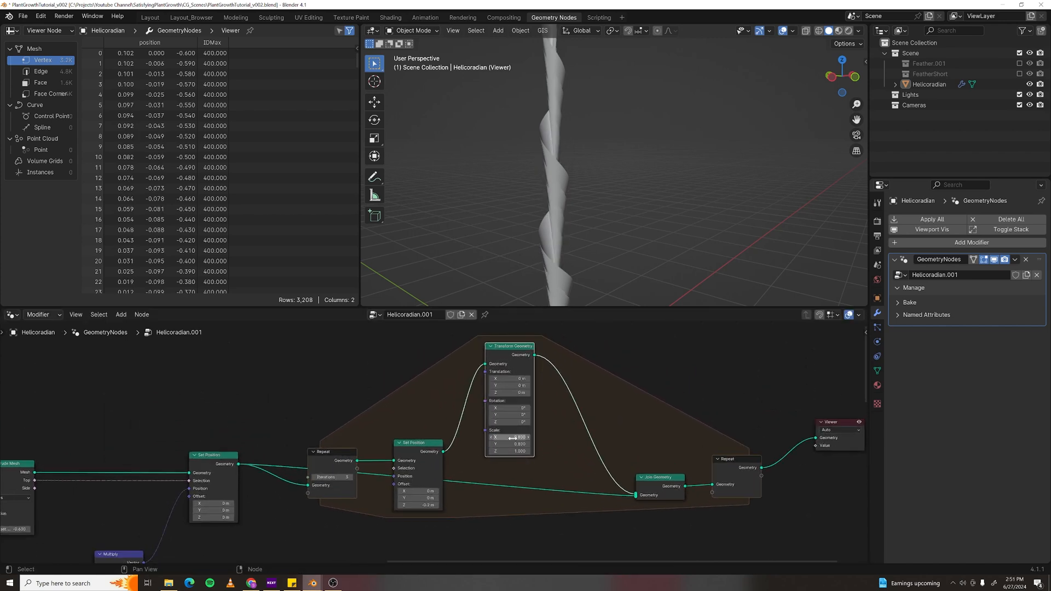
- Fine-tune the Z offset of the Repeat Zone's Set Position node to push the repeated copies slightly further down
middle_drag(582, 222, 524, 218)
drag(418, 505, 427, 505)
middle_drag(620, 251, 616, 186)
- Move the Viewer and the final nodes of the lower chain away to free space before the Group Output
scroll(539, 407, down, 3)
drag(501, 393, 706, 386)
middle_drag(492, 495, 508, 405)
drag(363, 415, 601, 530)
scroll(596, 523, down, 4)
middle_drag(587, 512, 483, 466)
key(g)
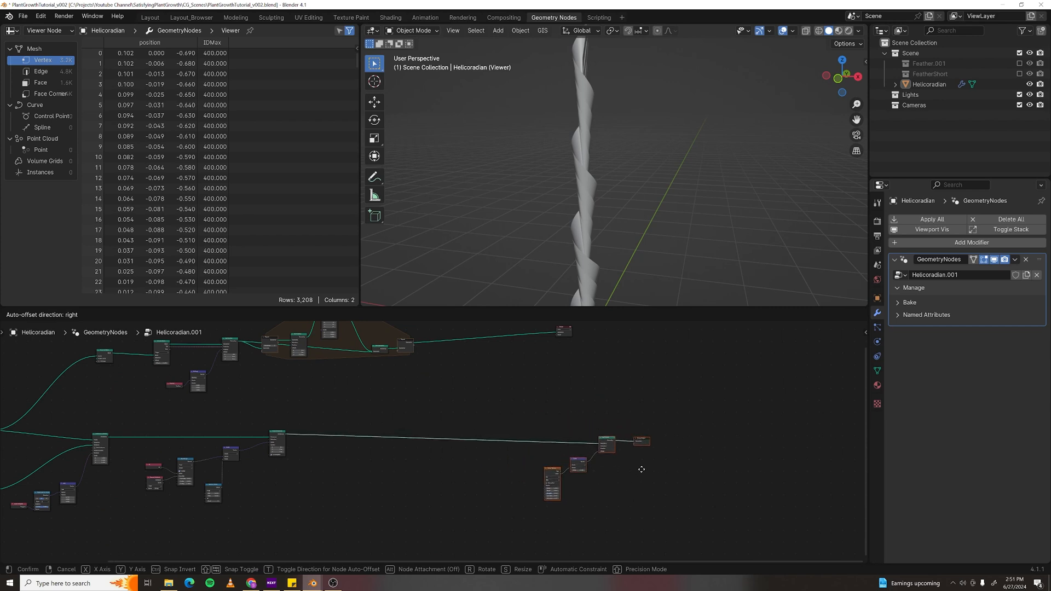
click(641, 469)
- Insert a Join Geometry node into the lower chain before its final nodes and link the Repeat Zone's output into it
scroll(449, 422, up, 1)
middle_drag(441, 374, 433, 389)
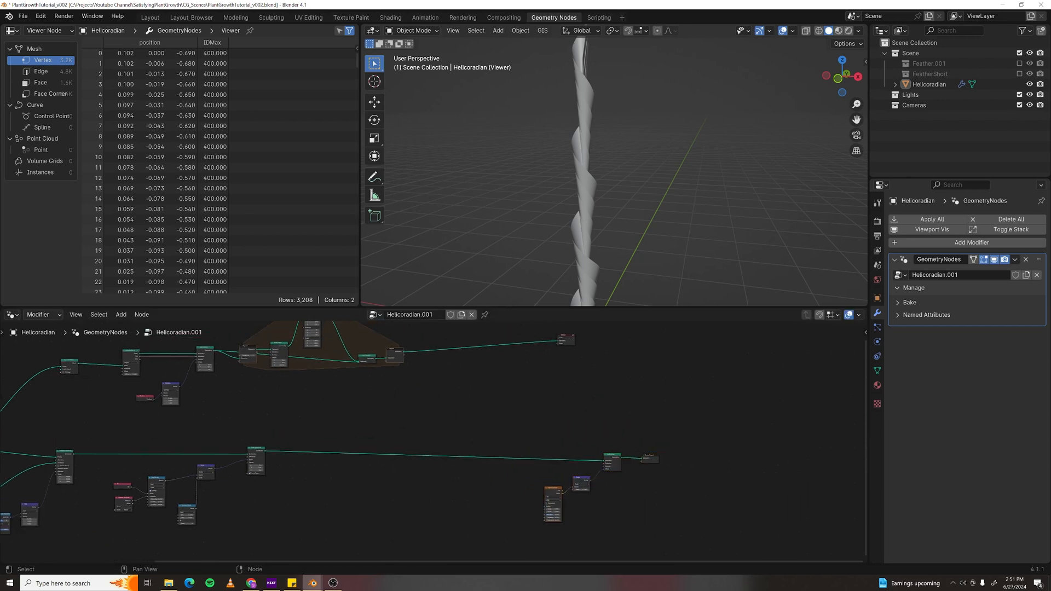
key(F3)
text(join g)
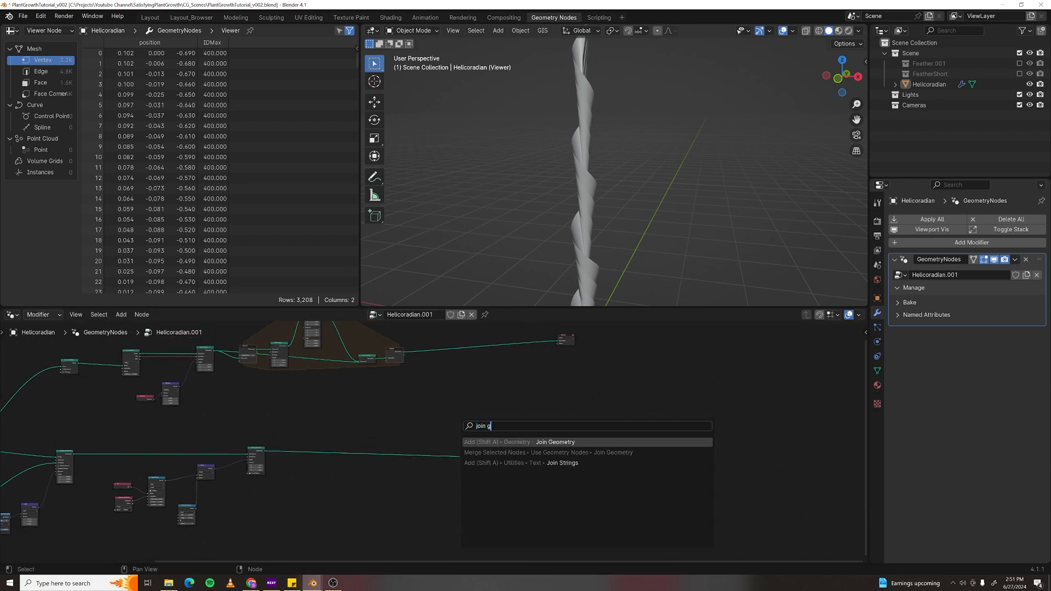
key(Return)
click(461, 454)
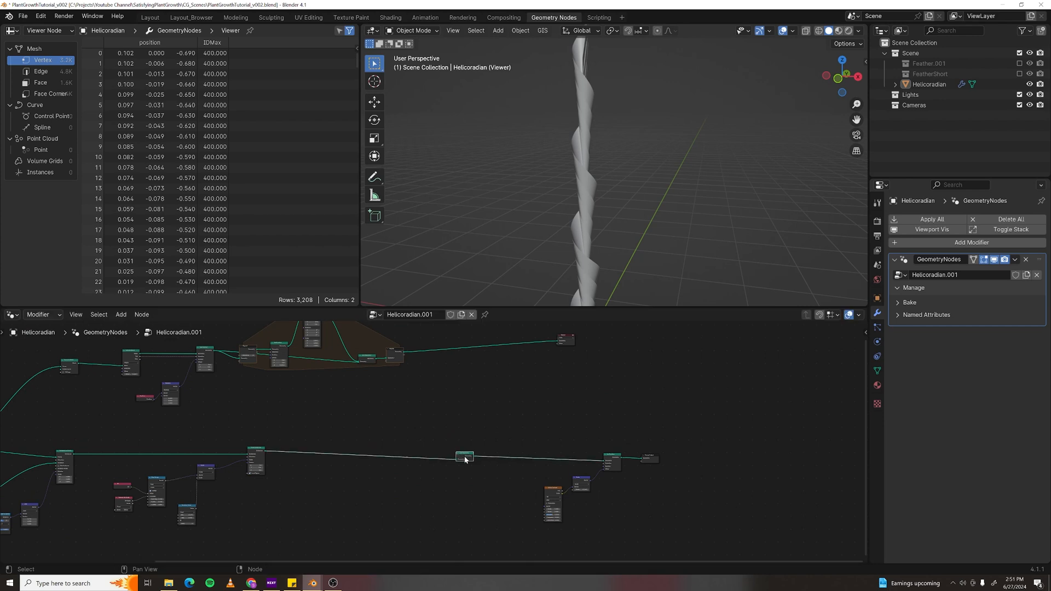
scroll(441, 413, up, 1)
drag(399, 339, 463, 461)
click(552, 405)
- Delete the Viewer node
middle_drag(598, 343, 583, 368)
click(578, 346)
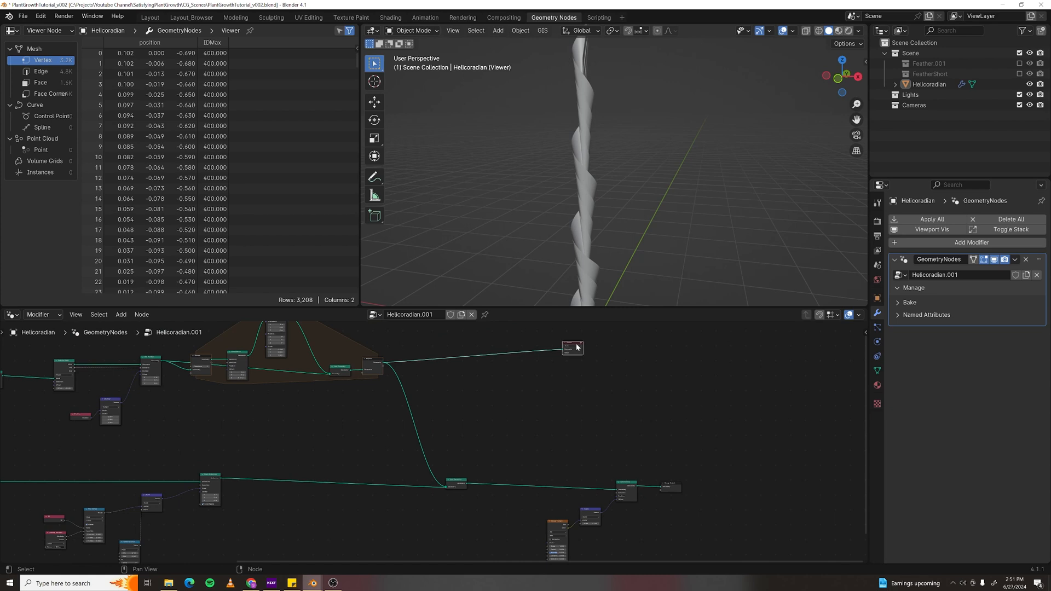
key(x)
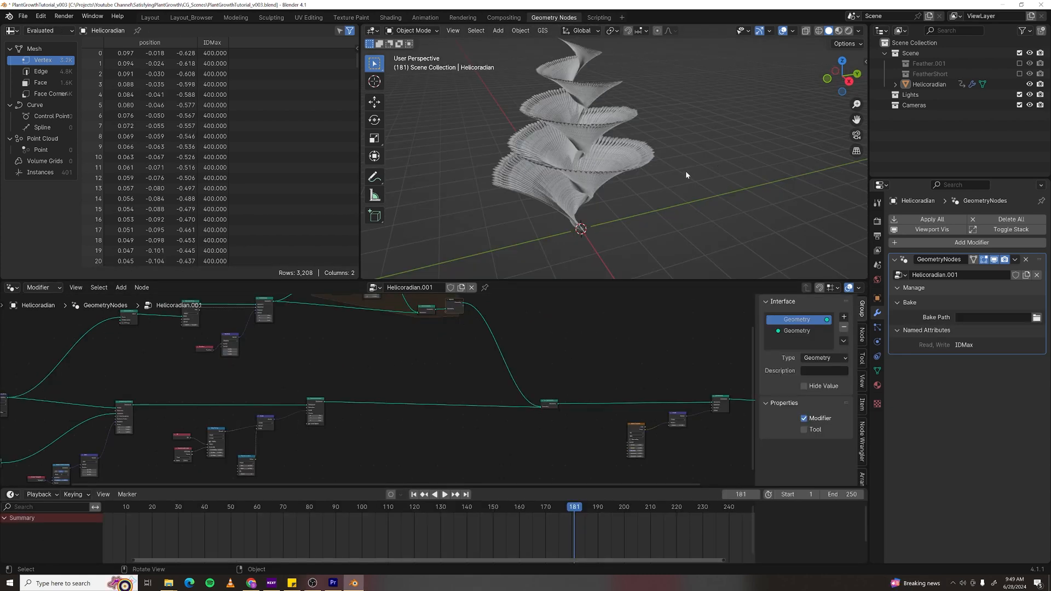
- Examine the combined plant geometry in the viewport and the node tree that builds it
mouse_move(428, 345)
middle_down()
mouse_move(435, 392)
mouse_move(438, 331)
middle_up()
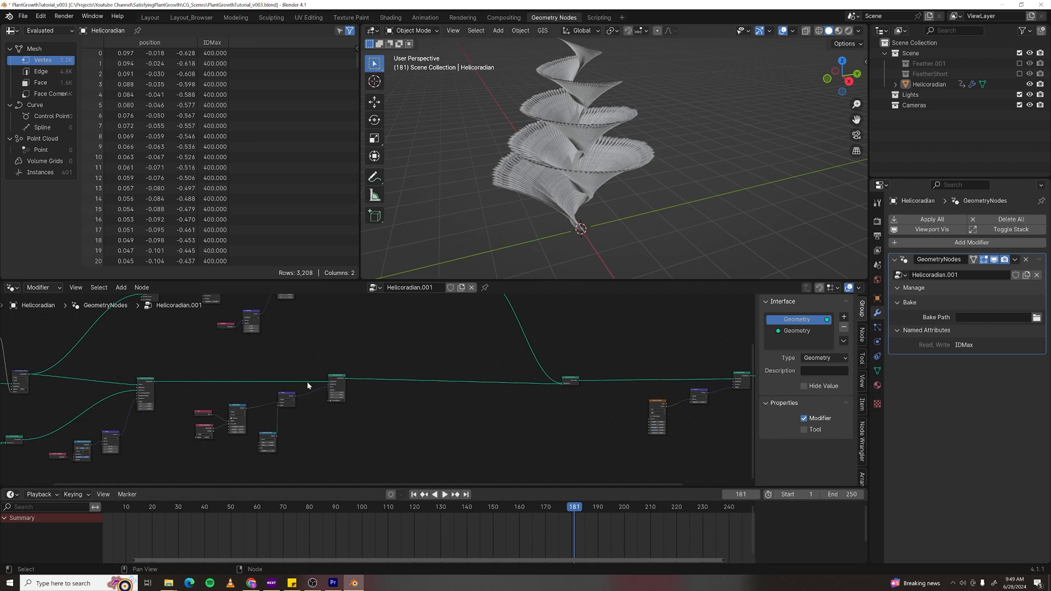
scroll(586, 179, up, 5)
middle_drag(586, 178, 605, 167)
scroll(575, 191, down, 4)
middle_drag(583, 212, 605, 220)
middle_drag(601, 340, 596, 364)
middle_drag(359, 348, 438, 345)
middle_drag(513, 345, 554, 345)
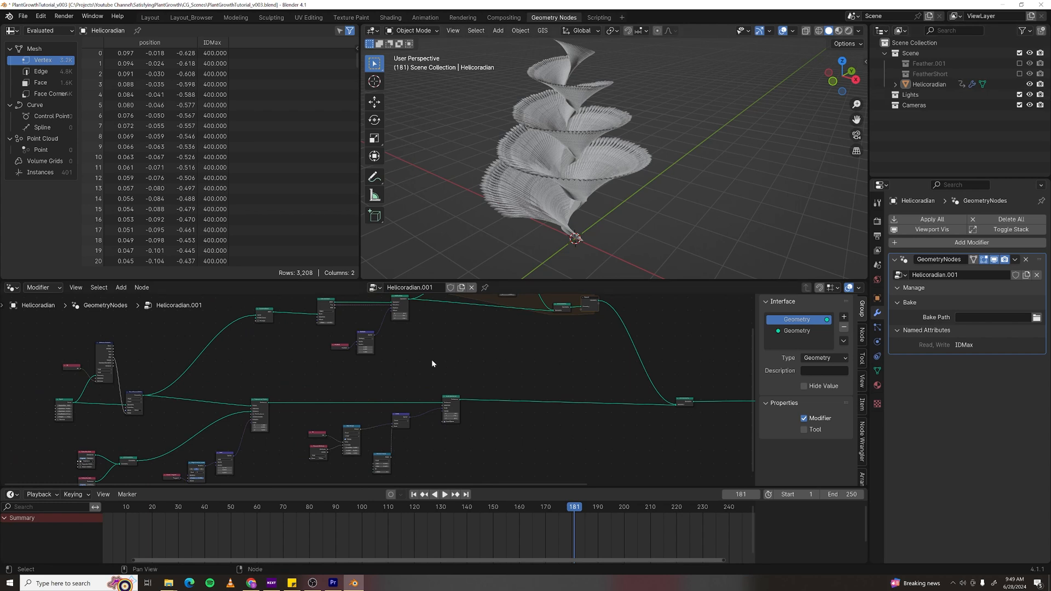
- Route the two links leaving the Store Named Attribute node through a shared reroute point
middle_drag(236, 359, 503, 357)
scroll(345, 409, up, 2)
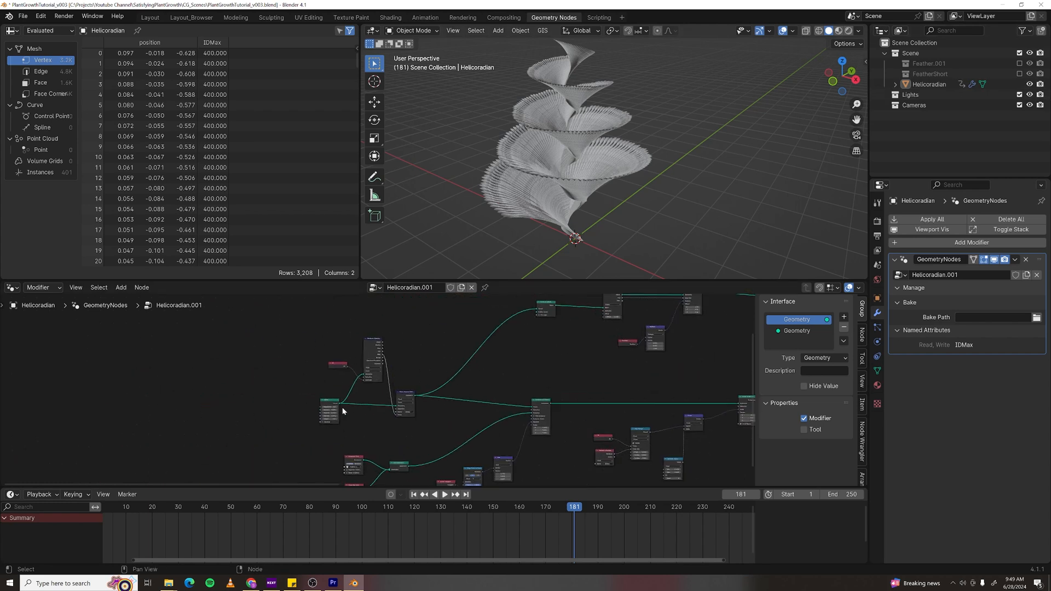
mouse_move(286, 313)
mouse_down()
mouse_move(406, 403)
mouse_move(291, 343)
mouse_up()
shift+right_drag(432, 362, 441, 421)
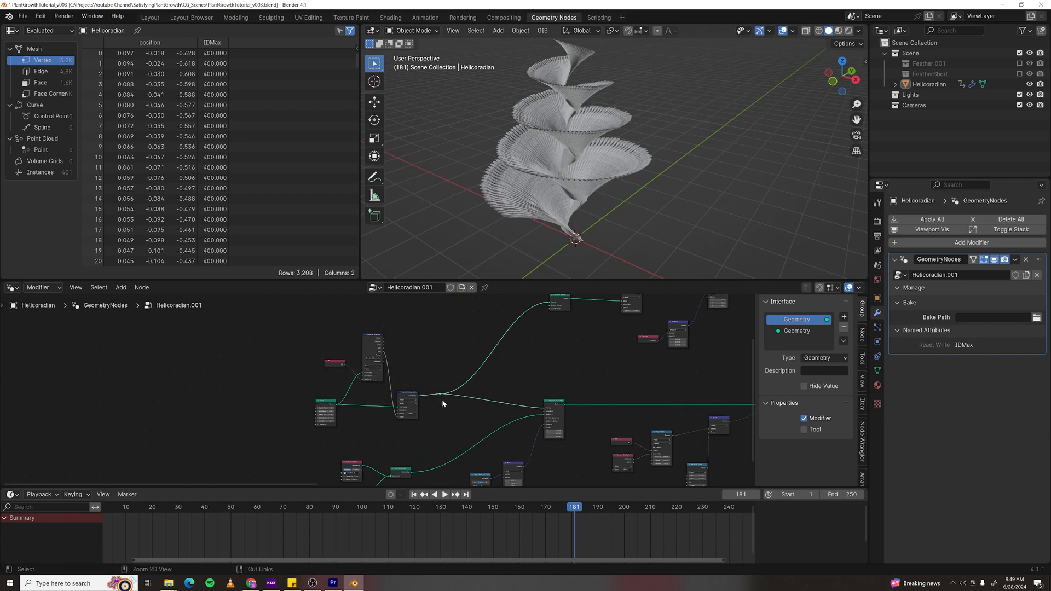
- Group the spiral curve, ID, Attribute Statistic and Store Named Attribute nodes, and connect the stored geometry to the Group Output
drag(275, 315, 446, 386)
key(ctrl+g)
scroll(456, 428, up, 2)
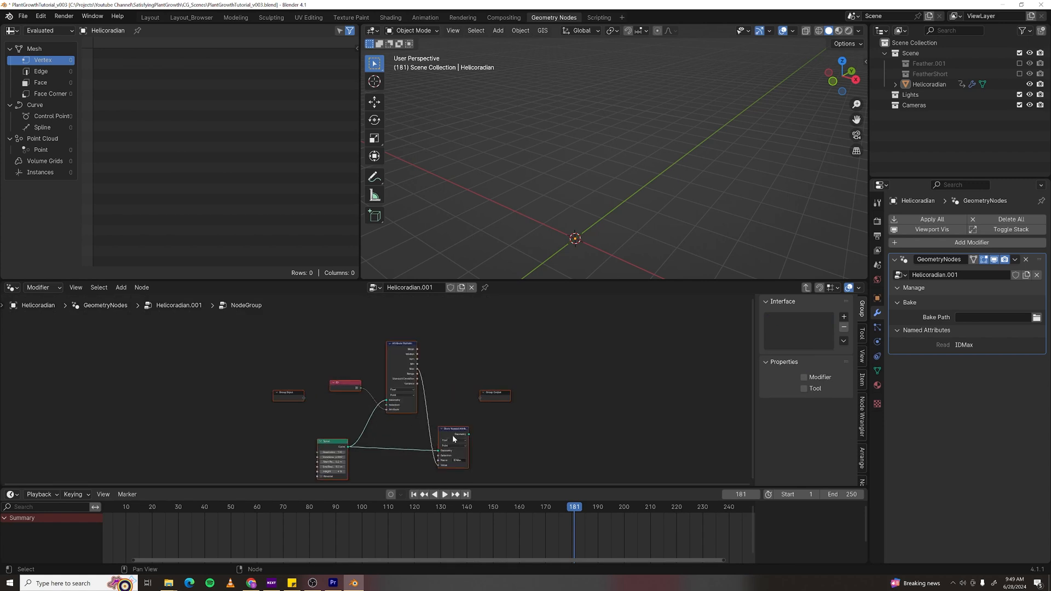
drag(470, 435, 481, 397)
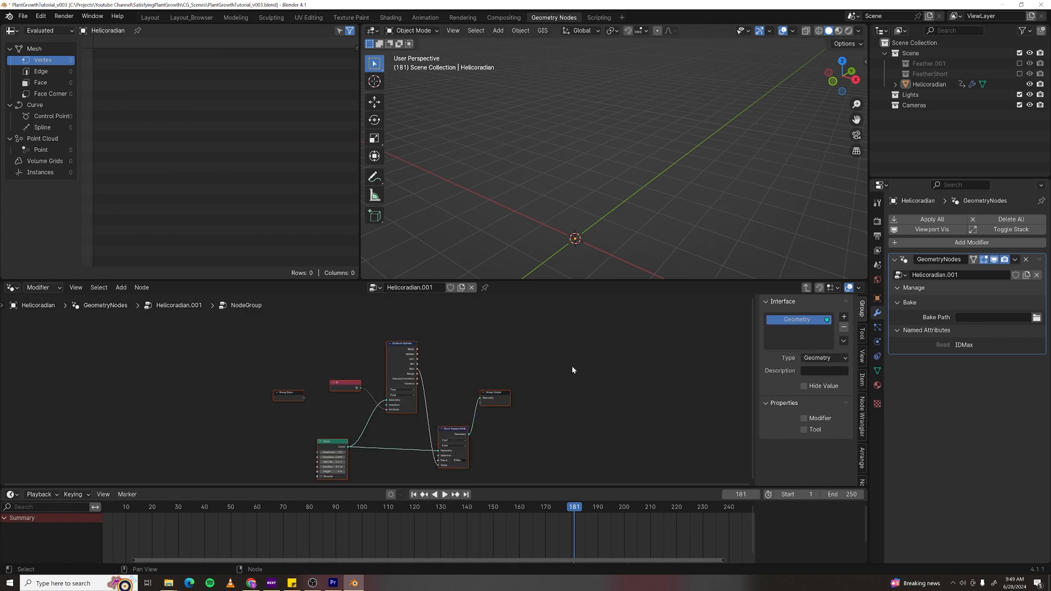
key(Tab)
- Link the new node group's geometry to the Curve to Mesh node and to the Instance on Points node
scroll(438, 375, down, 6)
middle_drag(434, 368, 330, 359)
scroll(384, 400, up, 2)
drag(283, 376, 470, 299)
middle_drag(446, 304, 445, 356)
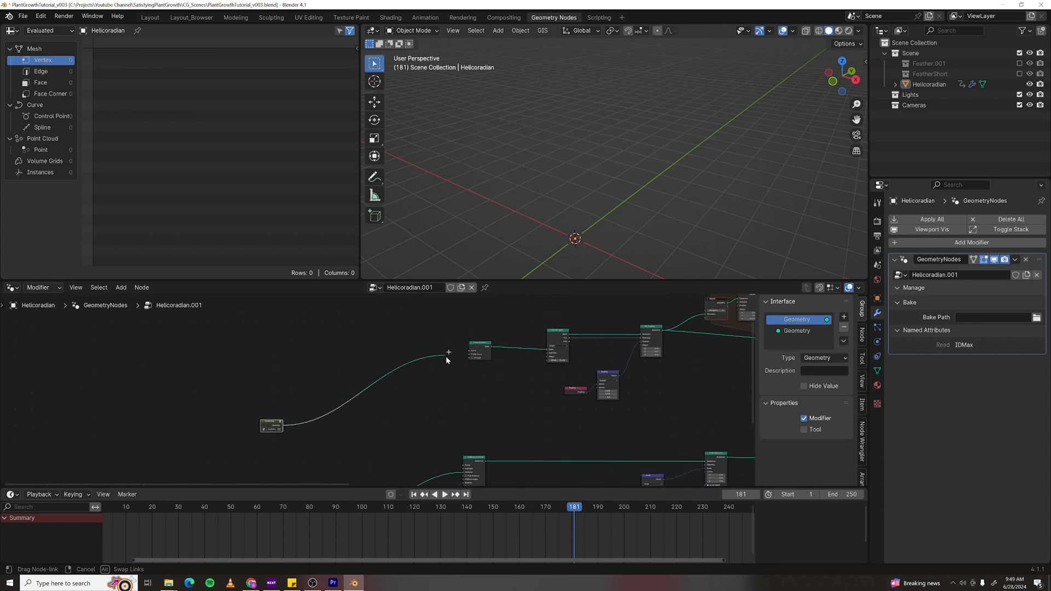
drag(283, 426, 464, 466)
middle_drag(458, 405, 511, 370)
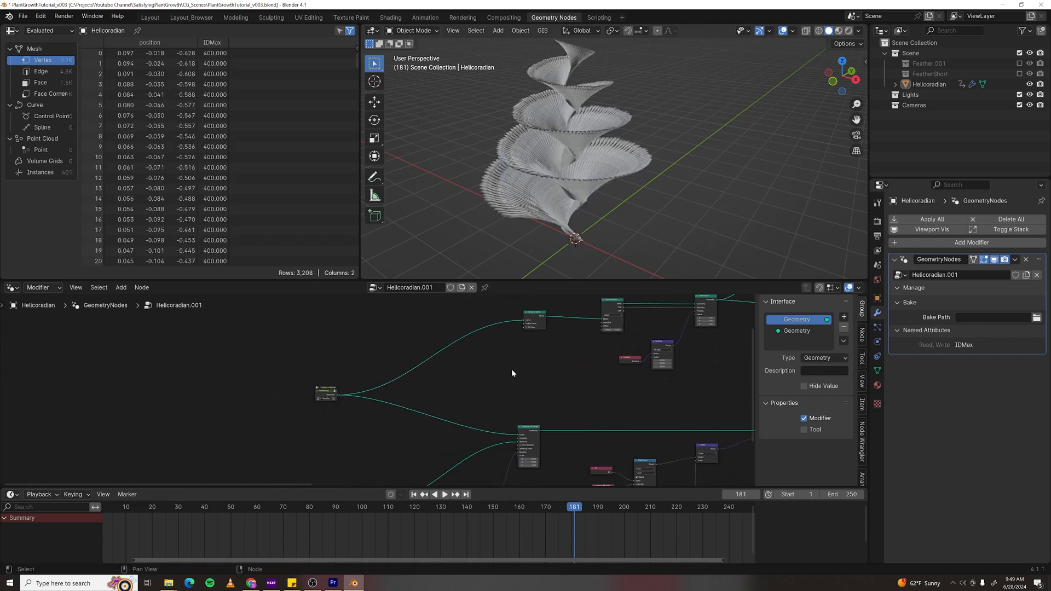
- Rename the node group as Spiral
scroll(334, 395, up, 3)
middle_drag(320, 427, 507, 409)
double_click(494, 388)
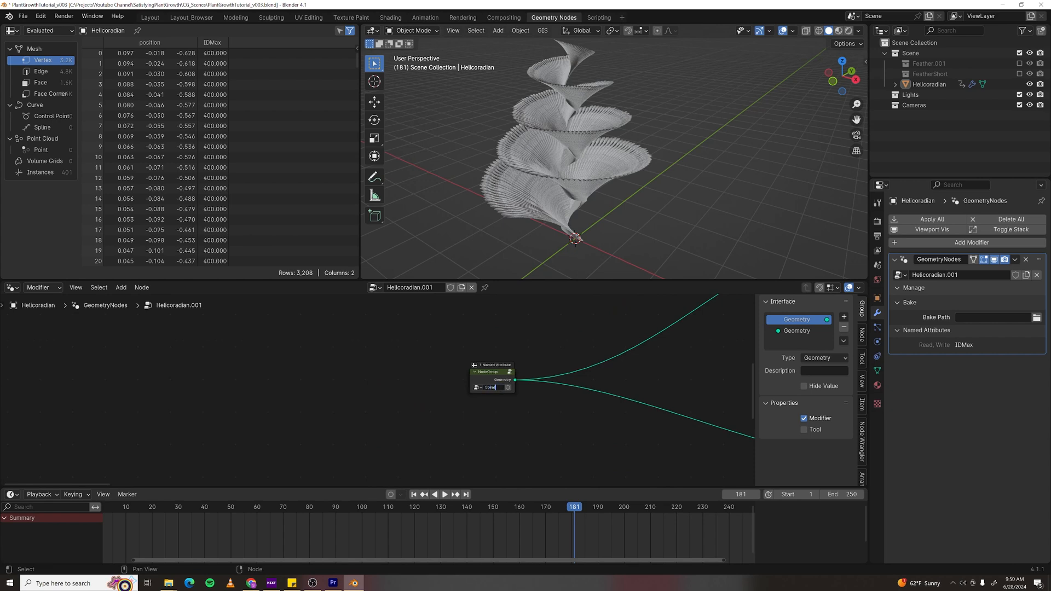
key(Home)
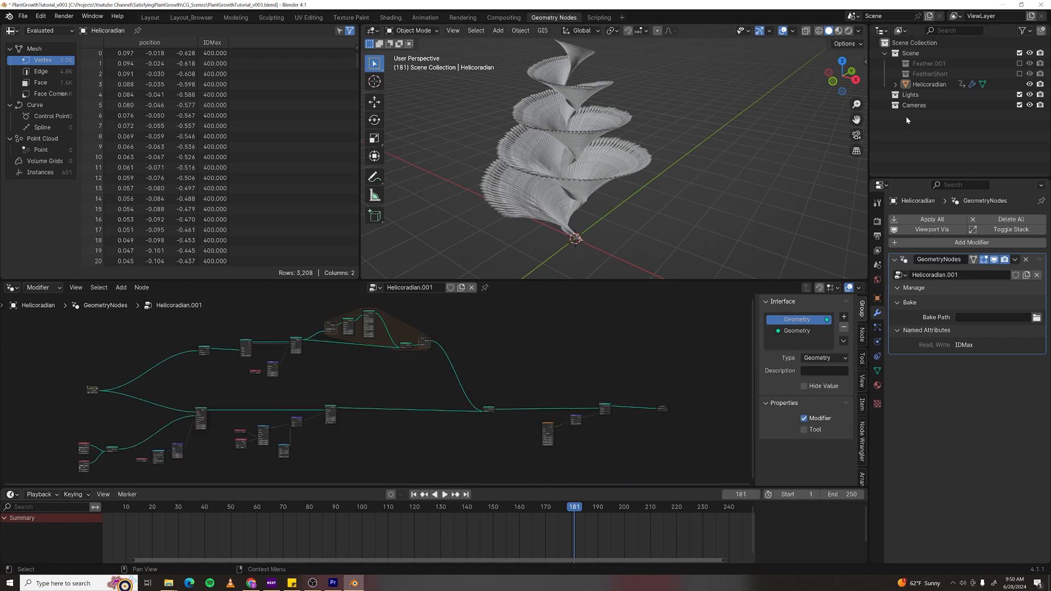
- Duplicate the Helicoradian object in place and rename the copy as Stem.001
click(929, 85)
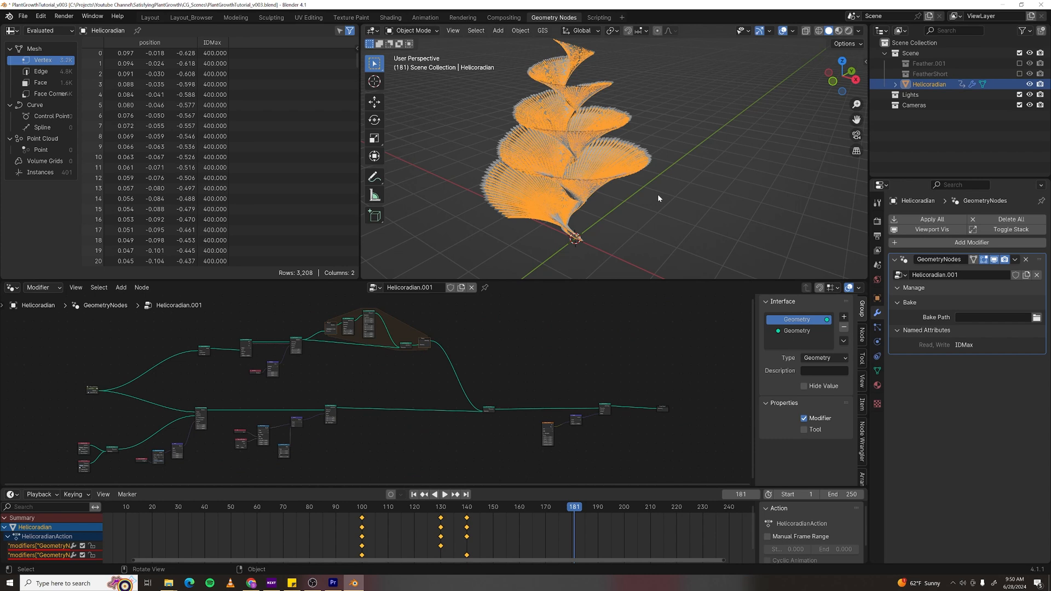
key(shift+d)
right_click(666, 208)
double_click(936, 94)
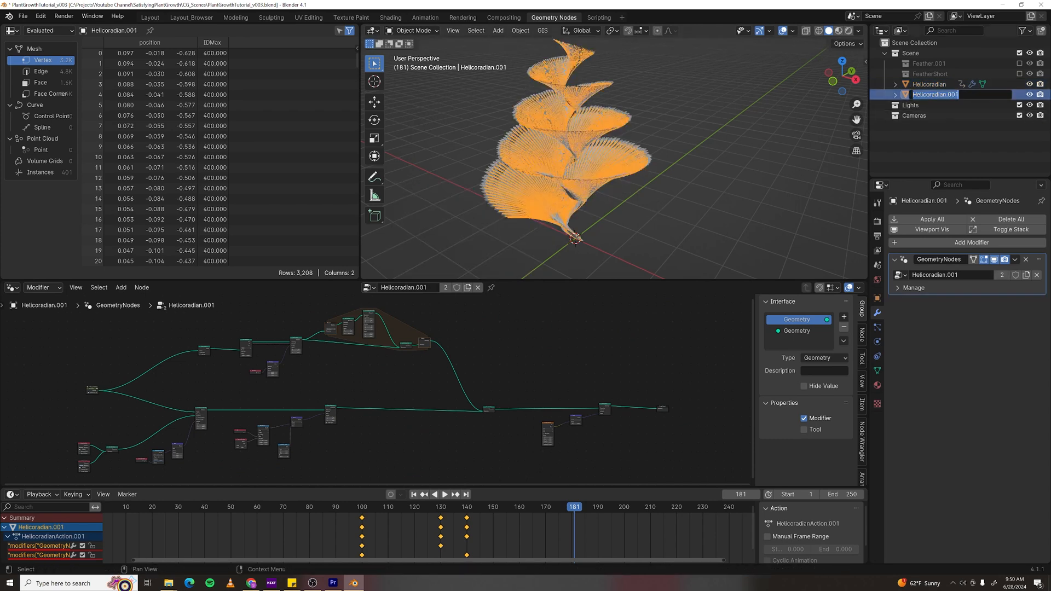
text(Stem.001)
key(Return)
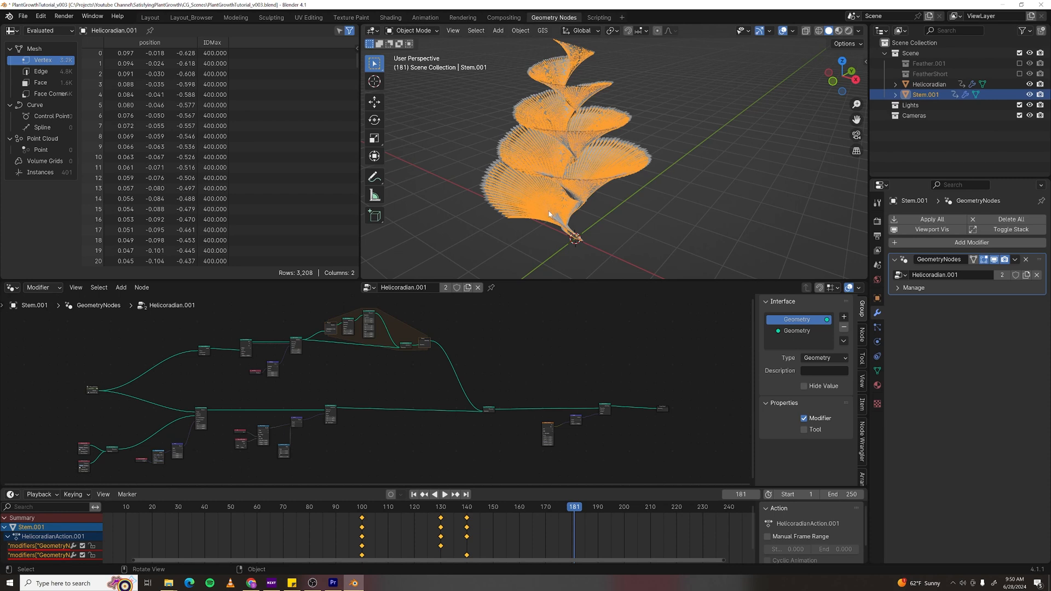
- Make the duplicate's node tree a single-user copy and name it Stem.001
click(445, 287)
double_click(429, 288)
text(Stem.001)
key(Return)
middle_drag(477, 352, 375, 328)
scroll(415, 330, up, 4)
scroll(373, 326, up, 2)
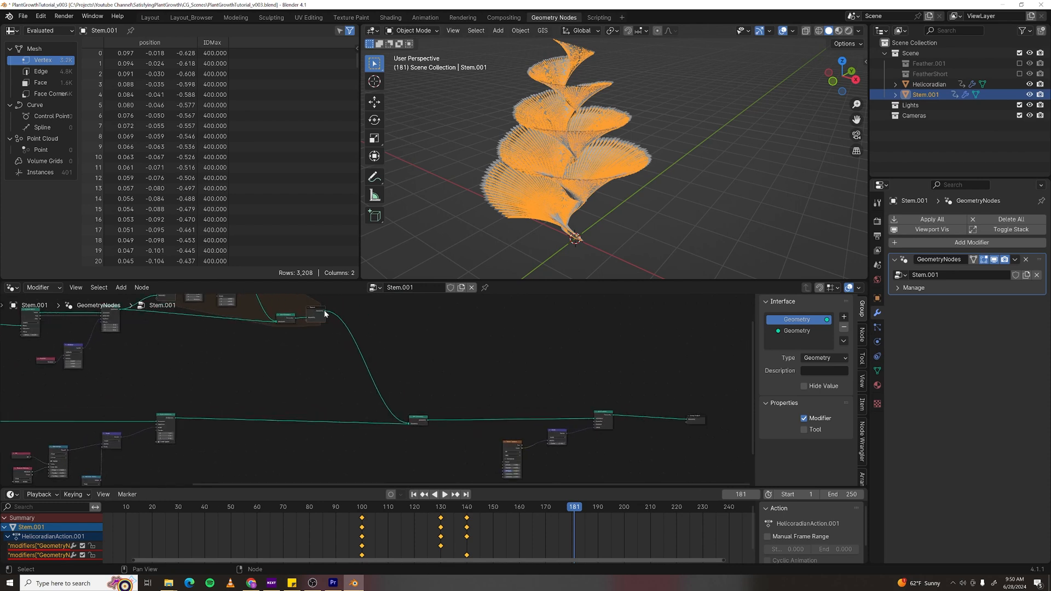
- Link the combined stem geometry directly to the Group Output and add a Solidify modifier to Stem.001
drag(324, 314, 685, 420)
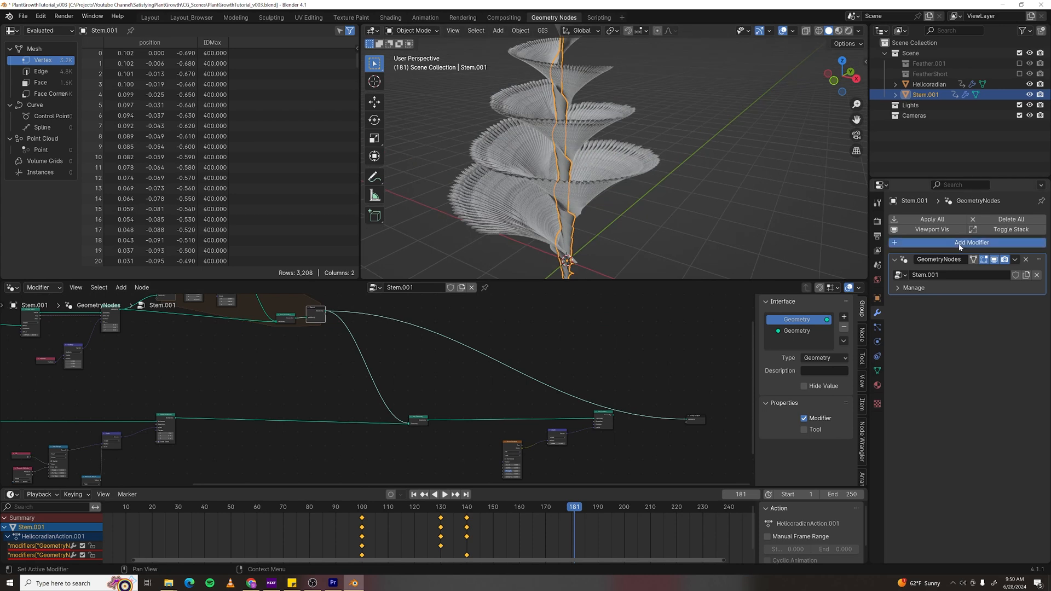
click(959, 243)
key(space)
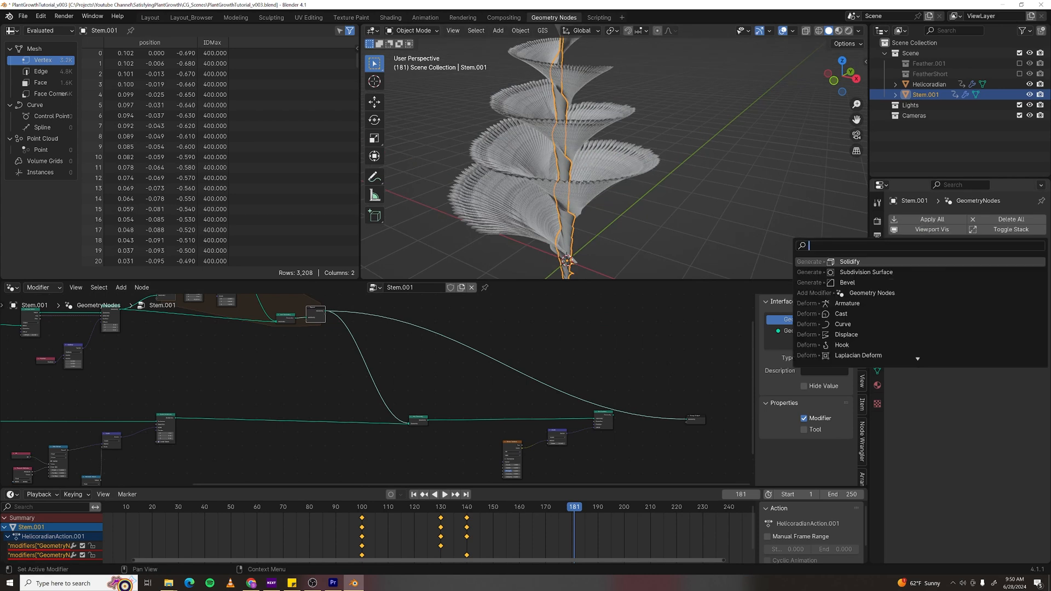
key(Return)
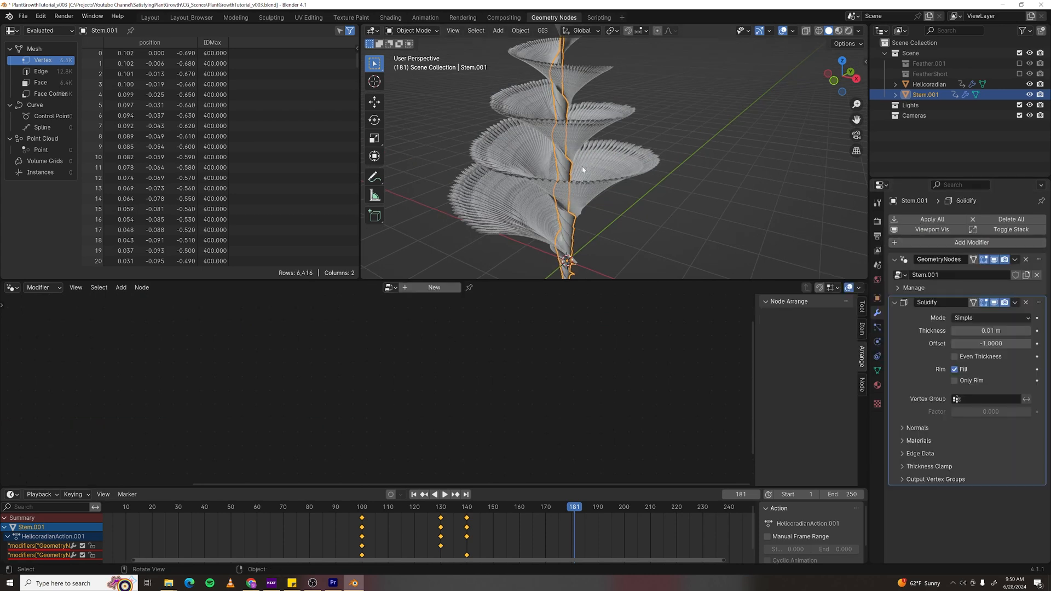
scroll(605, 178, up, 5)
middle_drag(725, 179, 684, 200)
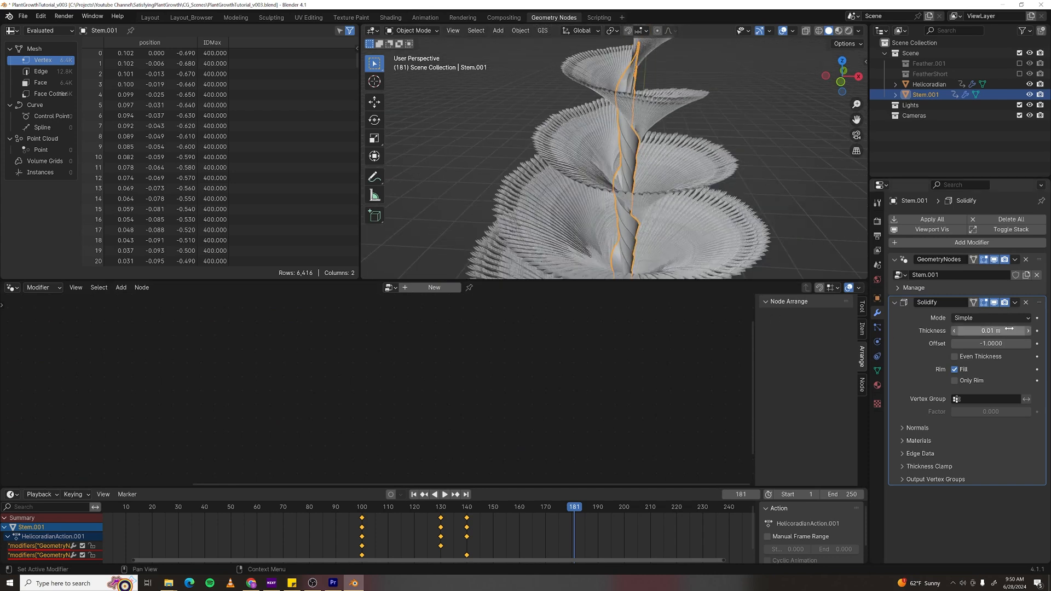
scroll(632, 208, up, 5)
middle_drag(614, 158, 659, 155)
scroll(598, 182, down, 5)
scroll(666, 153, down, 3)
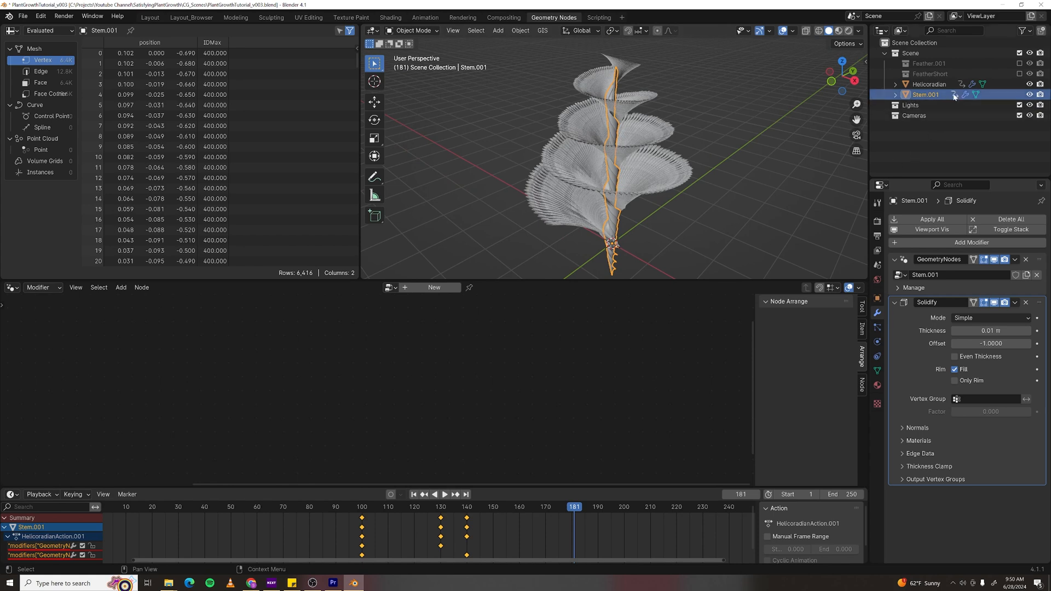
- Bring Stem.001 into the Helicoradian node tree as an Object Info node, replacing the old stem link into Join Geometry with its geometry
click(928, 85)
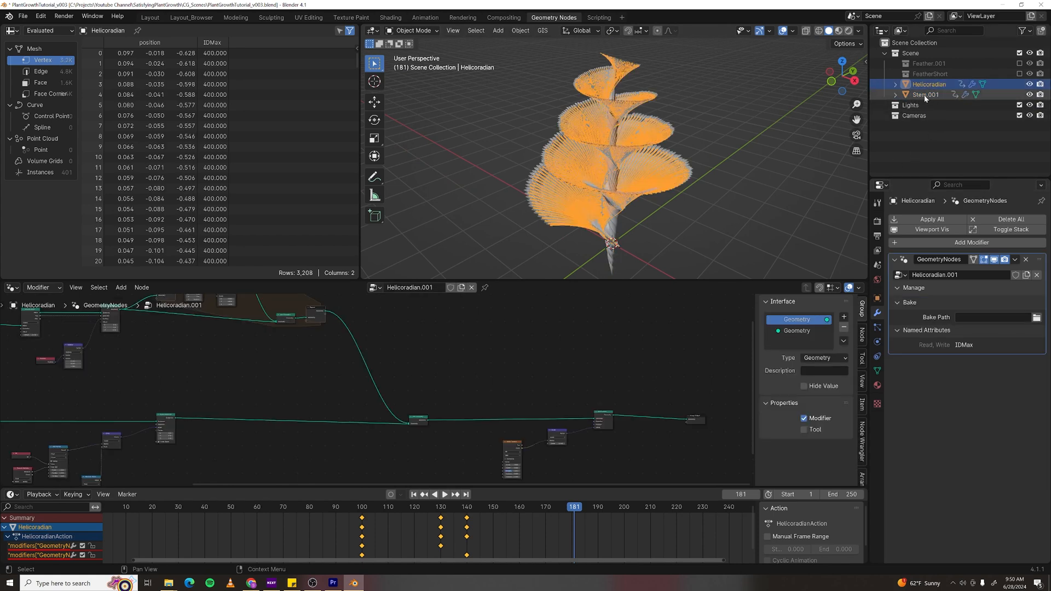
drag(926, 96, 301, 359)
scroll(328, 383, up, 3)
middle_drag(330, 386, 412, 368)
scroll(412, 368, down, 2)
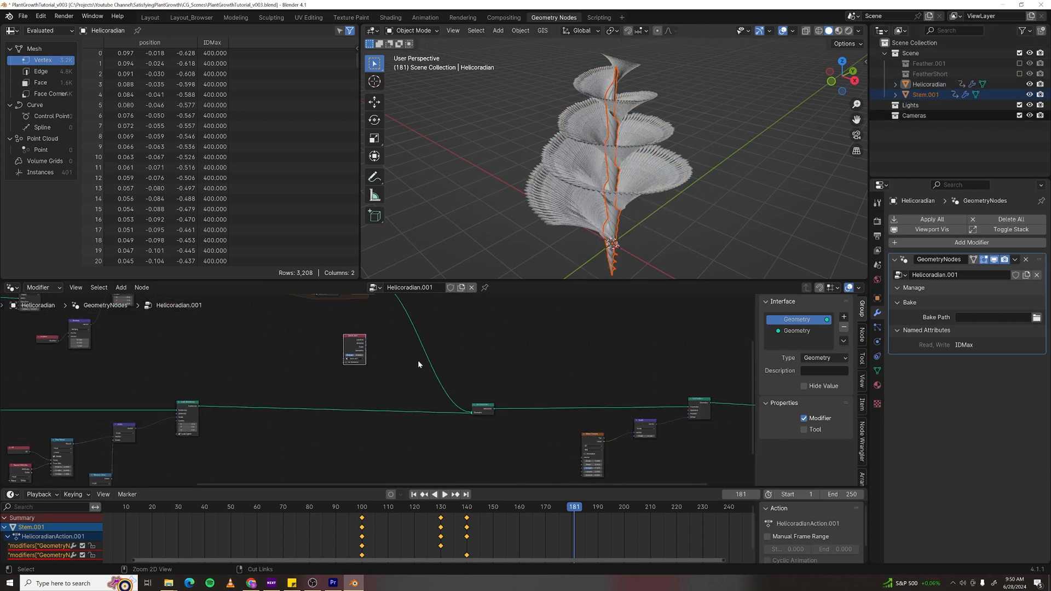
ctrl+middle_drag(435, 348, 371, 328)
drag(361, 337, 508, 422)
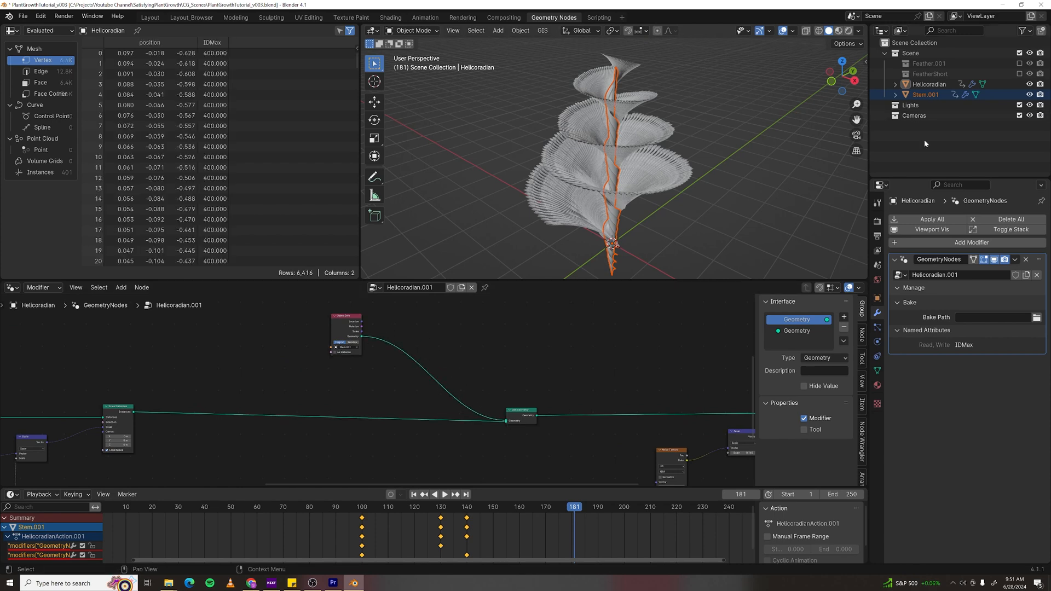
- Hide Stem.001 in the viewport and insert a Geometry to Instance node between its Object Info node and Join Geometry
click(1029, 94)
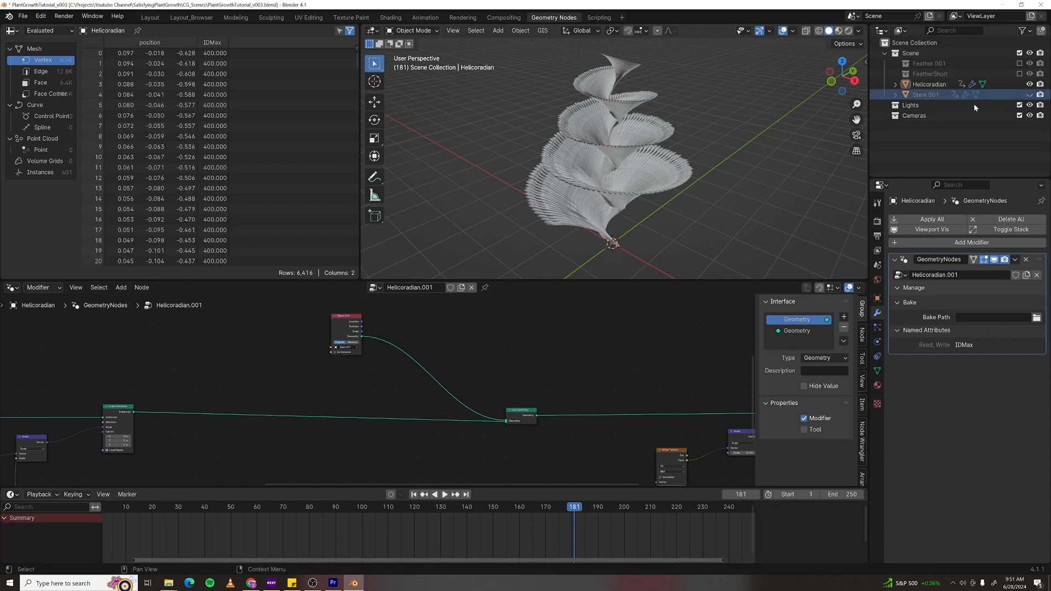
scroll(495, 364, down, 2)
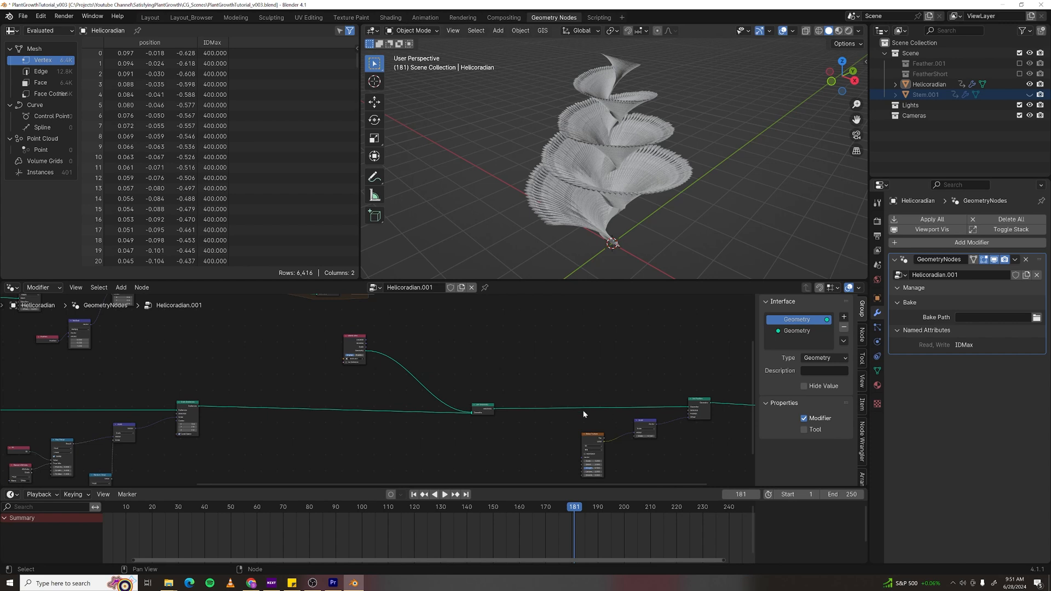
scroll(470, 346, up, 2)
key(F3)
text(geometry to)
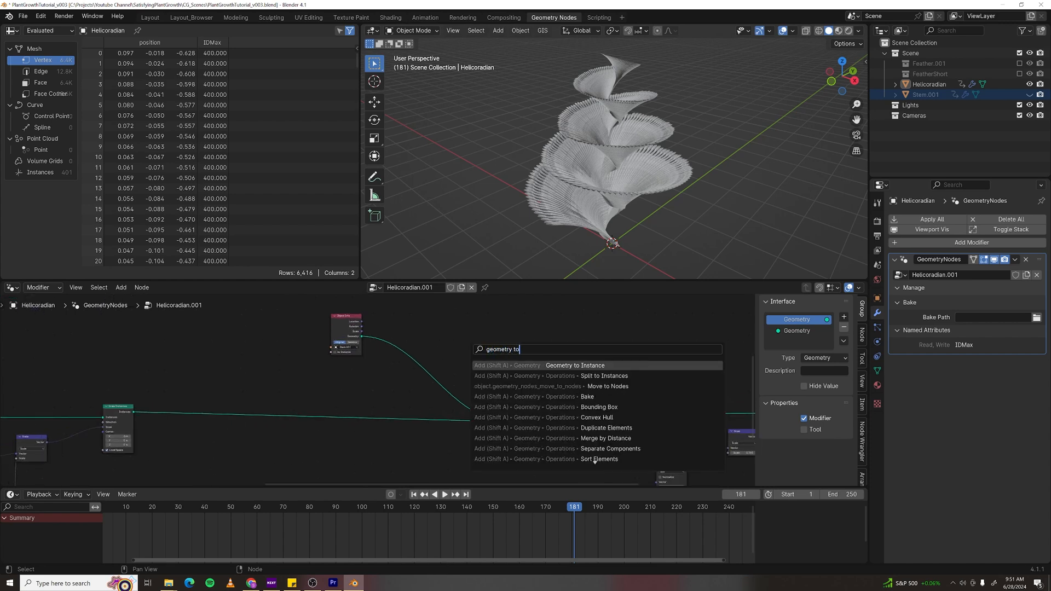
key(Return)
click(427, 375)
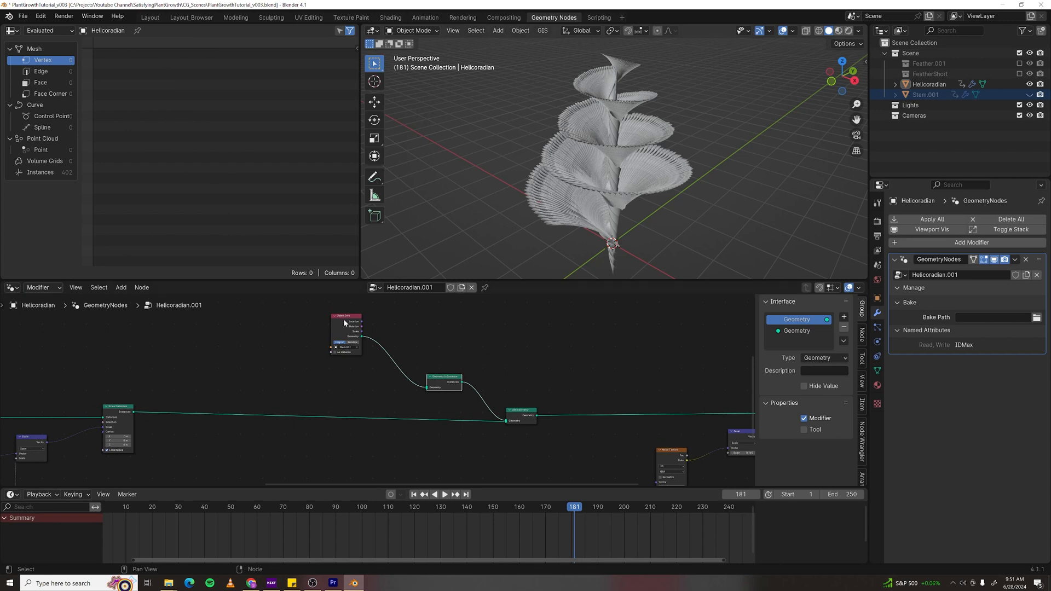
drag(344, 319, 329, 309)
drag(437, 378, 454, 384)
- Move the Set Position node between Scale Instances and Join Geometry, and bring its Noise Texture and Scale nodes alongside
click(667, 372)
middle_drag(669, 372, 525, 357)
scroll(526, 357, down, 5)
scroll(627, 426, up, 2)
click(601, 362)
key(g)
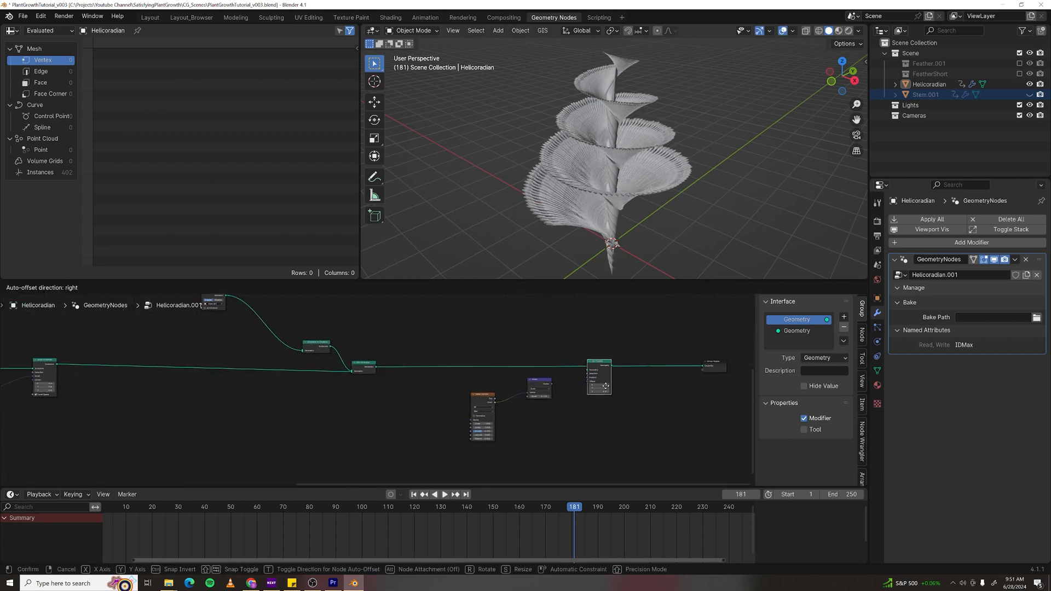
click(265, 387)
click(464, 387)
drag(464, 386, 589, 445)
key(g)
click(217, 432)
scroll(236, 425, up, 1)
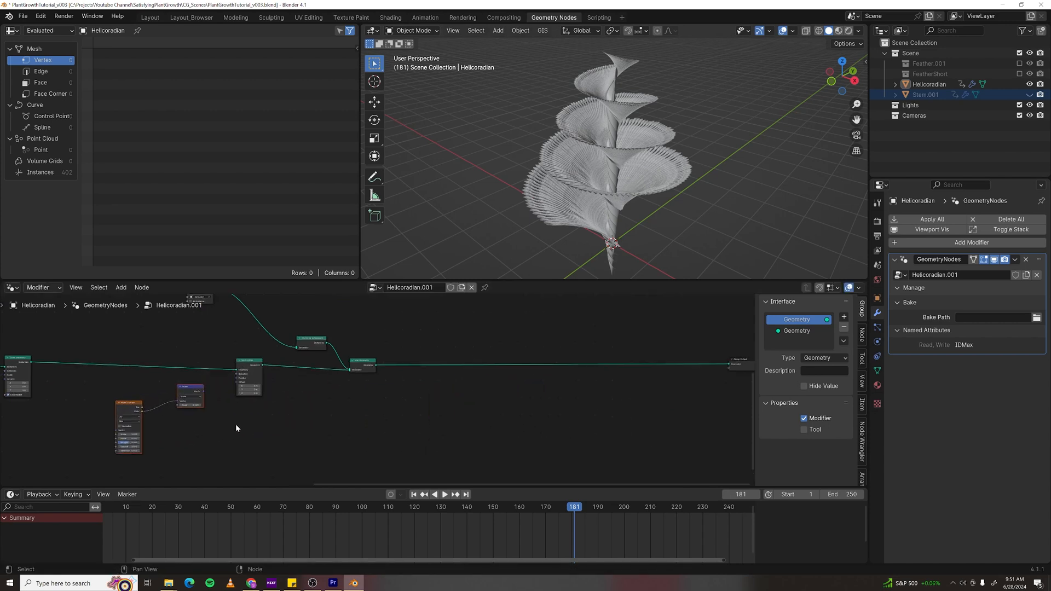
- Link the noise Scale node's vector to the Offset of the relocated Set Position node
scroll(236, 425, up, 3)
middle_drag(257, 413, 422, 440)
scroll(366, 427, up, 3)
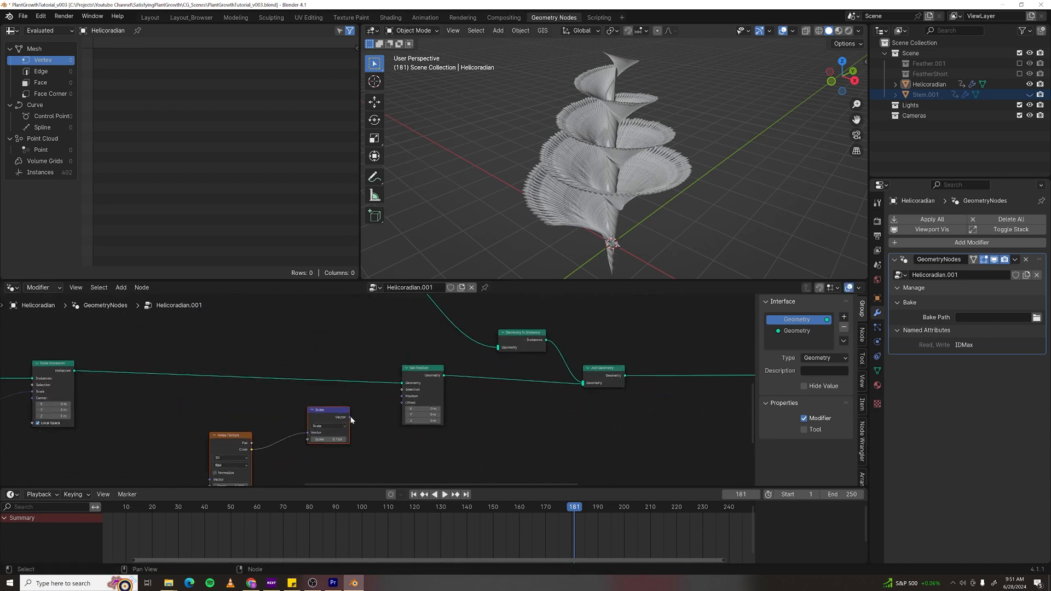
drag(350, 418, 403, 406)
middle_drag(489, 411, 516, 439)
scroll(471, 408, down, 2)
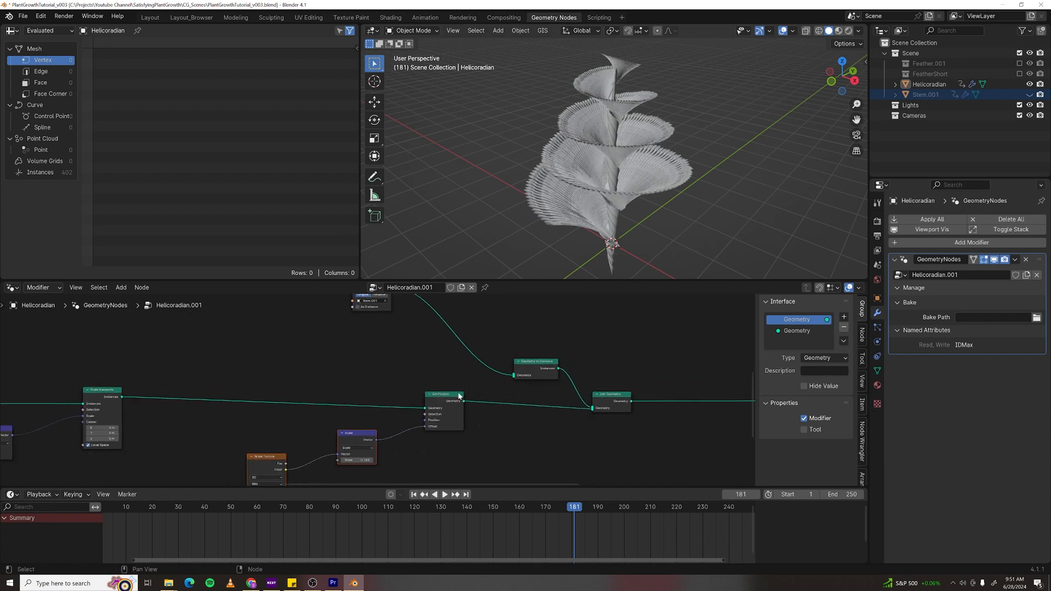
- Duplicate Set Position onto the stem branch before Geometry to Instance and link the noise Scale node's vector to its Offset
click(446, 395)
key(shift+d)
click(450, 330)
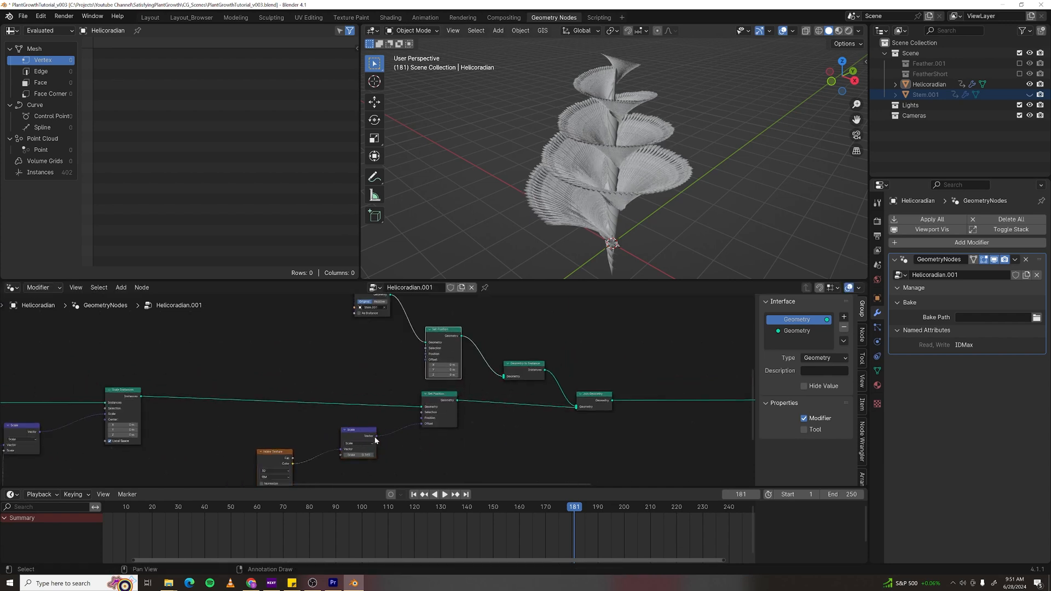
drag(377, 437, 426, 359)
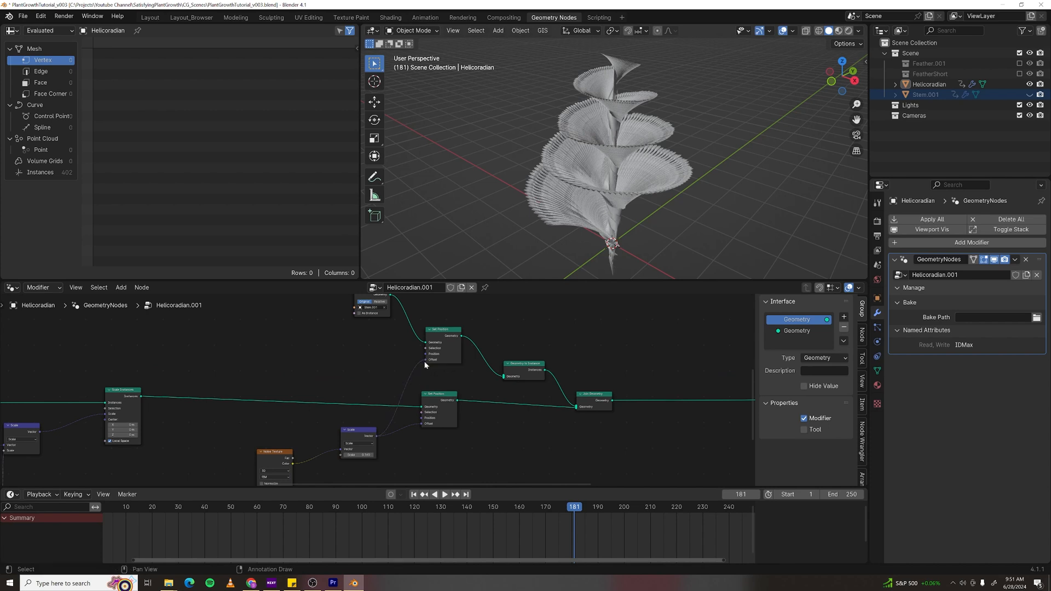
middle_drag(641, 220, 679, 158)
scroll(643, 192, up, 5)
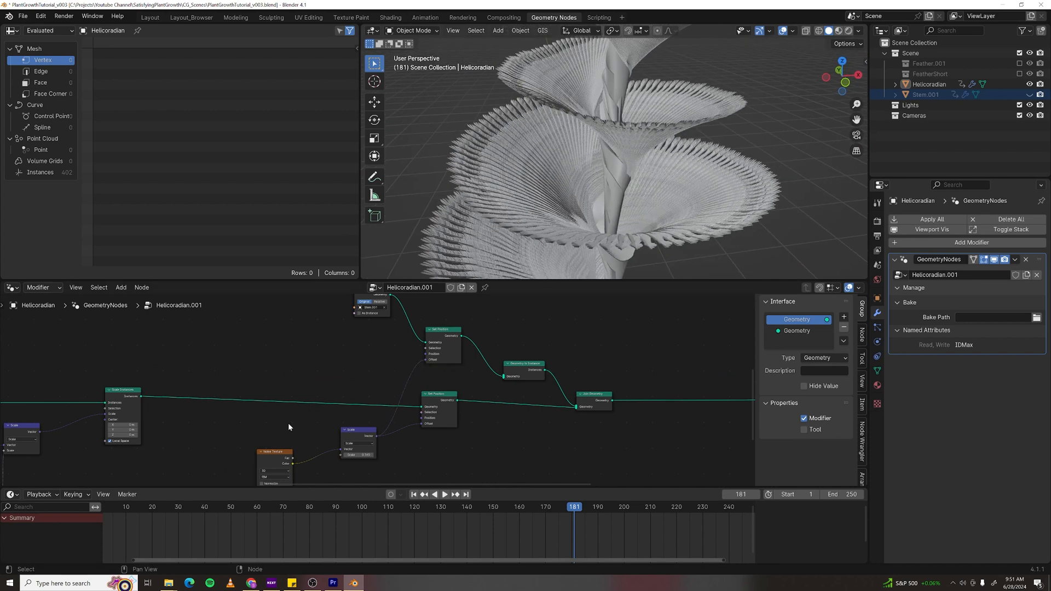
- Set the Noise Texture scale to 0.5 and test the displacement by temporarily moving the Helicoradian object
middle_drag(346, 472, 439, 396)
scroll(377, 396, up, 3)
click(367, 426)
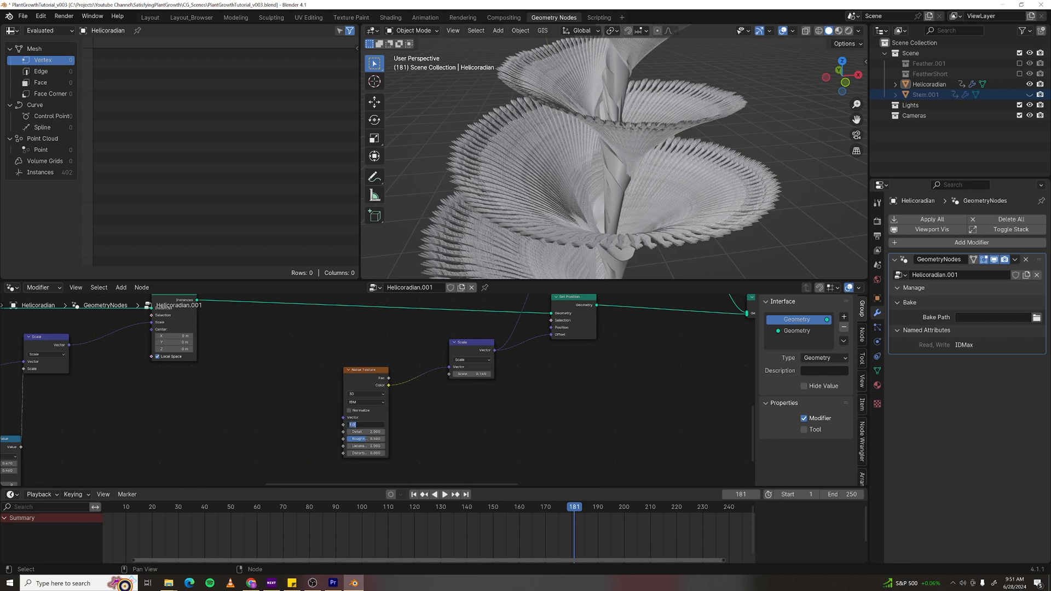
text(.5)
key(Return)
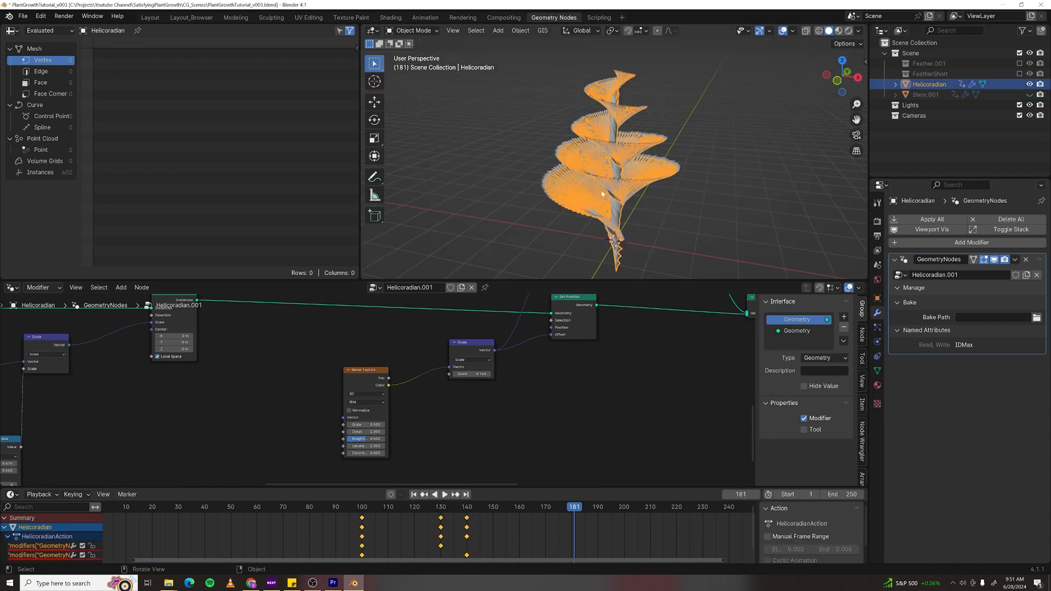
key(g)
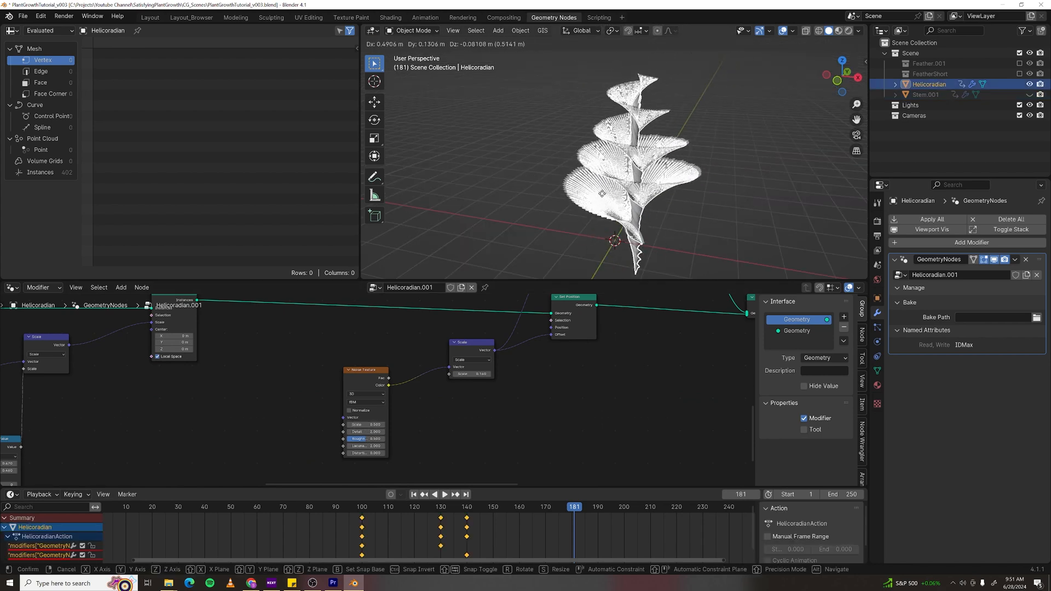
key(Escape)
- Examine the Feather's Hair material in the Shading workspace, from the wave and gradient textures through to the Principled Hair BSDF settings
click(926, 95)
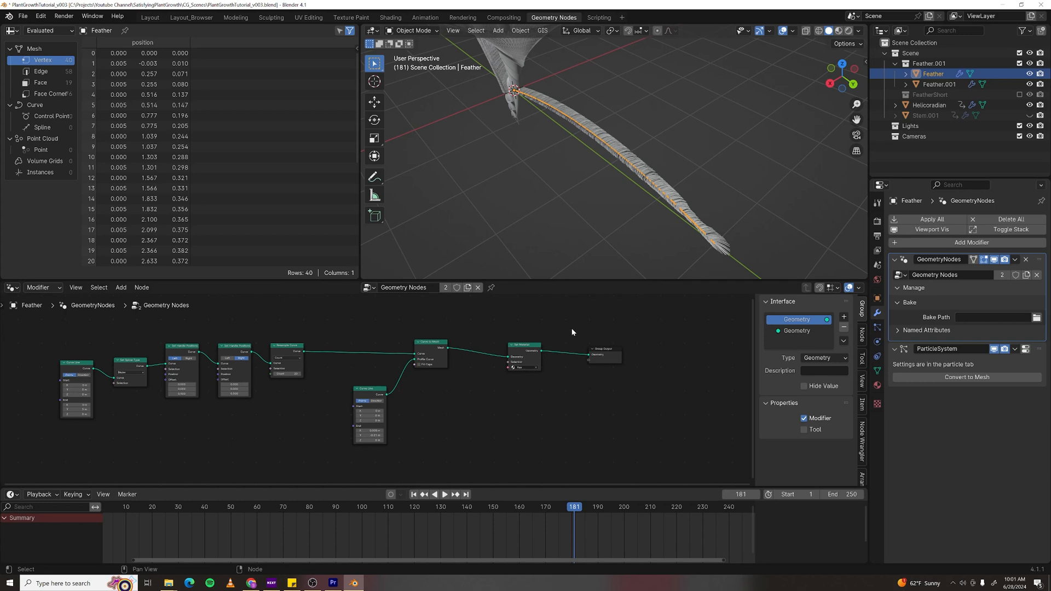
scroll(537, 424, up, 1)
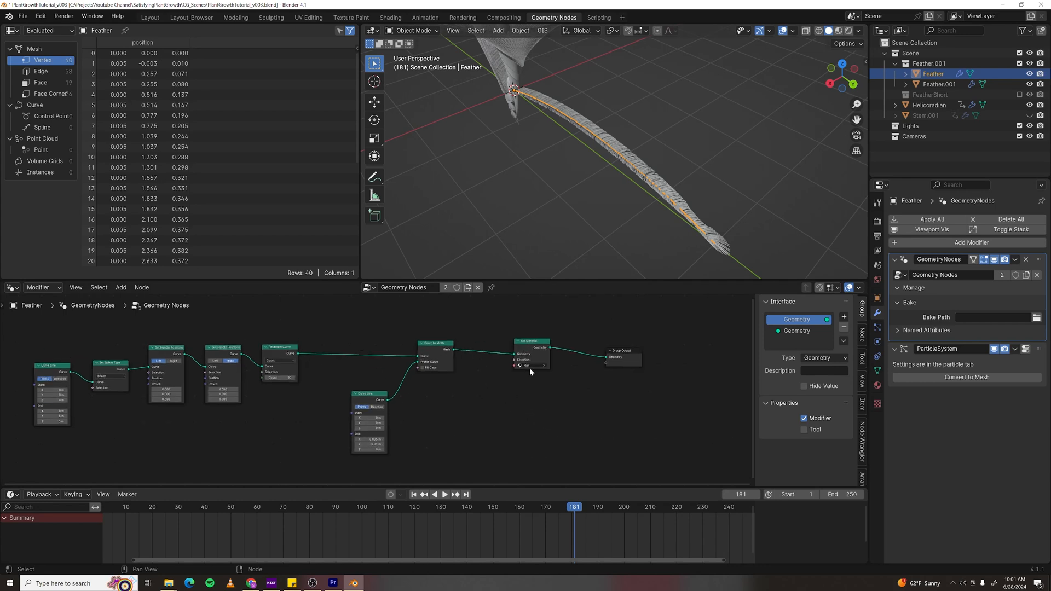
click(391, 17)
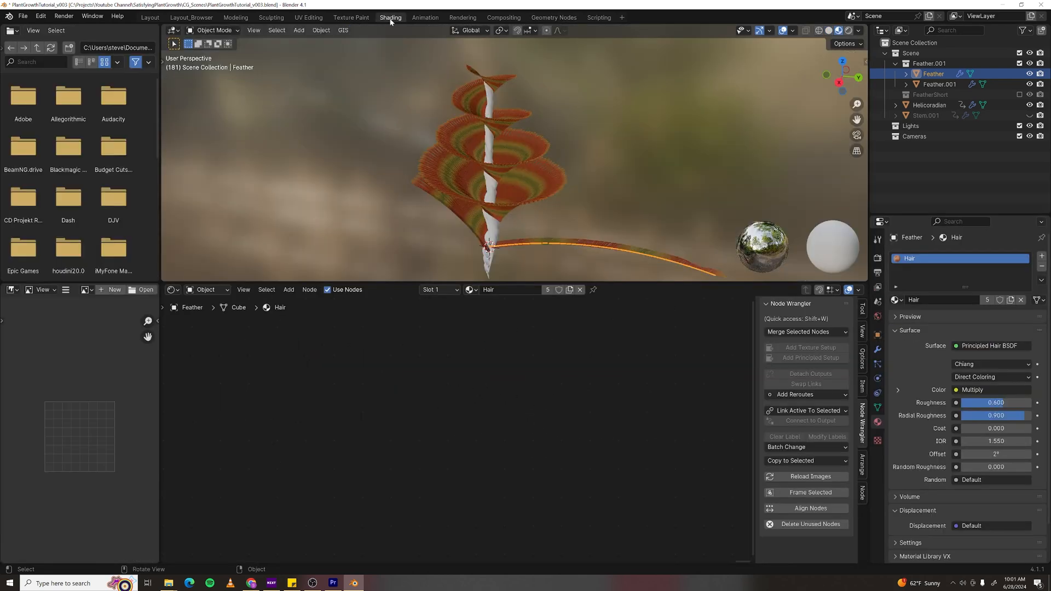
scroll(550, 184, up, 4)
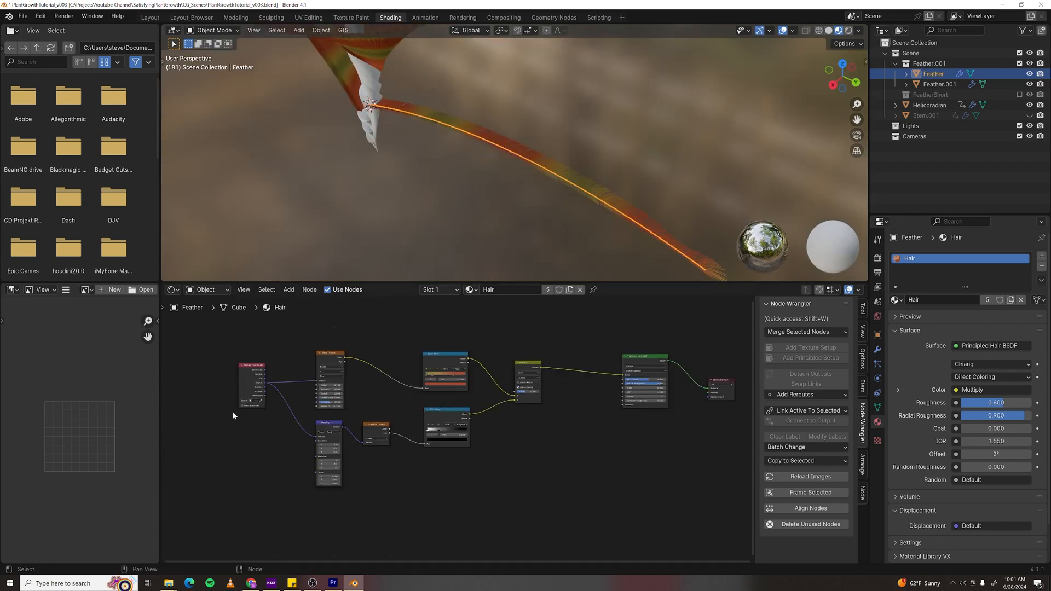
scroll(237, 425, up, 3)
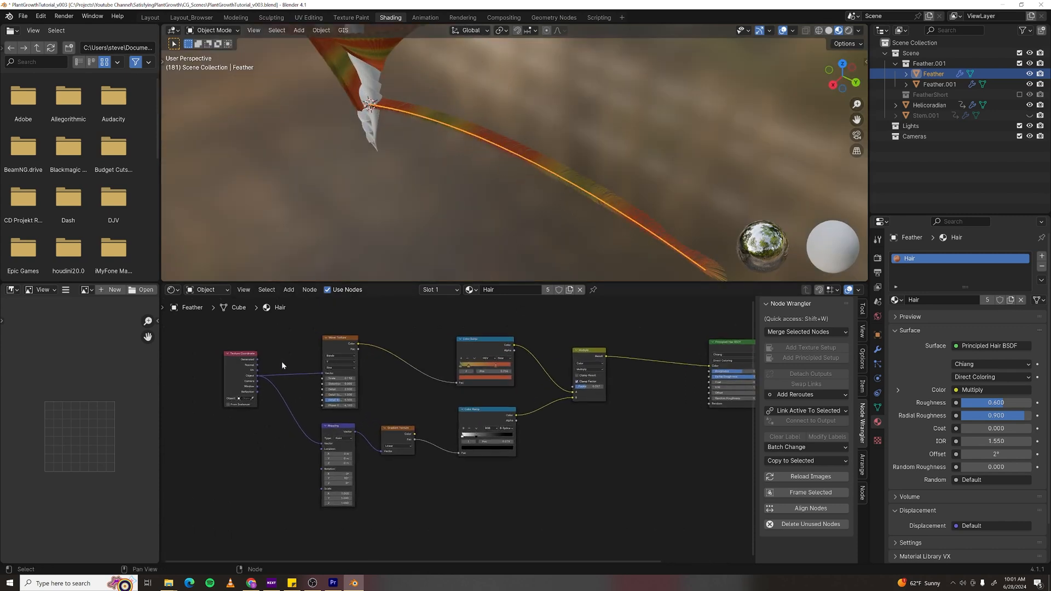
key(ctrl+space)
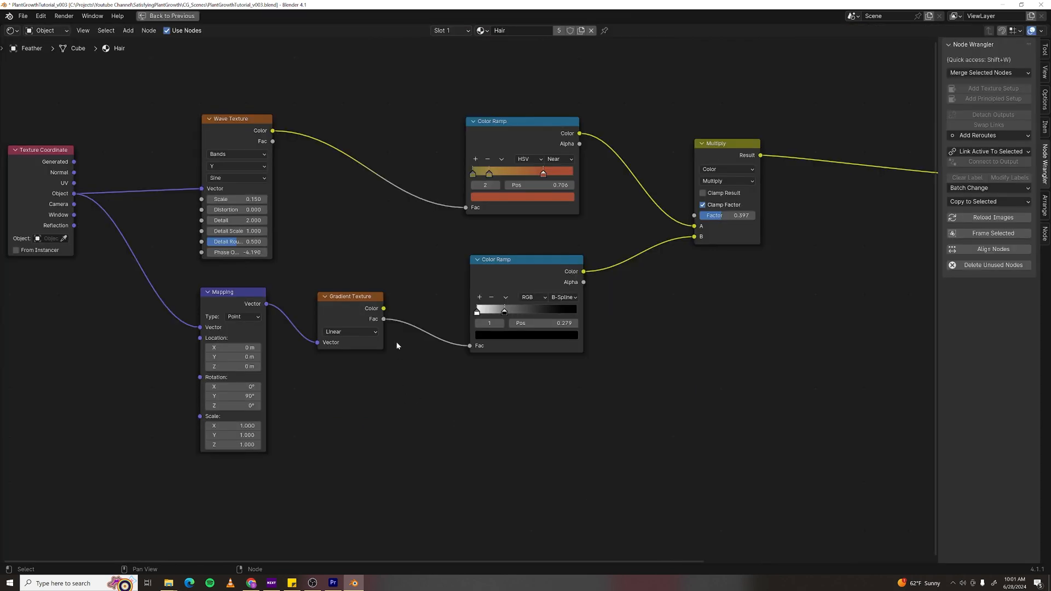
scroll(480, 435, down, 3)
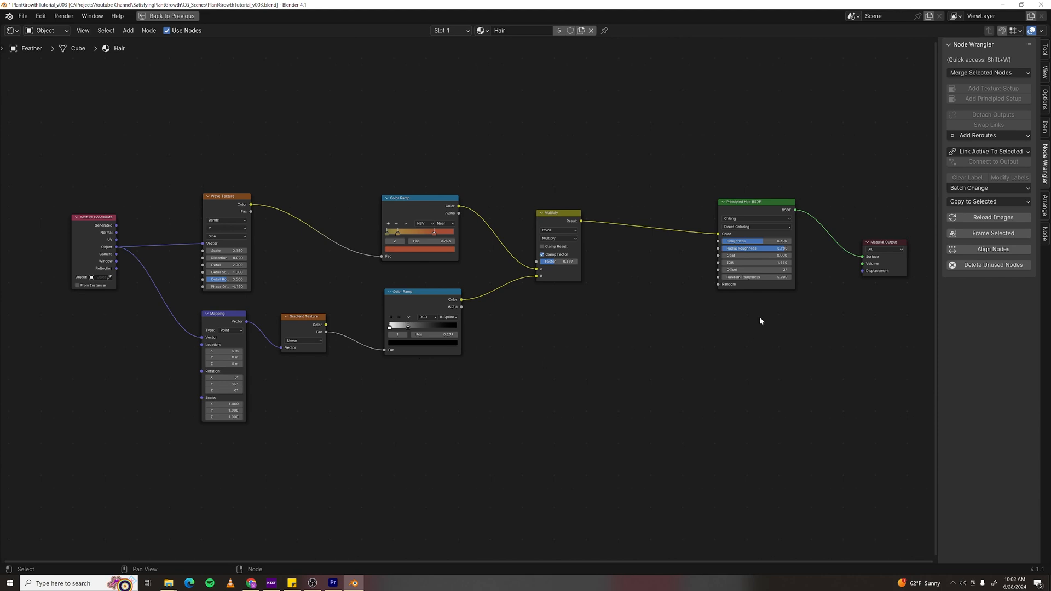
middle_drag(760, 316, 542, 364)
scroll(624, 345, up, 2)
scroll(614, 325, up, 2)
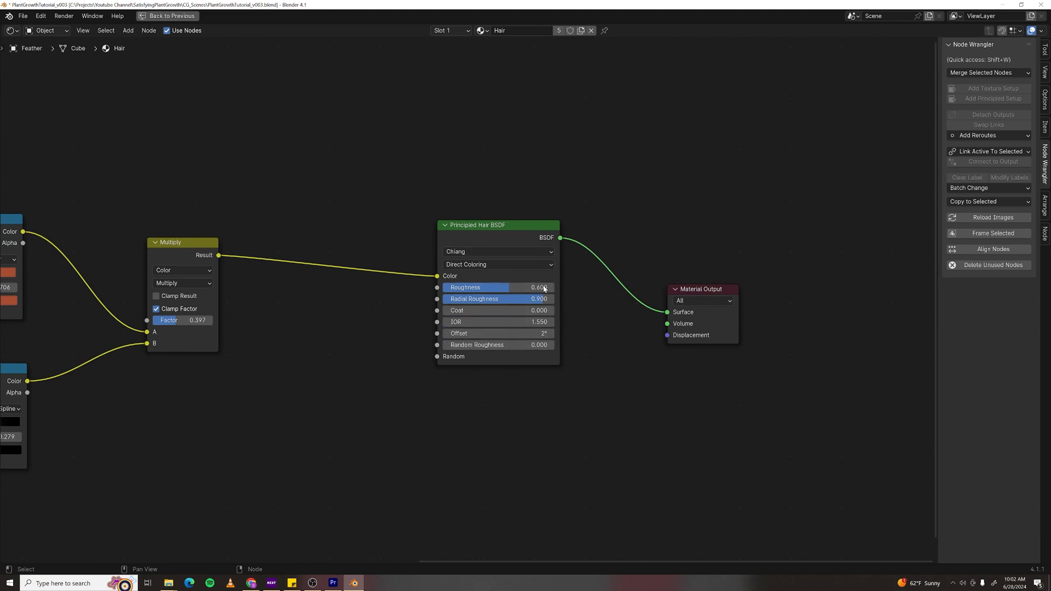
key(ctrl+space)
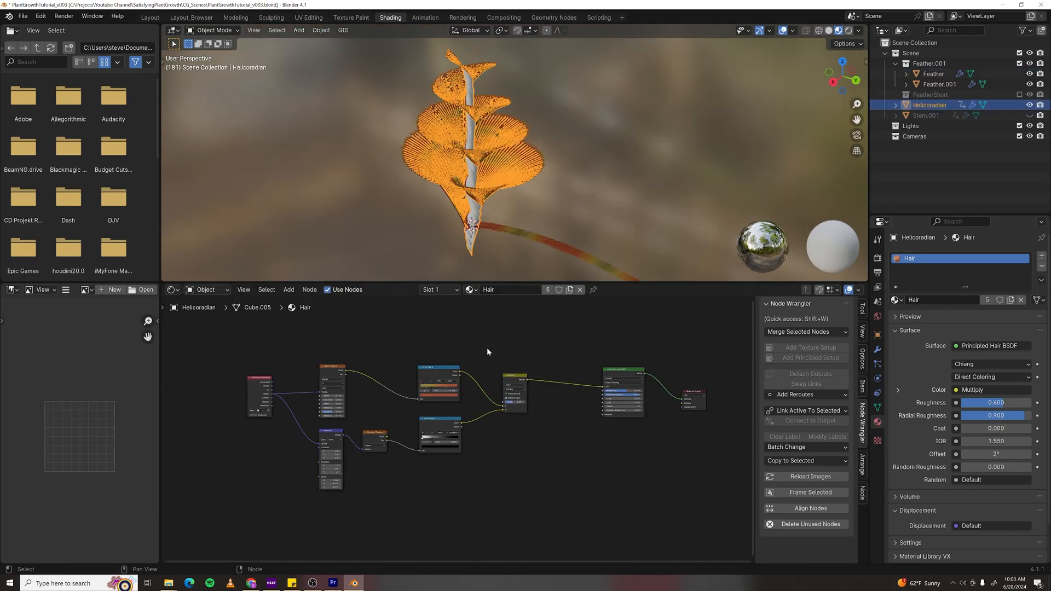
- Unhide Stem.001 and open its geometry node tree in the Geometry Nodes workspace, framing the stem group and the Group Output
click(930, 115)
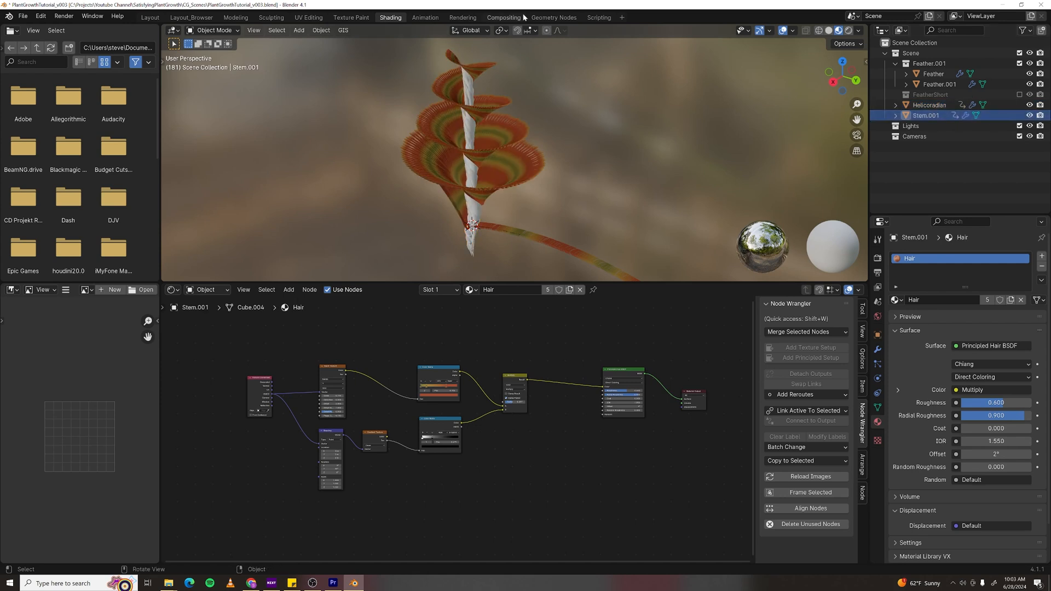
click(547, 20)
scroll(603, 115, down, 3)
shift+middle_drag(602, 115, 640, 189)
click(931, 115)
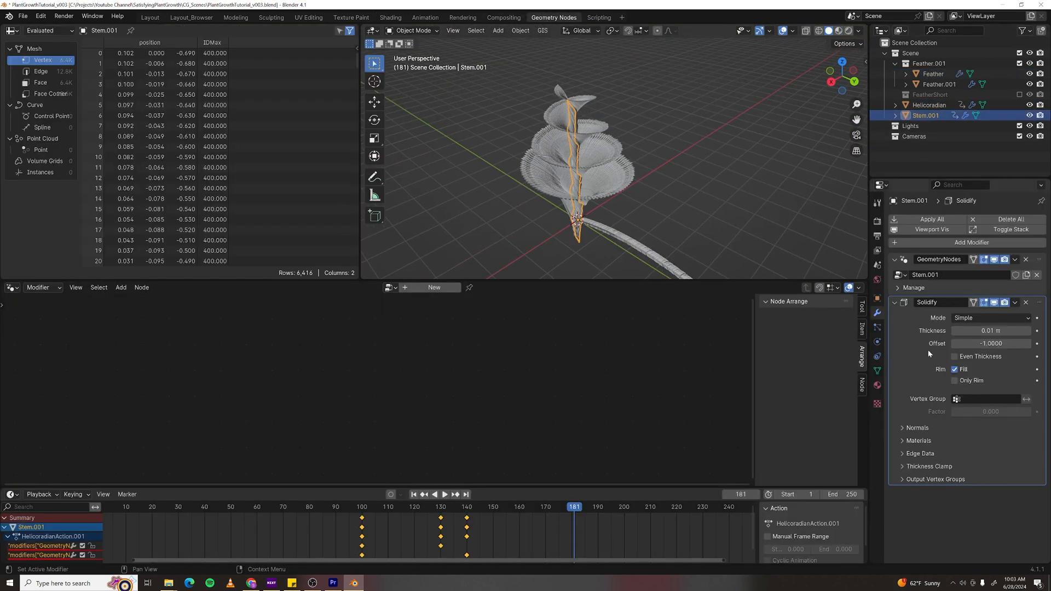
scroll(563, 405, down, 5)
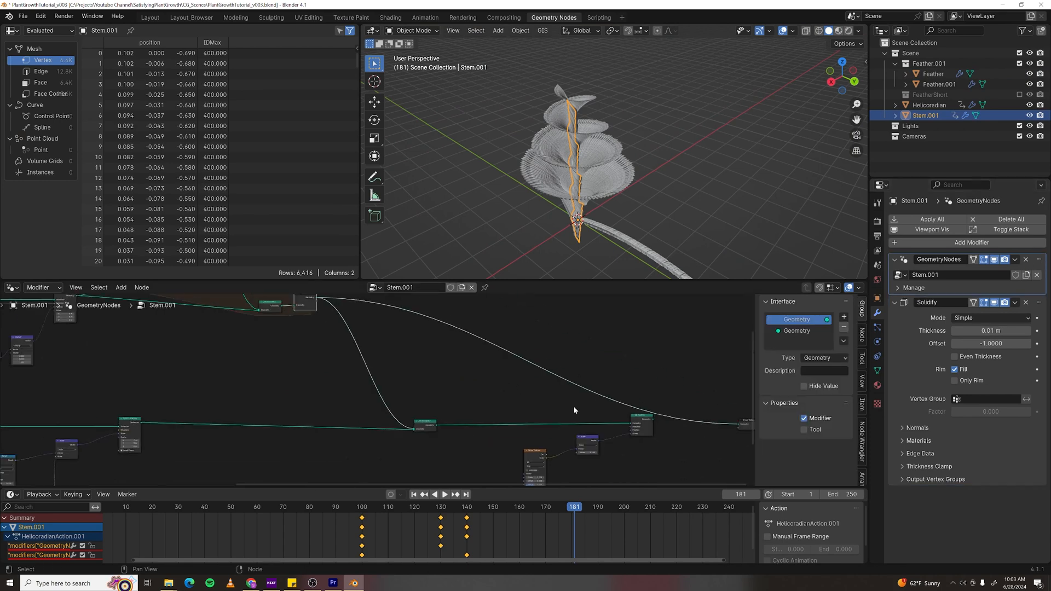
scroll(493, 355, up, 4)
middle_drag(488, 348, 484, 377)
scroll(504, 349, up, 1)
scroll(540, 362, down, 5)
scroll(480, 344, up, 1)
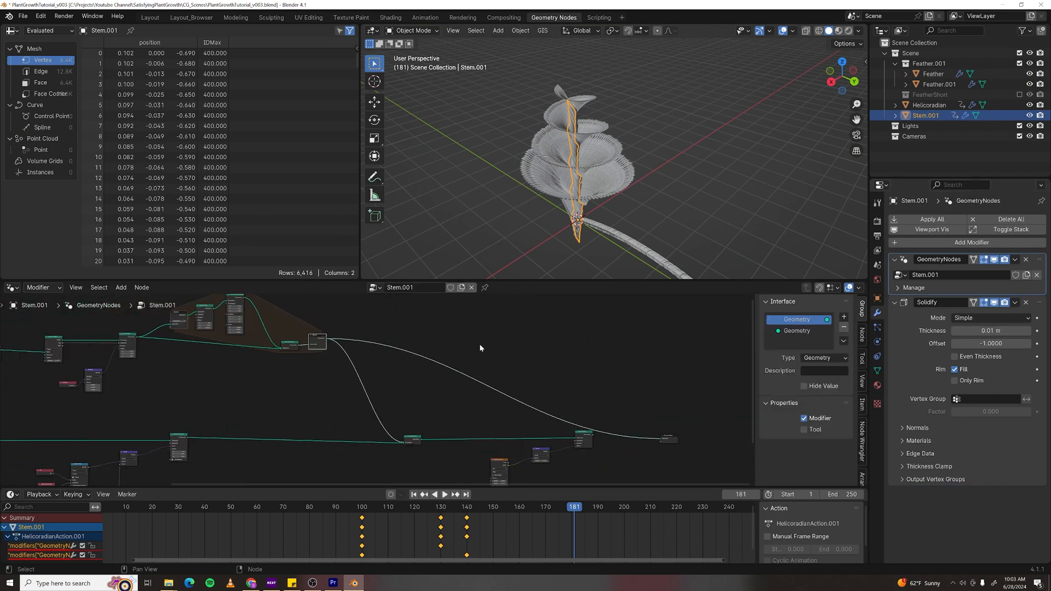
- Insert a Set Material node on the stem branch before the Group Output and assign the HelicoradianStem material
key(F3)
text(set mat)
key(Return)
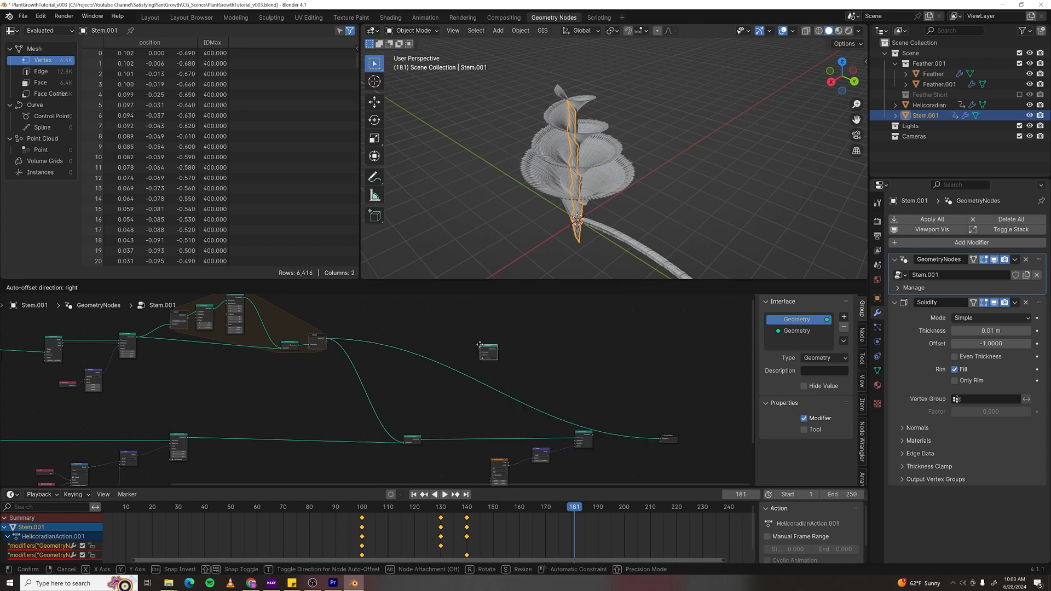
click(442, 360)
scroll(442, 359, up, 5)
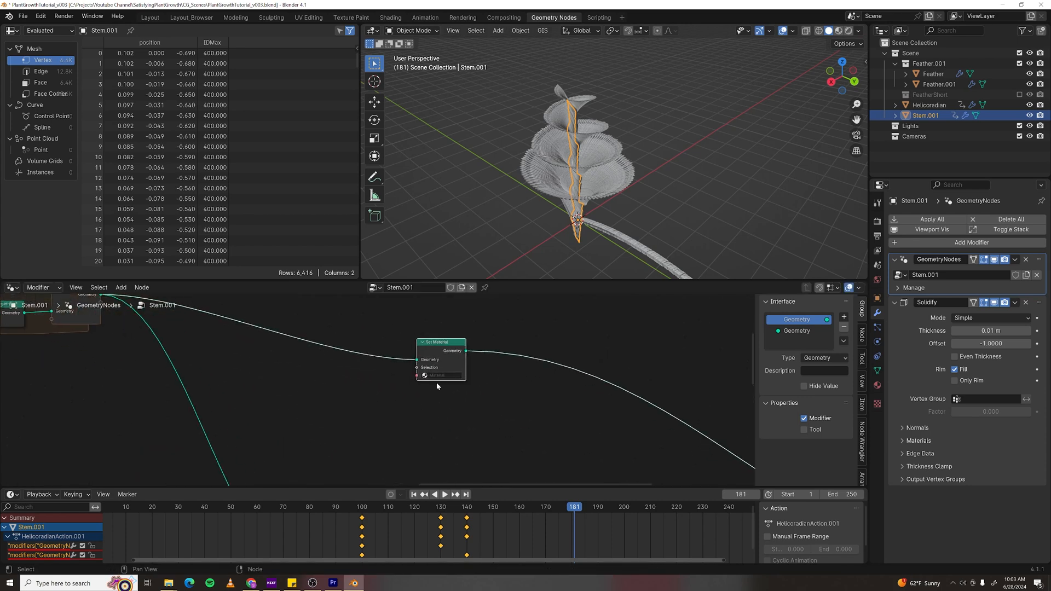
click(438, 375)
click(442, 394)
- Hide Stem.001, select the Helicoradian object and show the viewport in Material Preview shading
click(1030, 116)
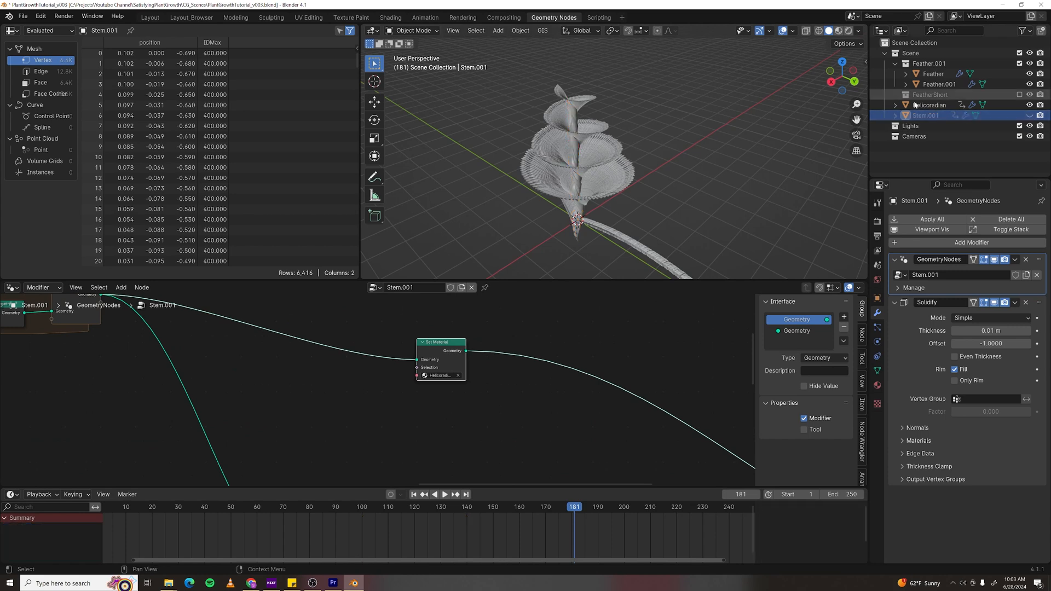
click(921, 105)
click(839, 31)
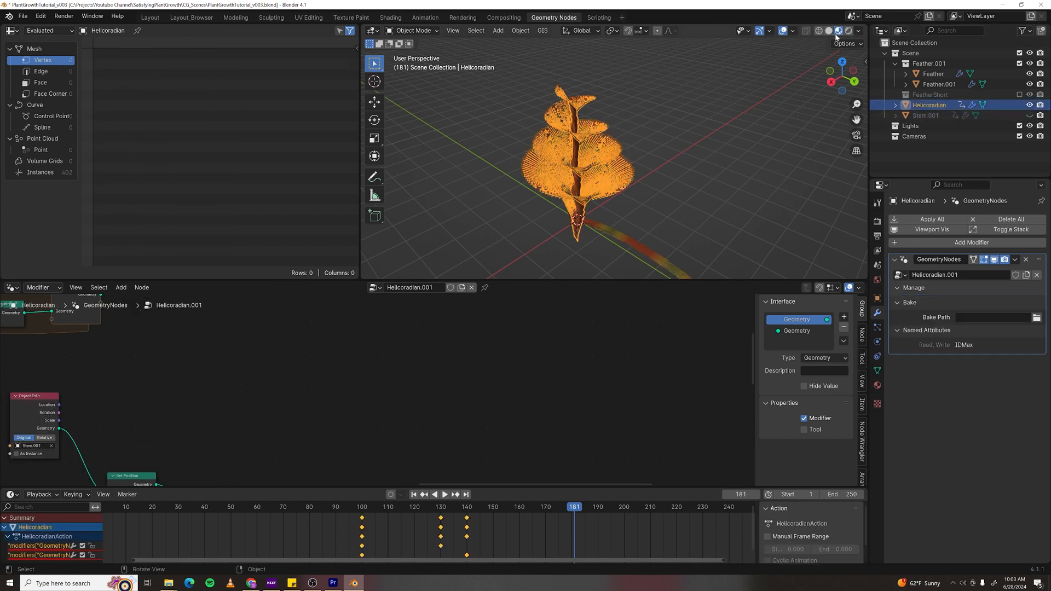
click(675, 212)
scroll(593, 225, up, 3)
middle_drag(592, 225, 619, 219)
scroll(619, 220, down, 1)
- Add a second material slot to the Helicoradian object and assign HelicoradianStem to it
click(877, 385)
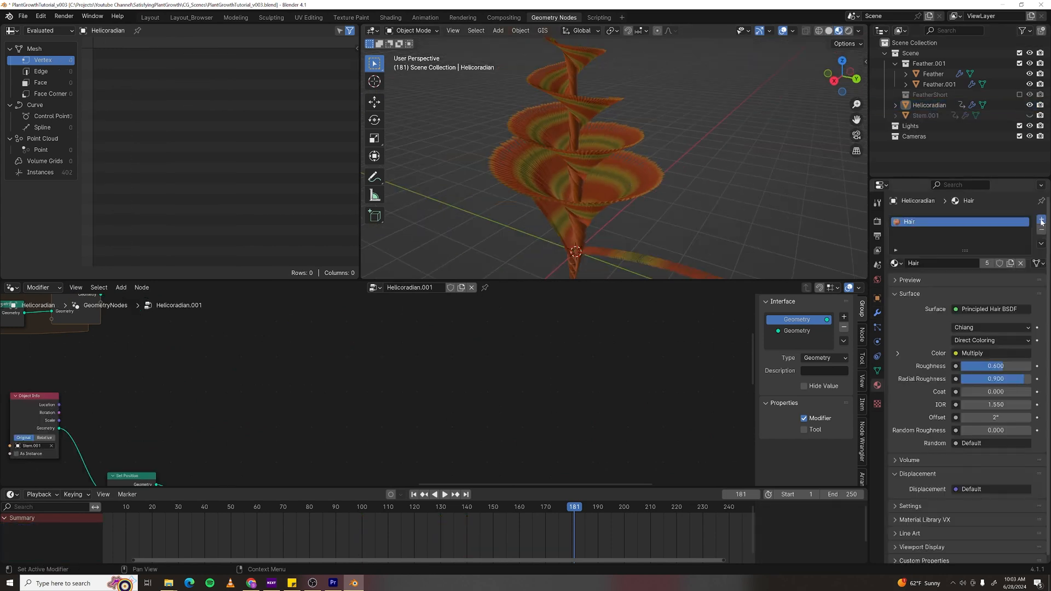
click(1041, 220)
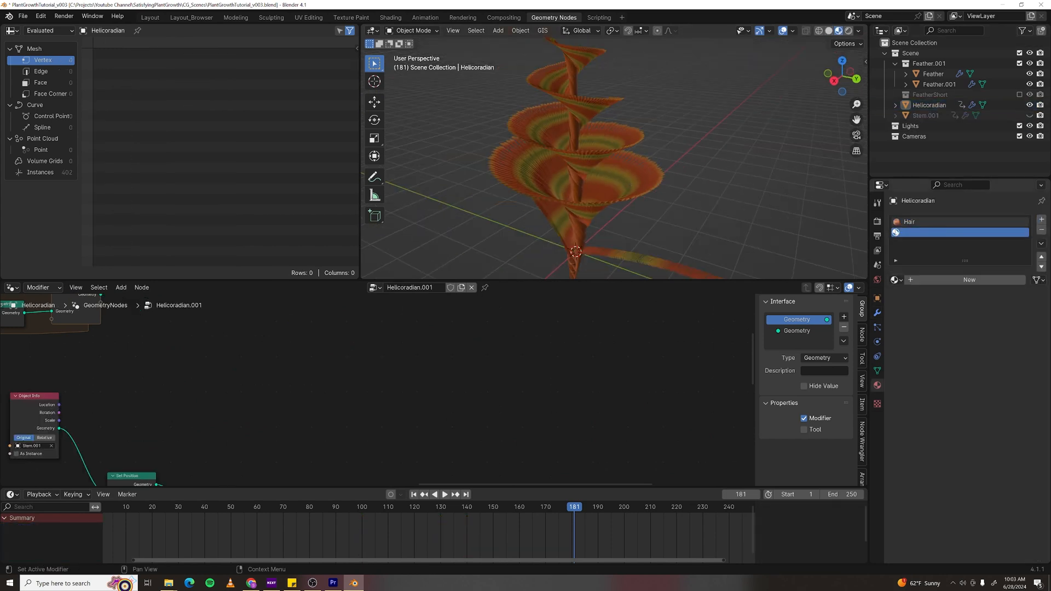
click(895, 281)
click(906, 305)
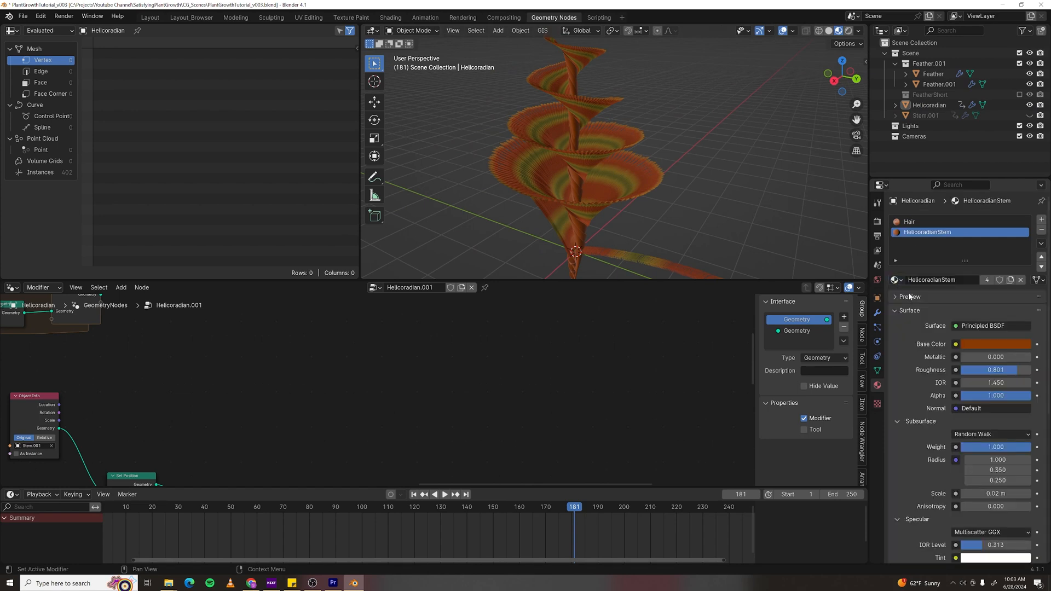
- Examine the HelicoradianStem material's Principled BSDF settings in the Shading workspace, enlarging the node editor
click(391, 17)
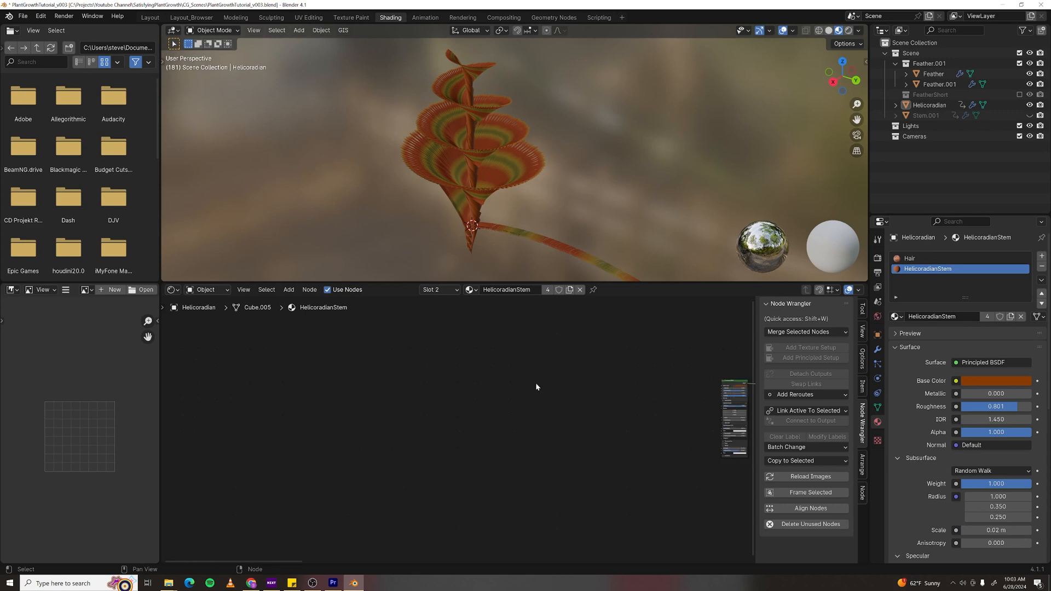
key(Home)
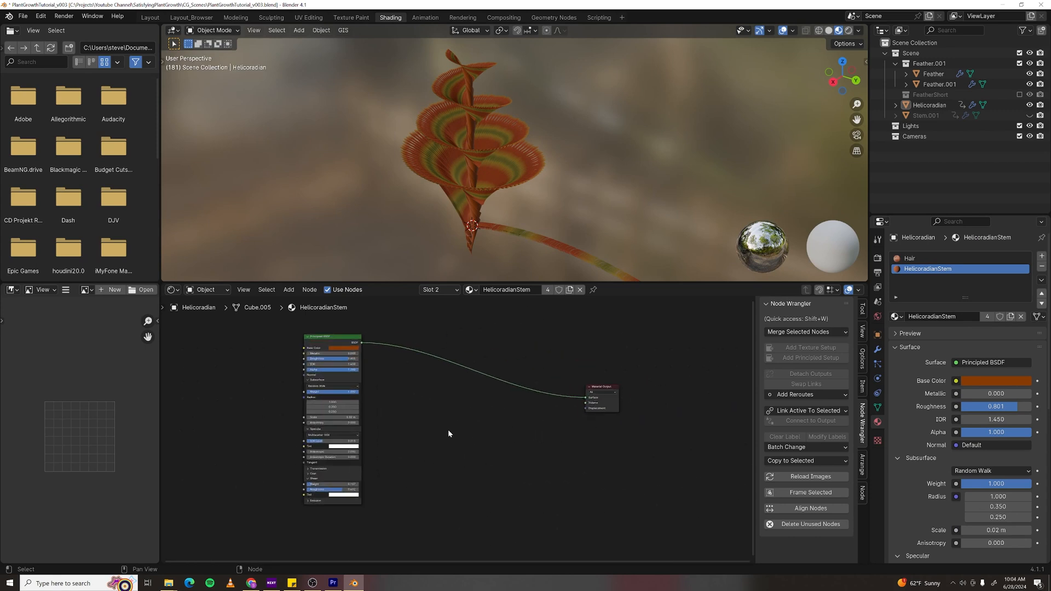
key(ctrl+space)
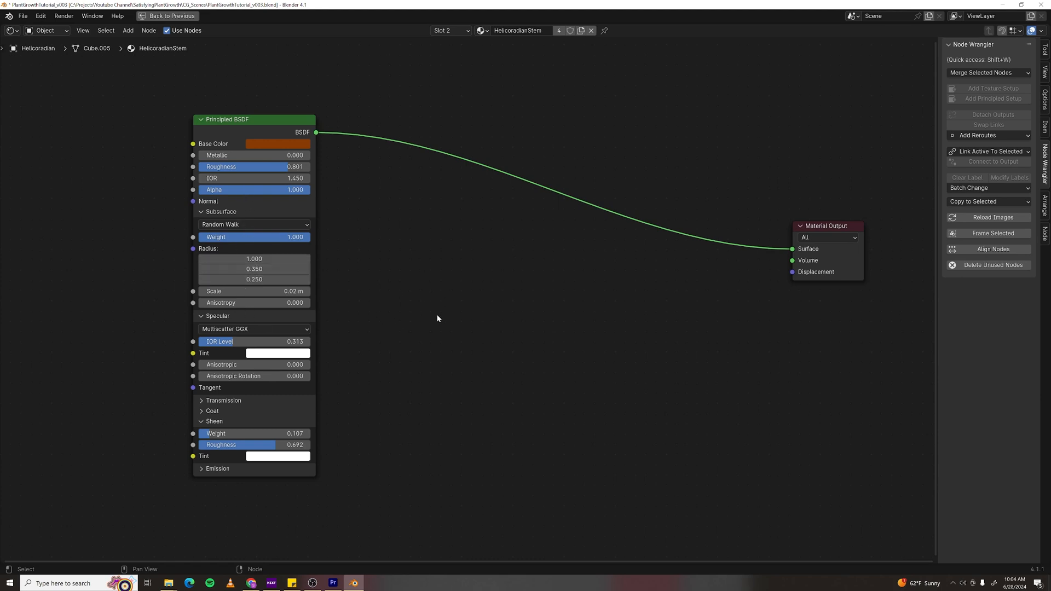
key(ctrl+space)
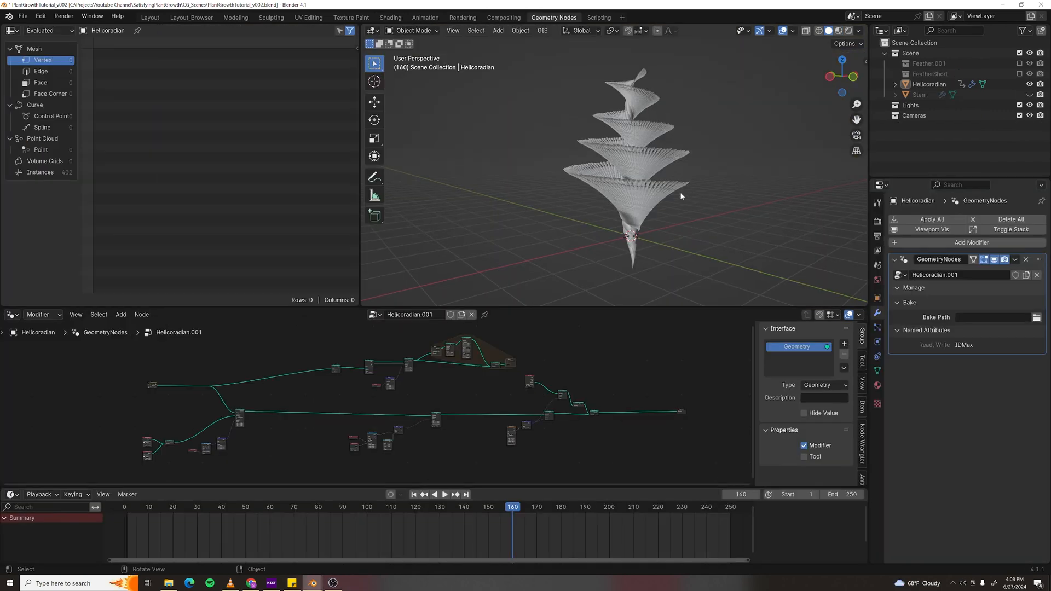
middle_drag(684, 189, 638, 189)
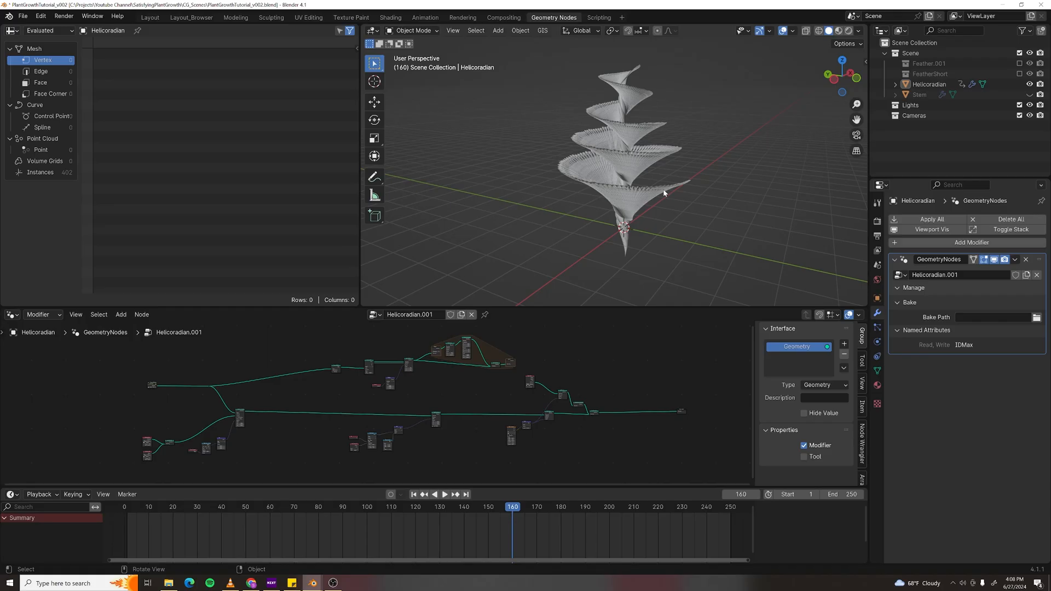
middle_drag(668, 192, 693, 175)
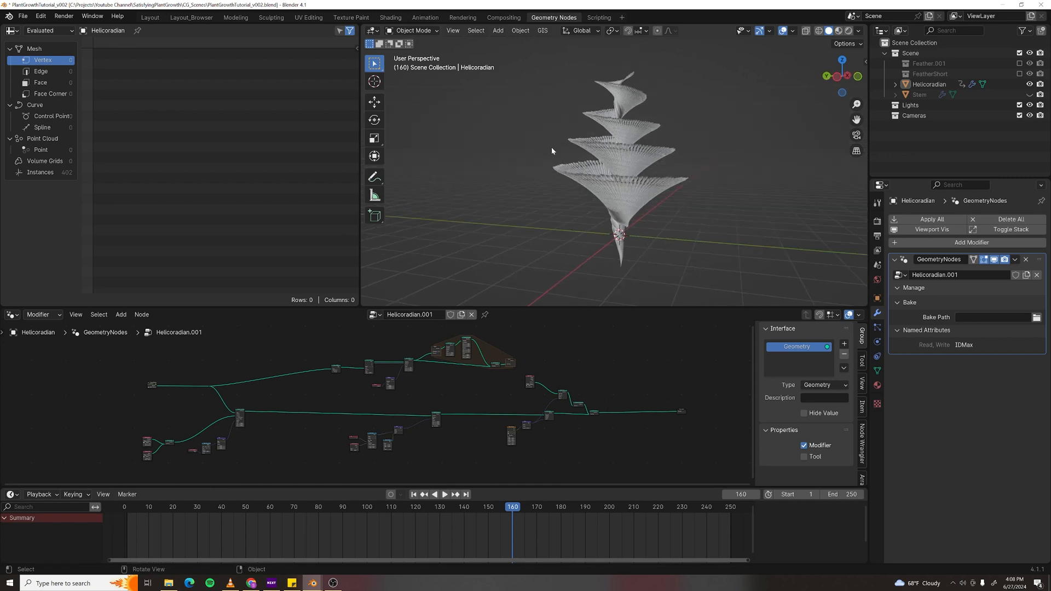
scroll(658, 179, up, 1)
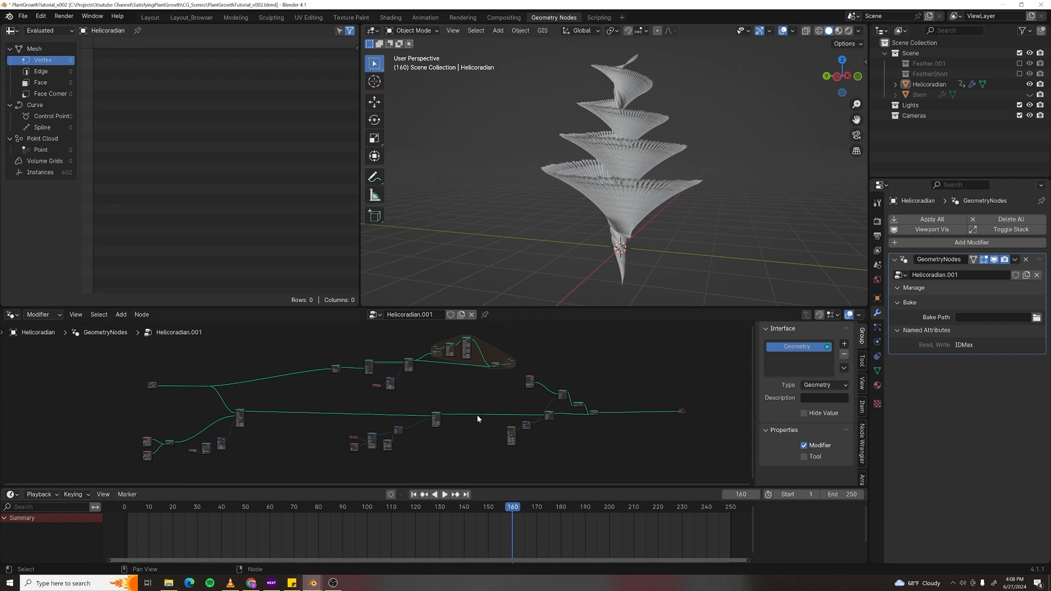
scroll(647, 281, up, 2)
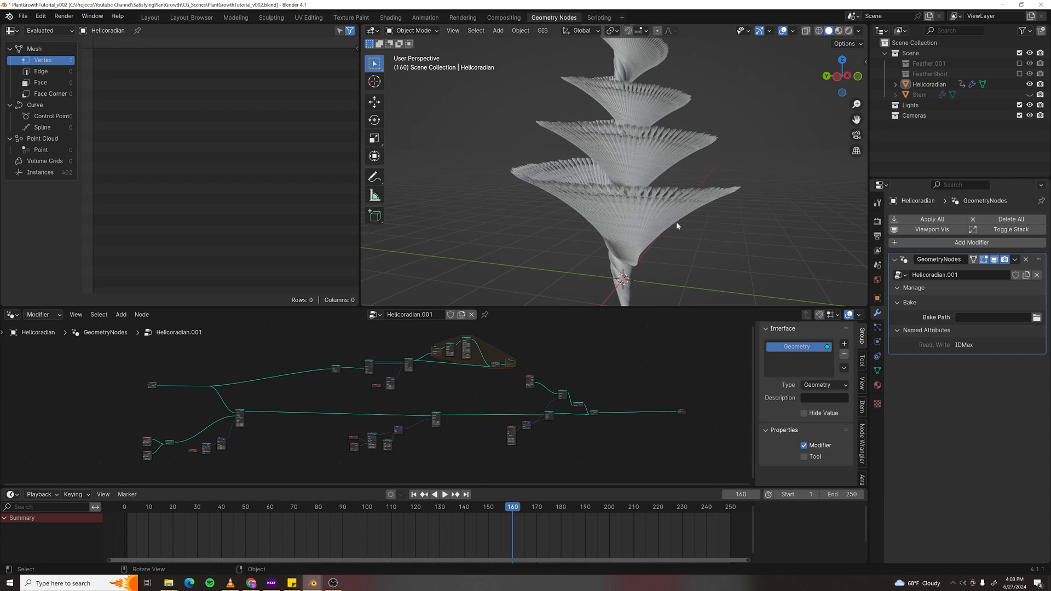
scroll(708, 219, down, 4)
middle_drag(707, 216, 673, 192)
scroll(550, 406, up, 4)
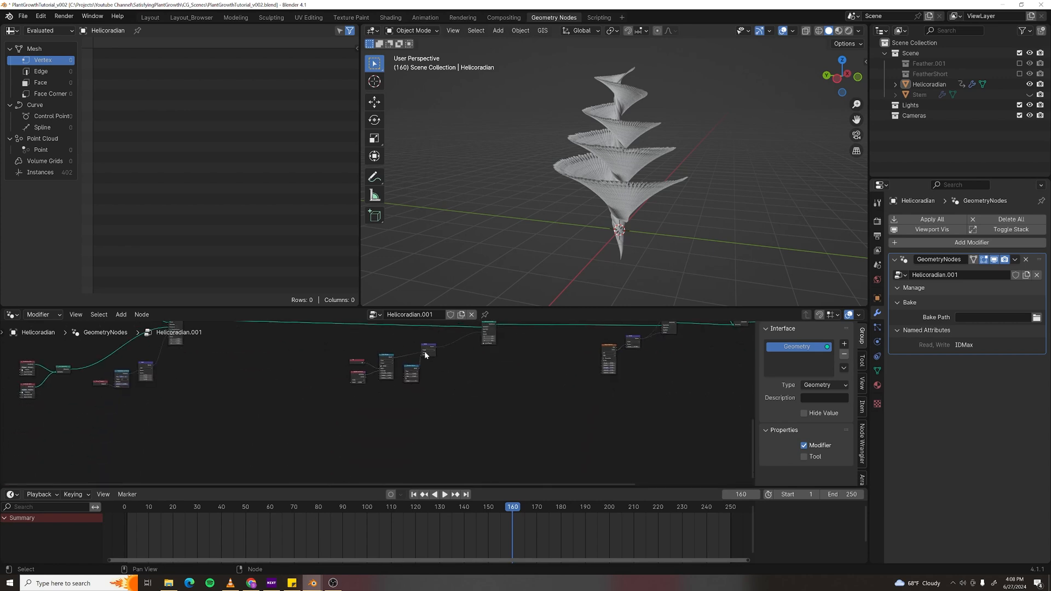
- Move the ID, Named Attribute, Map Range and Scale node cluster farther from the Scale Instances node it feeds
middle_drag(525, 373, 504, 395)
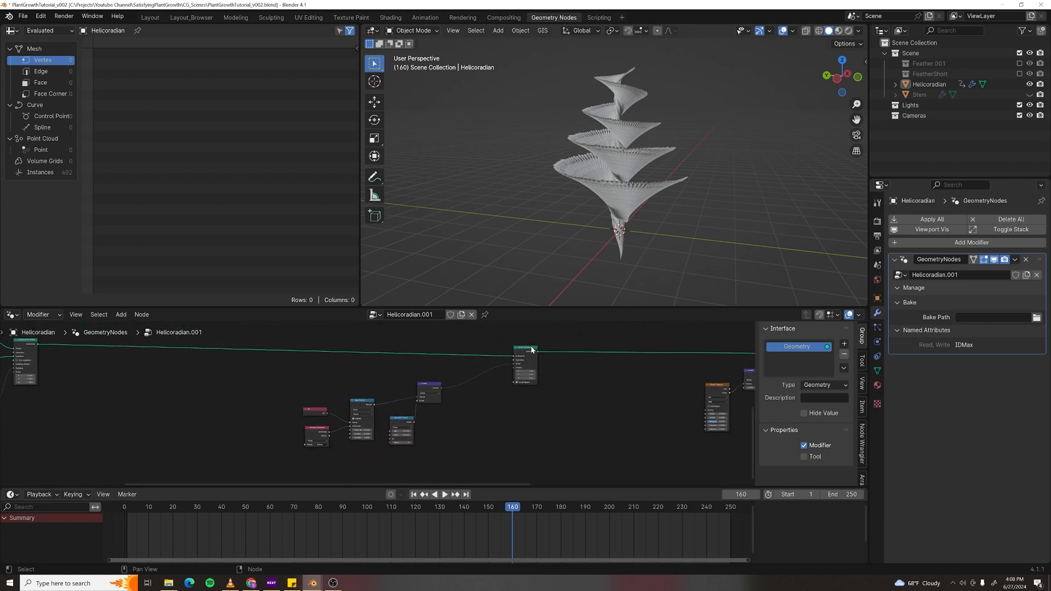
drag(301, 384, 485, 438)
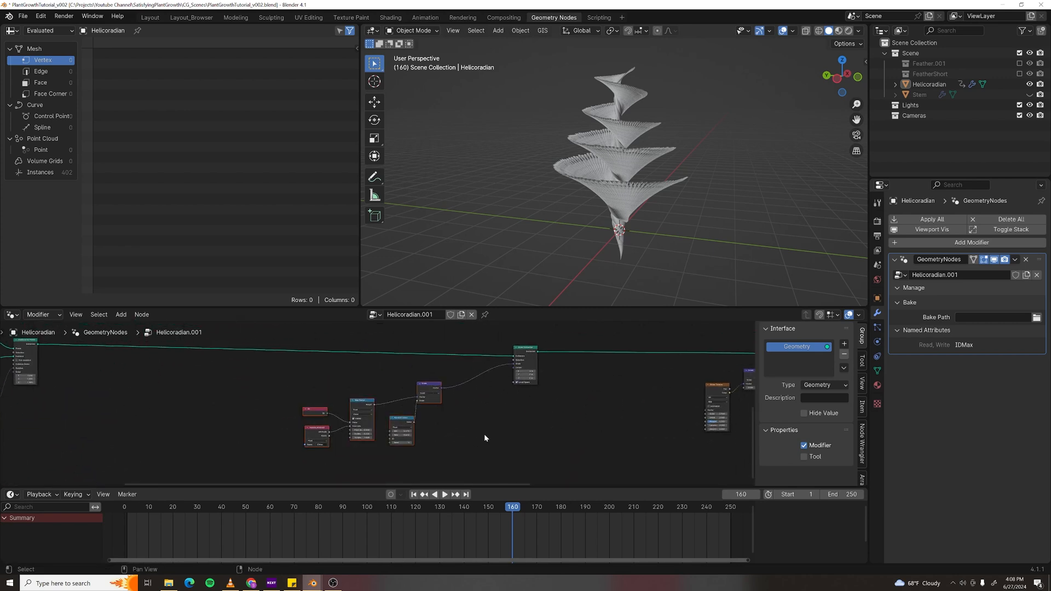
key(g)
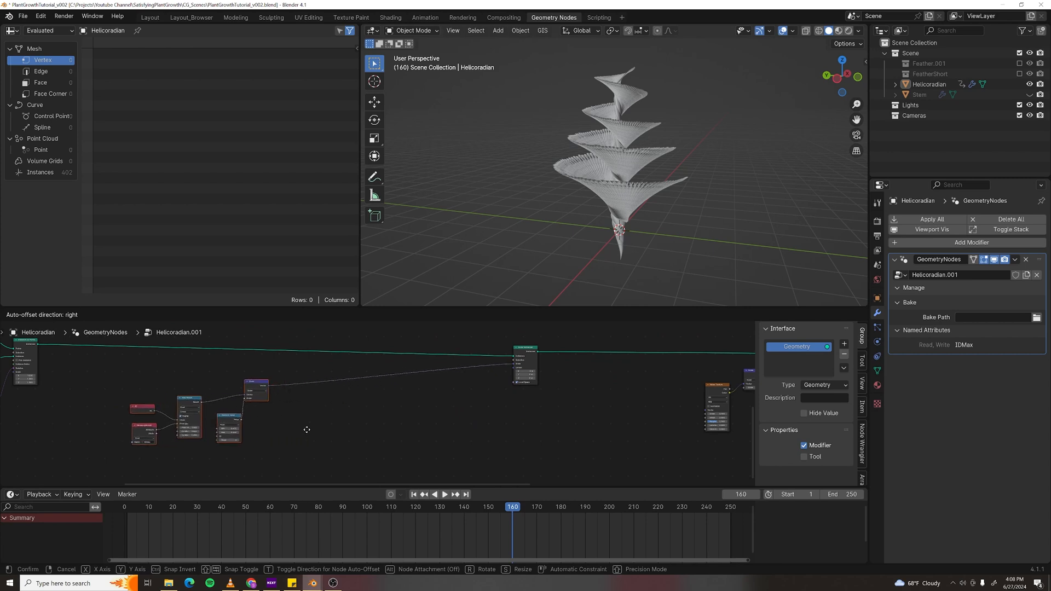
click(291, 427)
- Add a Group Input node in the free space below the scaling nodes
middle_drag(360, 422, 456, 392)
key(F3)
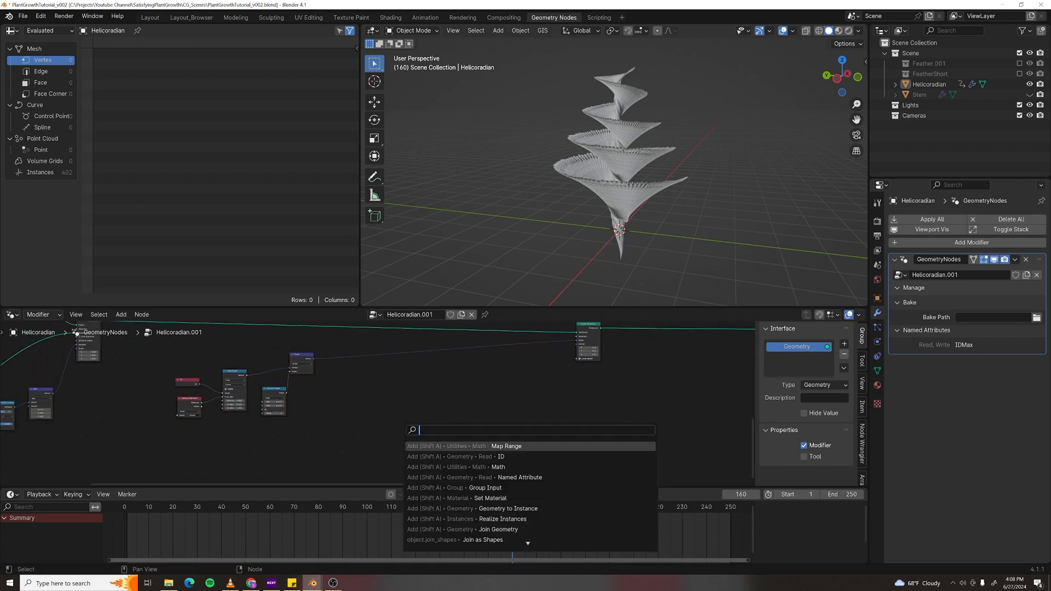
text(group)
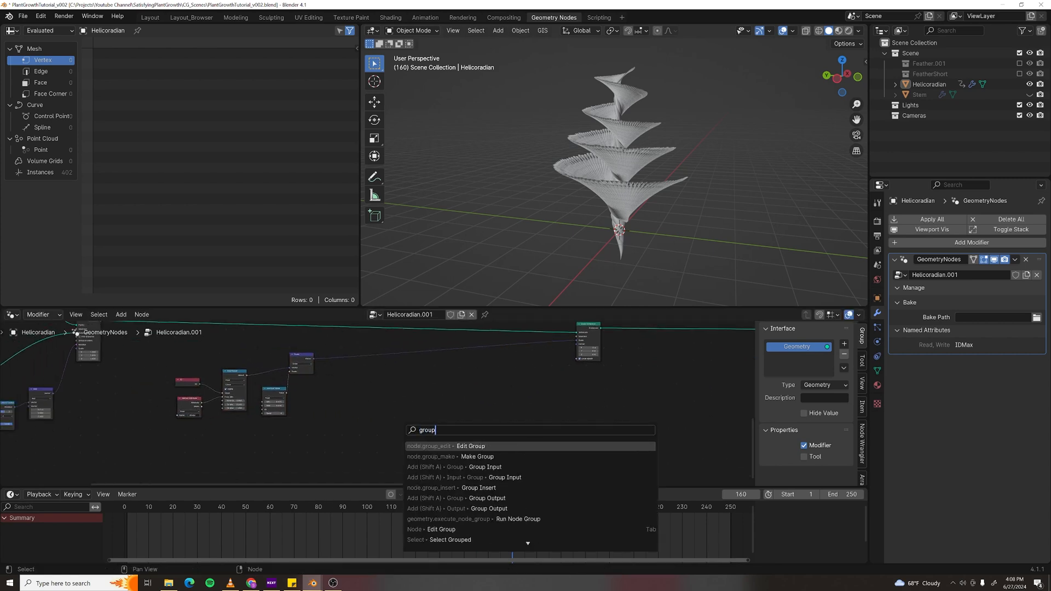
text( inp)
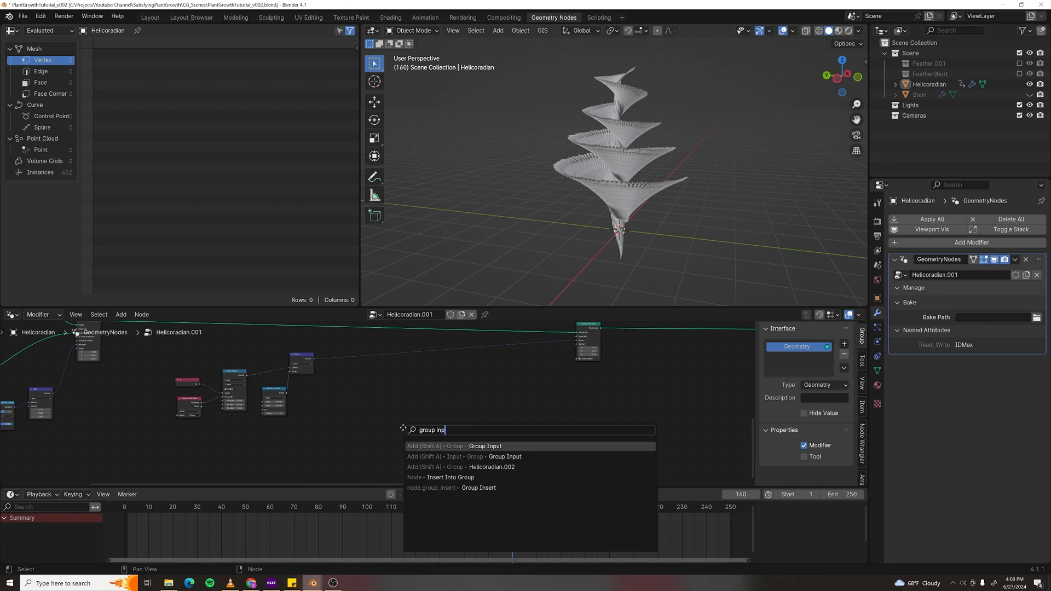
key(Return)
click(347, 432)
scroll(350, 433, up, 2)
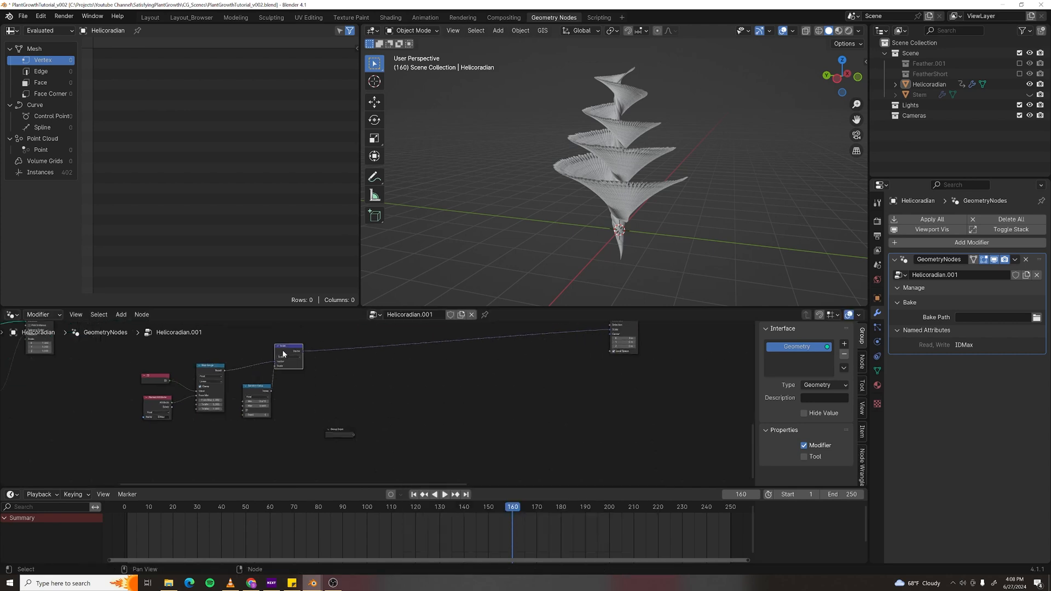
- Duplicate the vector Scale node onto the link into Scale Instances and connect its Scale input to the Group Input
key(shift+d)
click(496, 344)
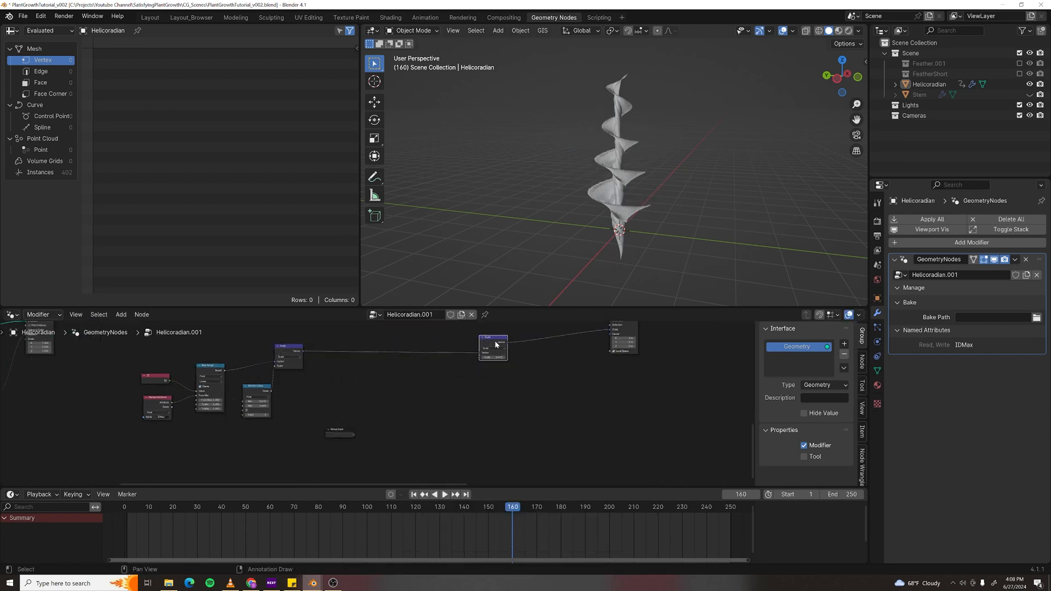
scroll(439, 424, up, 1)
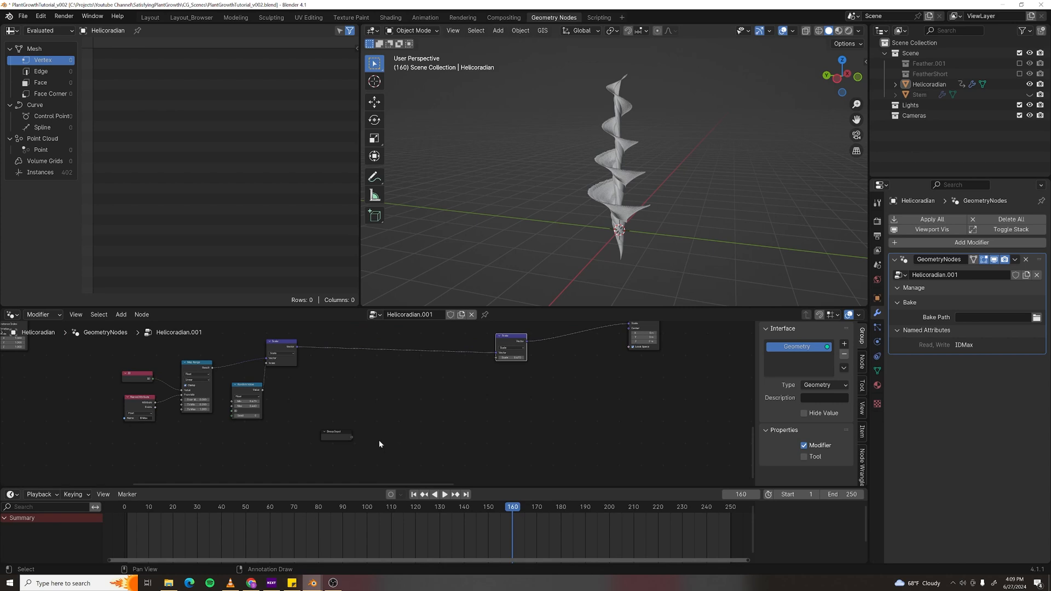
drag(496, 357, 352, 437)
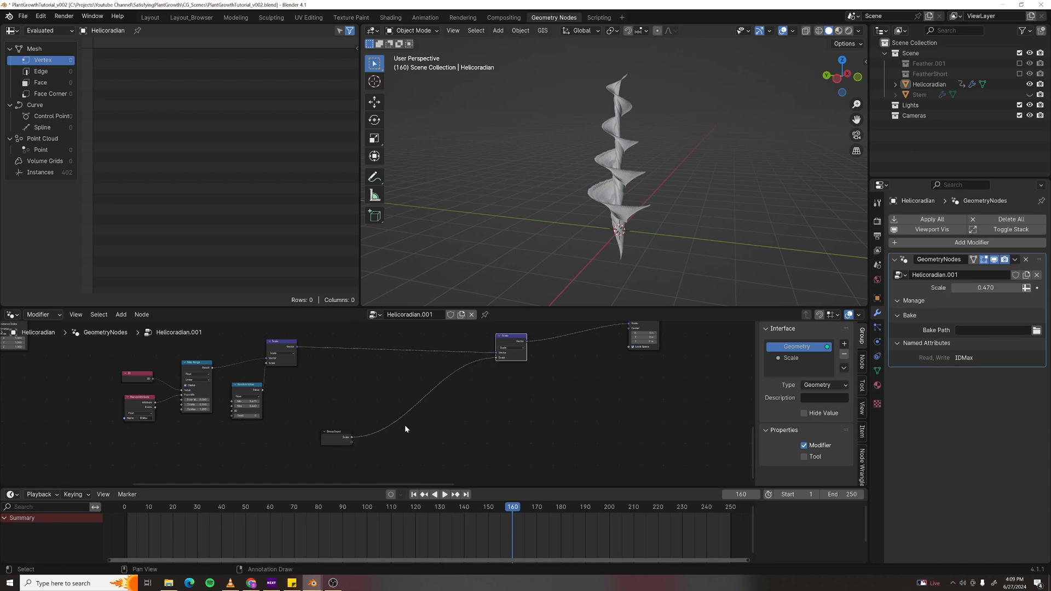
- Rename the exposed Scale input as Bloom and set its minimum to 0, maximum to 1 and default to 1
double_click(805, 359)
text(Bloom)
key(Return)
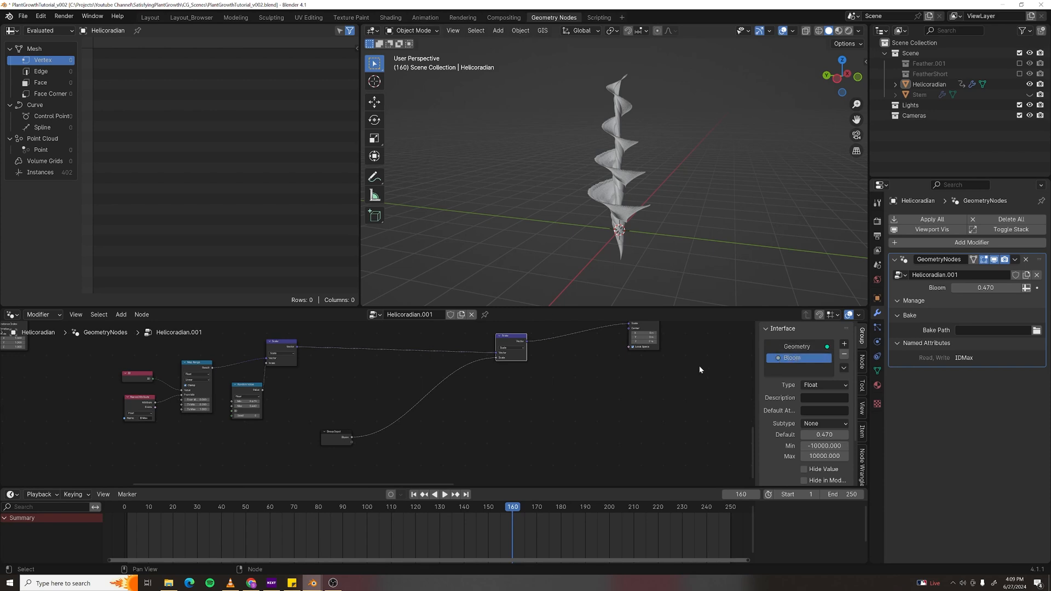
click(825, 446)
text(0)
key(Tab)
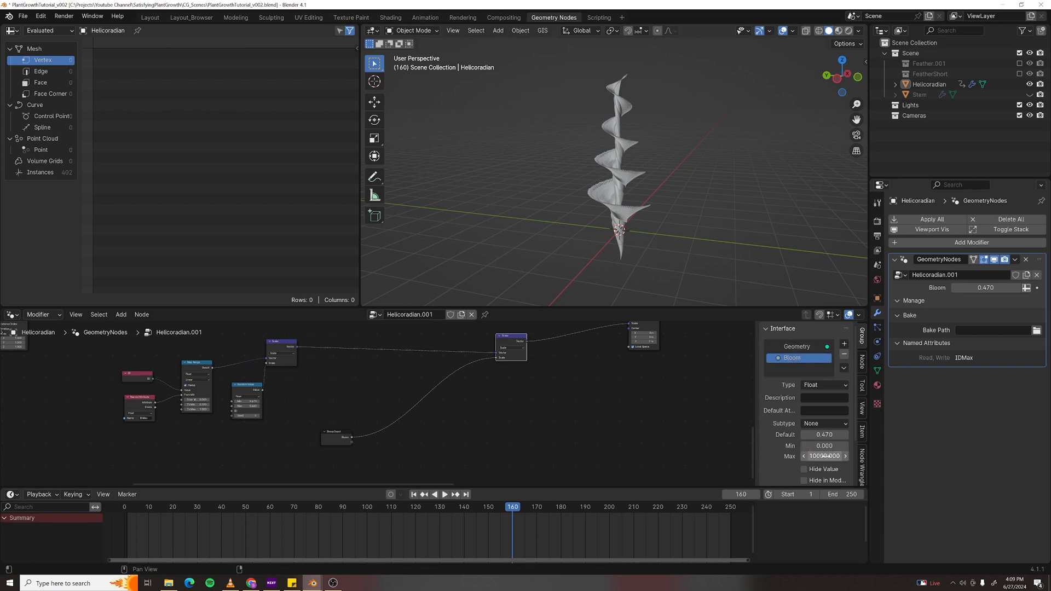
text(1)
key(Return)
click(825, 435)
text(1)
key(Return)
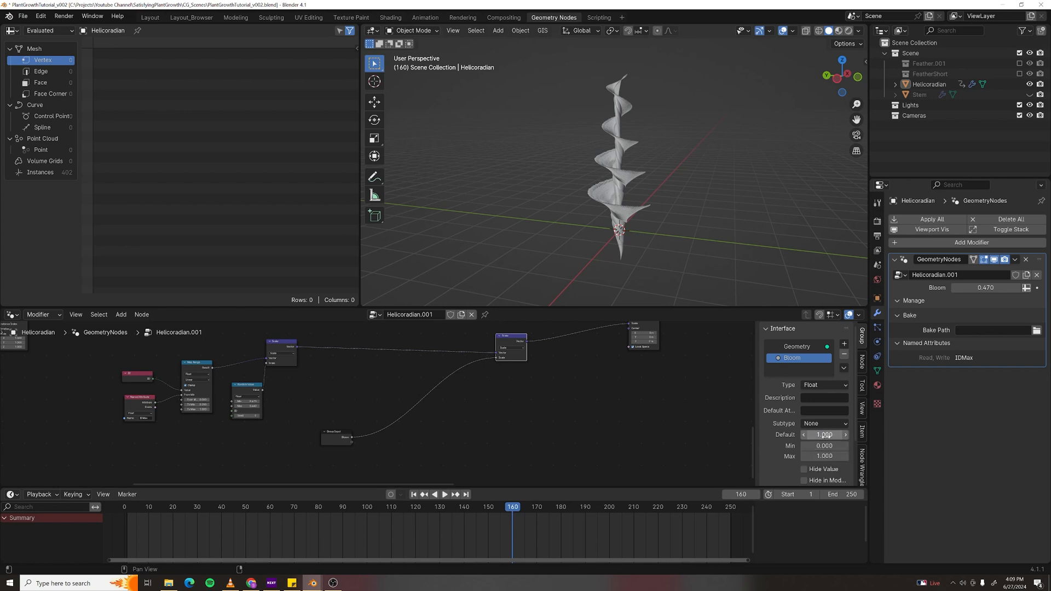
- Set the Helicoradian modifier's Bloom value to 0 at frame 1 and keyframe it
key(shift+Left)
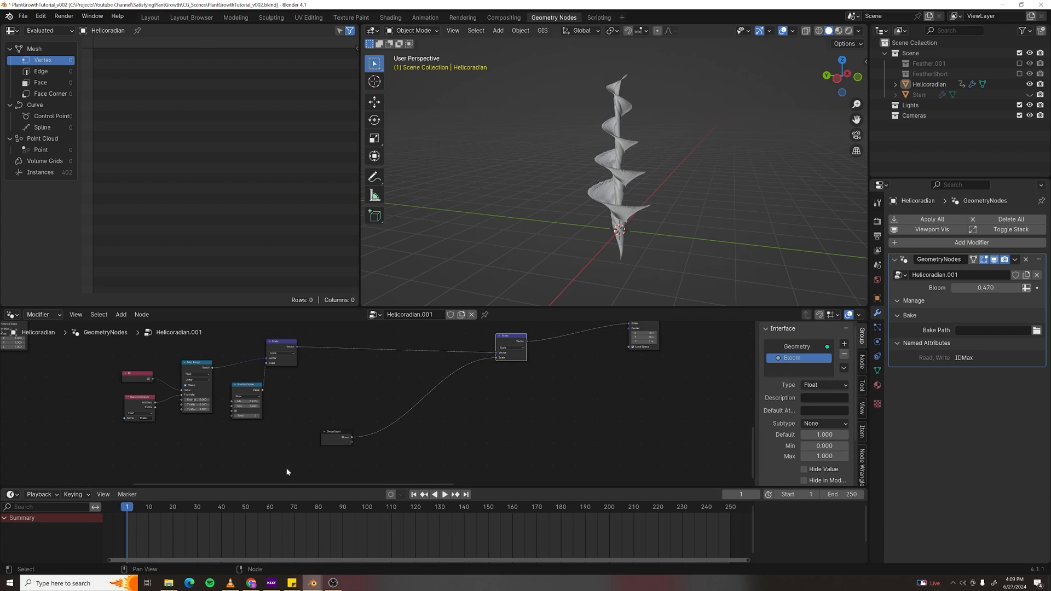
drag(995, 288, 876, 288)
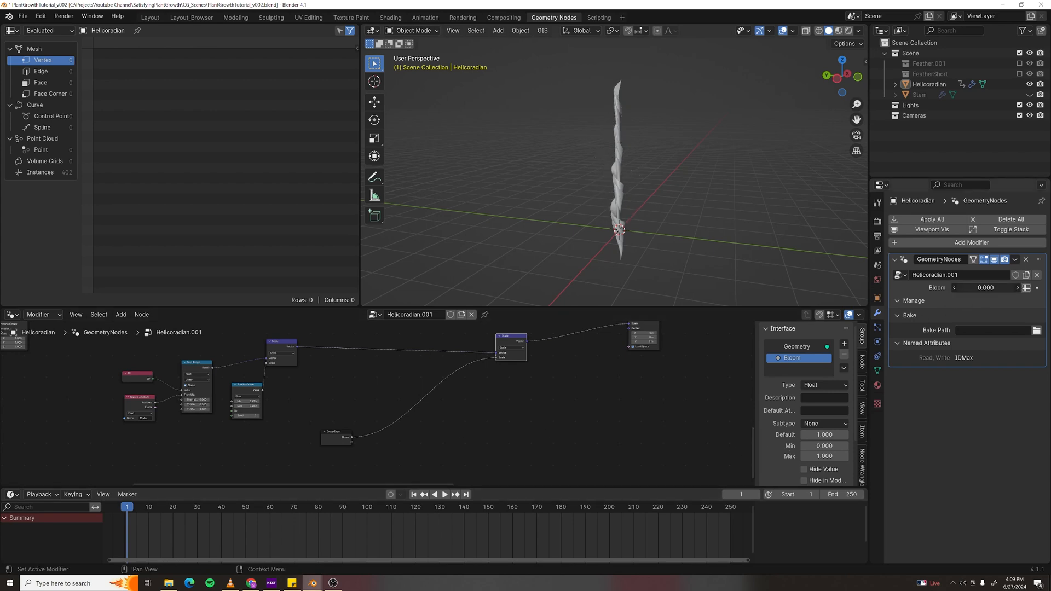
key(i)
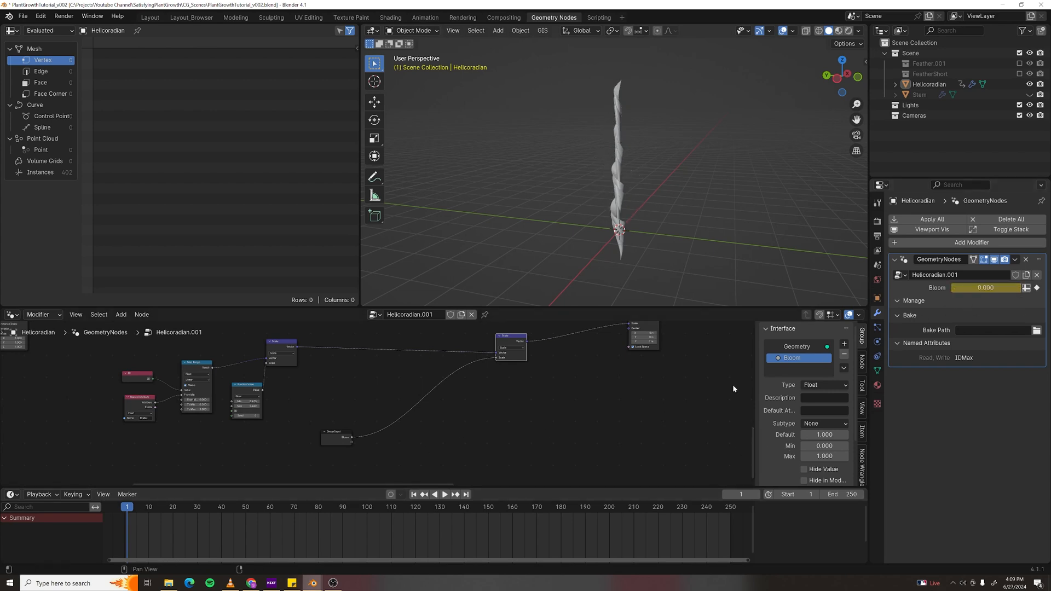
- Keyframe the modifier's Bloom value at 0.9 on frame 100
click(367, 509)
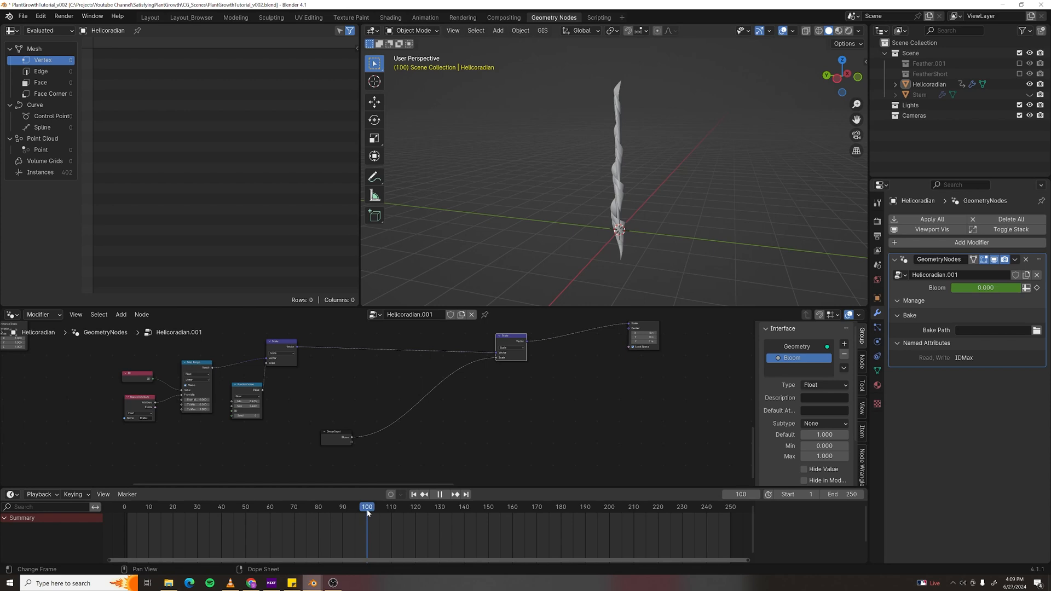
click(987, 288)
text(0.9)
key(Return)
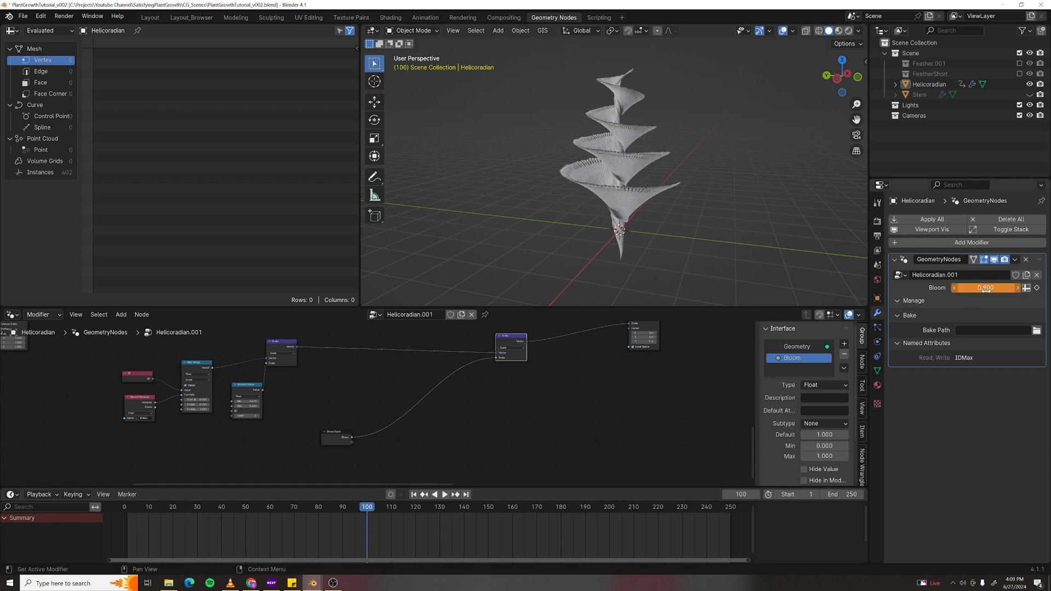
key(i)
- Keyframe the Helicoradian modifier's Bloom value at 1 on frame 140
drag(437, 512, 464, 512)
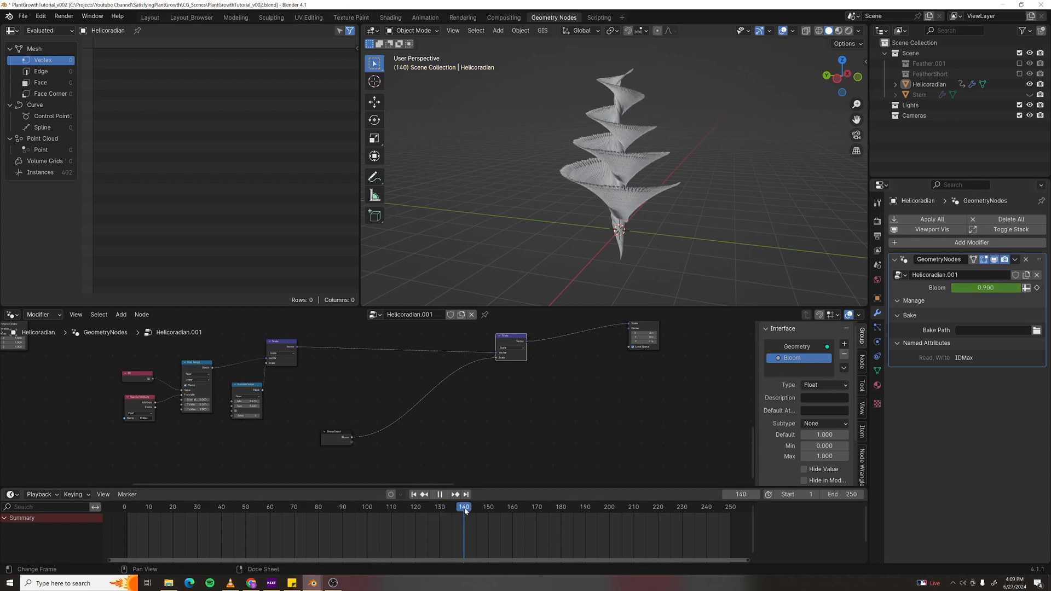
click(984, 288)
text(1)
key(Return)
key(i)
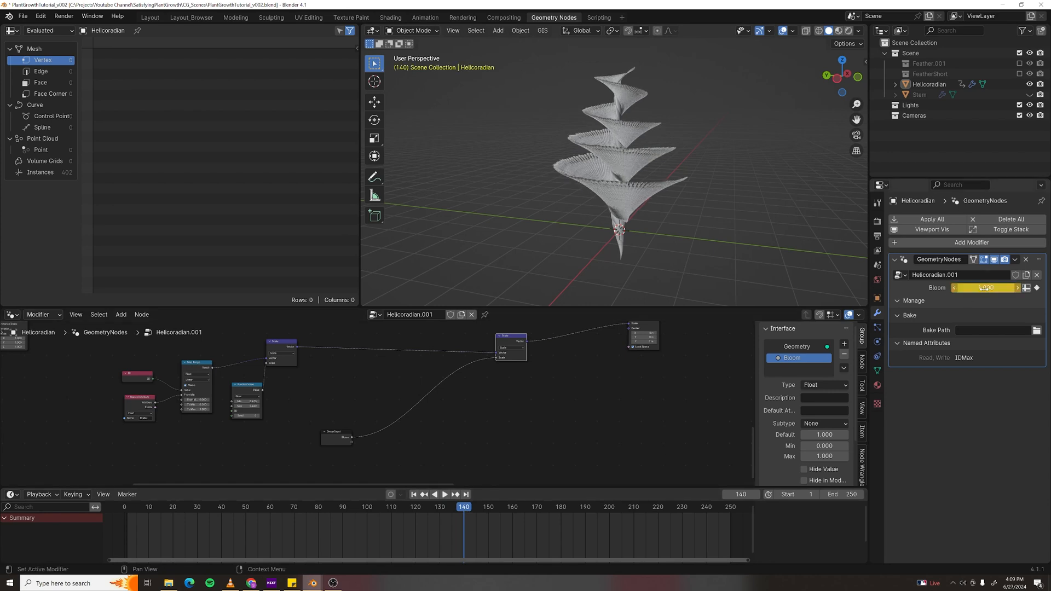
- Play back the Bloom animation from its beginning and inspect the unfolding plant from another angle
key(shift+Left)
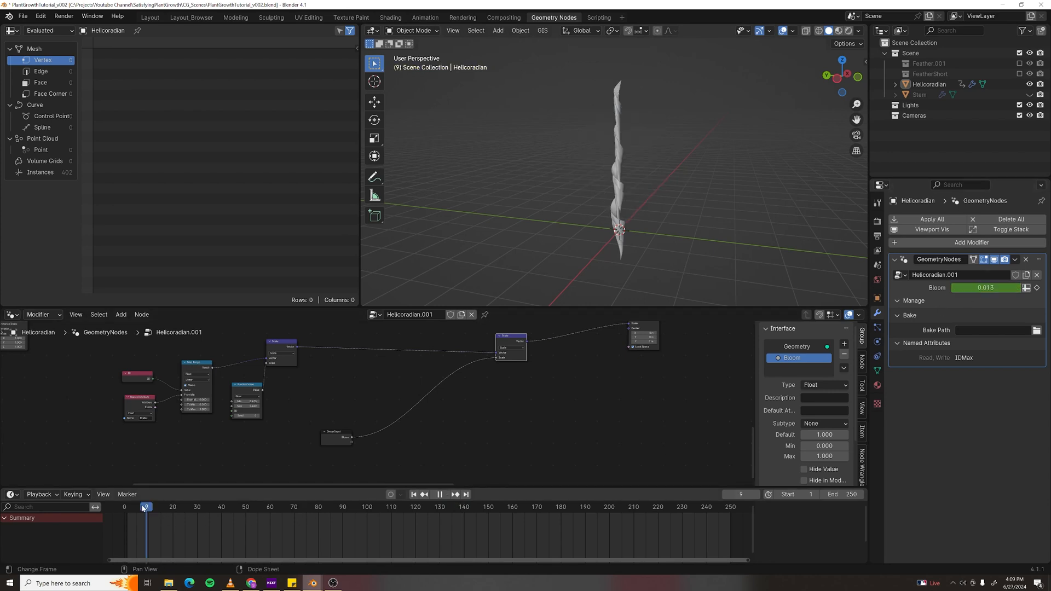
click(445, 494)
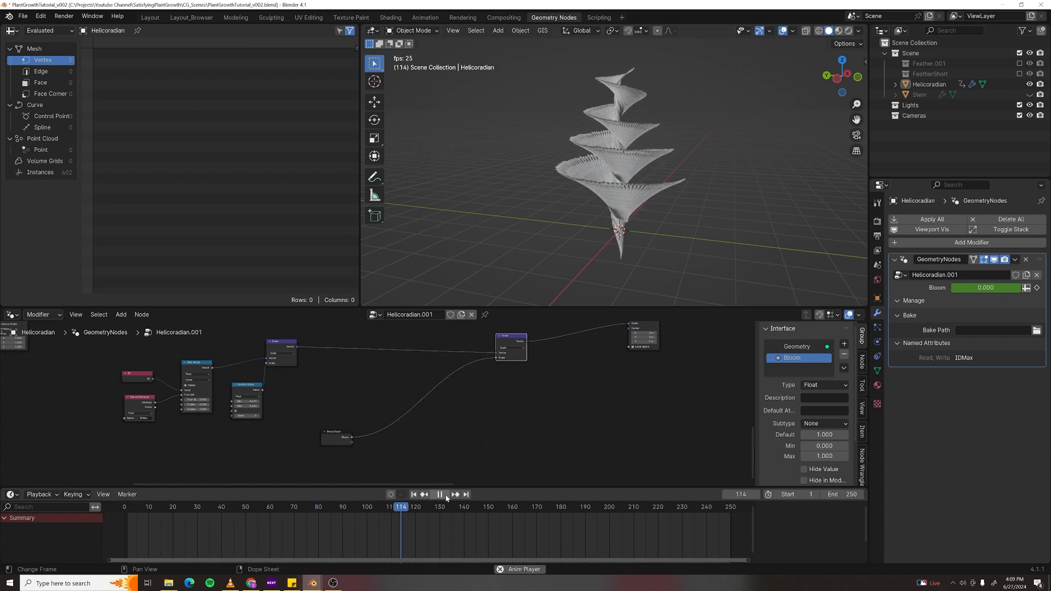
click(444, 495)
mouse_move(452, 513)
mouse_down()
mouse_move(227, 517)
mouse_move(444, 516)
mouse_up()
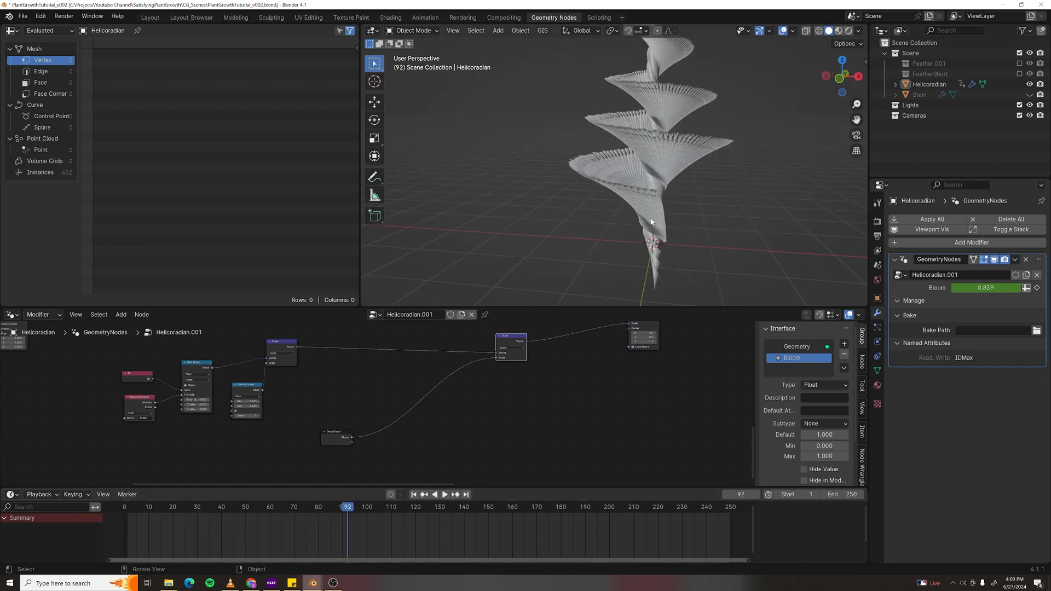
middle_drag(662, 140, 692, 197)
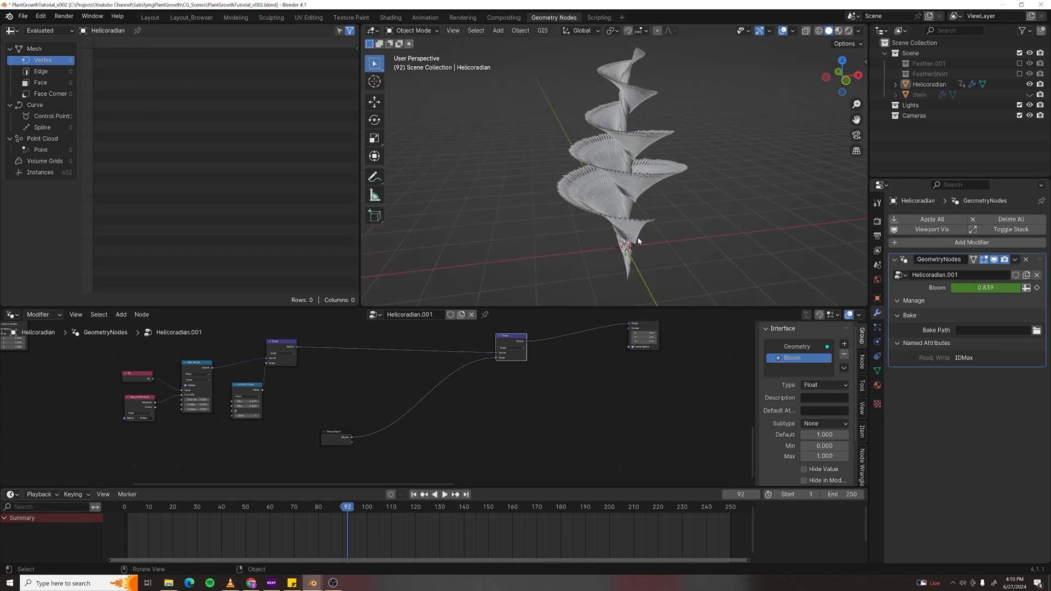
- Add a Named Attribute node below the Group Input and set its attribute name to IDMax
middle_drag(433, 425, 431, 405)
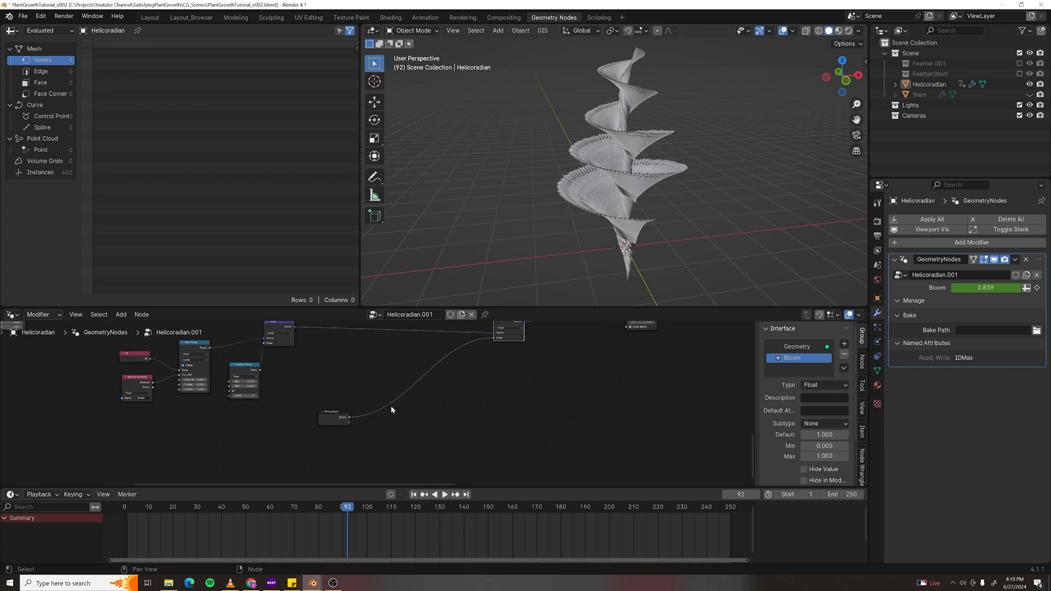
middle_drag(360, 416, 376, 373)
scroll(359, 384, up, 5)
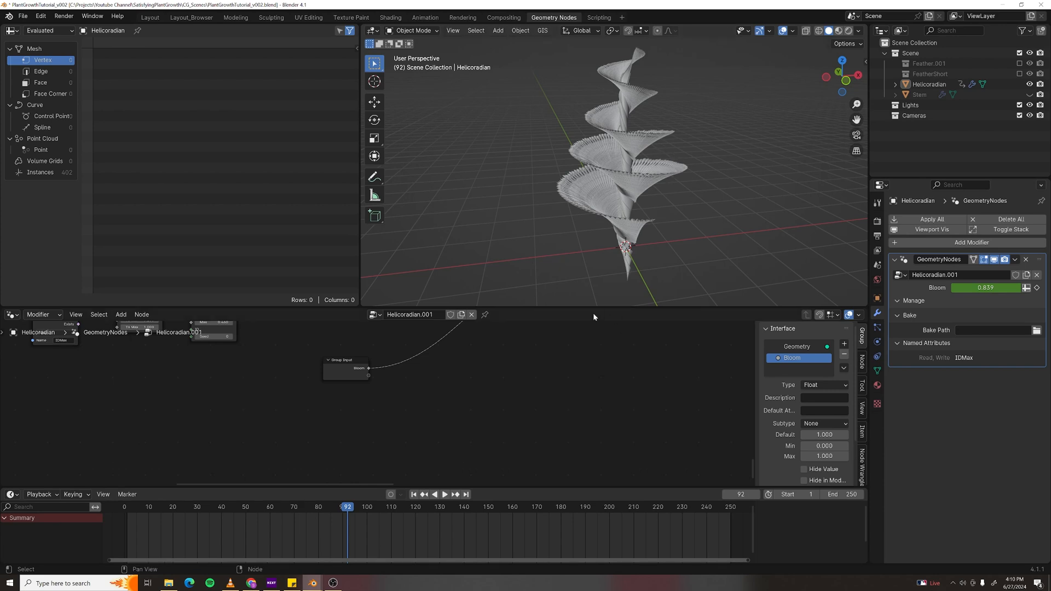
scroll(308, 435, down, 2)
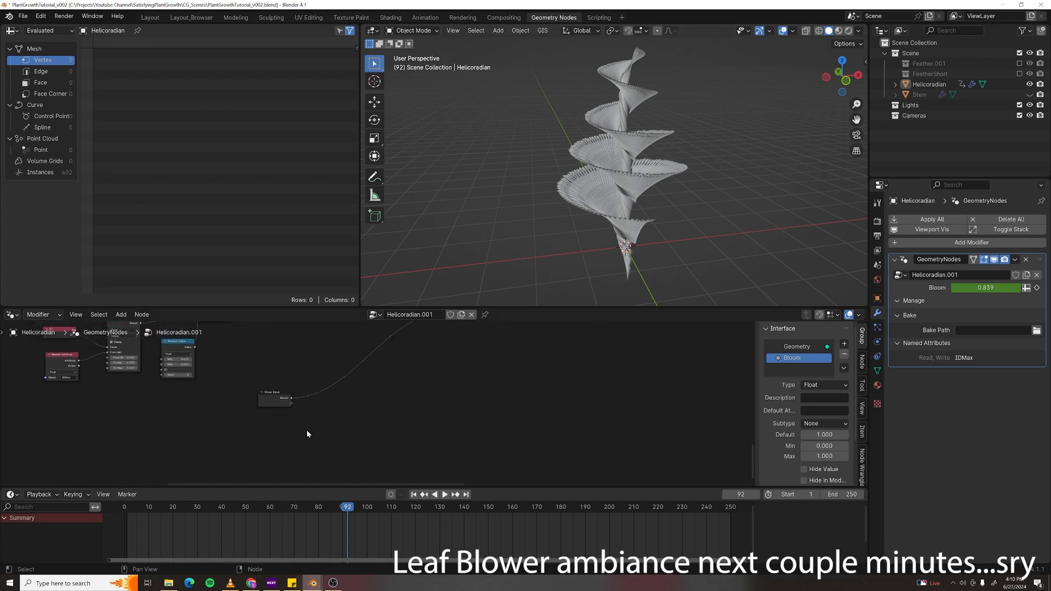
key(F3)
text(nam)
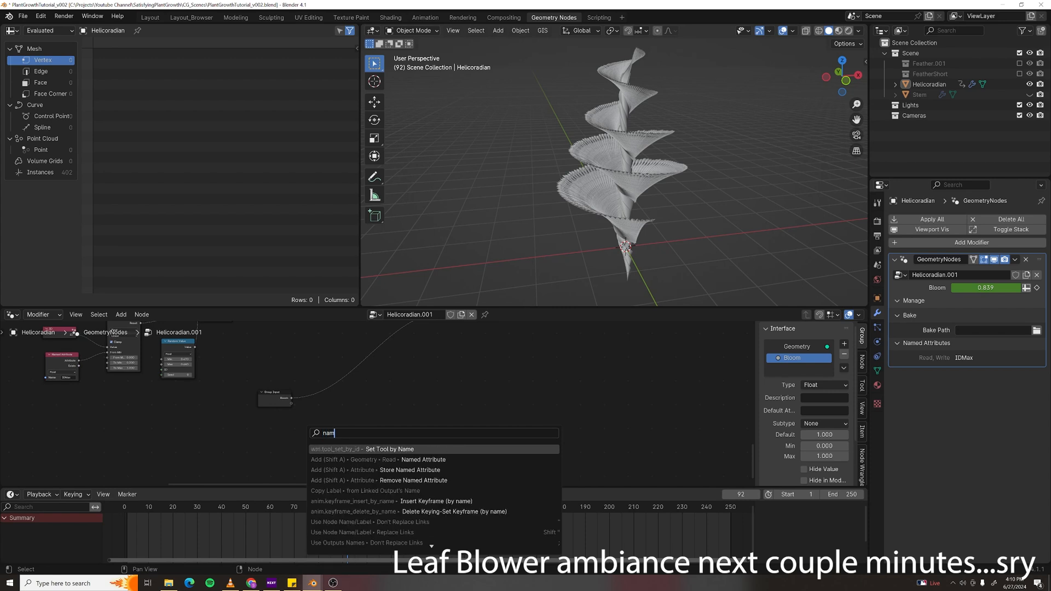
key(Down)
key(Return)
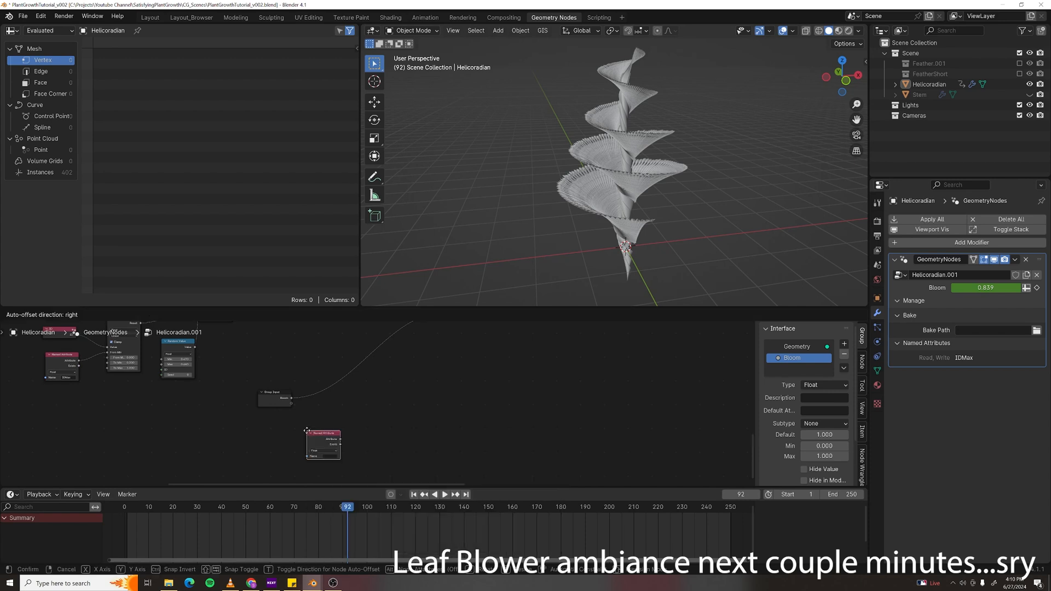
click(260, 426)
middle_drag(282, 450, 254, 421)
click(253, 422)
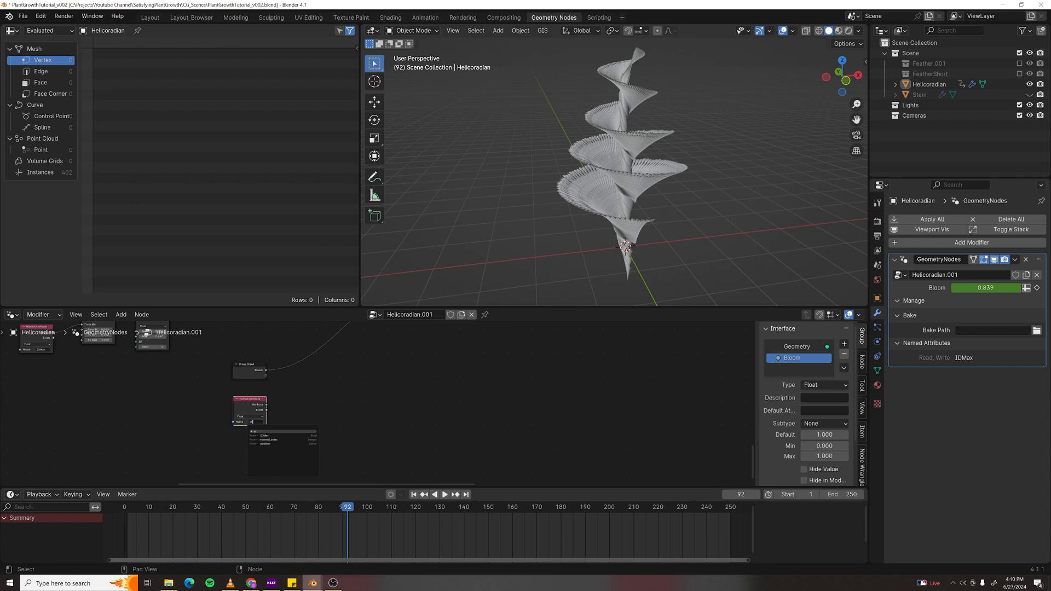
key(Return)
middle_drag(336, 422, 308, 402)
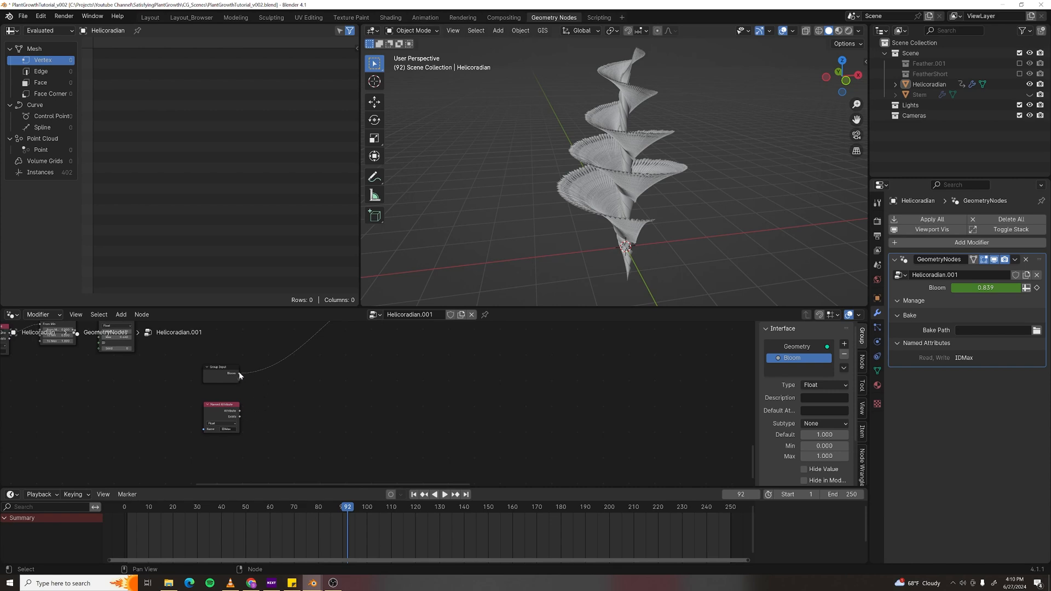
- Add a Math node set to Multiply and feed it the Group Input's Bloom and the IDMax attribute
key(F3)
text(math)
key(Return)
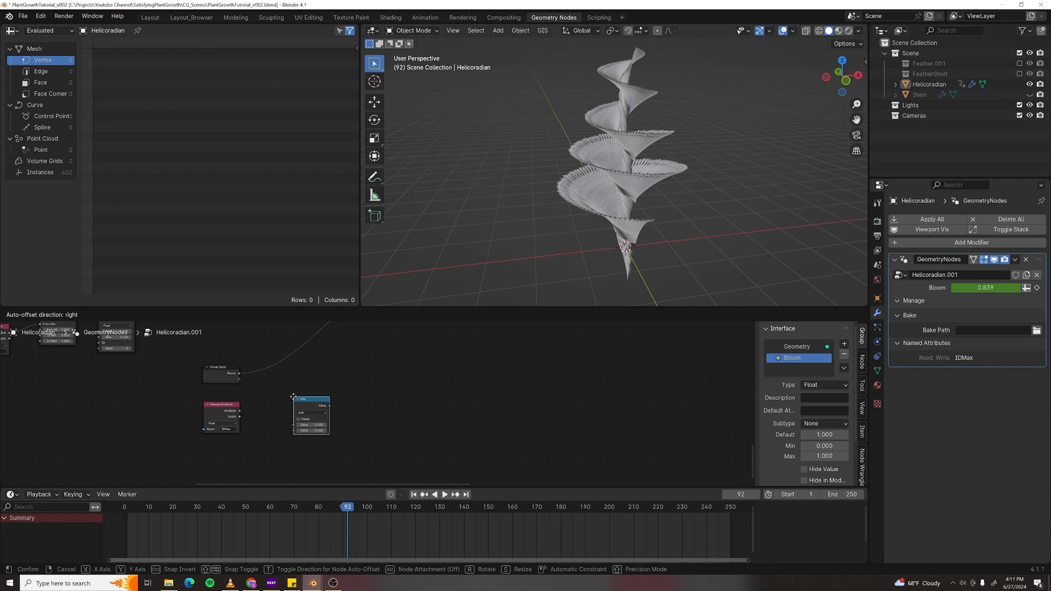
click(312, 415)
click(315, 416)
click(311, 440)
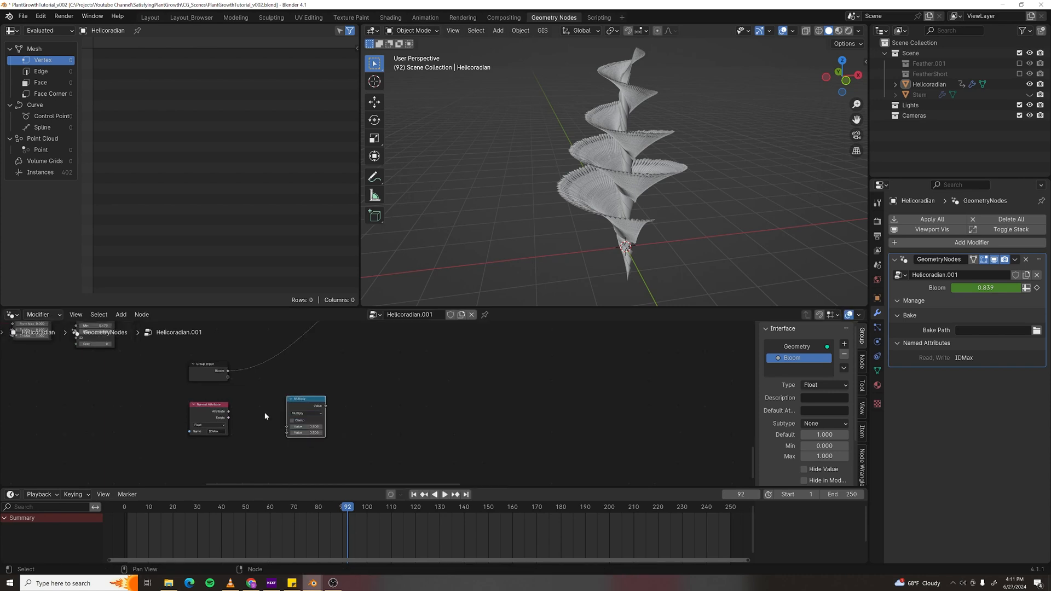
drag(228, 372, 287, 426)
drag(228, 411, 287, 433)
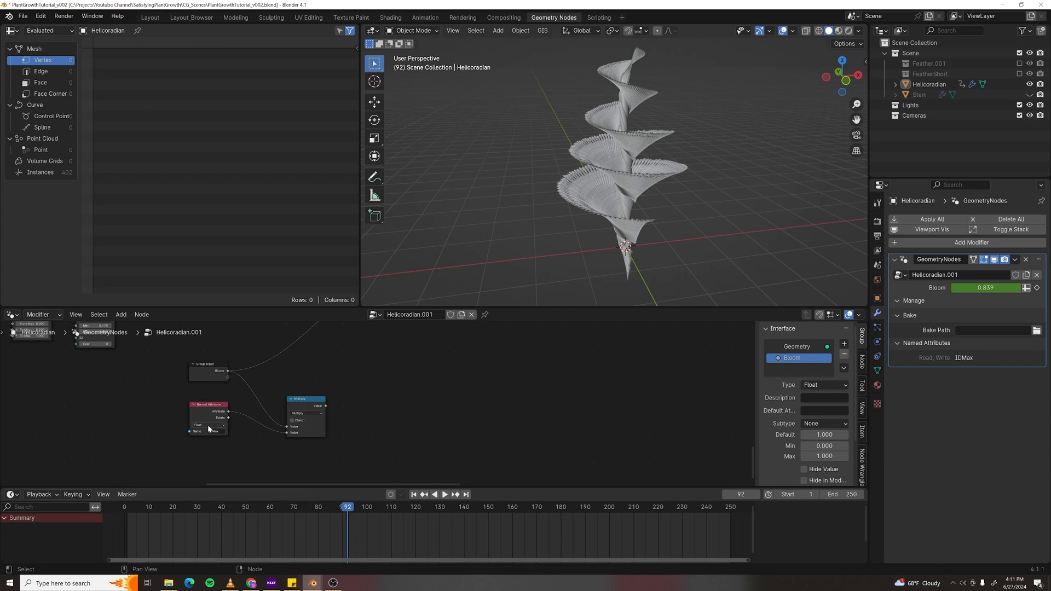
- Add an ID node below the Multiply node
scroll(349, 417, down, 2)
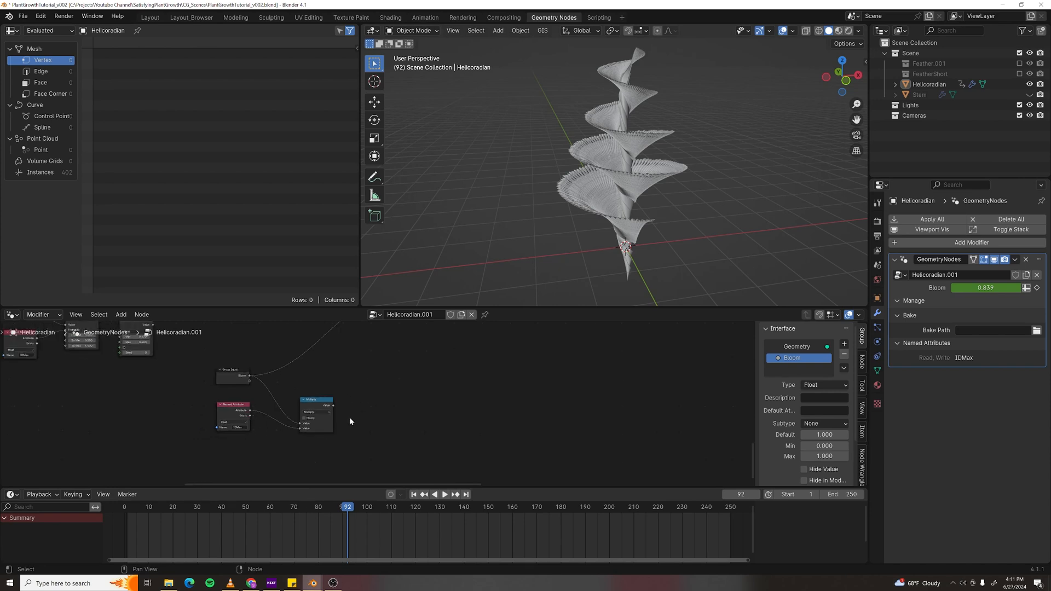
key(F3)
text(id)
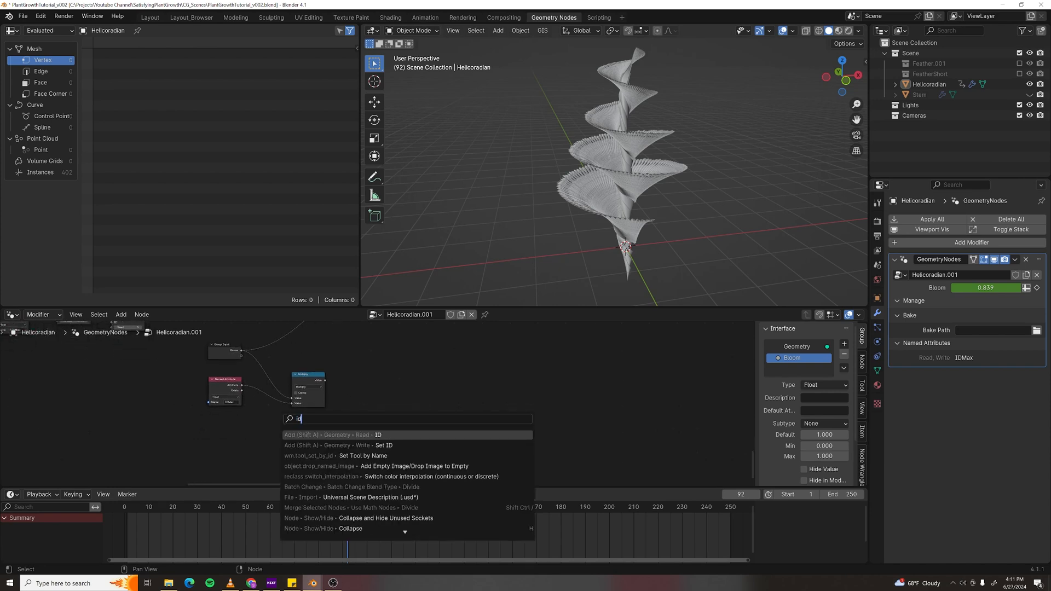
key(Return)
click(289, 444)
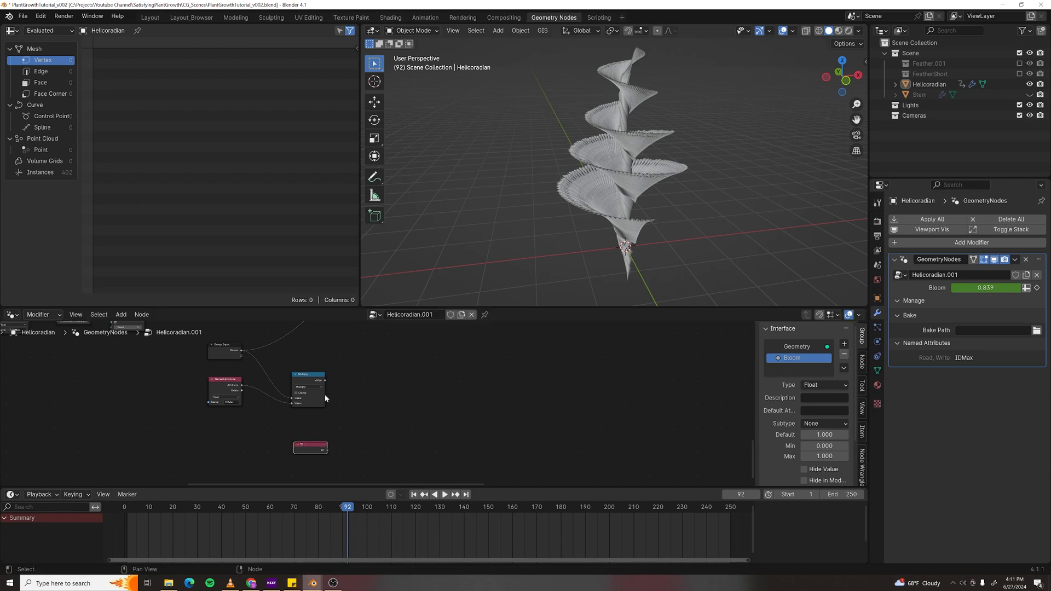
- Duplicate the Multiply node as an Add node and connect the Multiply result and the ID to its two values
click(322, 383)
key(shift+d)
click(378, 408)
click(377, 406)
click(373, 420)
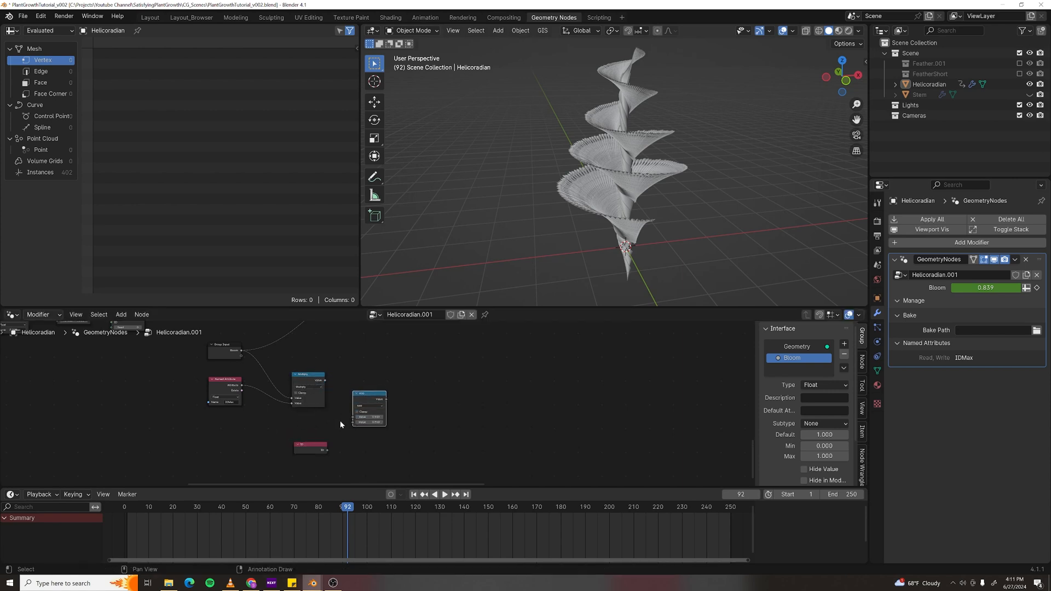
drag(327, 450, 353, 422)
drag(325, 382, 353, 418)
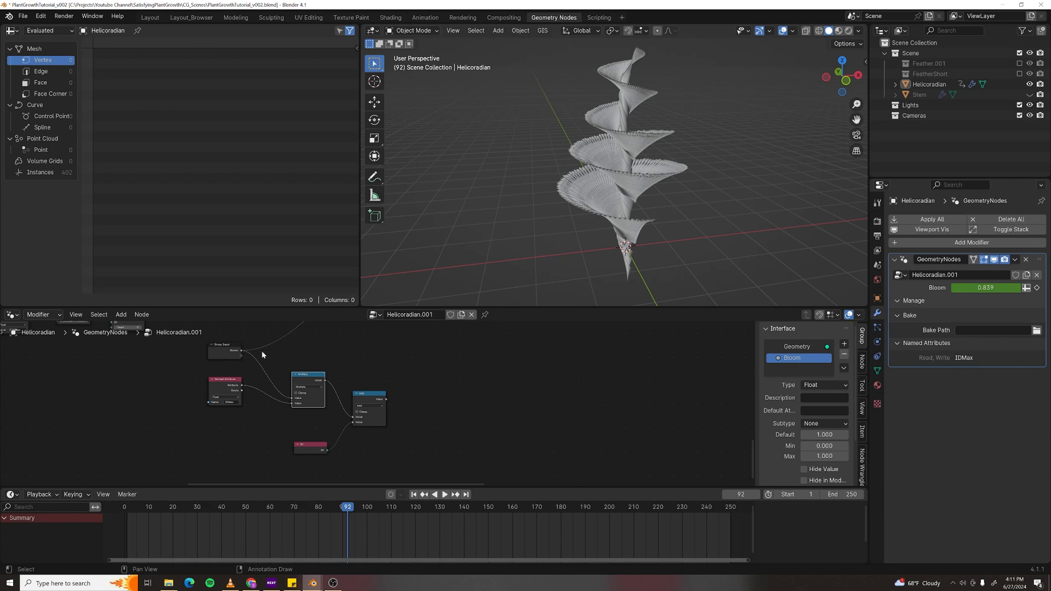
- Duplicate the Multiply node onto the Bloom link into the Scale node and connect the Add result to its second value
scroll(471, 399, down, 3)
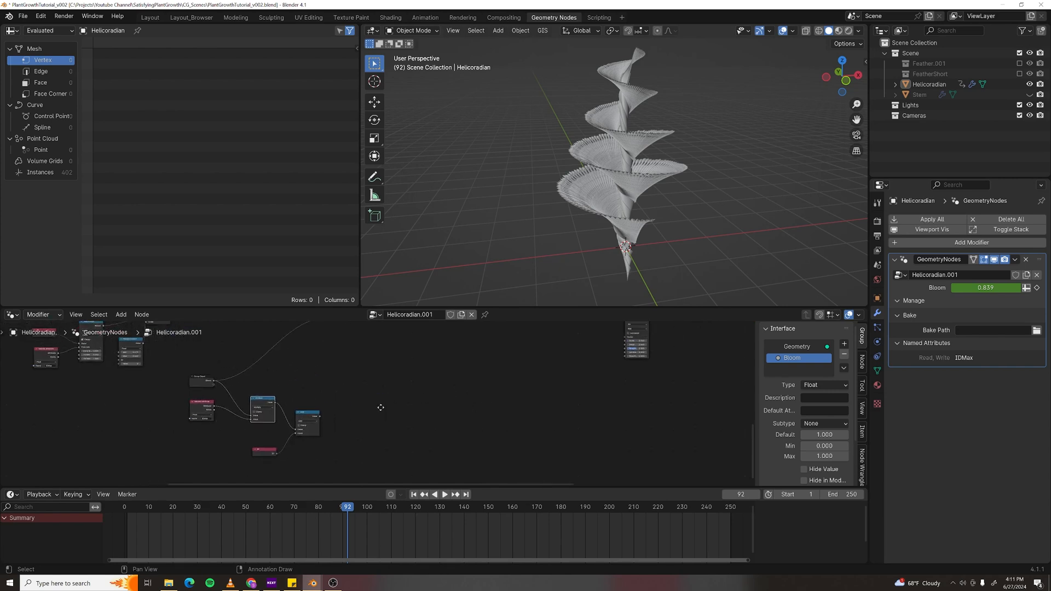
key(shift+d)
click(384, 374)
middle_drag(384, 373, 372, 438)
drag(372, 426, 334, 443)
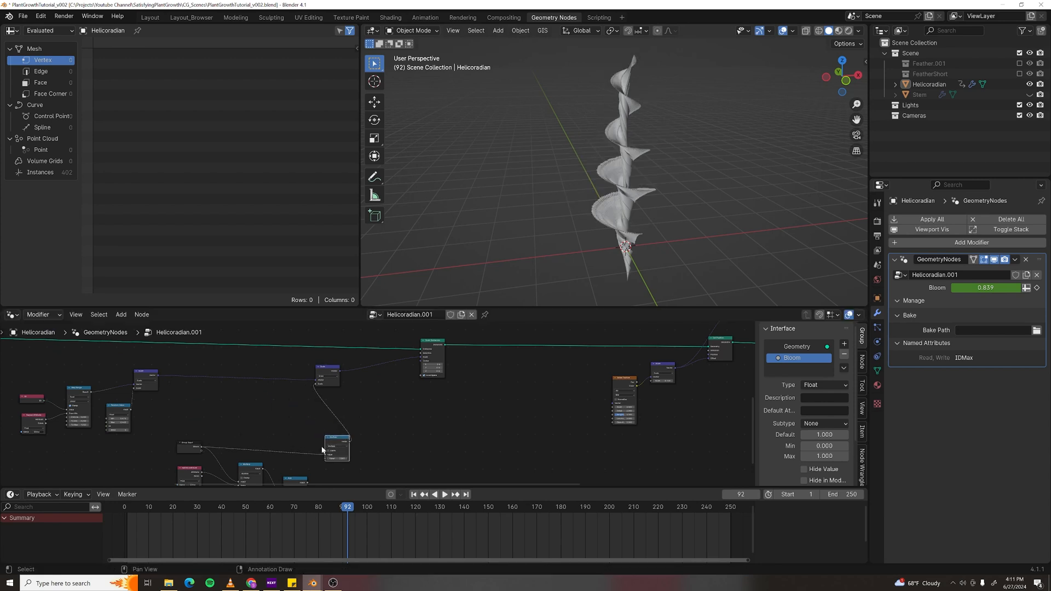
middle_drag(311, 469, 336, 400)
drag(333, 413, 350, 388)
shift+middle_drag(668, 182, 646, 181)
scroll(642, 147, up, 3)
key(KP_Decimal)
scroll(644, 159, down, 5)
scroll(653, 153, down, 3)
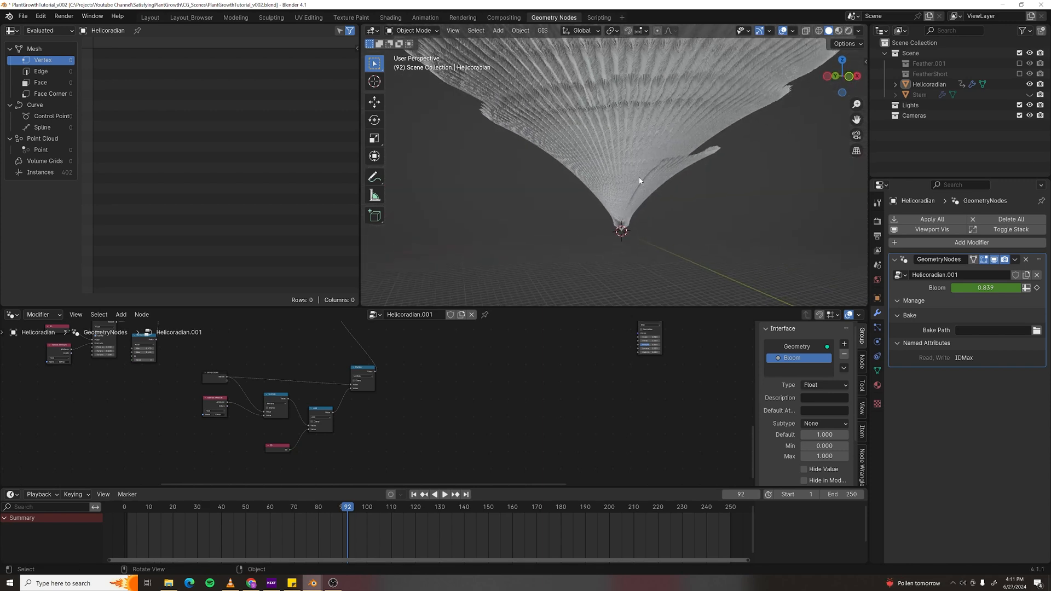
- Move the ID node away from the Add node and insert a Map Range node on the link between them
scroll(255, 477, up, 1)
scroll(263, 474, up, 3)
middle_drag(278, 462, 431, 442)
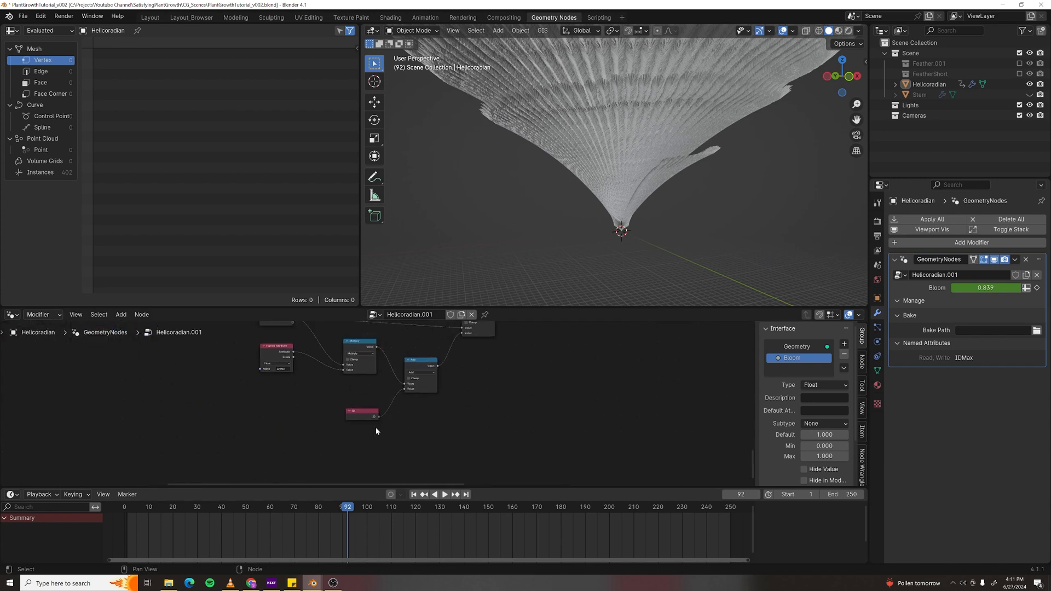
drag(373, 418, 306, 446)
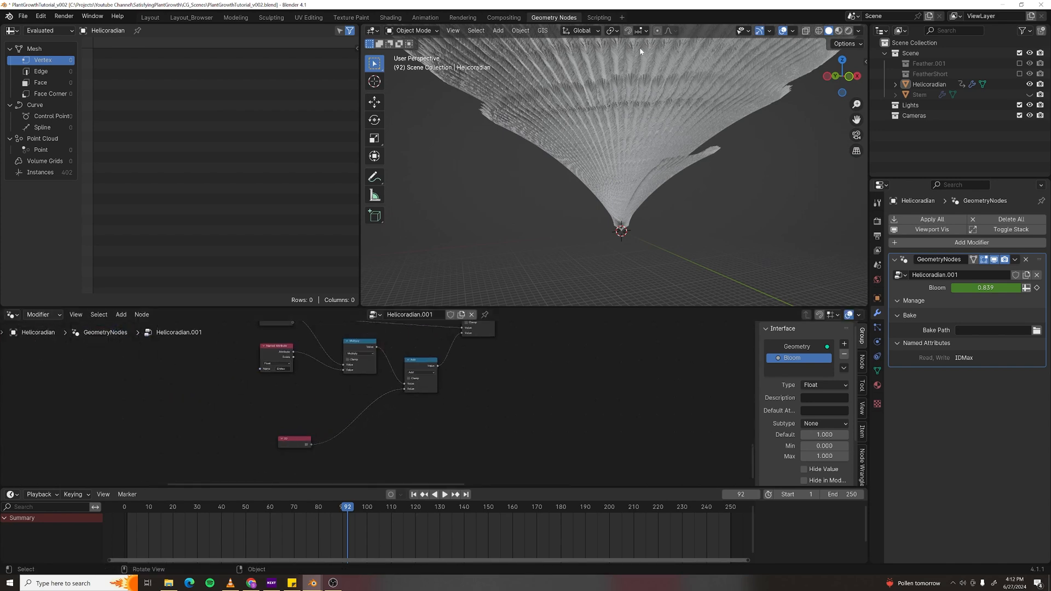
key(F3)
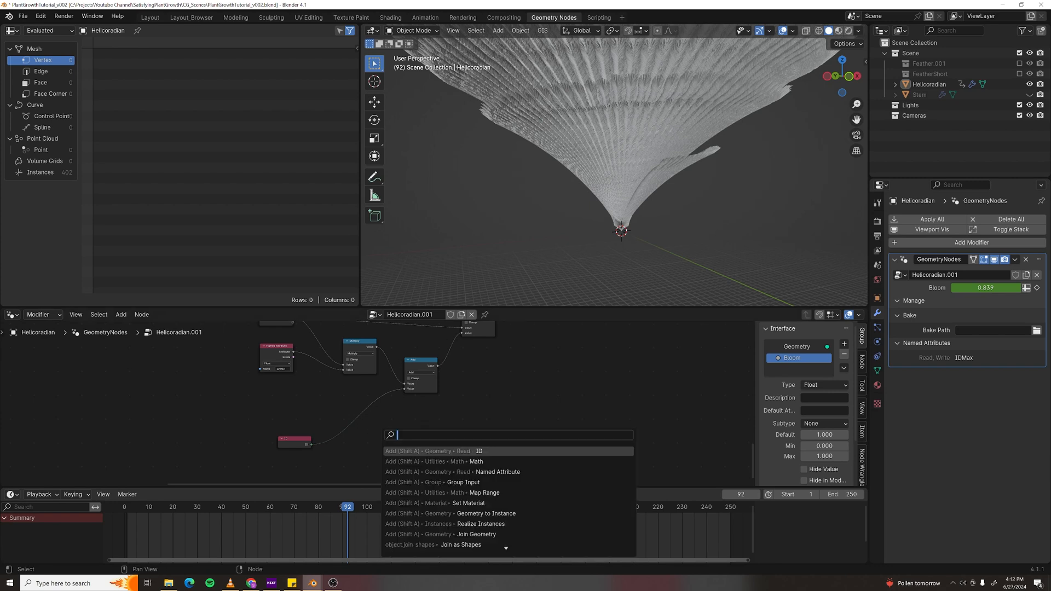
text(map)
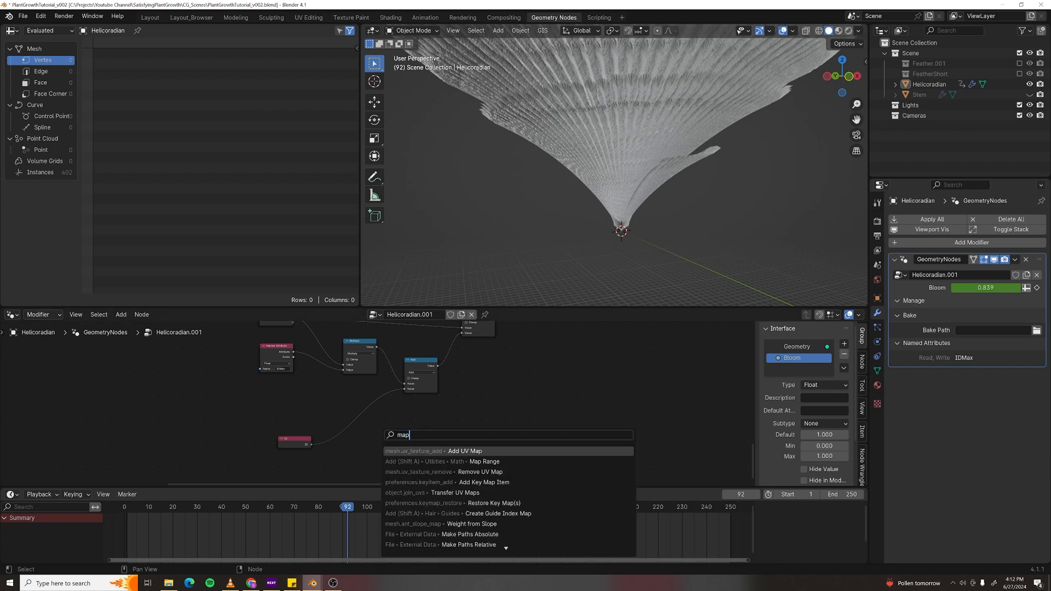
text( ra)
key(Return)
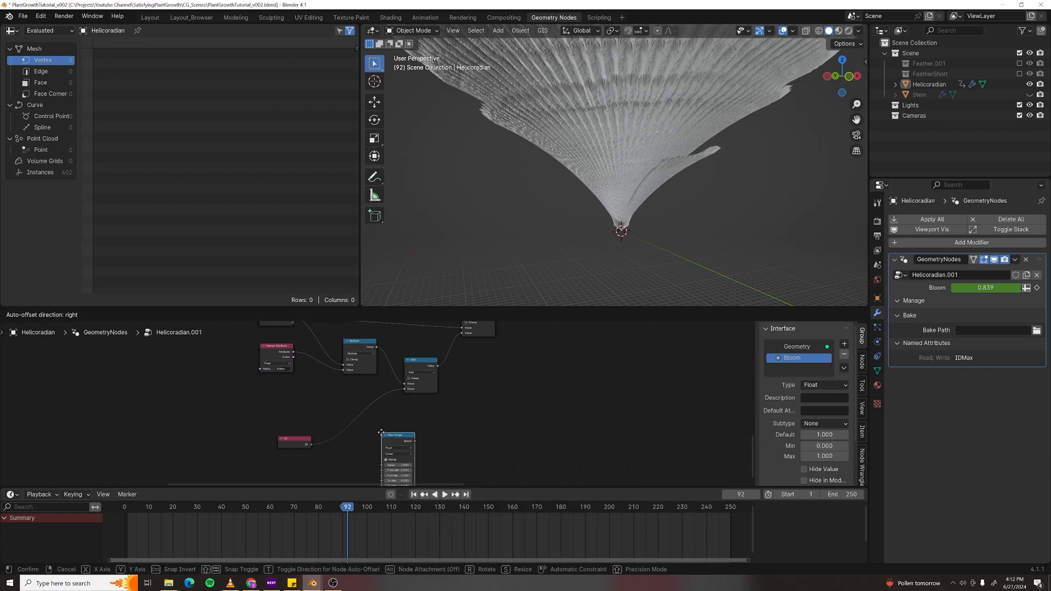
click(336, 403)
- Disable Clamp on the Map Range node and set From Min to 1 and From Max to 0
scroll(325, 445, up, 3)
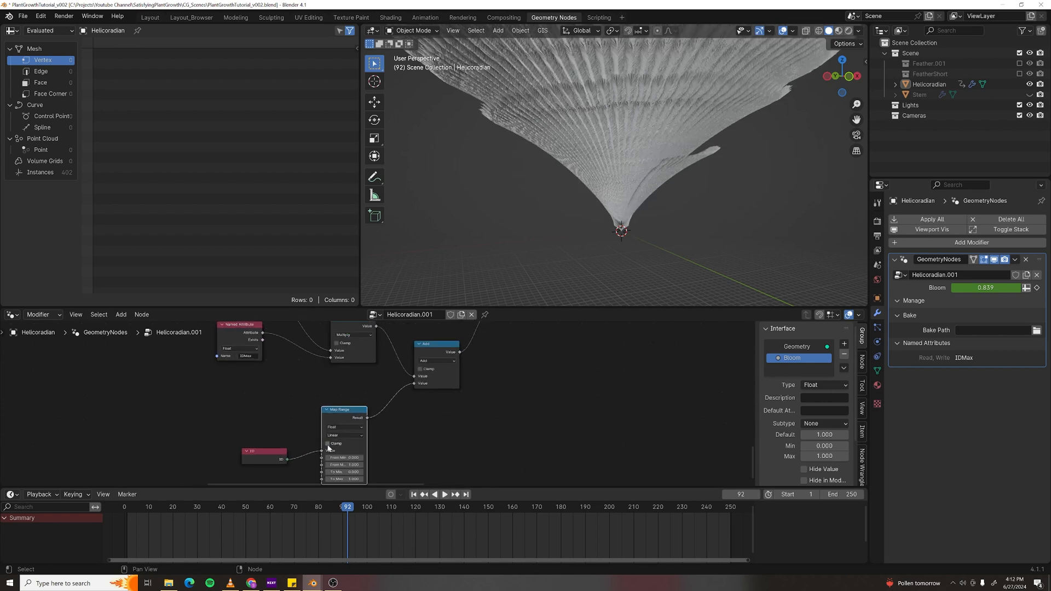
middle_drag(415, 463, 426, 433)
scroll(375, 430, up, 1)
click(357, 430)
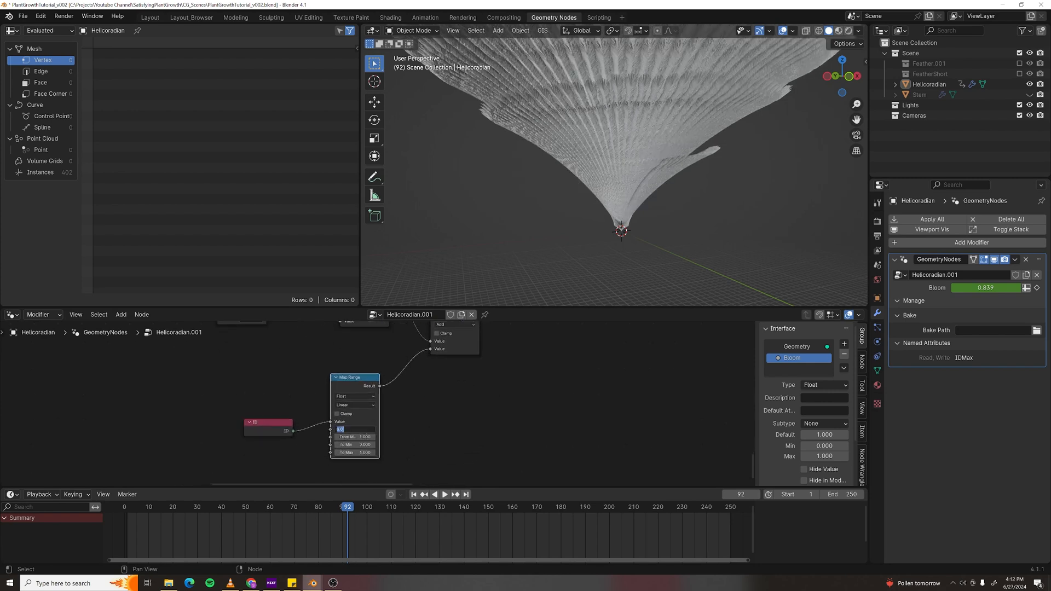
text(1)
key(Tab)
text(0)
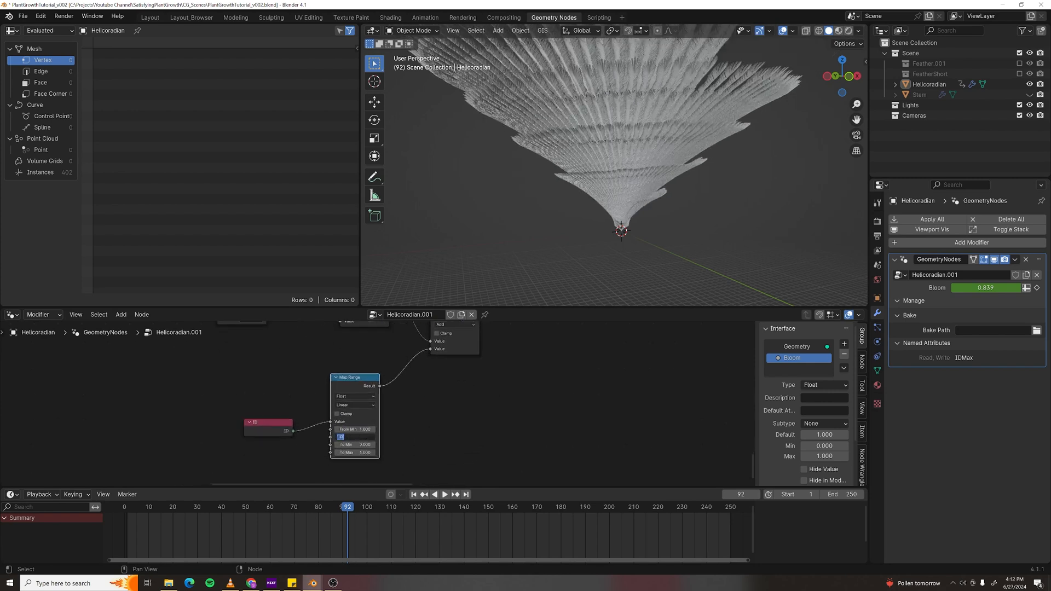
key(Return)
middle_drag(635, 230, 566, 209)
middle_drag(580, 193, 591, 192)
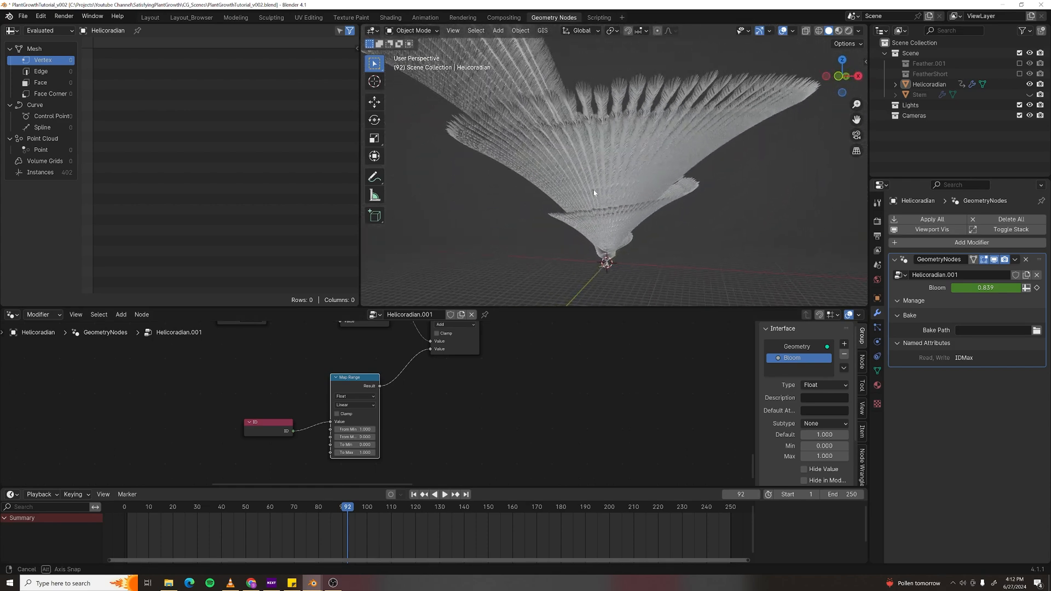
- Select the Named Attribute, ID, Map Range, Multiply and Add nodes and move them together below the Group Input
scroll(434, 416, down, 1)
scroll(432, 412, down, 5)
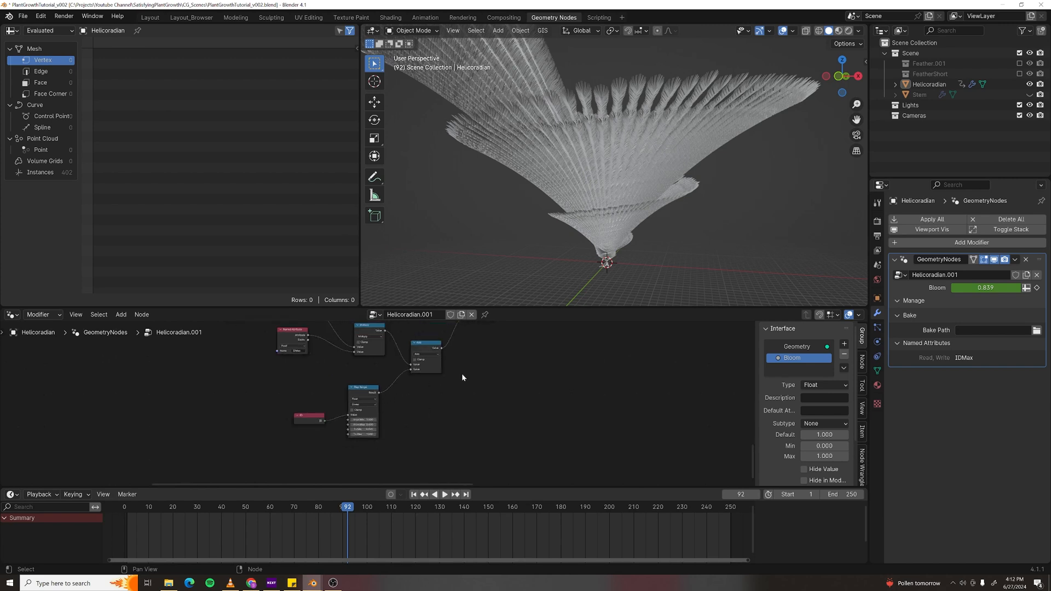
middle_drag(454, 374, 400, 437)
middle_drag(199, 400, 219, 355)
scroll(220, 355, down, 1)
drag(220, 359, 384, 422)
key(g)
click(372, 431)
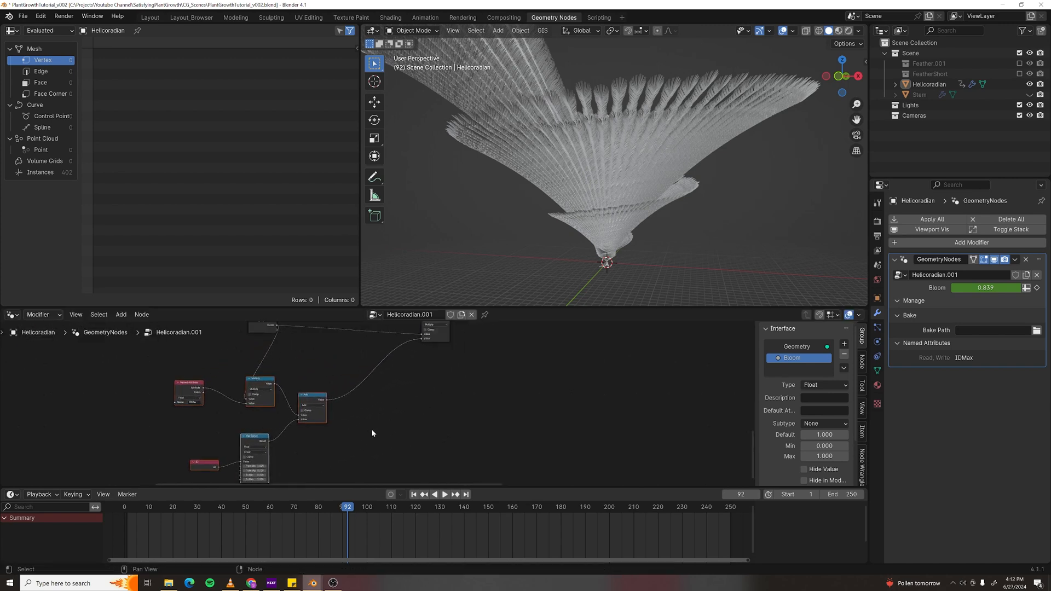
- Add a Map Range node and insert it on the link between the Add node and the final Multiply node
drag(310, 527, 282, 493)
scroll(394, 411, up, 3)
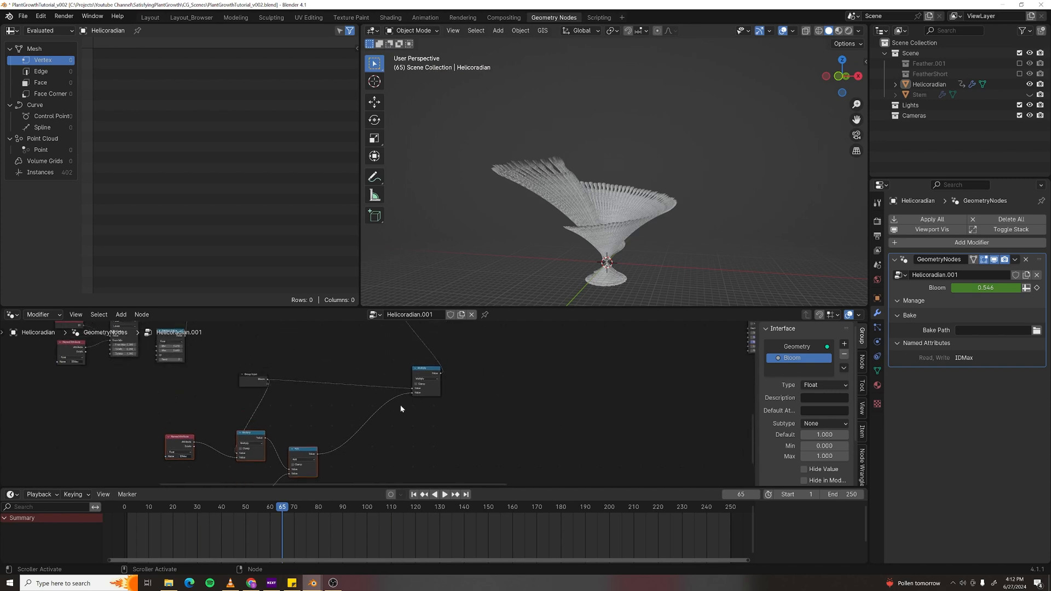
middle_drag(411, 452, 426, 385)
scroll(437, 400, up, 1)
click(437, 401)
key(F3)
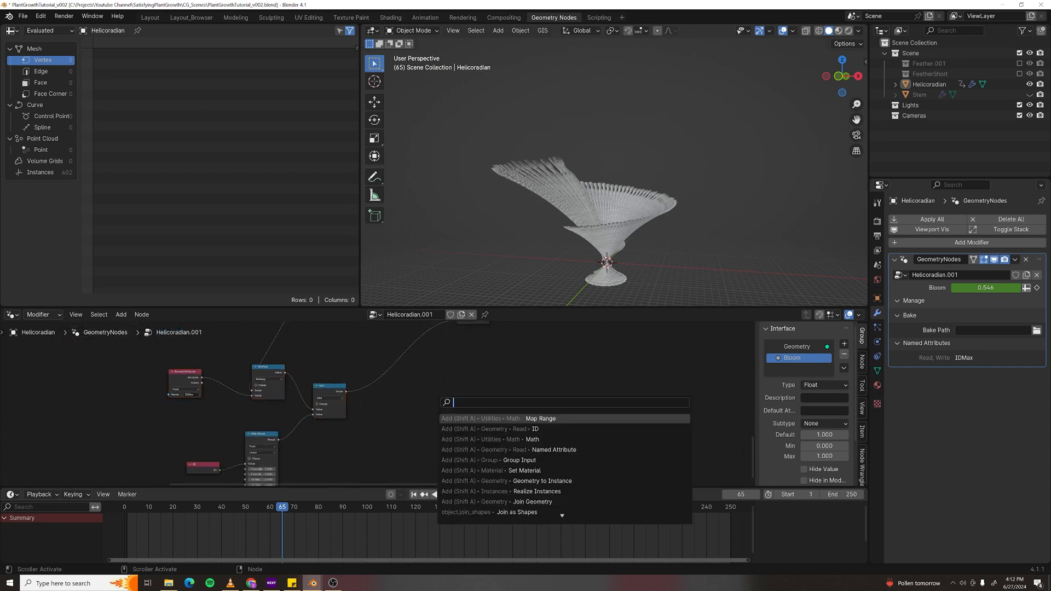
text(map)
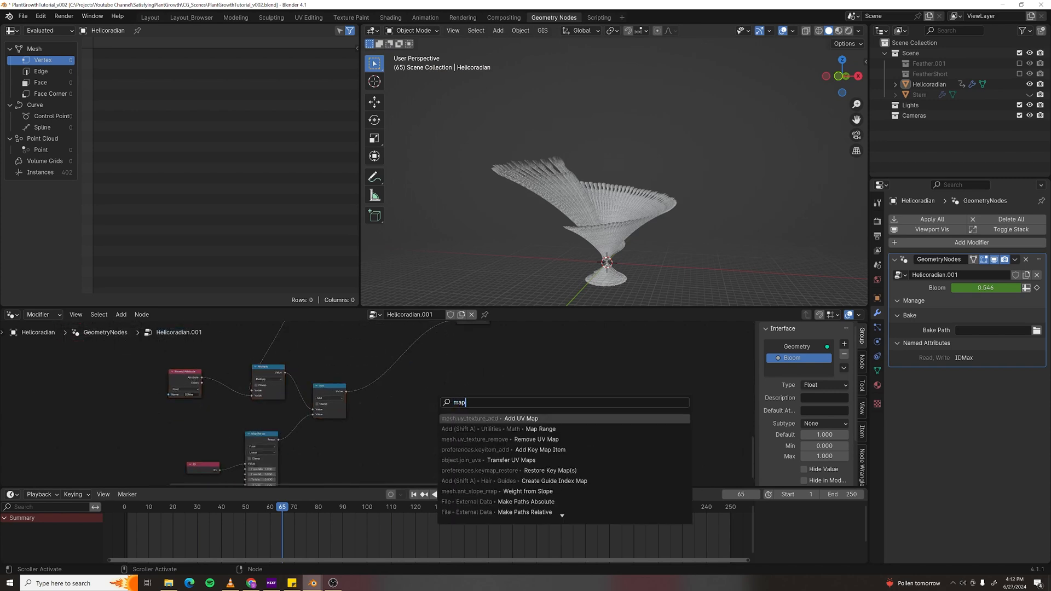
key(Down)
key(Return)
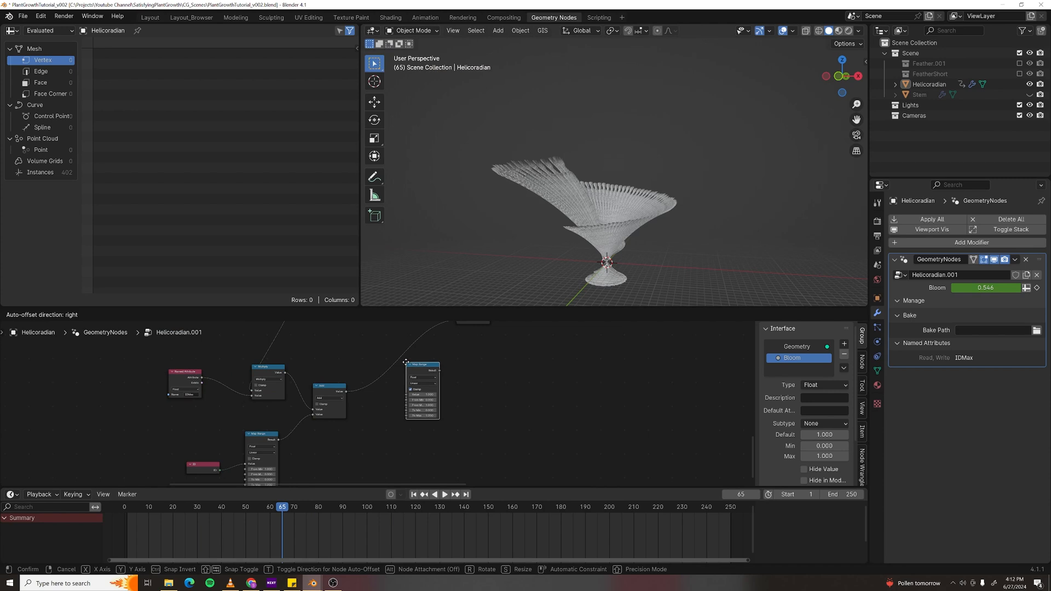
click(464, 430)
middle_drag(299, 441, 314, 399)
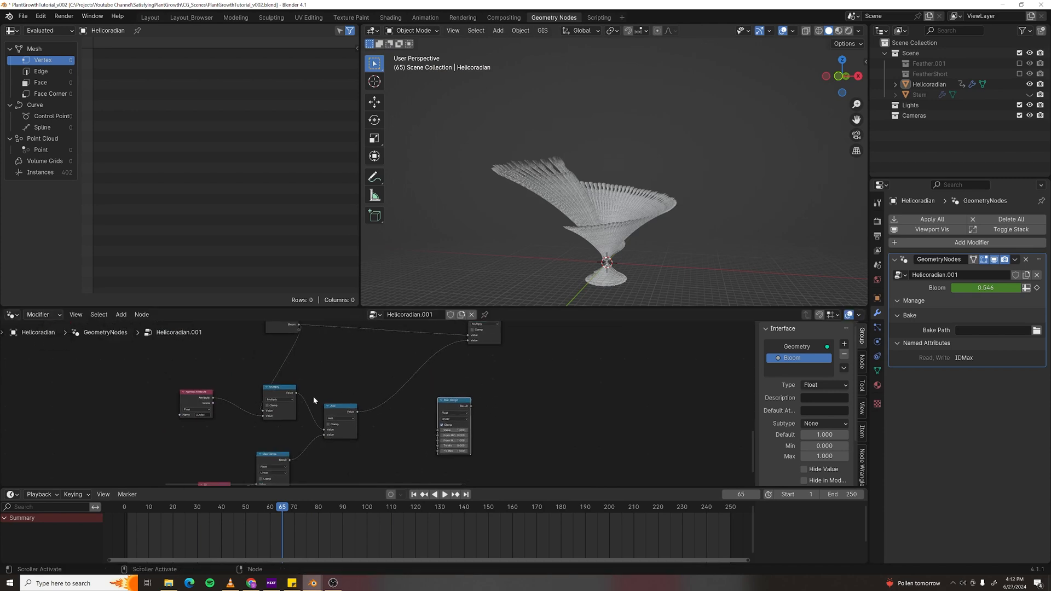
drag(454, 406, 417, 374)
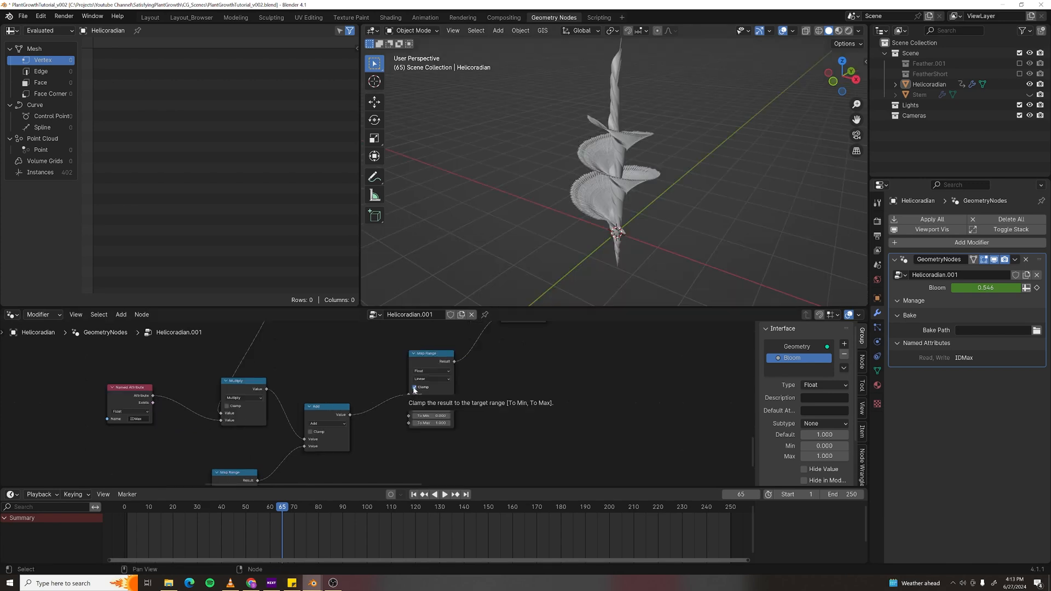
- Set the new Map Range node's From Min to about -77.7 and raise its From Max
middle_drag(515, 385, 490, 397)
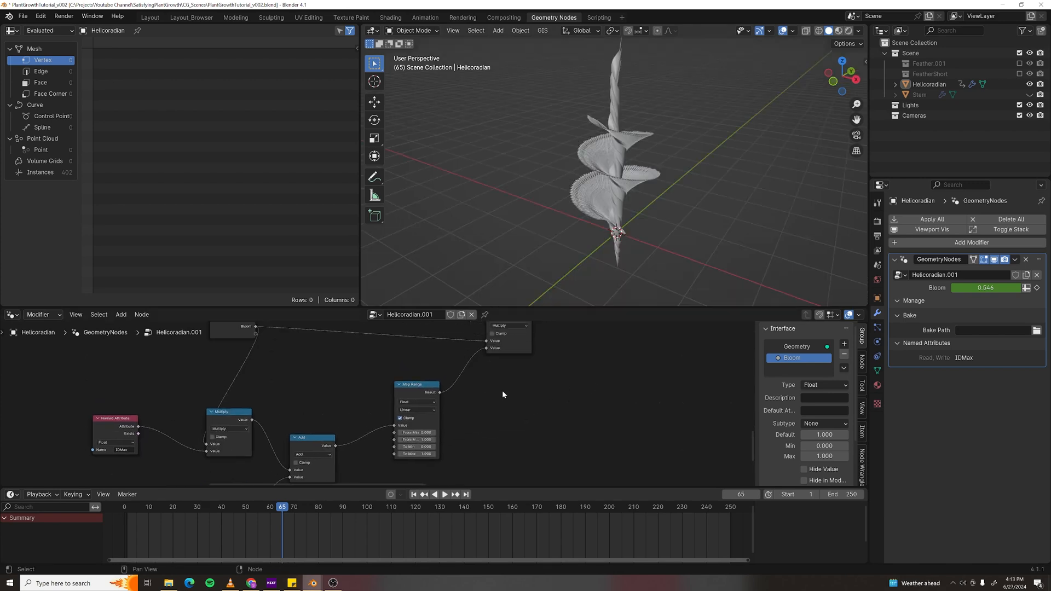
scroll(503, 394, down, 3)
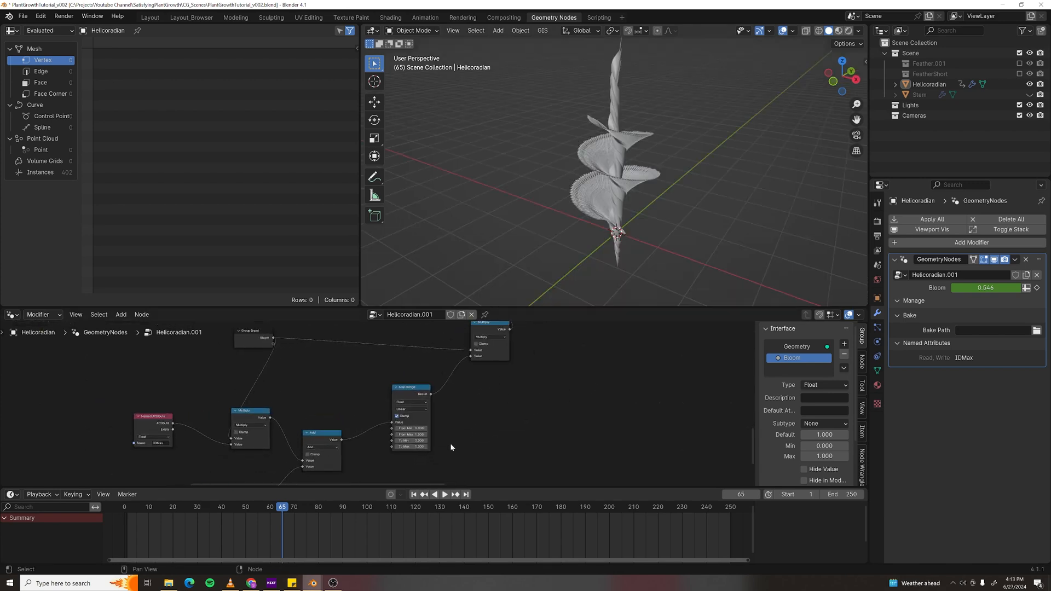
scroll(430, 422, up, 2)
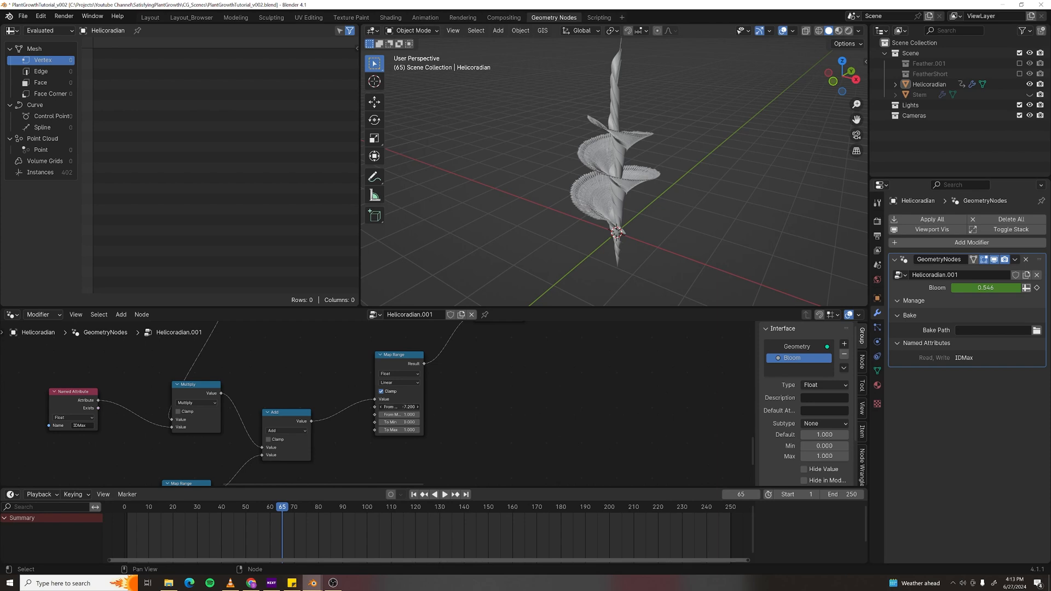
drag(347, 407, 409, 414)
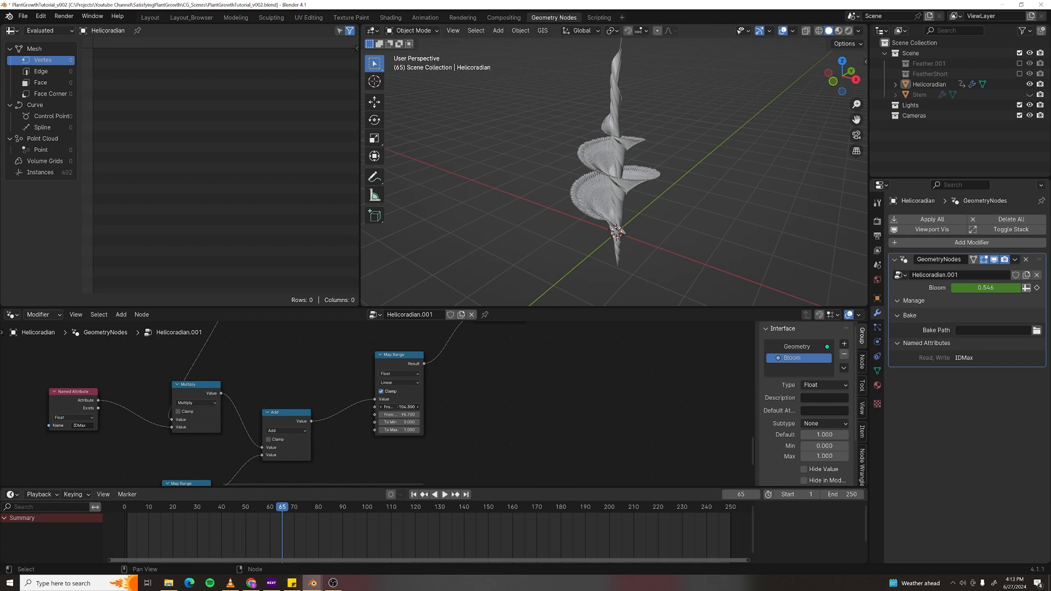
- Play the bloom animation from frame 0 to check the staggered opening of the feathers
drag(283, 509, 125, 509)
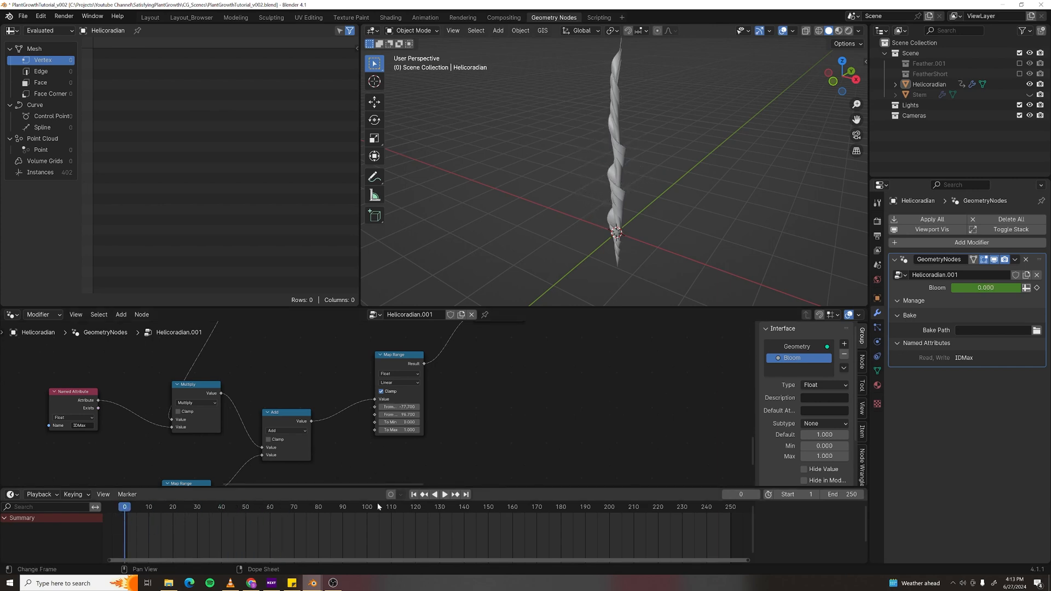
click(445, 494)
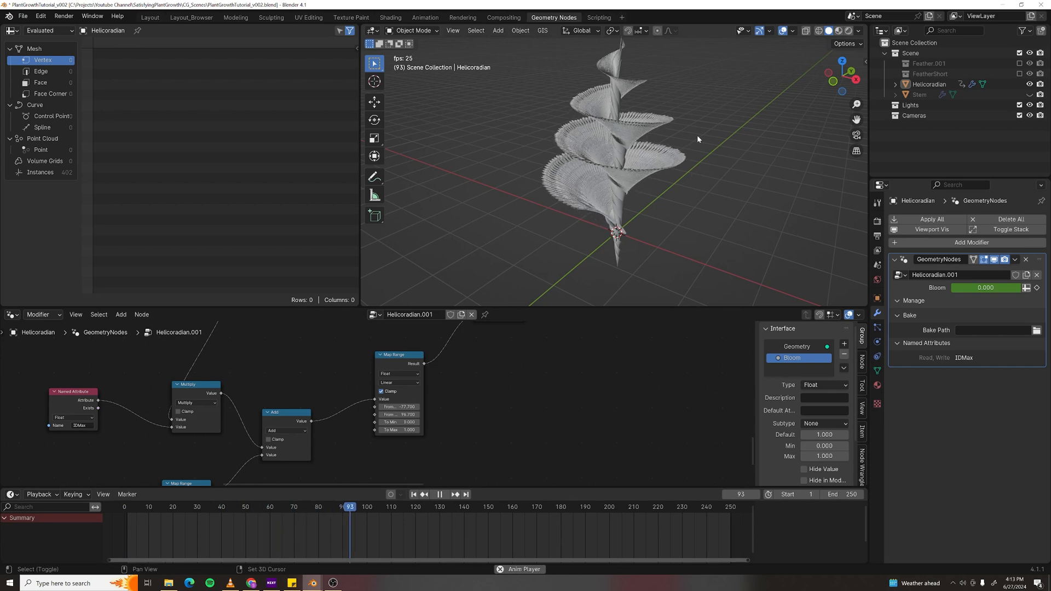
click(437, 495)
- Examine the Bloom offset chain from the Named Attribute and ID nodes through to the final Multiply node, checking the plant at frame 100
scroll(454, 422, down, 3)
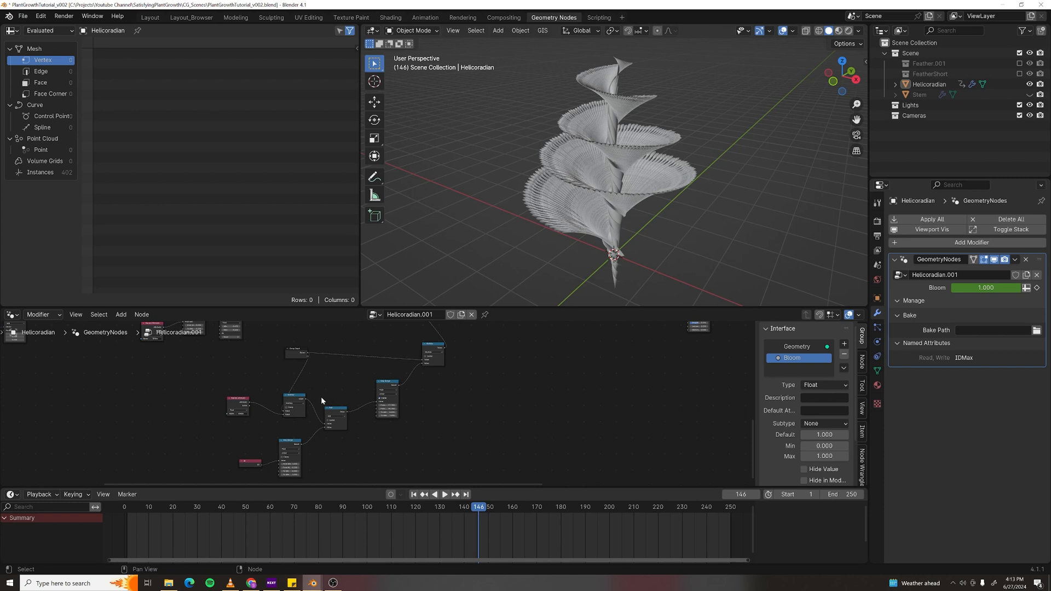
scroll(312, 435, up, 2)
middle_drag(314, 367, 359, 376)
middle_drag(309, 454, 313, 418)
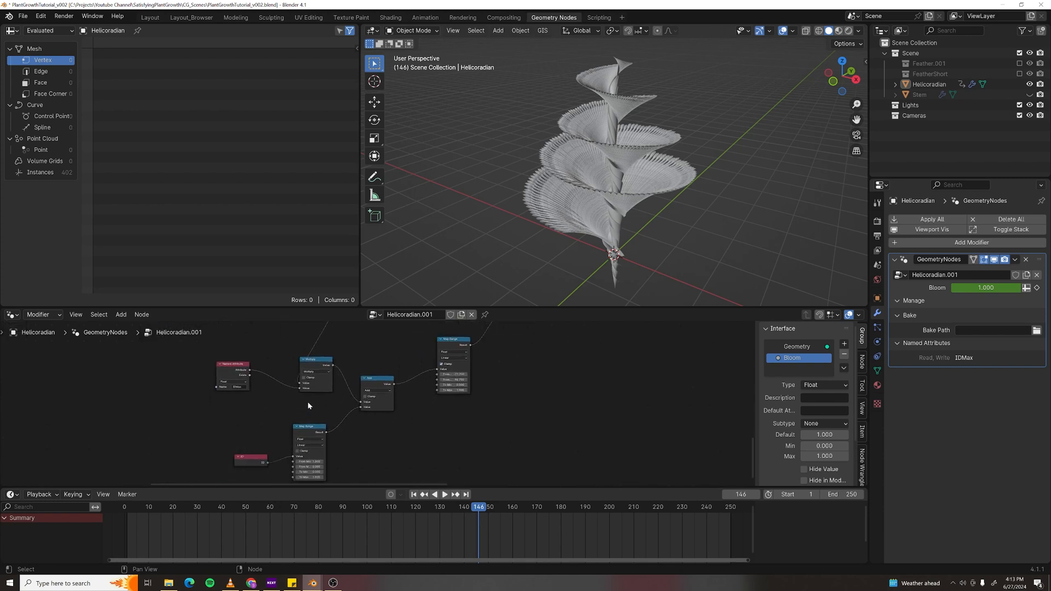
middle_drag(537, 351, 511, 384)
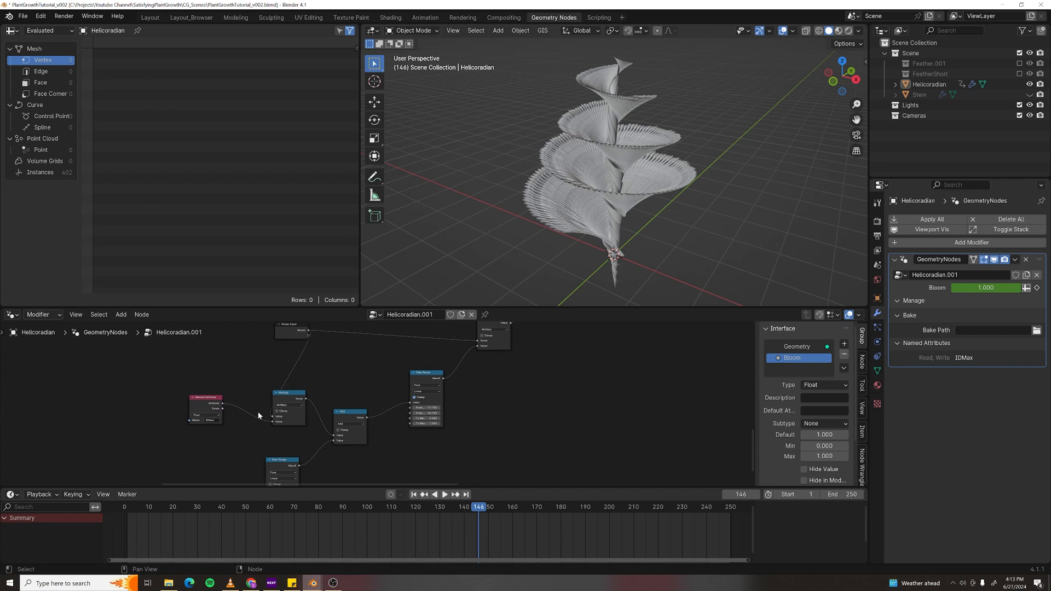
middle_drag(359, 431, 379, 392)
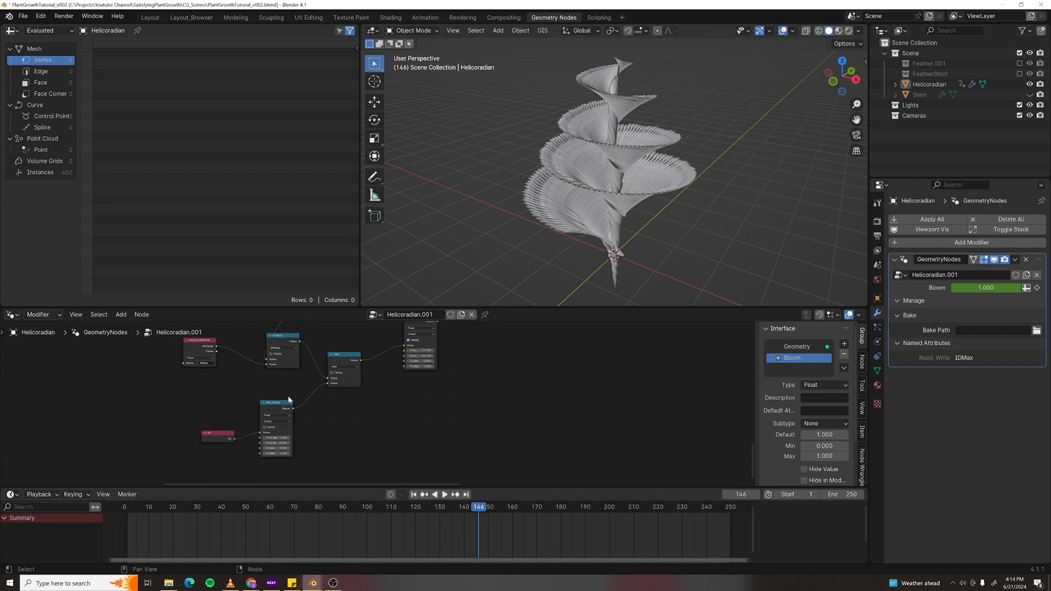
middle_drag(280, 391, 247, 419)
drag(481, 510, 367, 510)
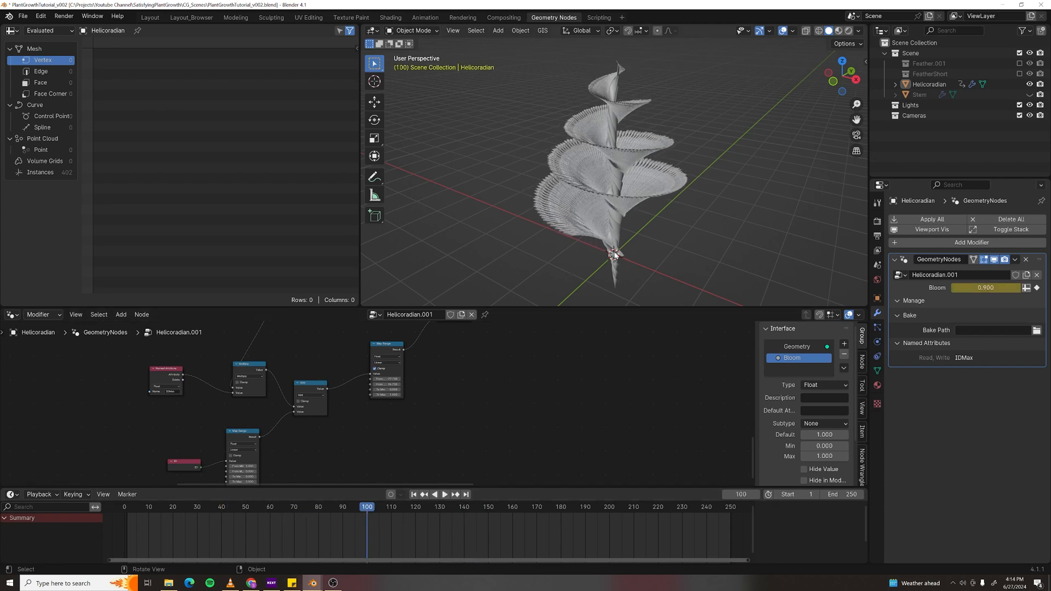
middle_drag(324, 437, 313, 439)
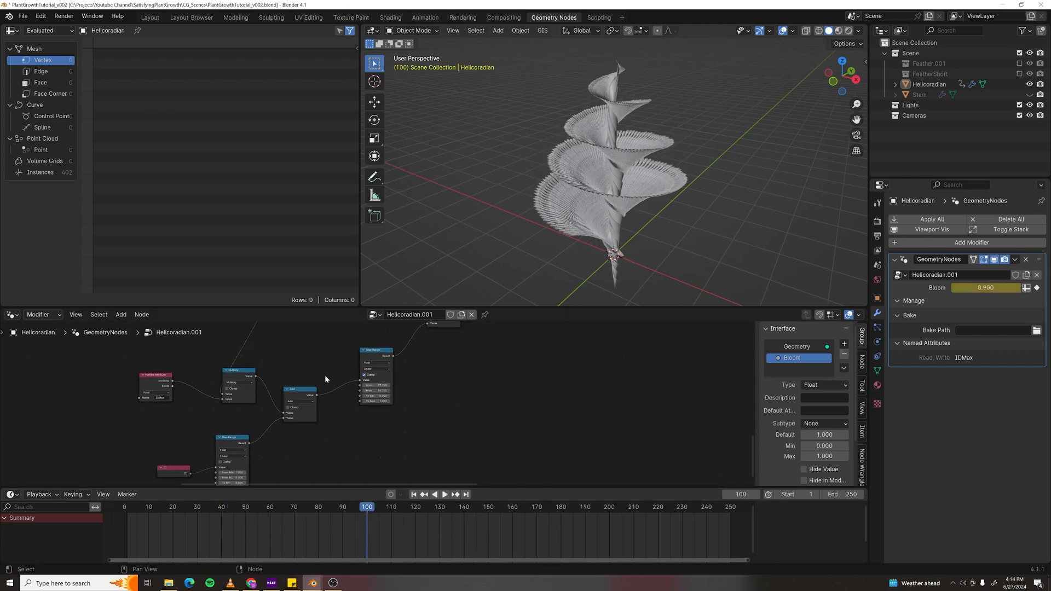
middle_drag(335, 367, 369, 429)
scroll(406, 404, down, 1)
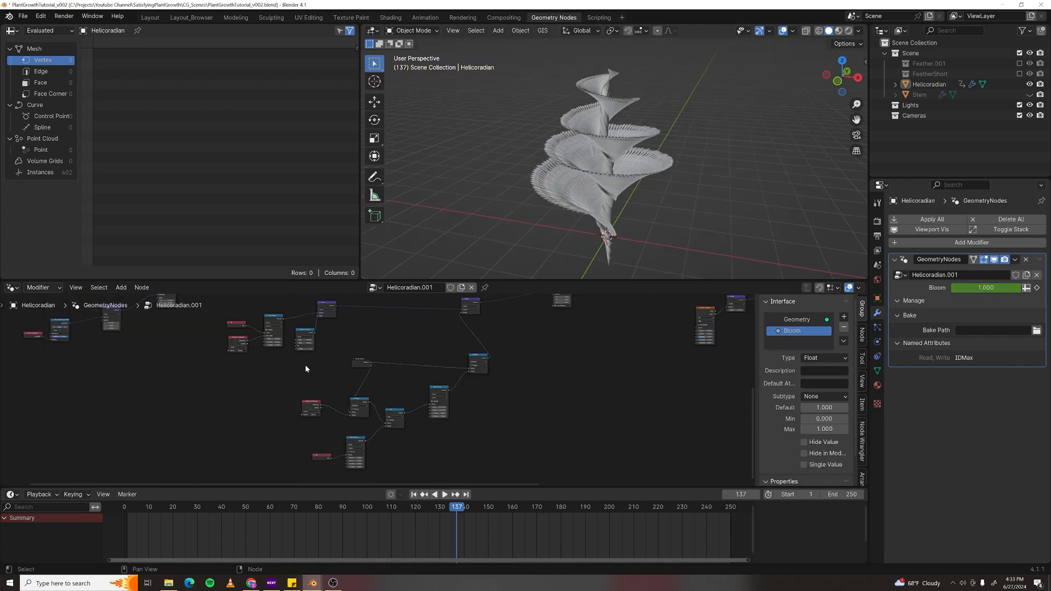
- Copy the whole Bloom offset chain, including its Group Input and final Multiply node, and paste the copy below the rotation nodes
drag(311, 360, 508, 458)
key(ctrl+c)
scroll(370, 413, down, 3)
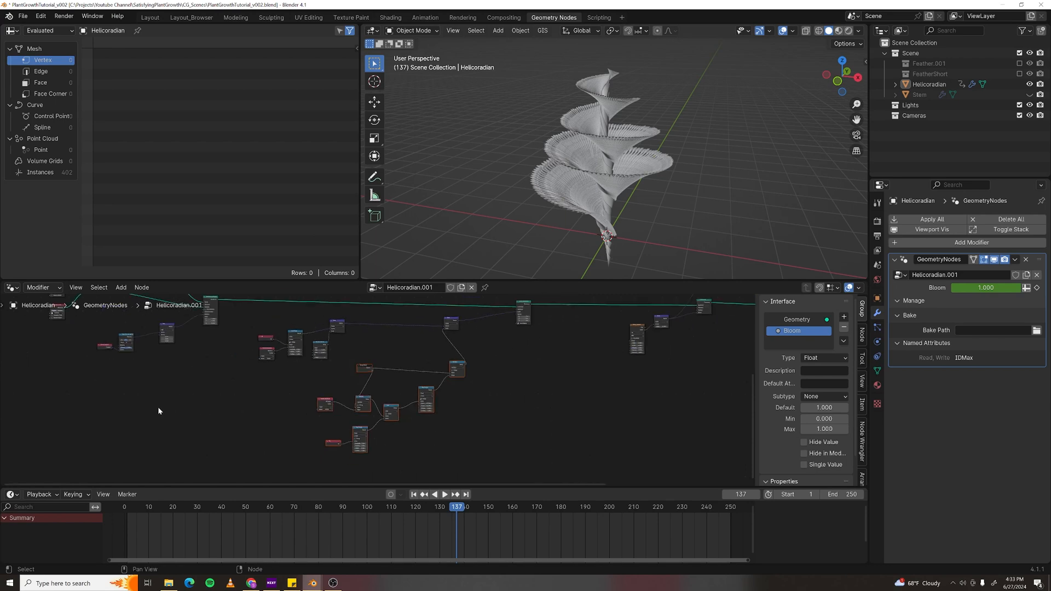
middle_drag(157, 408, 447, 406)
key(ctrl+v)
key(g)
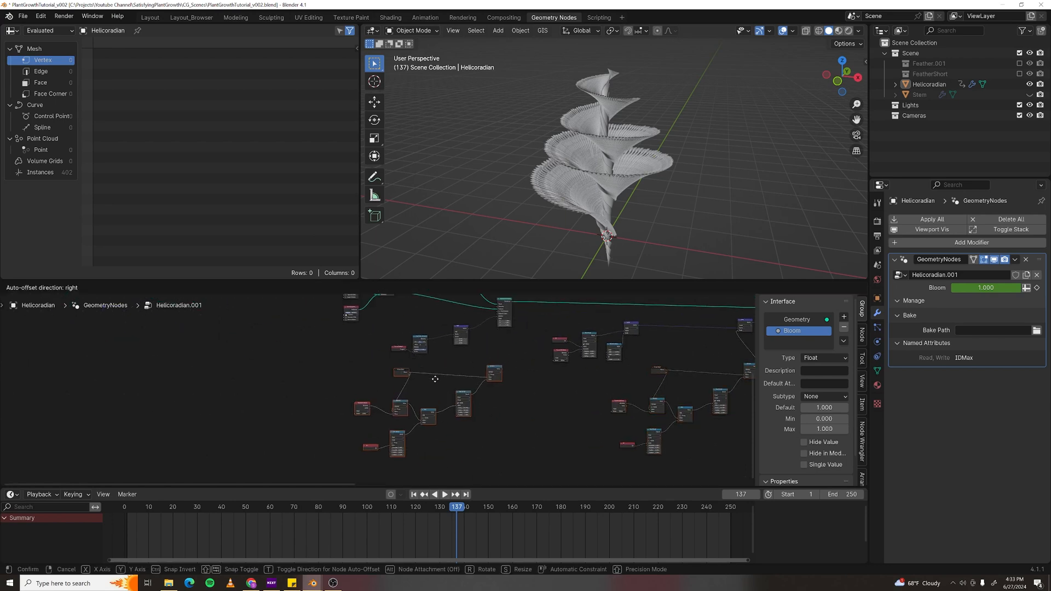
click(437, 405)
- Move the Curve Tangent, Align Euler to Vector and Add nodes away from the instancing node, and reposition the pasted chain below them
drag(395, 326, 471, 353)
key(g)
click(377, 366)
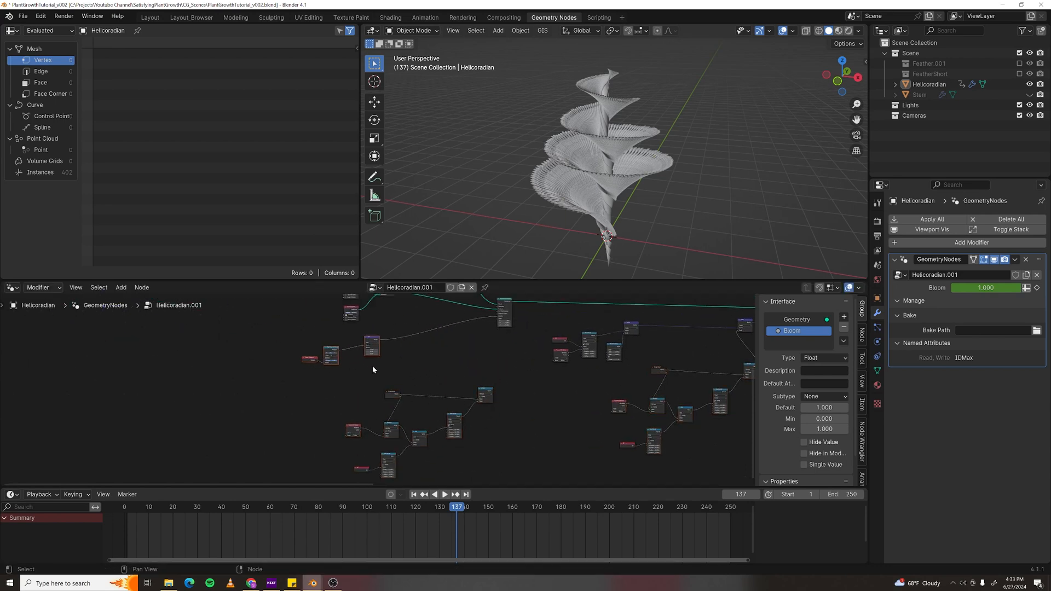
drag(332, 374, 500, 475)
scroll(529, 417, up, 2)
key(g)
click(454, 417)
- Duplicate the vector Add node and insert the copy on the link between the original Add node and the instancing node
scroll(407, 366, up, 1)
middle_drag(398, 380, 365, 404)
scroll(370, 379, up, 1)
scroll(368, 378, up, 1)
click(335, 344)
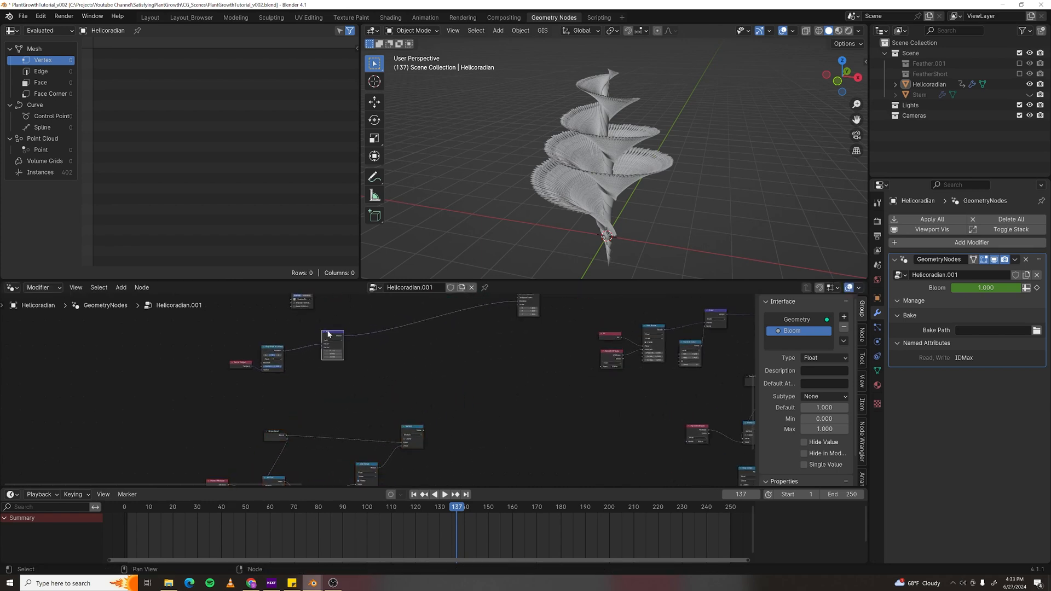
key(shift+d)
click(449, 327)
key(g)
click(468, 339)
- Add a Combine XYZ node with its X input fed by the pasted chain's Multiply output
middle_drag(454, 446, 455, 405)
scroll(453, 405, up, 3)
middle_drag(479, 358, 413, 382)
scroll(415, 419, down, 1)
drag(372, 433, 424, 403)
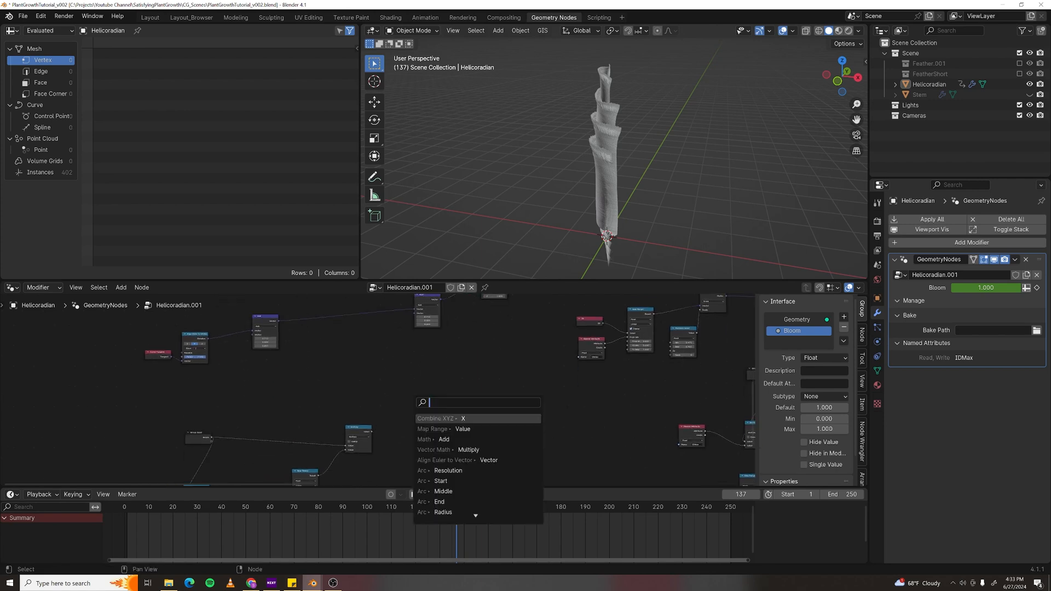
key(Return)
click(402, 398)
- Connect the Combine XYZ vector output to the second vector input of the duplicated Add node
scroll(402, 398, up, 1)
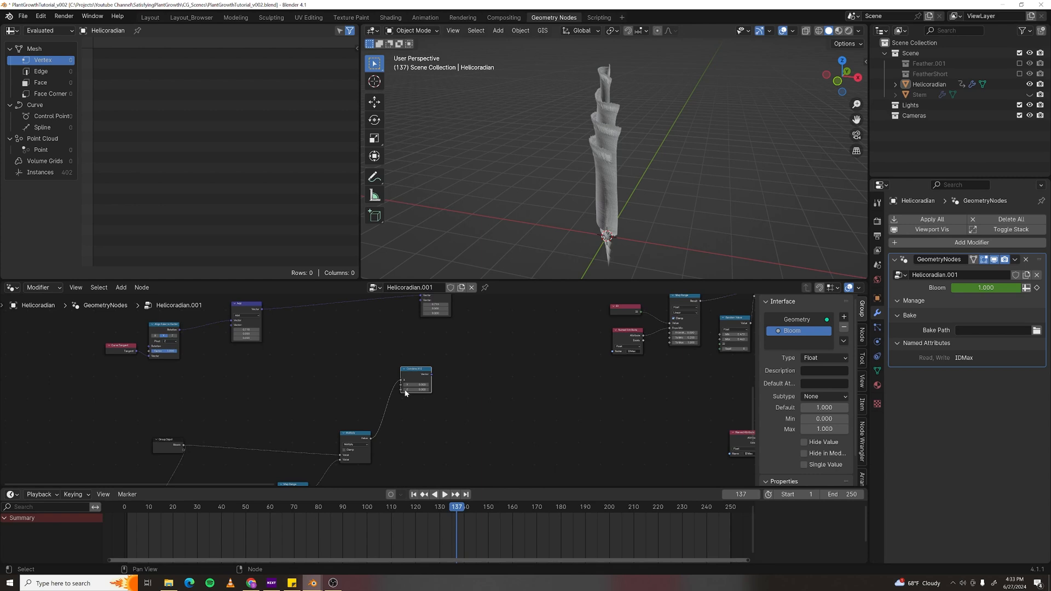
scroll(418, 384, up, 1)
middle_drag(447, 367, 433, 406)
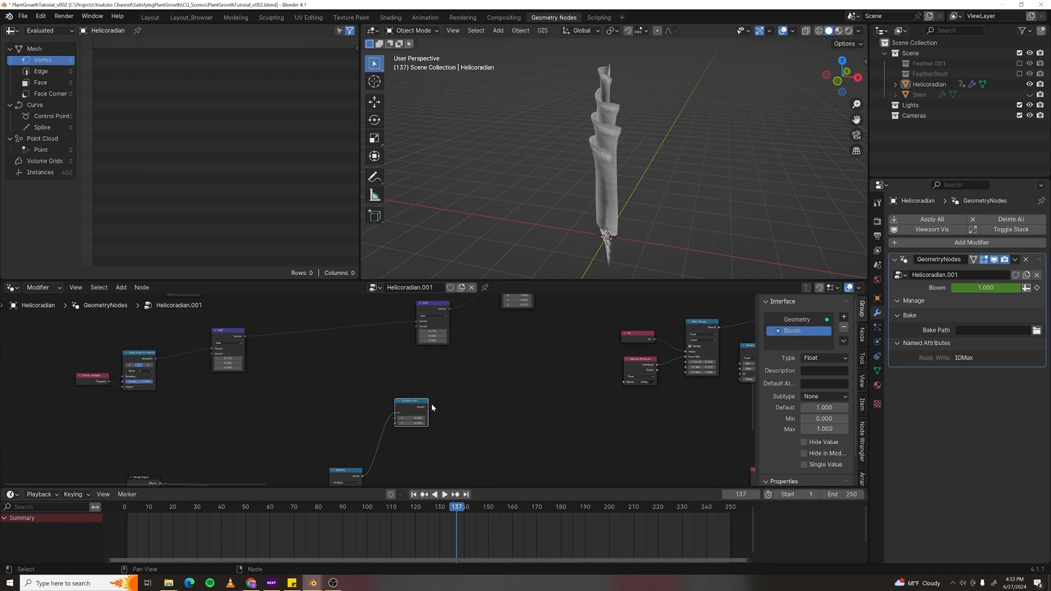
drag(429, 408, 413, 327)
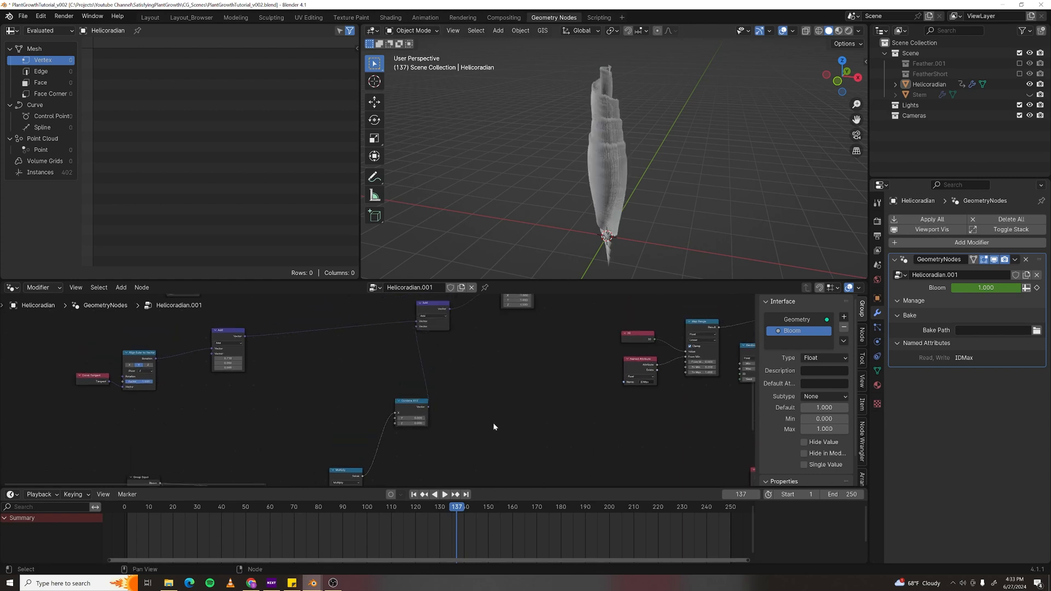
- Scrub the timeline to frame 120 to check the effect of the new rotation link
middle_drag(410, 416, 431, 344)
drag(431, 344, 460, 355)
click(435, 494)
drag(436, 514, 416, 504)
- Mute a node downstream of the copied chain in the node tree
scroll(549, 385, down, 8)
middle_drag(548, 384, 247, 423)
click(499, 330)
key(m)
middle_drag(160, 403, 370, 381)
scroll(370, 382, up, 3)
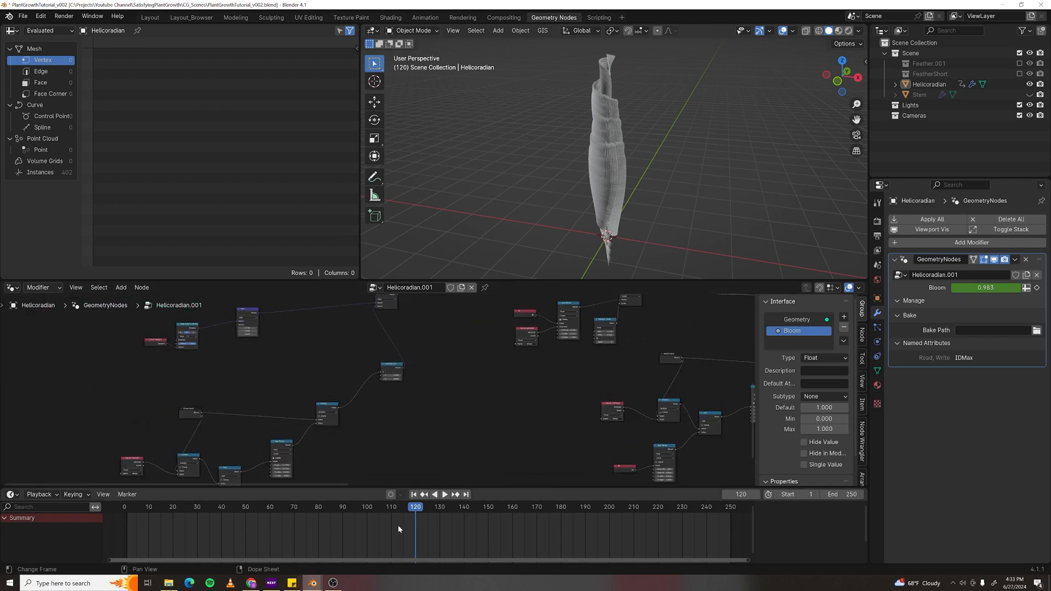
- Scrub back to about frame 108 and briefly play the animation
drag(416, 514, 385, 510)
key(space)
key(space)
- Add a Map Range node and insert it on the link between the copied chain's Multiply node and Combine XYZ
scroll(373, 412, up, 2)
middle_drag(367, 416, 414, 400)
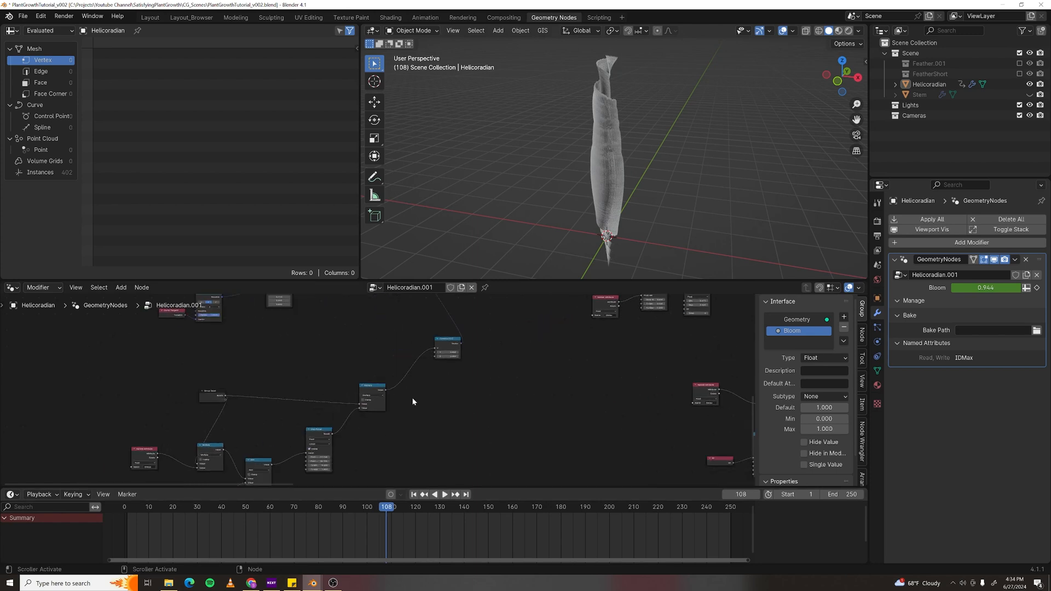
scroll(373, 383, up, 2)
drag(366, 384, 359, 386)
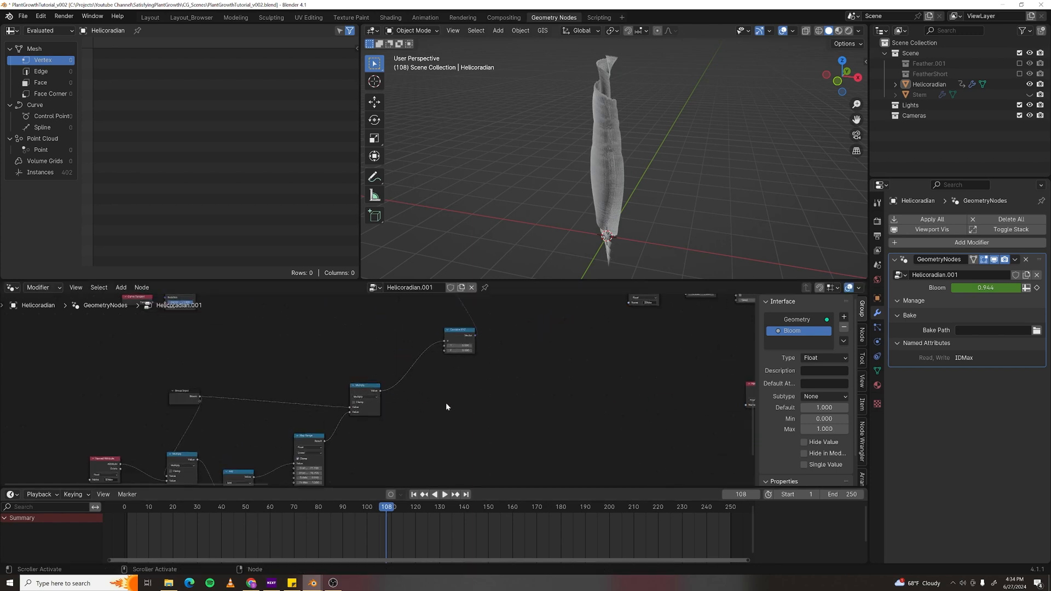
key(F3)
text(map ra)
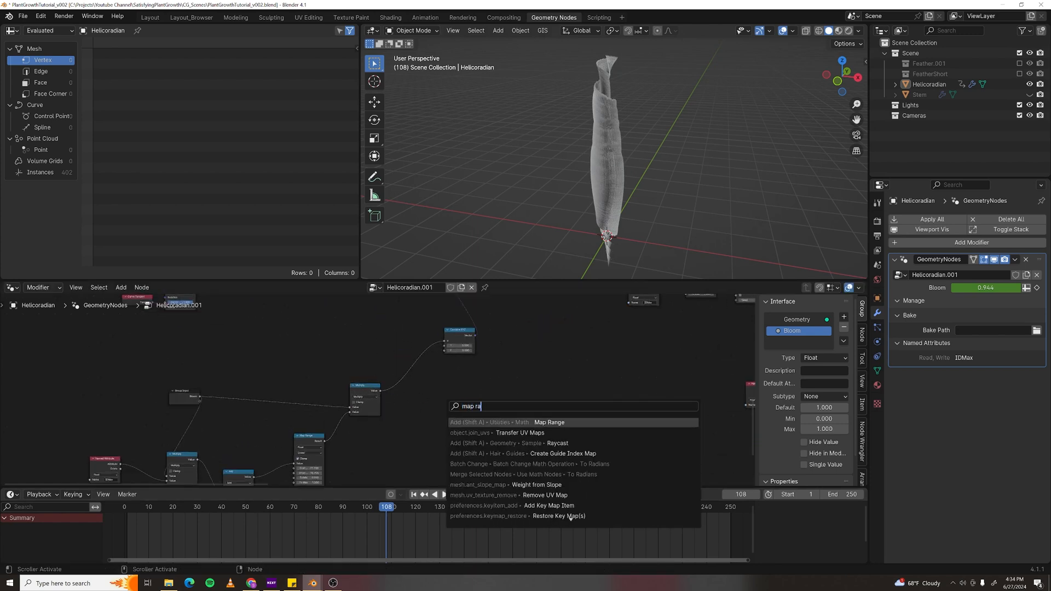
key(Return)
click(405, 362)
middle_drag(411, 436, 388, 440)
scroll(389, 440, up, 1)
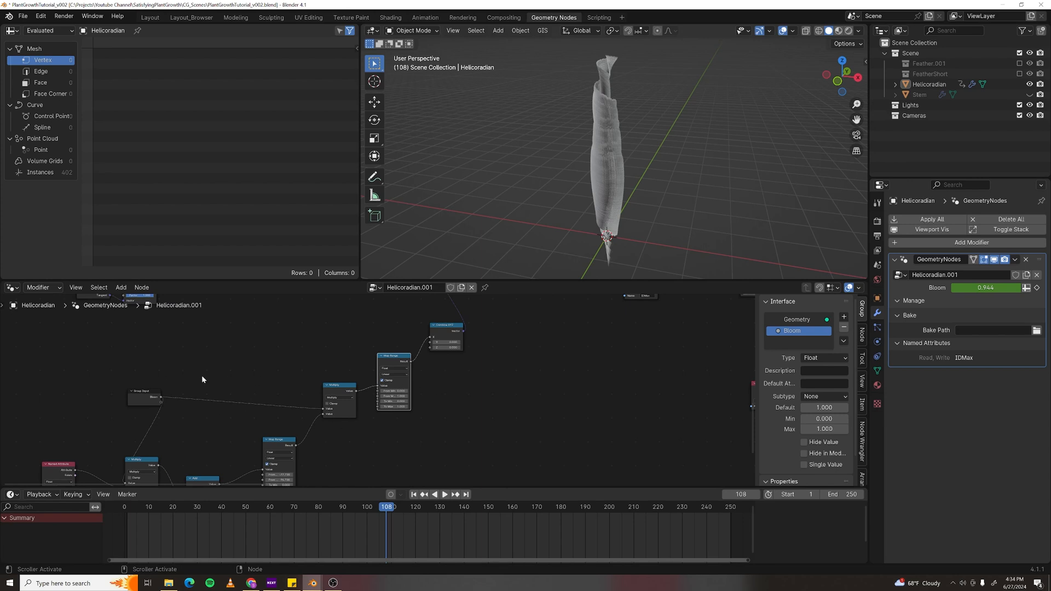
scroll(395, 432, up, 1)
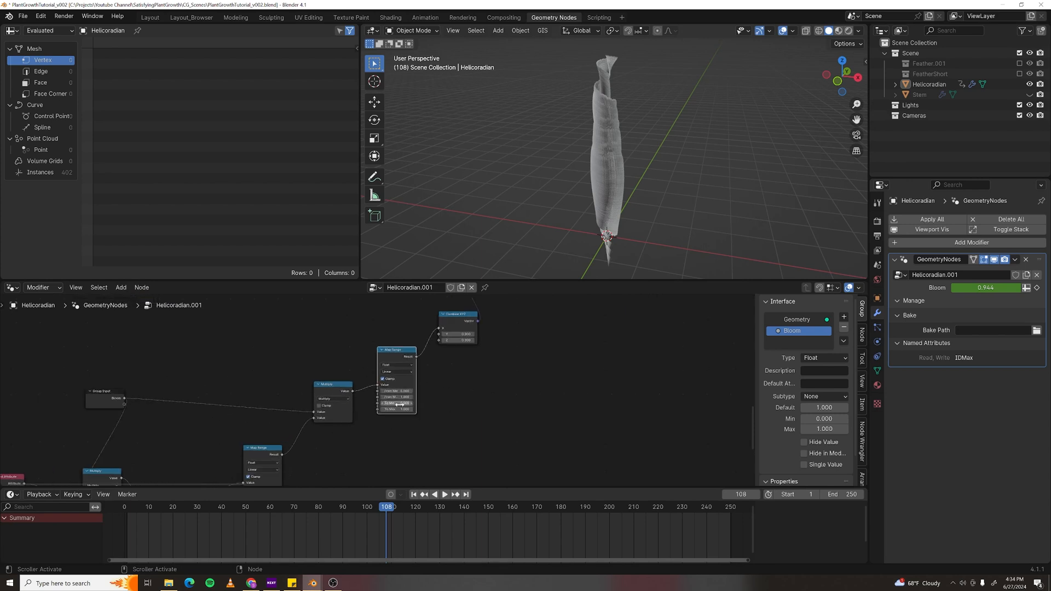
- Set To Min to 1 and To Max to 0 on the Map Range node feeding Combine XYZ
click(400, 404)
text(1)
key(Return)
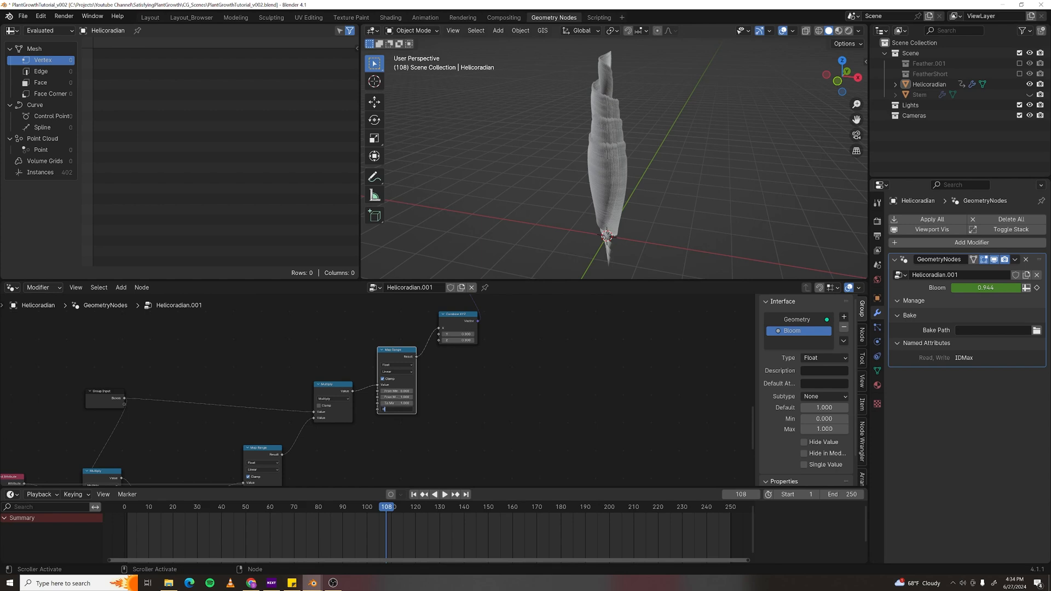
text(0)
key(Return)
- Scrub to about frame 24 and briefly play the animation to check the inverted rotation
drag(386, 510, 183, 507)
key(space)
key(space)
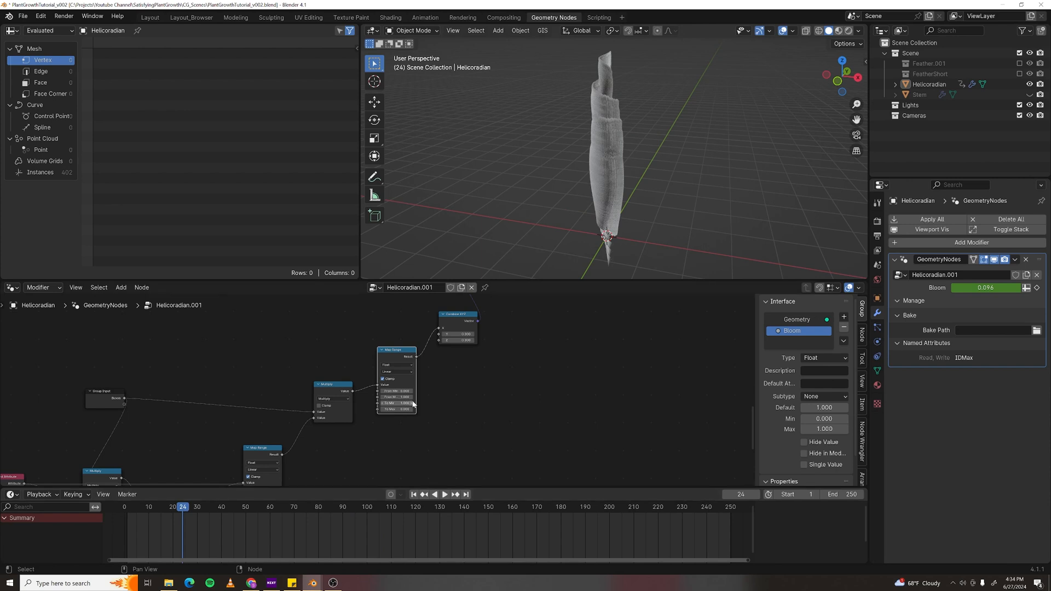
- Lower To Min to about 0.7 on the Map Range node feeding Combine XYZ, check around frame 111, and save the file
drag(403, 404, 442, 403)
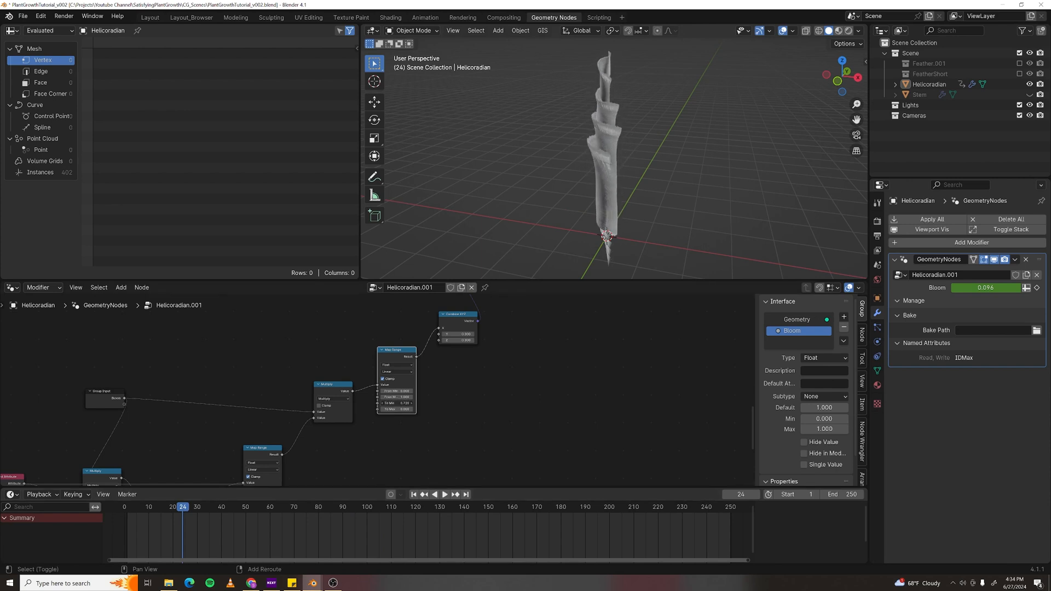
drag(183, 513, 393, 493)
click(494, 380)
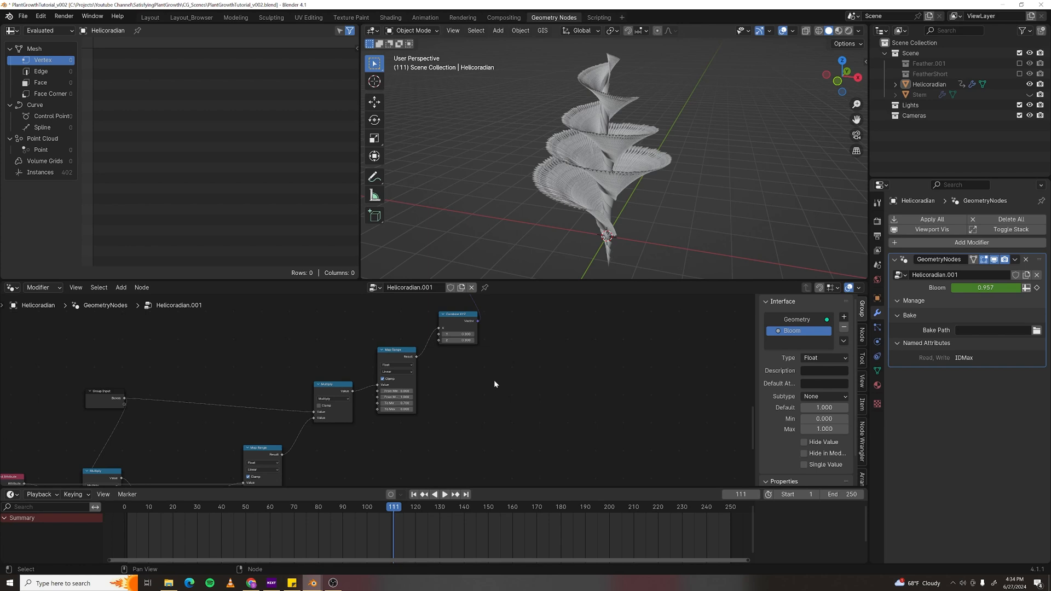
key(ctrl+s)
- Toggle a node's mute state and scrub to about frame 127 to check the feather animation
key(Home)
scroll(378, 384, up, 2)
click(470, 319)
key(m)
drag(311, 516, 433, 496)
- Move the rotation chain's Group Input node away from the chain and join its two Bloom links through a reroute
scroll(373, 392, down, 2)
middle_drag(155, 413, 471, 395)
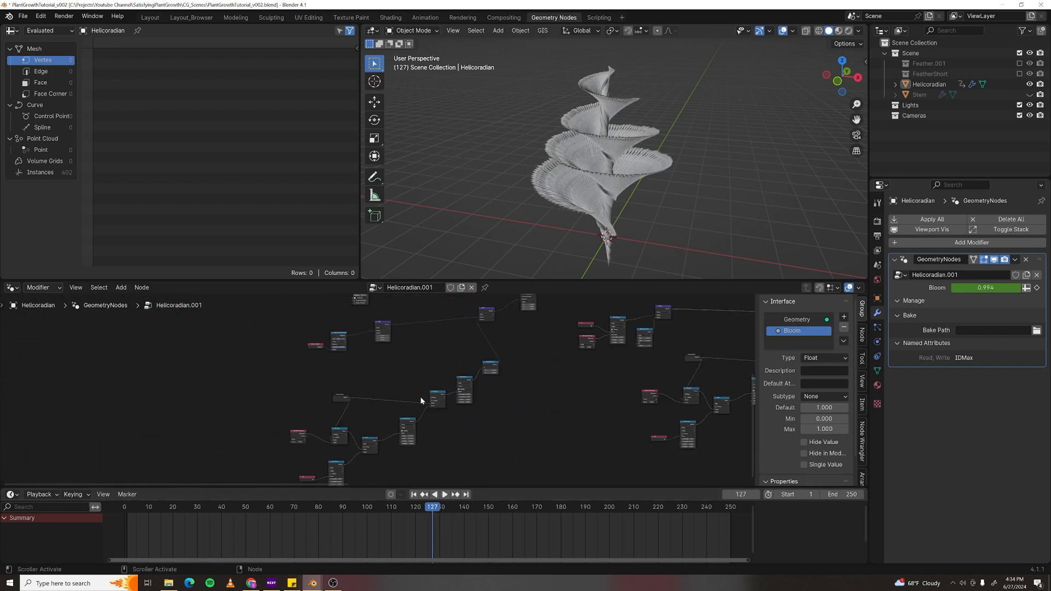
scroll(378, 405, up, 2)
drag(323, 401, 203, 378)
middle_drag(204, 399, 340, 394)
scroll(340, 394, up, 1)
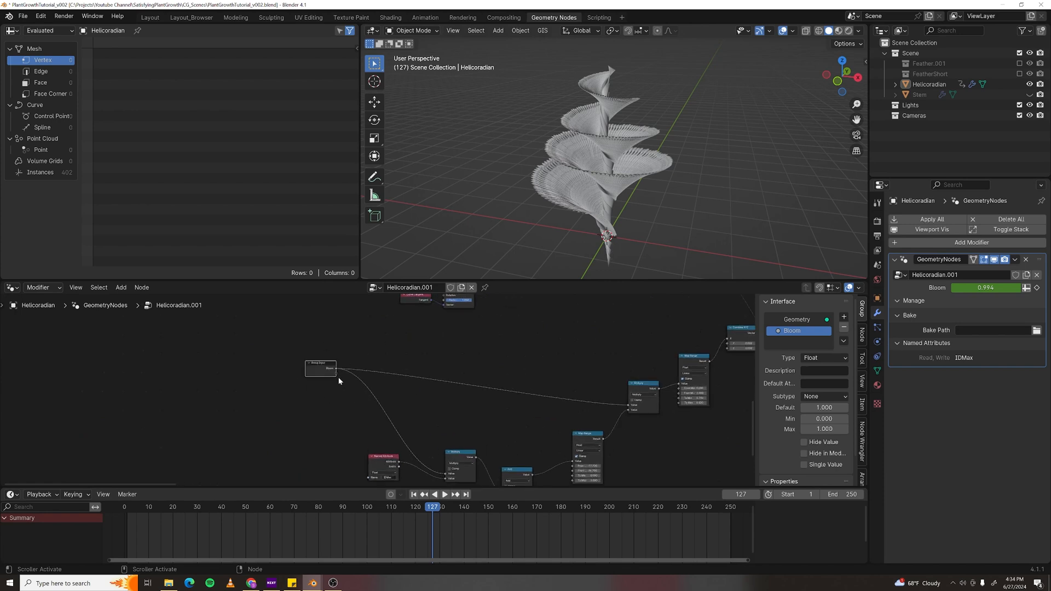
shift+right_drag(415, 357, 362, 425)
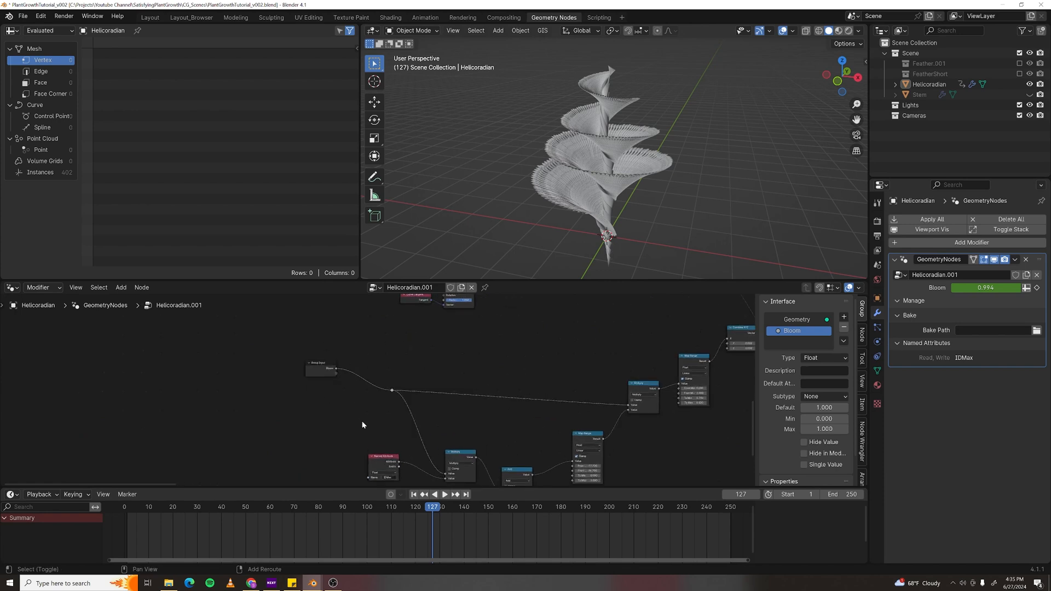
drag(323, 366, 212, 384)
drag(282, 445, 307, 431)
- Insert a Float Curve node between the rotation chain's Group Input Bloom output and the reroute
middle_drag(462, 439, 559, 411)
scroll(481, 401, down, 5)
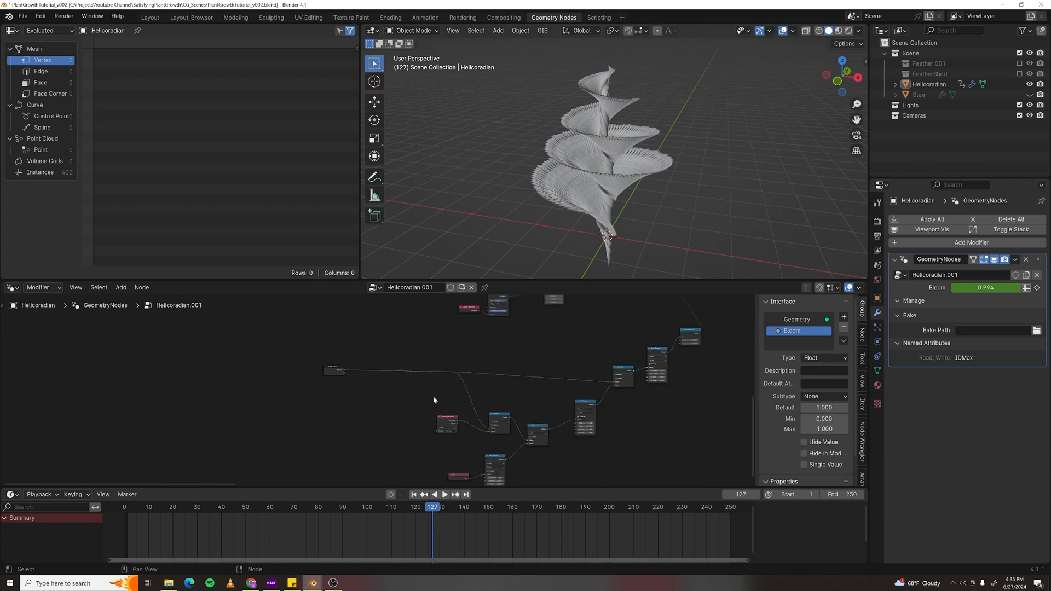
scroll(414, 377, up, 4)
key(F3)
text(float)
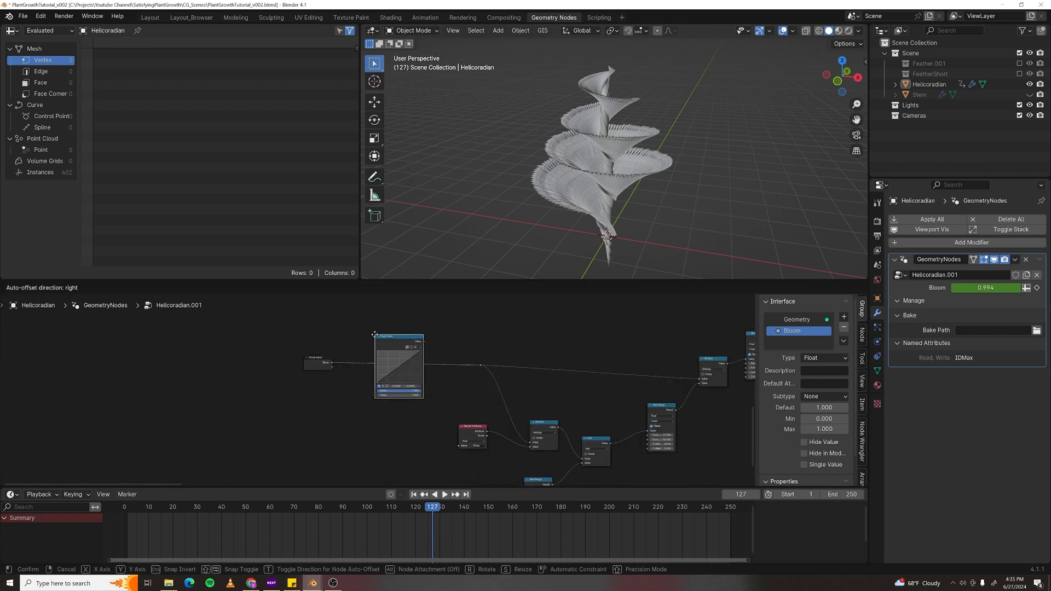
click(388, 331)
scroll(428, 372, up, 2)
middle_drag(462, 361, 439, 384)
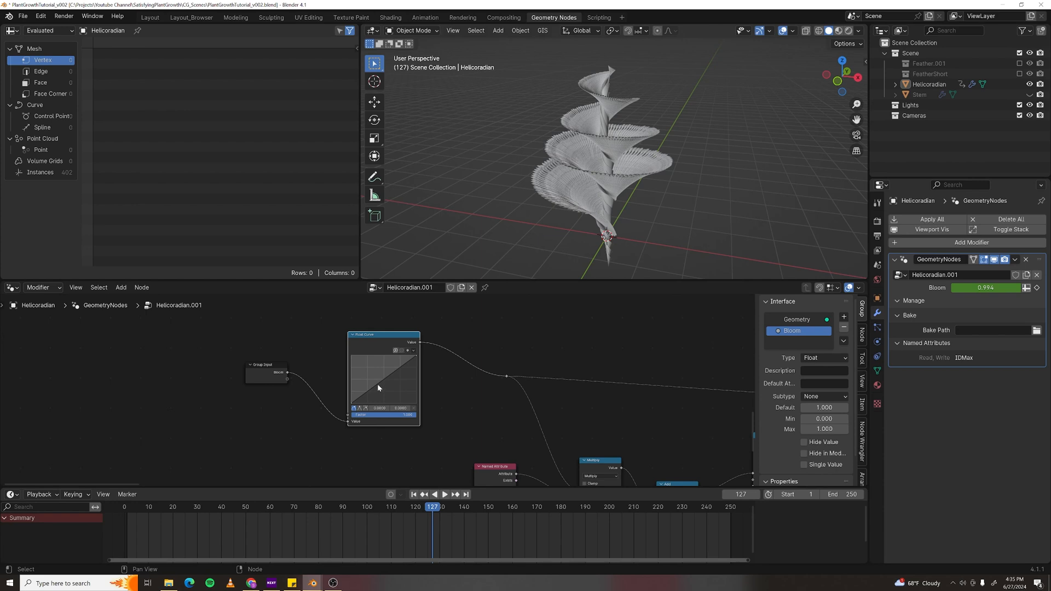
- Bend the Float Curve downward with a point at about 0.68, 0.16 and scrub to around frame 110
drag(375, 389, 379, 395)
drag(433, 508, 363, 524)
drag(382, 395, 395, 395)
drag(326, 518, 392, 519)
scroll(365, 436, up, 3)
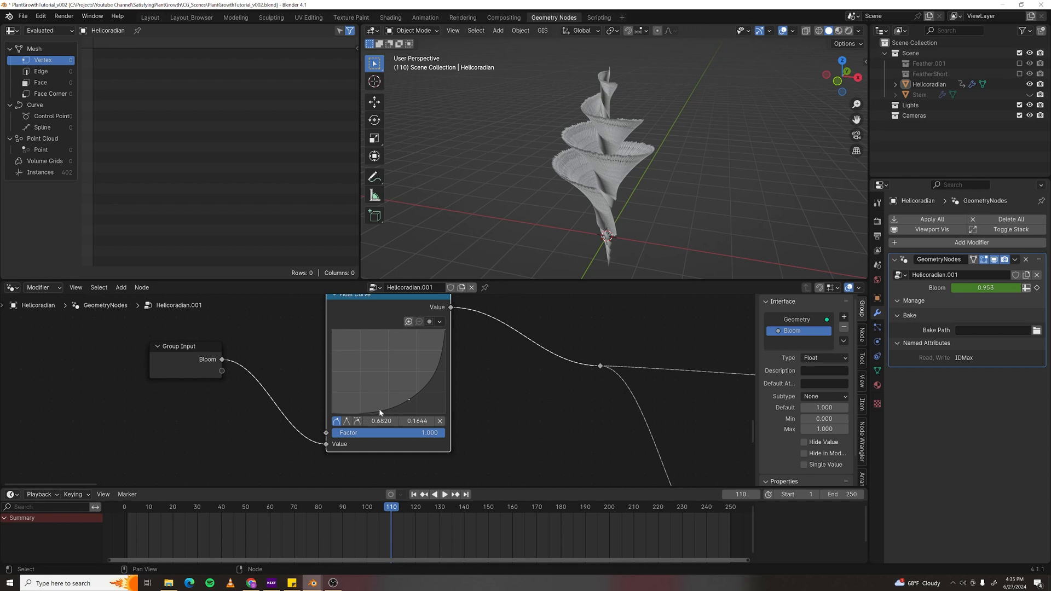
- Refine the Float Curve with points at about (0.49, 0.12), (0.23, 0.05) and (0.84, 0.39), previewing up to frame 82
click(369, 412)
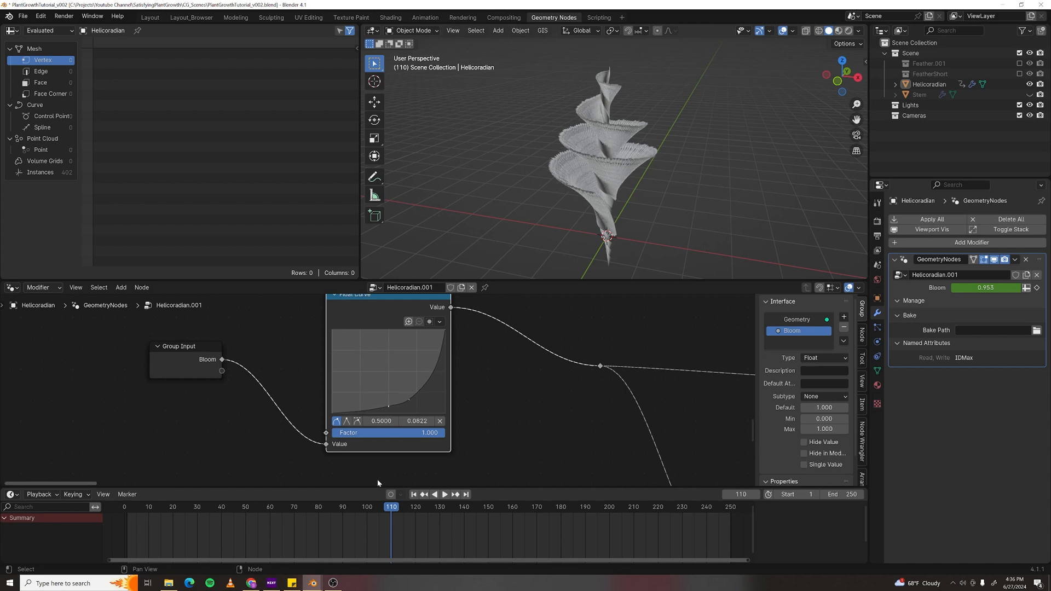
click(384, 507)
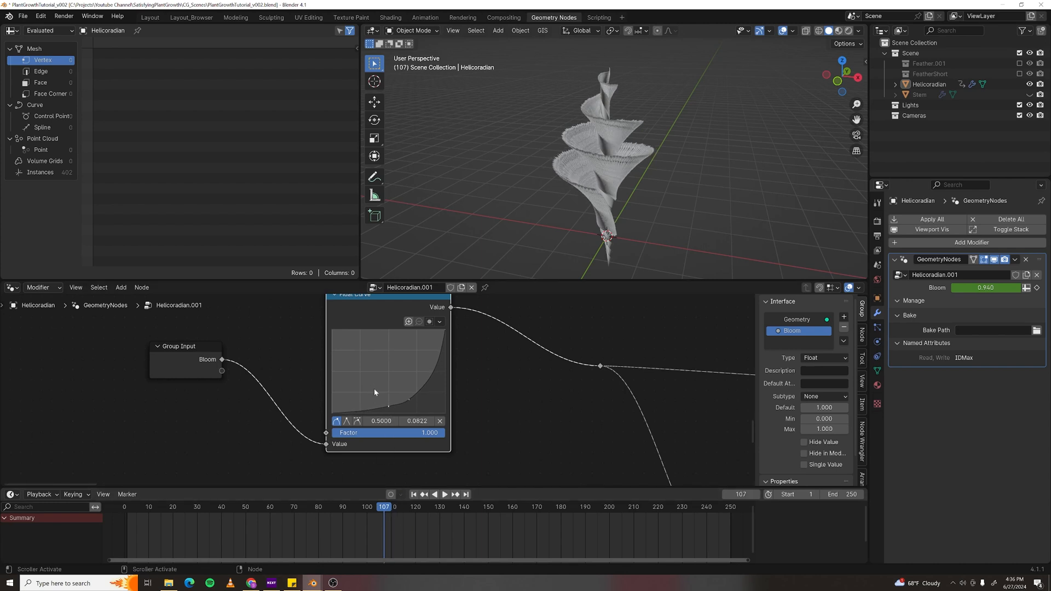
drag(390, 408, 387, 404)
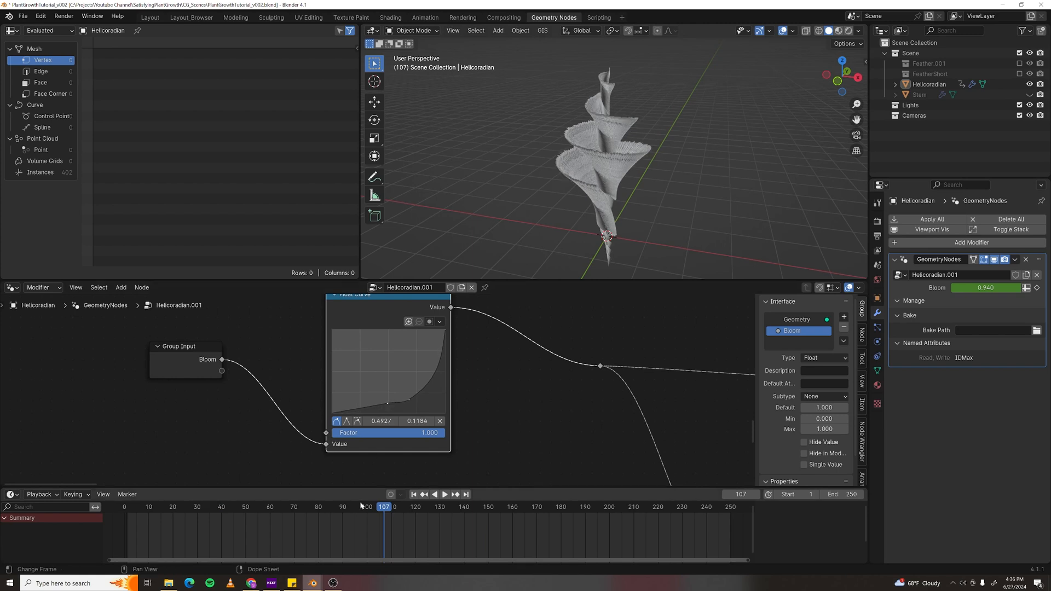
drag(355, 512, 257, 511)
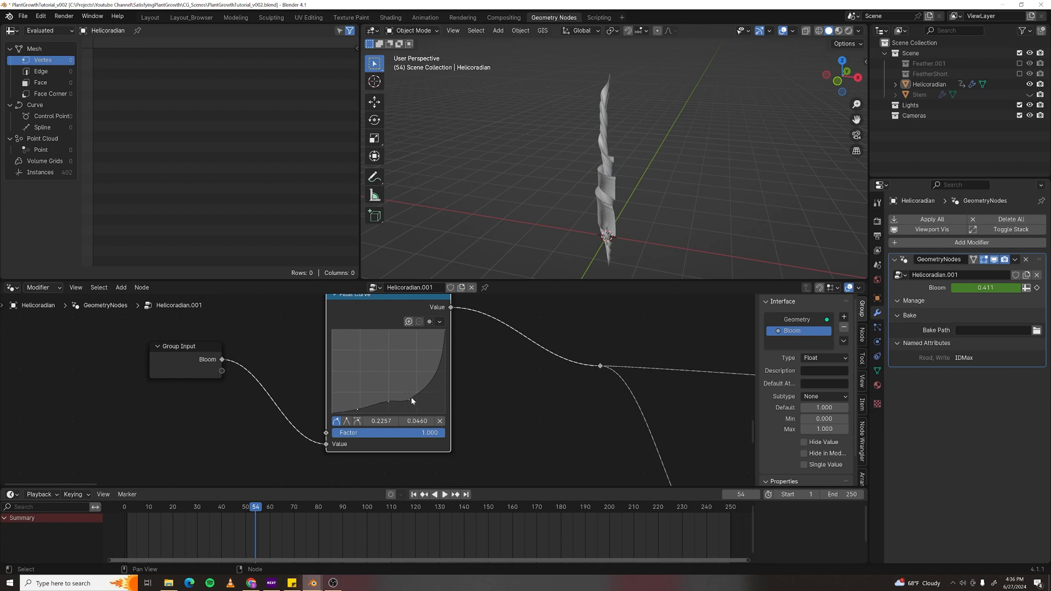
drag(411, 400, 428, 382)
drag(262, 517, 324, 516)
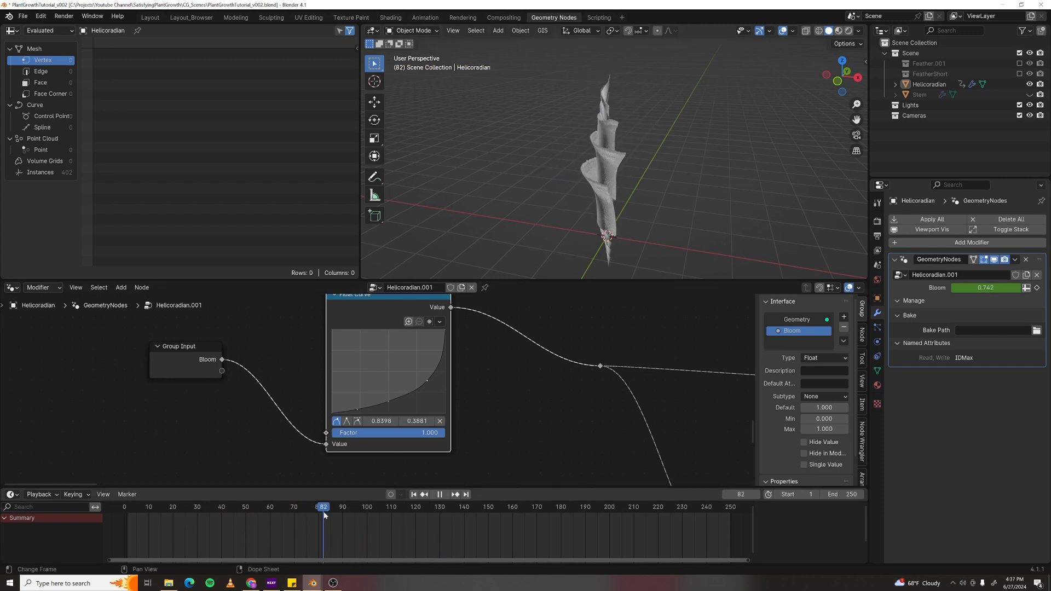
- Duplicate the Group Input node, place it beside the Spiral.001 group node, and shift Spiral.001 slightly upward
scroll(196, 386, down, 6)
scroll(295, 374, down, 6)
middle_drag(295, 352, 341, 440)
key(shift+d)
click(451, 309)
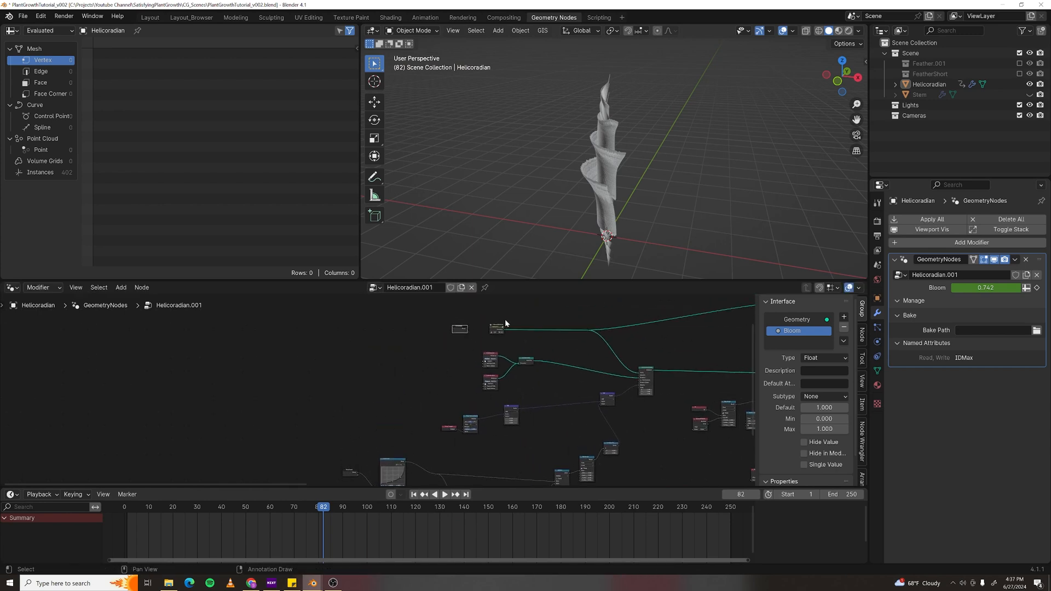
scroll(396, 431, up, 5)
middle_drag(385, 448, 366, 403)
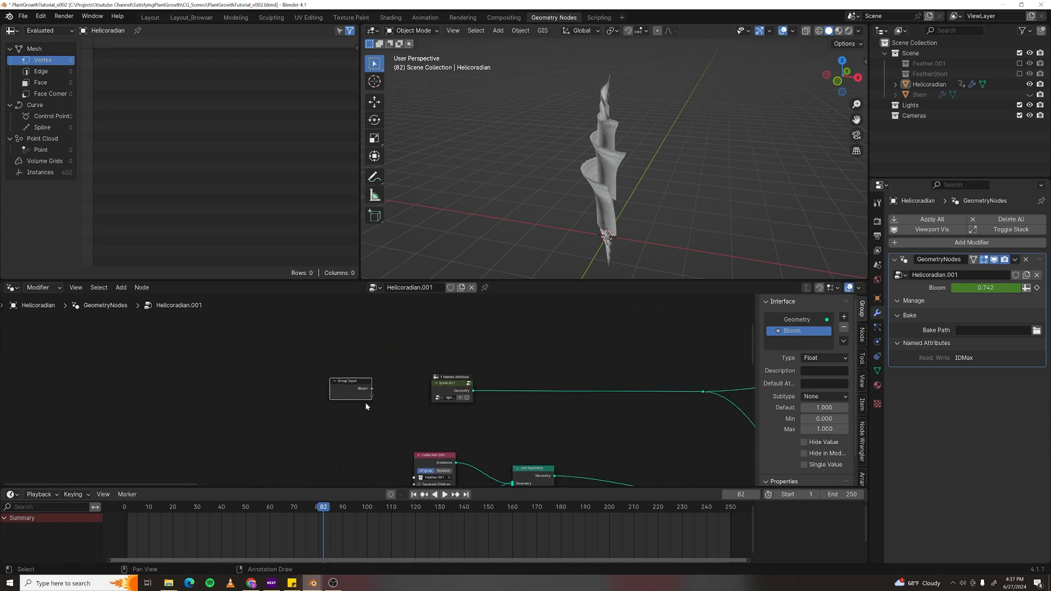
drag(446, 384, 448, 374)
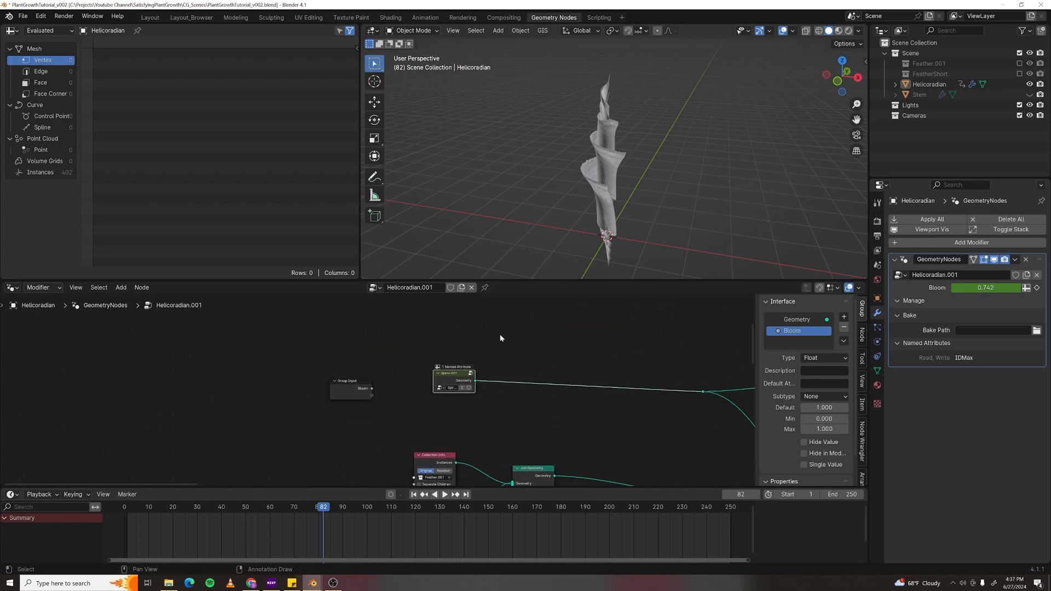
scroll(459, 389, up, 3)
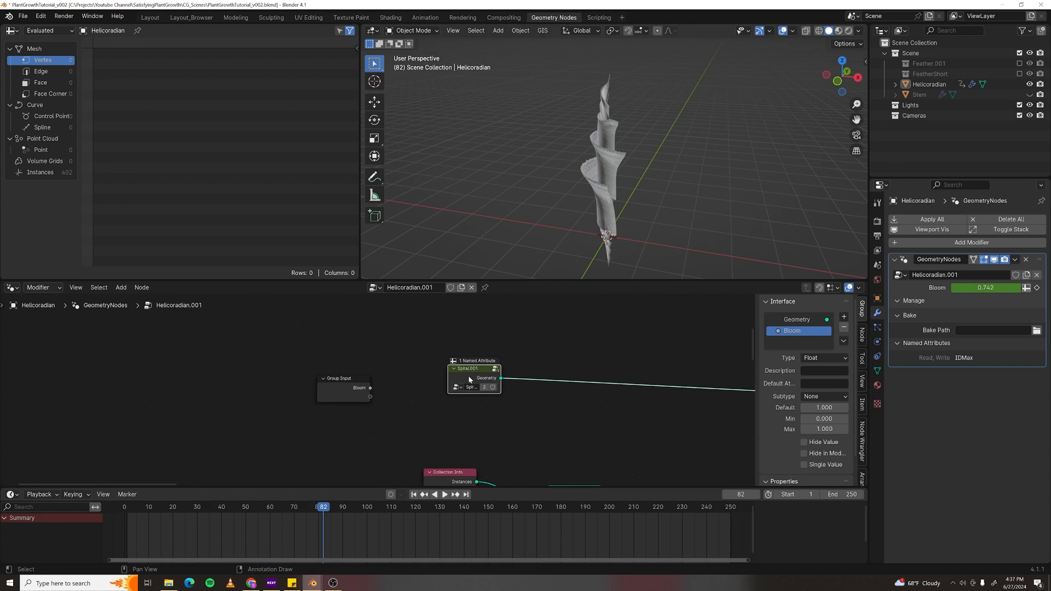
middle_drag(476, 372, 454, 405)
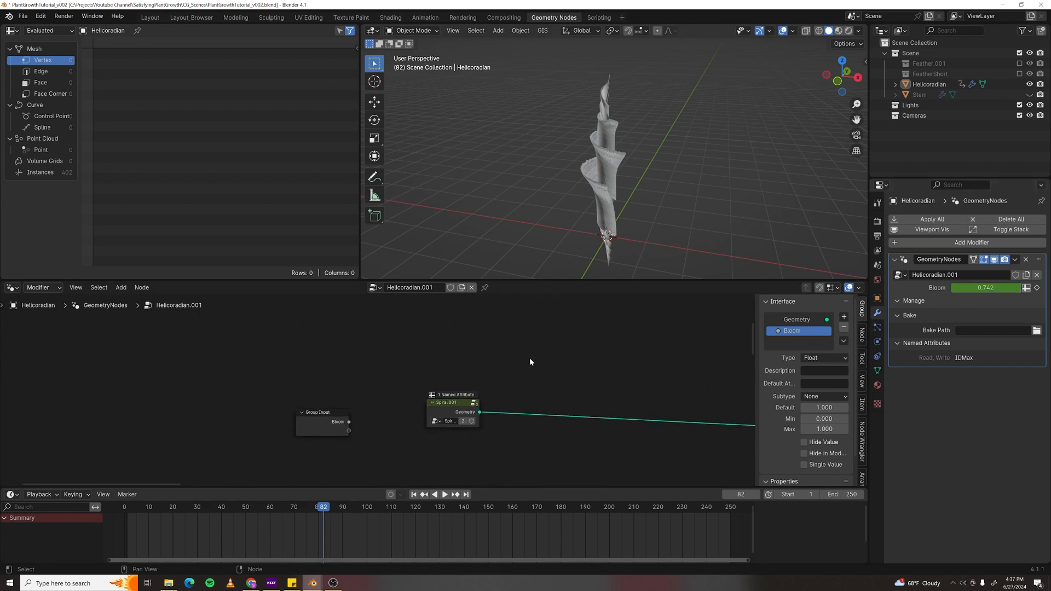
middle_drag(457, 413, 426, 423)
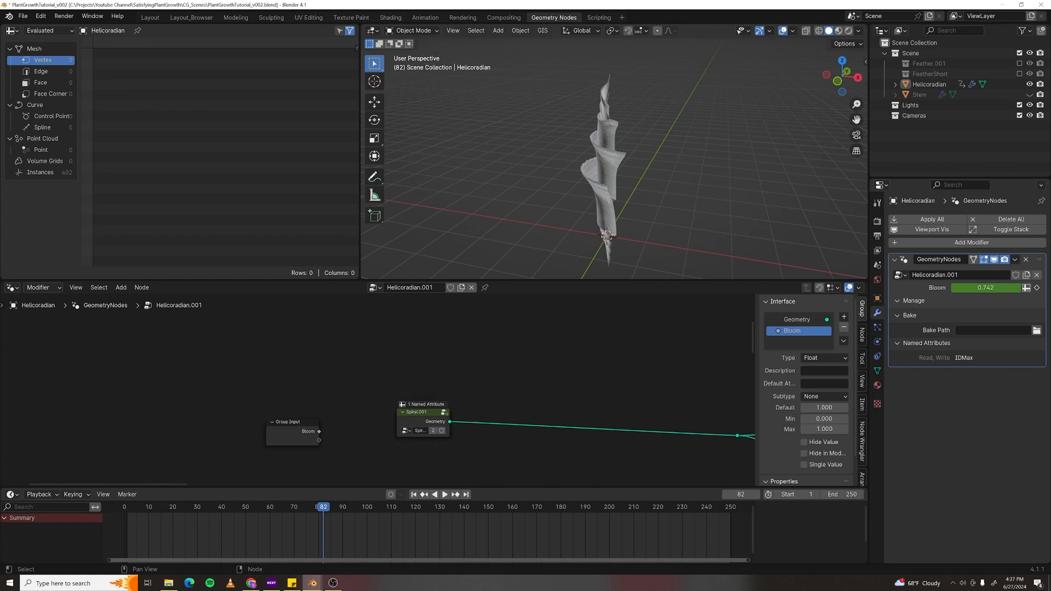
- Add a Value node above the Spiral.001 group node
key(F3)
text(val)
key(Return)
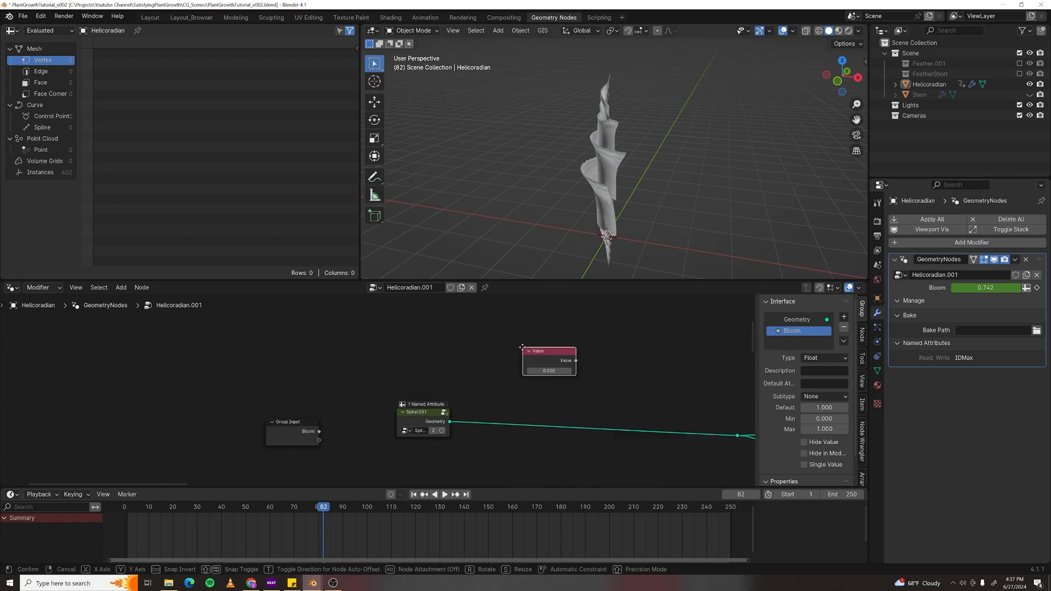
click(509, 336)
- Copy the modifier's Bloom value as a new driver, paste it onto the Value node, and reposition the node
right_click(947, 286)
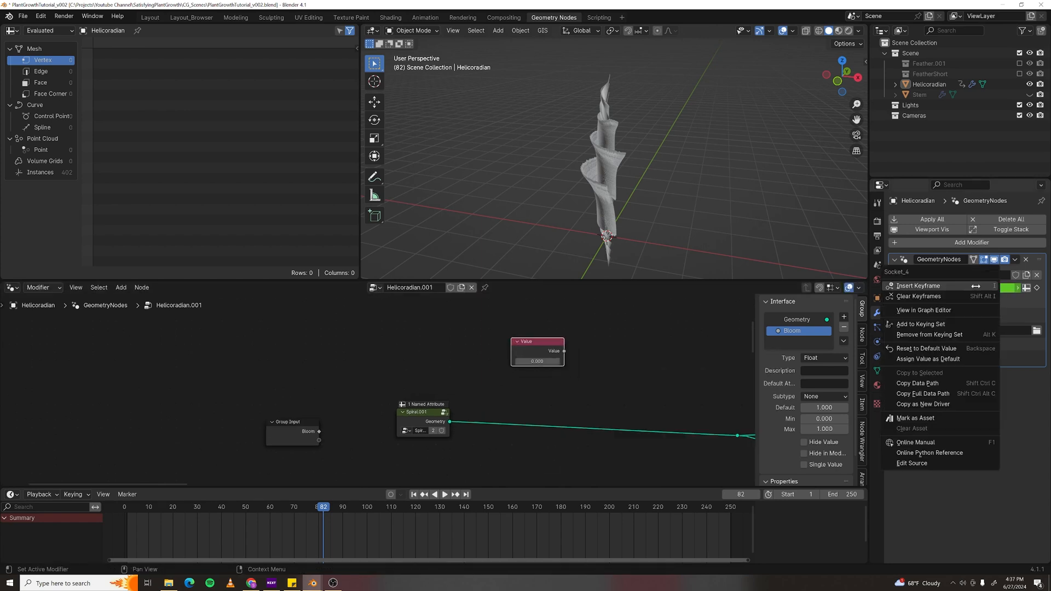
click(941, 405)
right_click(542, 361)
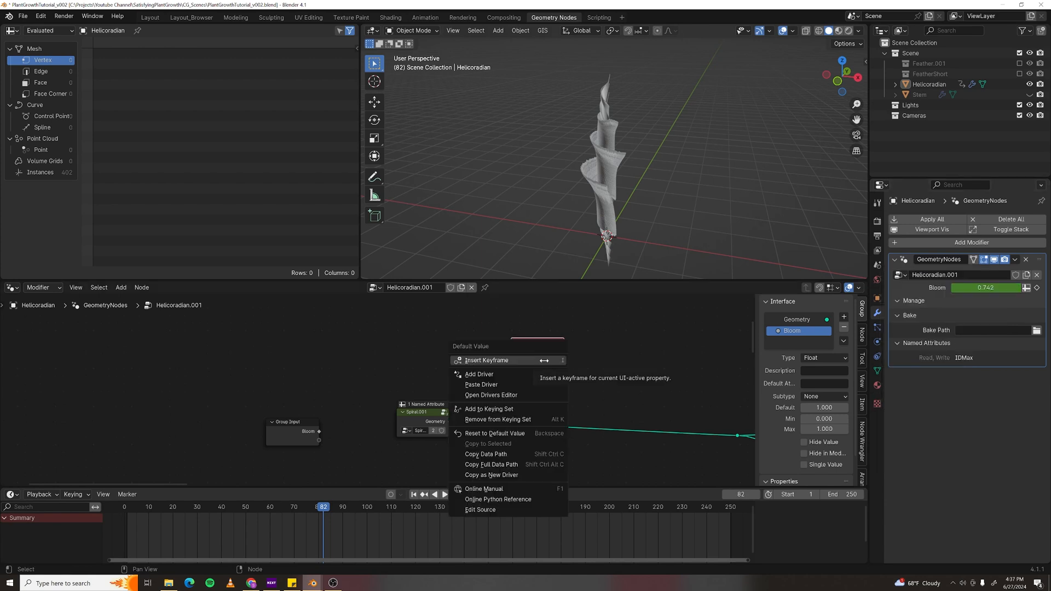
click(531, 385)
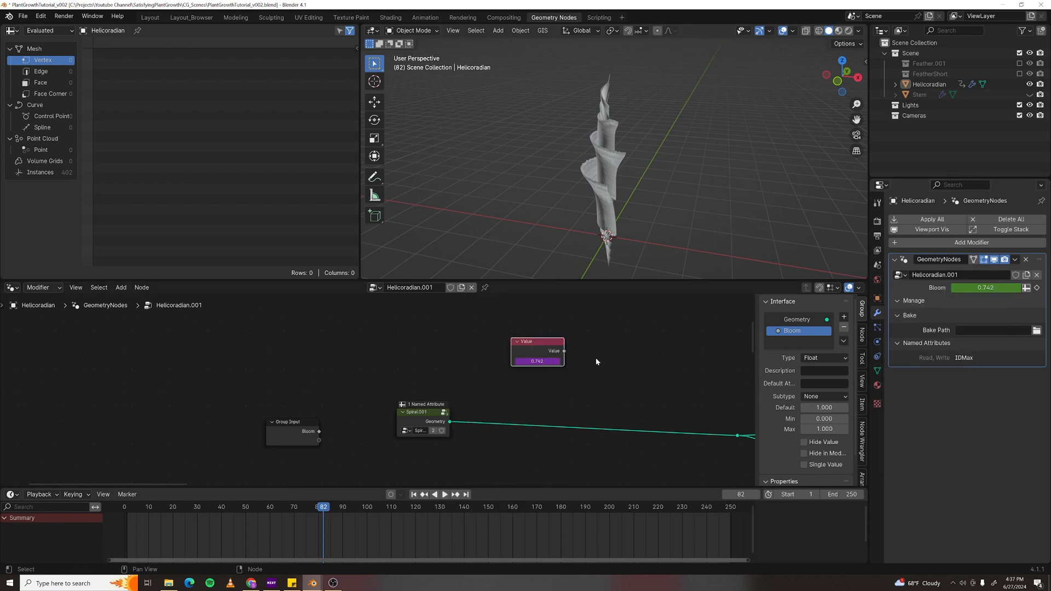
mouse_move(321, 511)
mouse_down()
mouse_move(207, 510)
mouse_move(520, 510)
mouse_move(323, 511)
mouse_up()
drag(535, 351, 512, 347)
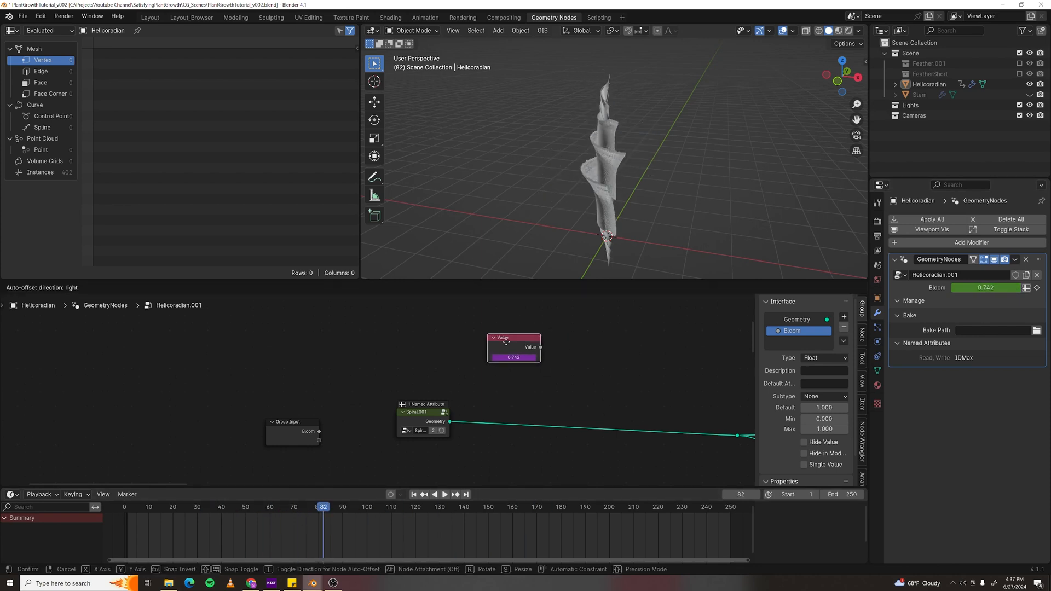
- Enter the Spiral.001 node group and paste the Value node before its Spiral node
click(420, 420)
key(Tab)
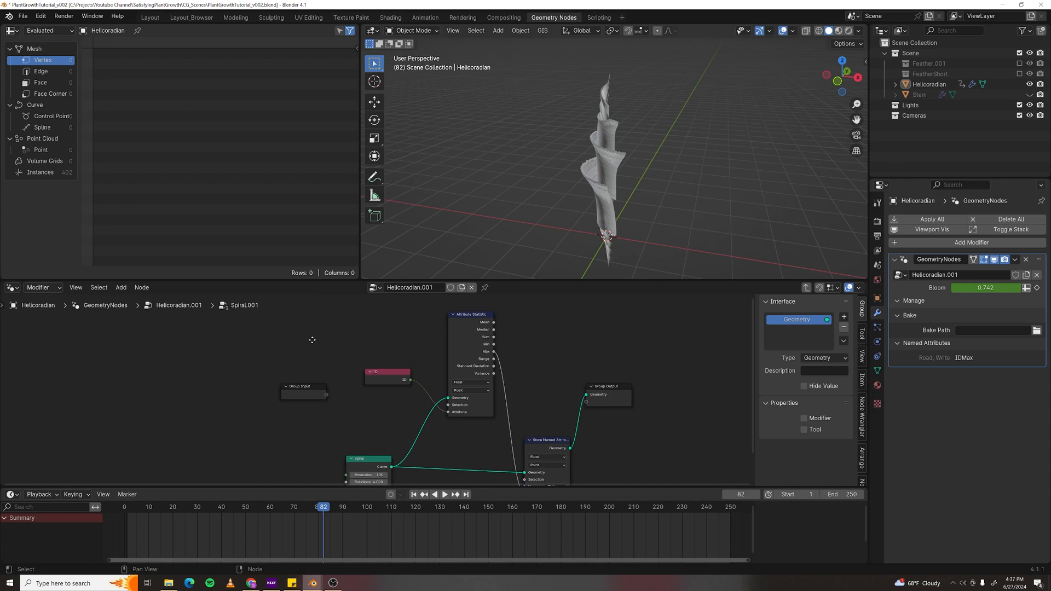
key(ctrl+v)
key(g)
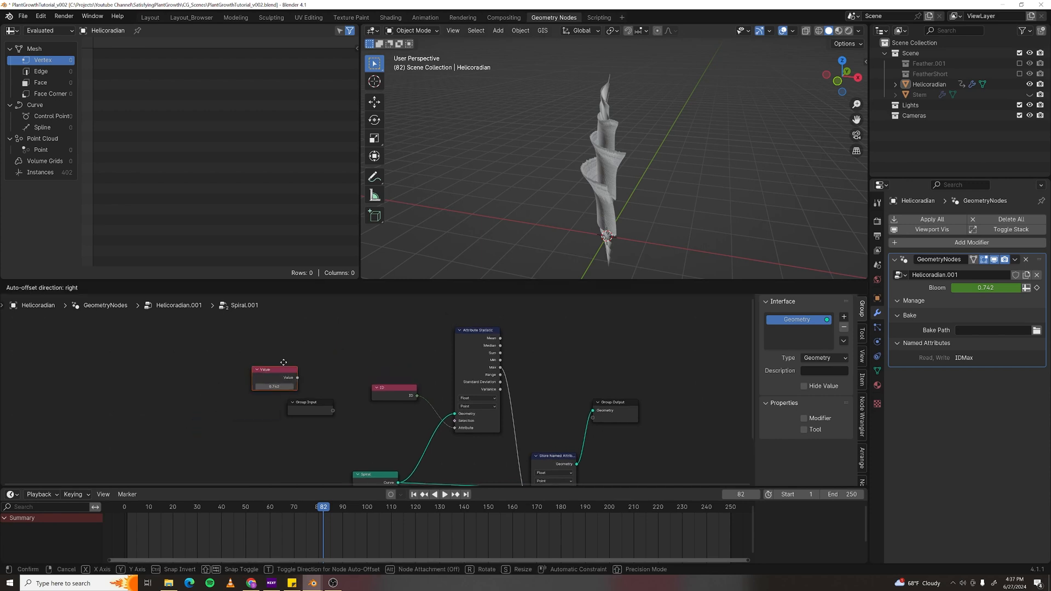
click(250, 405)
middle_drag(294, 458, 371, 379)
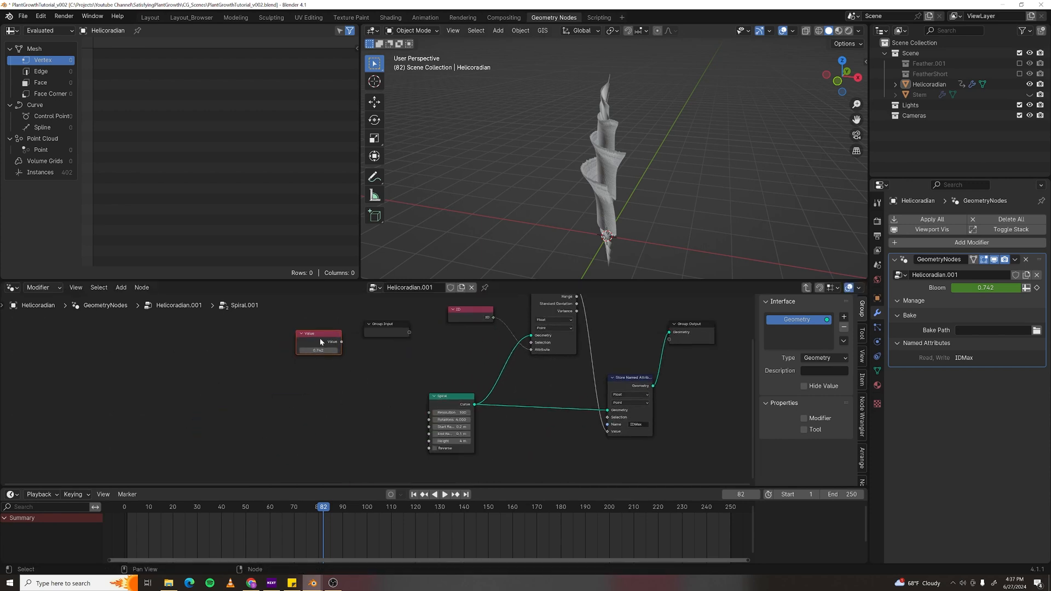
drag(321, 341, 305, 358)
- Drive the pasted Value node inside Spiral.001 with a new driver copied from the modifier's Bloom value
right_click(986, 291)
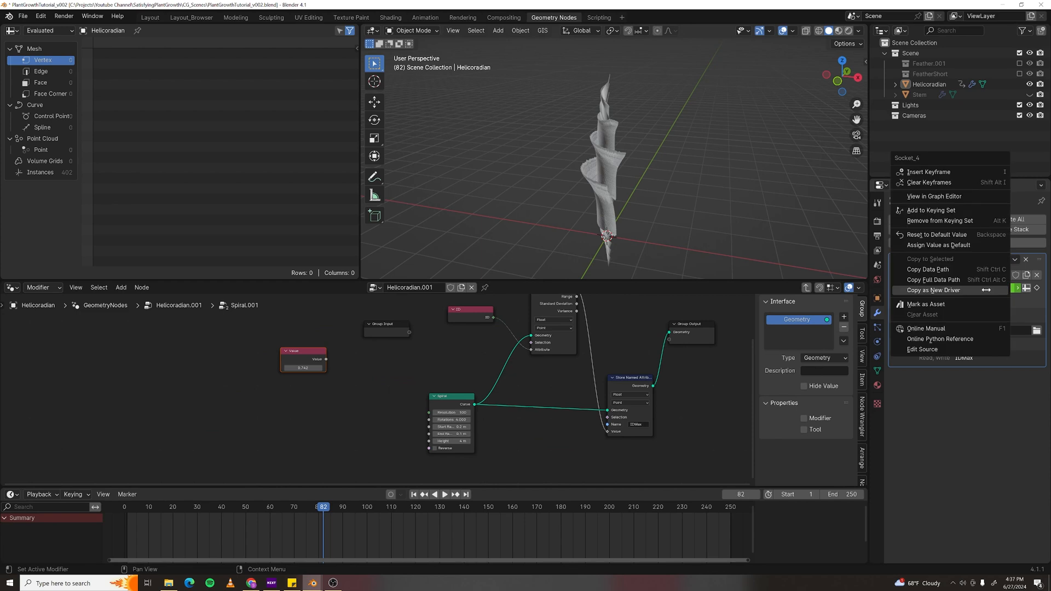
click(986, 290)
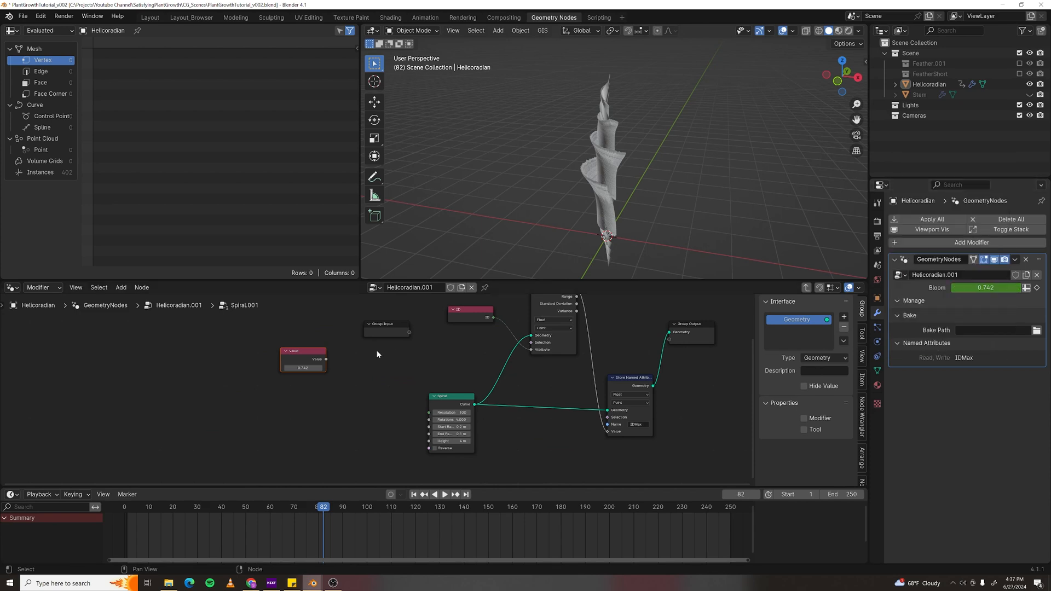
right_click(299, 367)
click(311, 372)
- Move the driven Value node near the Spiral node and connect it to the Spiral's Height input
drag(303, 356, 289, 432)
scroll(379, 437, down, 1)
middle_drag(346, 453, 322, 406)
scroll(322, 407, up, 1)
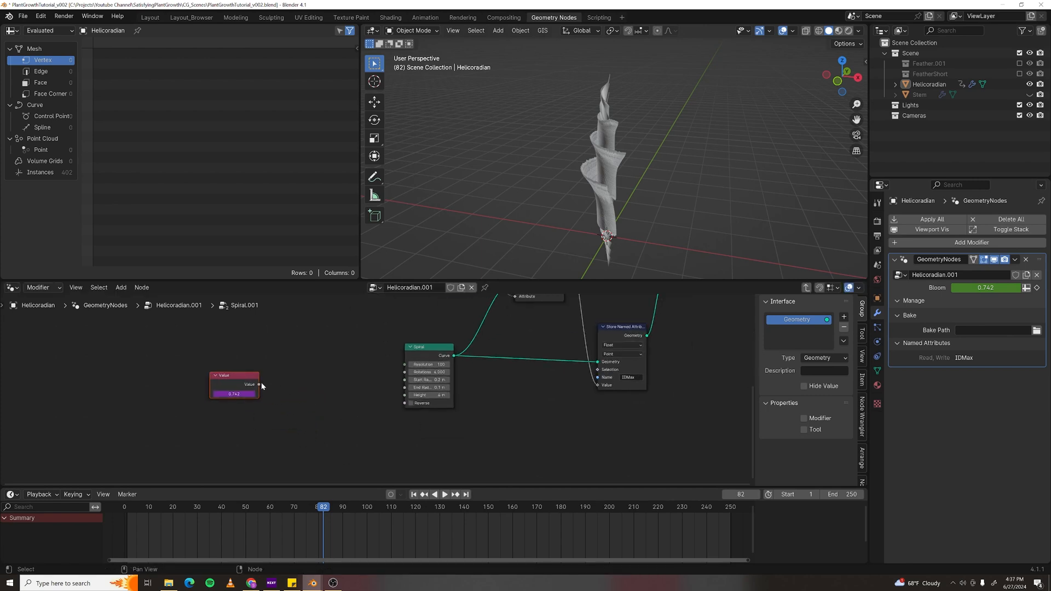
drag(259, 385, 405, 395)
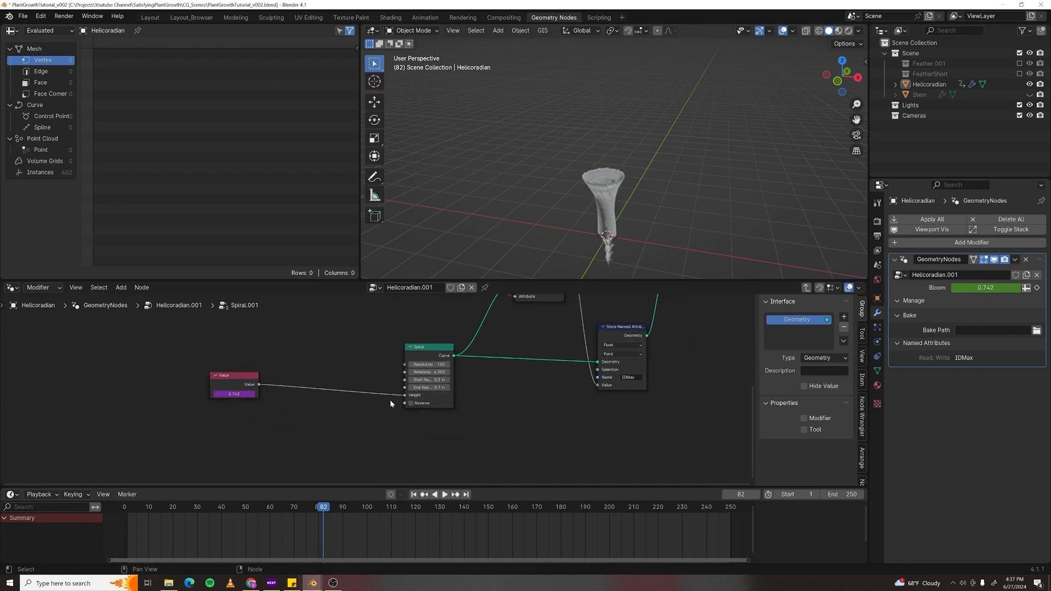
- Insert a Map Range node between the driven Value node and the Spiral's Height input
drag(251, 378, 219, 376)
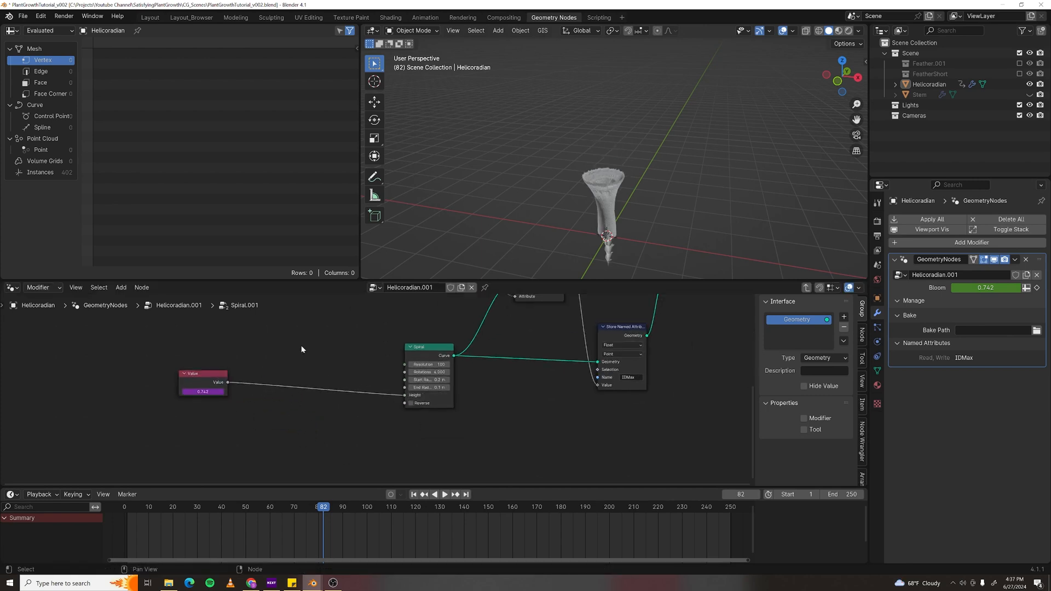
key(F3)
text(map)
key(Return)
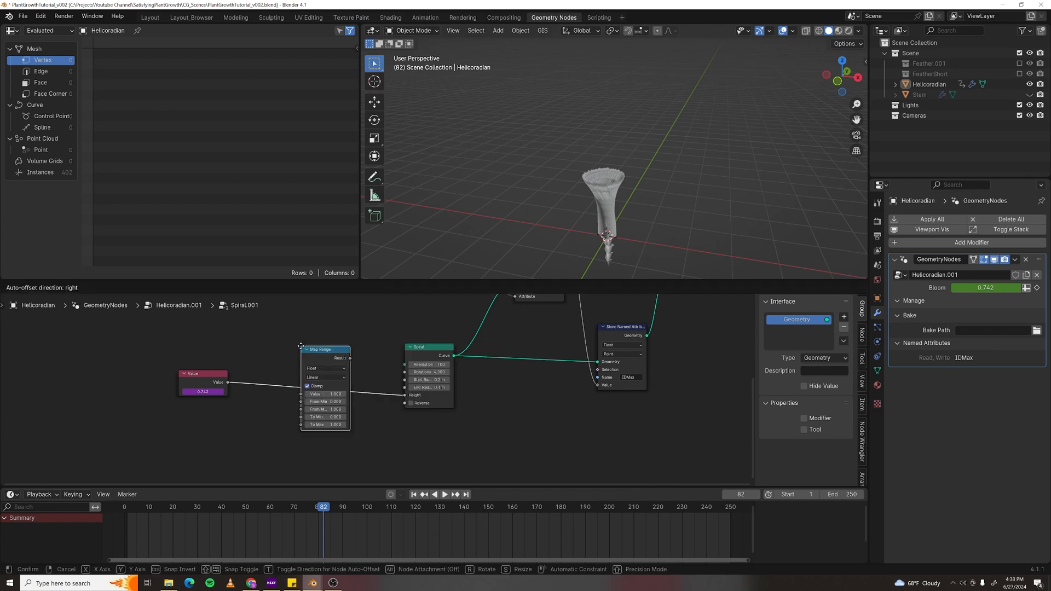
click(301, 346)
- Set the height Map Range's To Min and To Max, and scrub the timeline to check the spiral's growth
scroll(335, 432, up, 1)
double_click(319, 427)
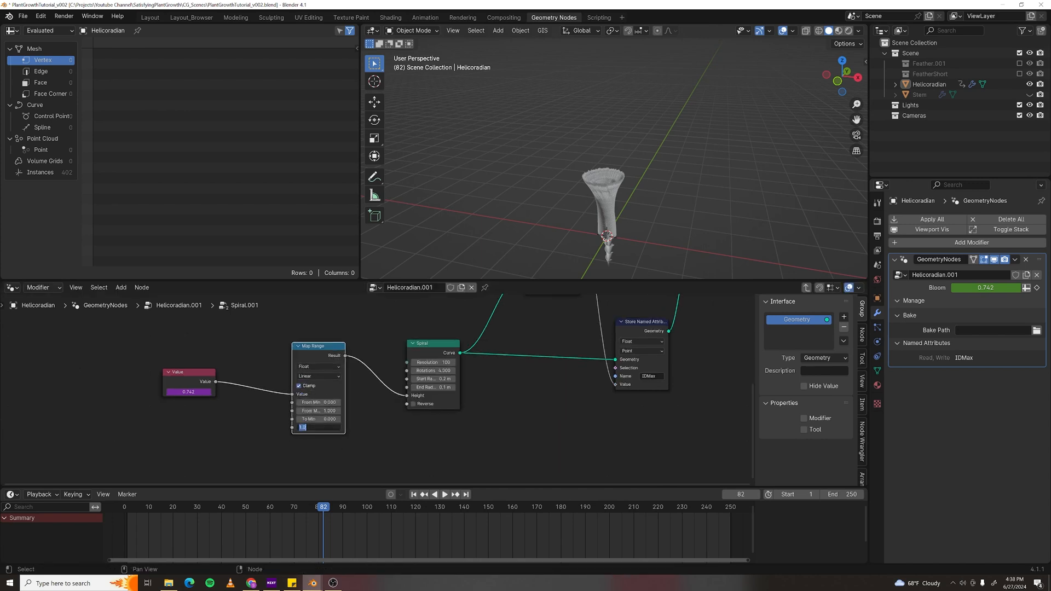
key(Return)
drag(322, 507, 153, 508)
click(339, 419)
scroll(613, 192, up, 3)
shift+middle_drag(595, 215, 620, 215)
scroll(610, 191, up, 2)
drag(153, 508, 434, 491)
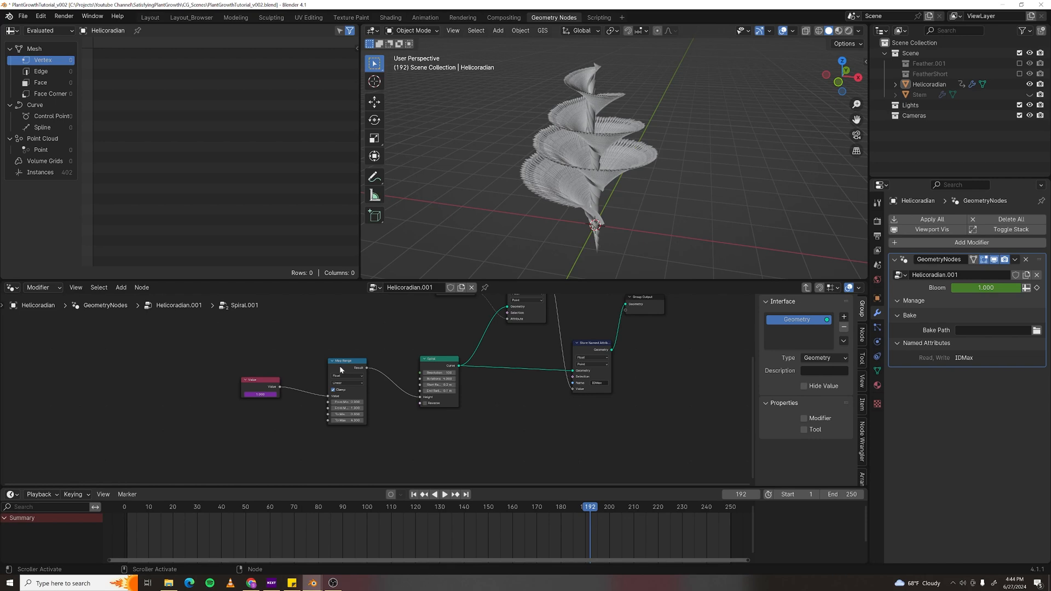
- Place a second Map Range above the height one, feed it the driven Value, and connect its result to the Spiral's Start Radius
drag(339, 366, 340, 420)
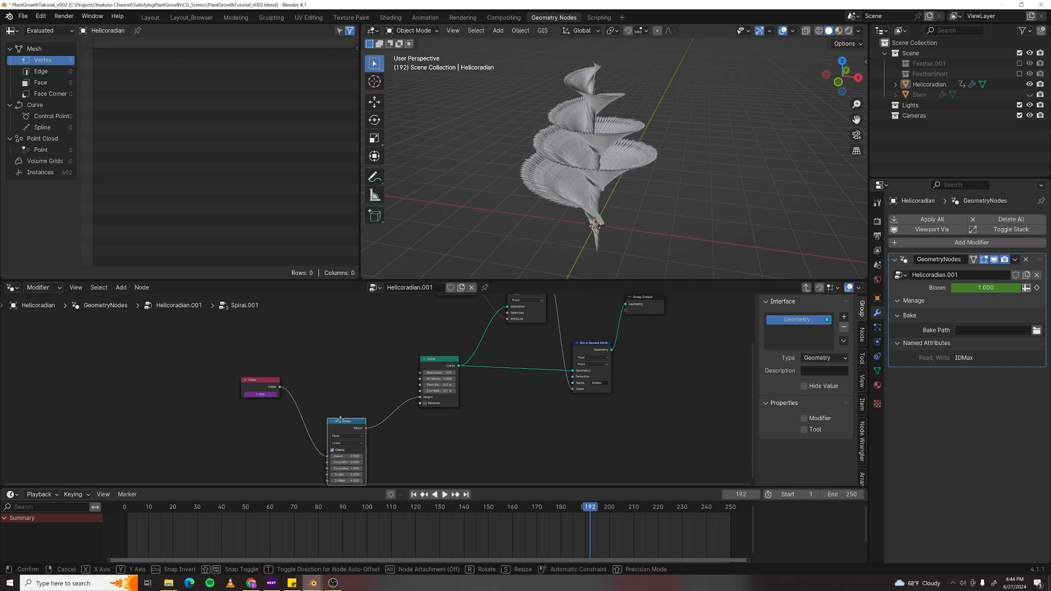
click(339, 311)
drag(281, 386, 327, 348)
drag(365, 320, 416, 387)
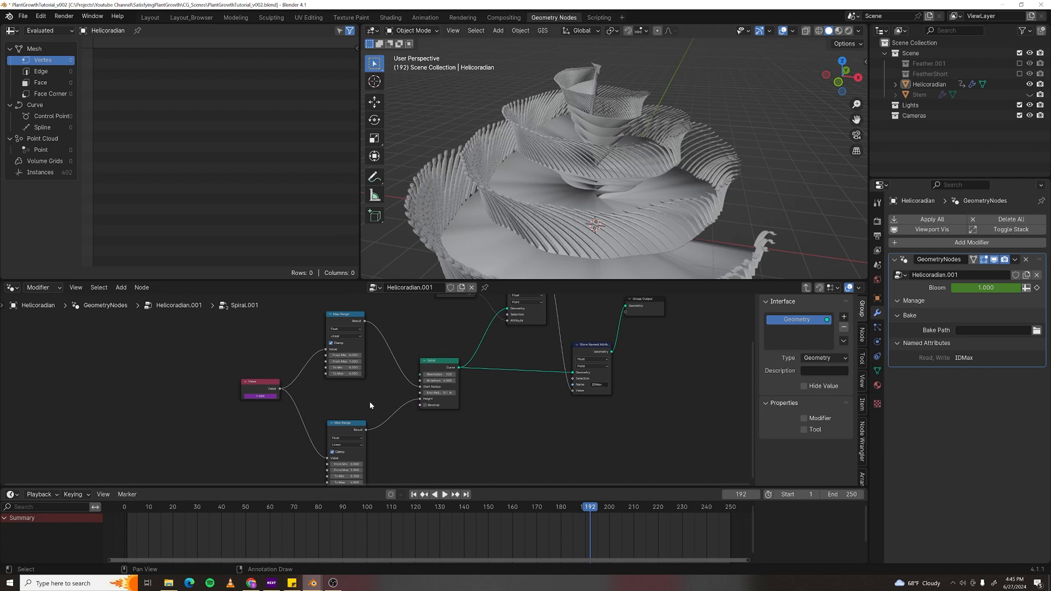
- Set the Start Radius Map Range's To Max to 0.1 and To Min to 0.05, and check the plant at frame 0
click(349, 375)
text(.2)
key(Return)
click(349, 375)
text(.1)
key(Return)
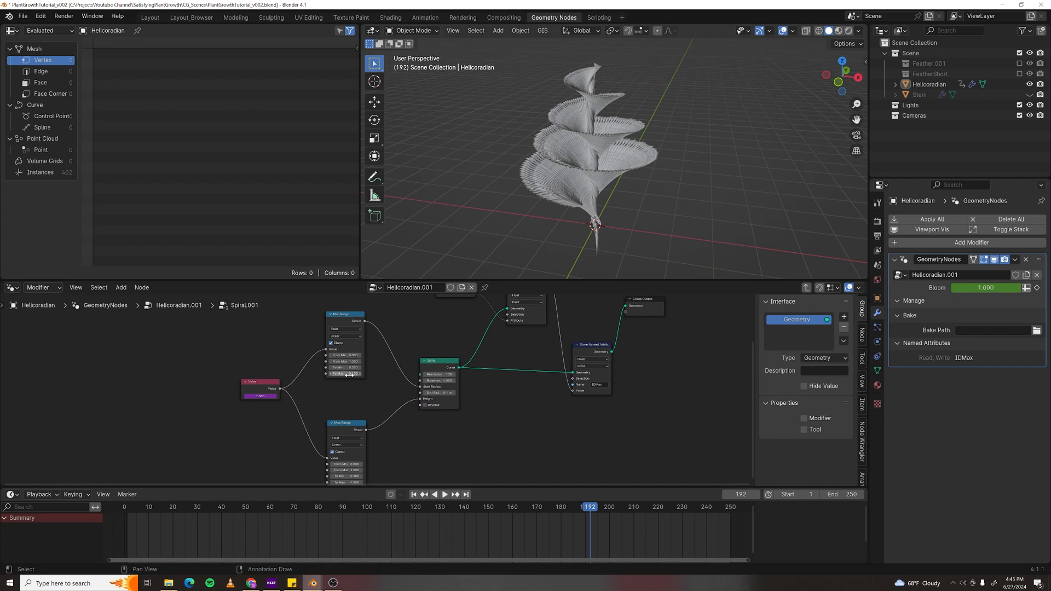
scroll(618, 178, up, 3)
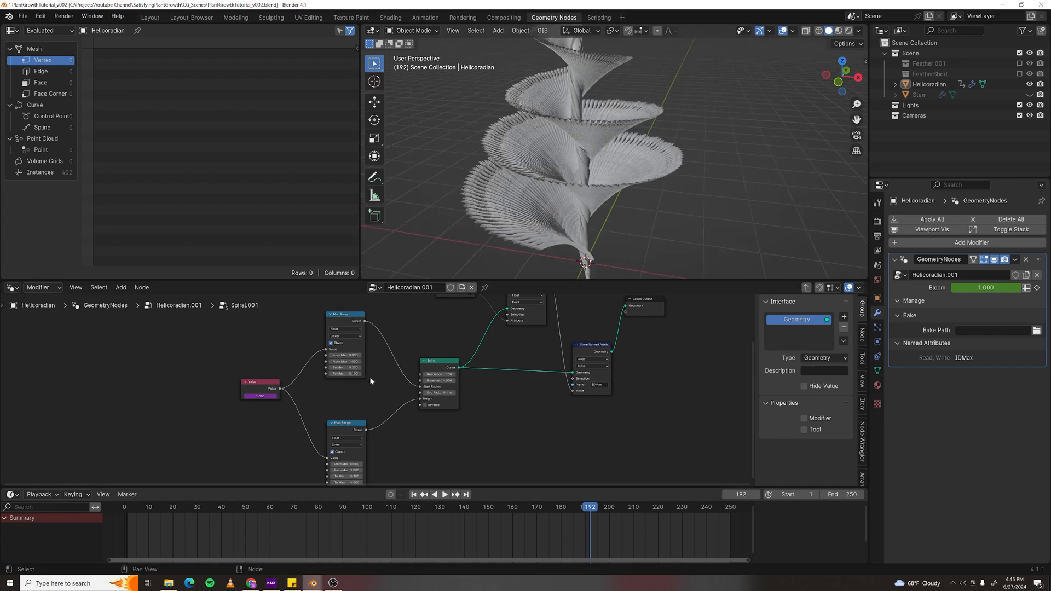
click(345, 368)
text(.05)
key(Return)
drag(131, 511, 125, 513)
middle_drag(599, 199, 544, 249)
scroll(343, 381, down, 2)
- Duplicate the Start Radius Map Range and link the copy between the driven Value node and the Spiral's End Radius
drag(353, 332, 355, 309)
key(shift+d)
click(356, 371)
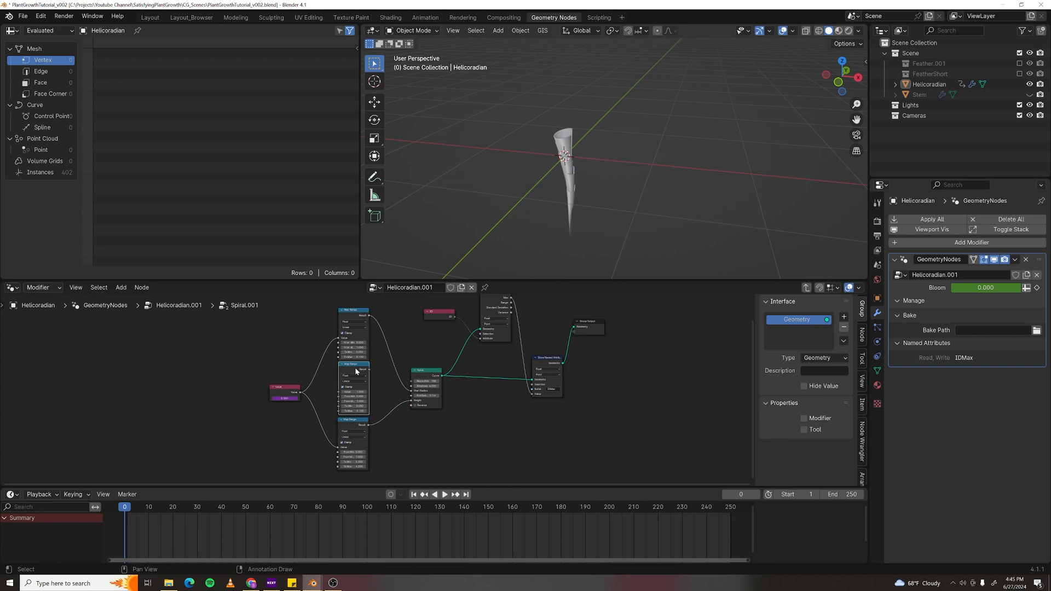
drag(302, 392, 412, 395)
- Set the End Radius Map Range's To Max to 0.05 and To Min to 0.025
scroll(383, 397, up, 2)
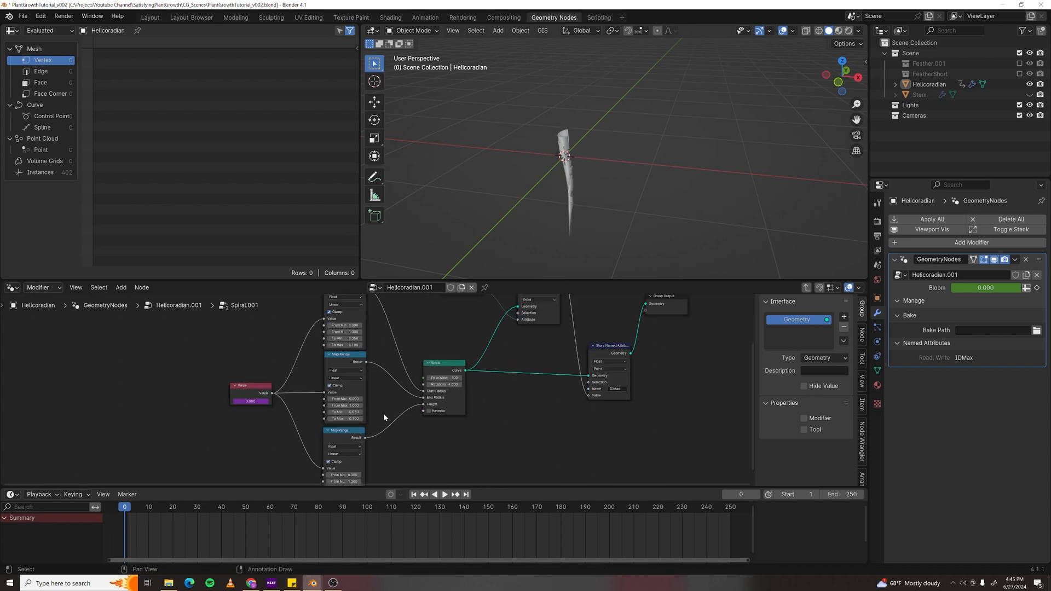
scroll(375, 429, up, 1)
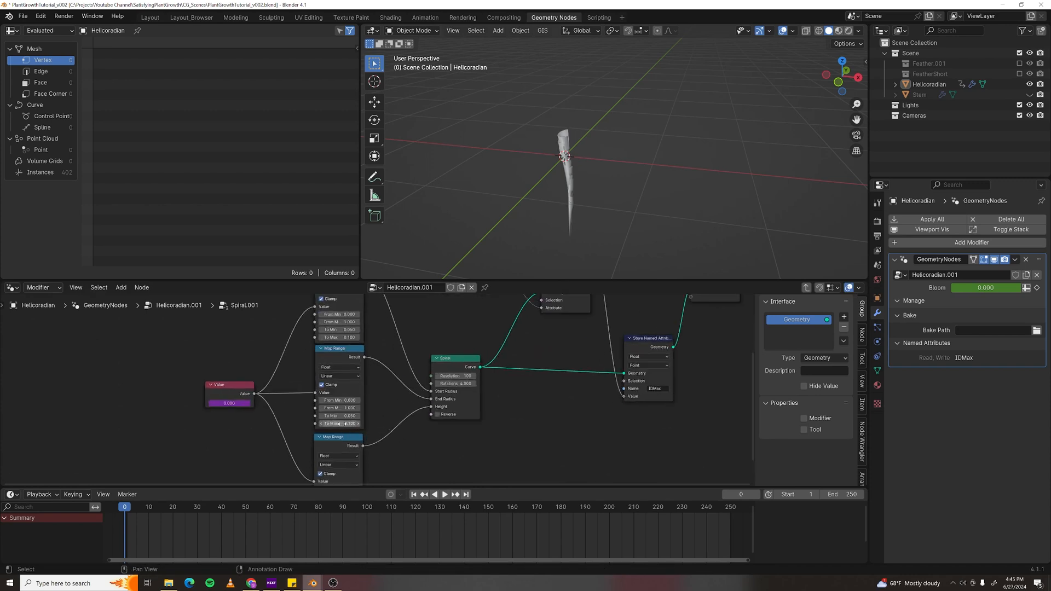
click(342, 424)
text(.05)
key(Return)
click(340, 416)
text(.025)
key(Return)
- Play and scrub the animation to examine how the spiral grows in height and radius
key(space)
drag(133, 511, 261, 514)
key(space)
scroll(614, 148, down, 6)
shift+middle_drag(622, 82, 628, 186)
drag(288, 512, 435, 510)
- Merge the Value node's three outgoing links with a reroute and move the Value node farther from the Map Range nodes
drag(230, 387, 77, 389)
middle_drag(185, 396, 338, 387)
shift+right_drag(286, 347, 298, 422)
click(227, 381)
drag(226, 381, 88, 380)
middle_drag(191, 348, 281, 361)
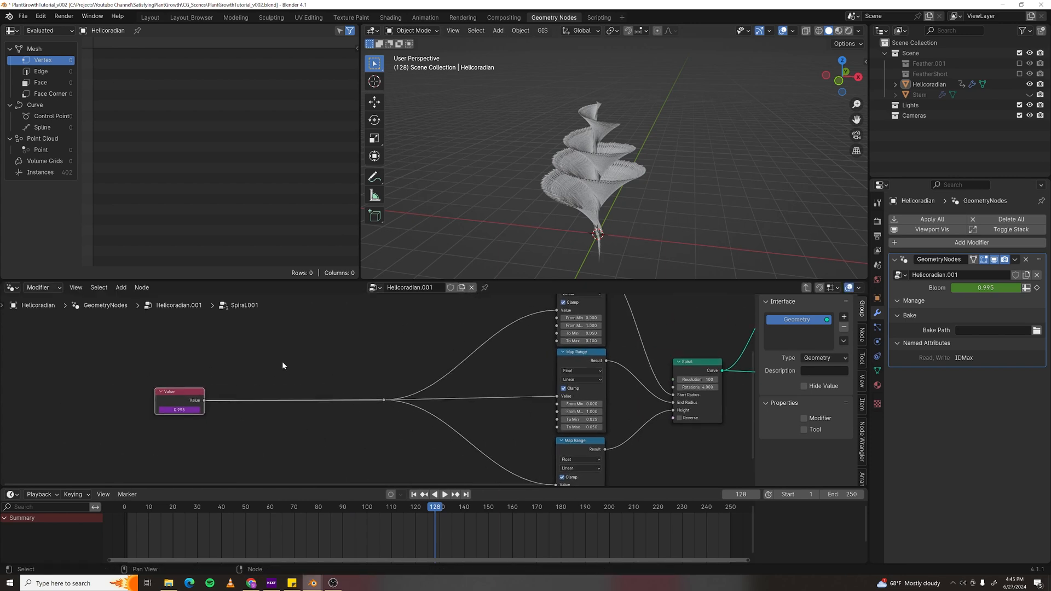
- Insert a Float Curve between the Value node and the reroute, shape it into an S-curve, and play the growth from frame 0
key(F3)
text(float)
key(Return)
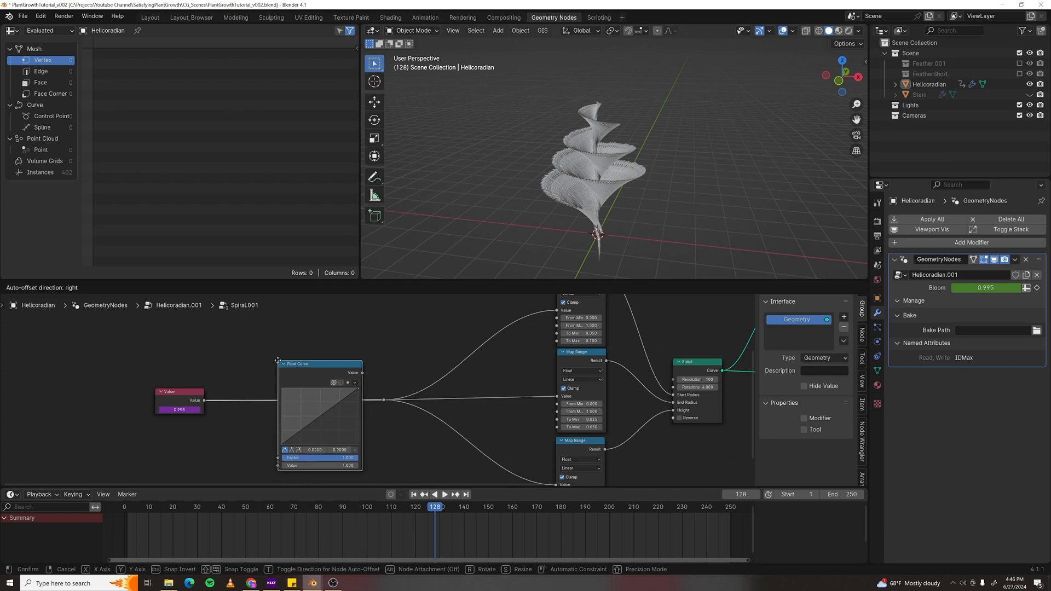
click(262, 347)
drag(288, 421, 290, 424)
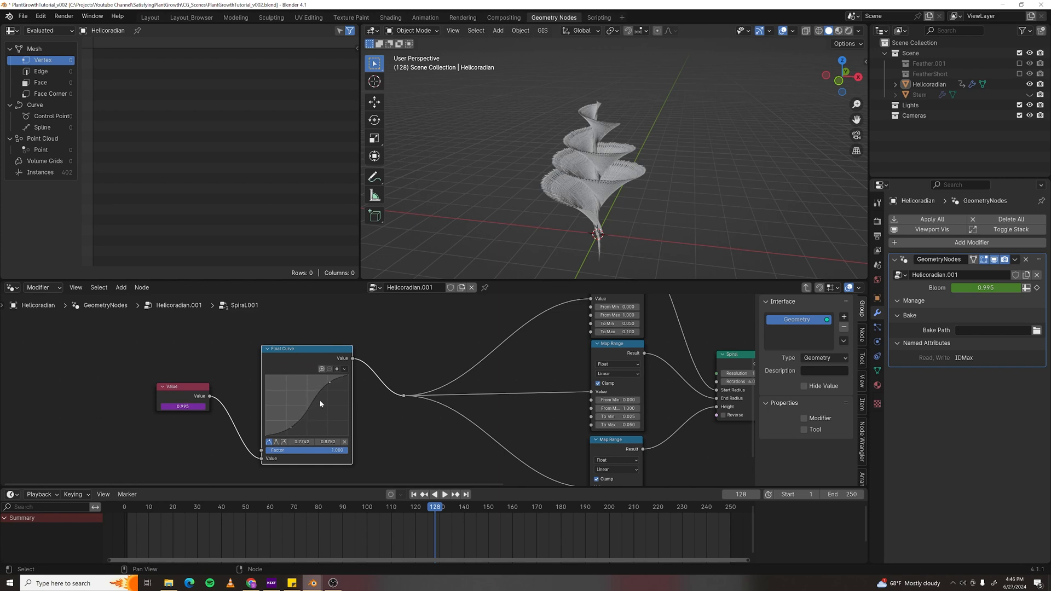
key(shift+Left)
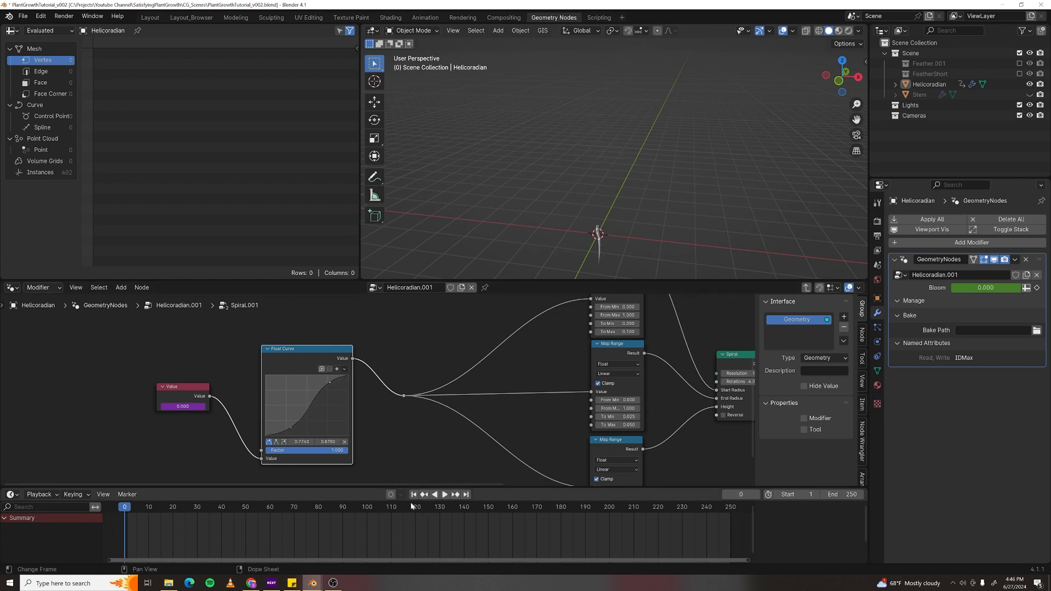
click(446, 495)
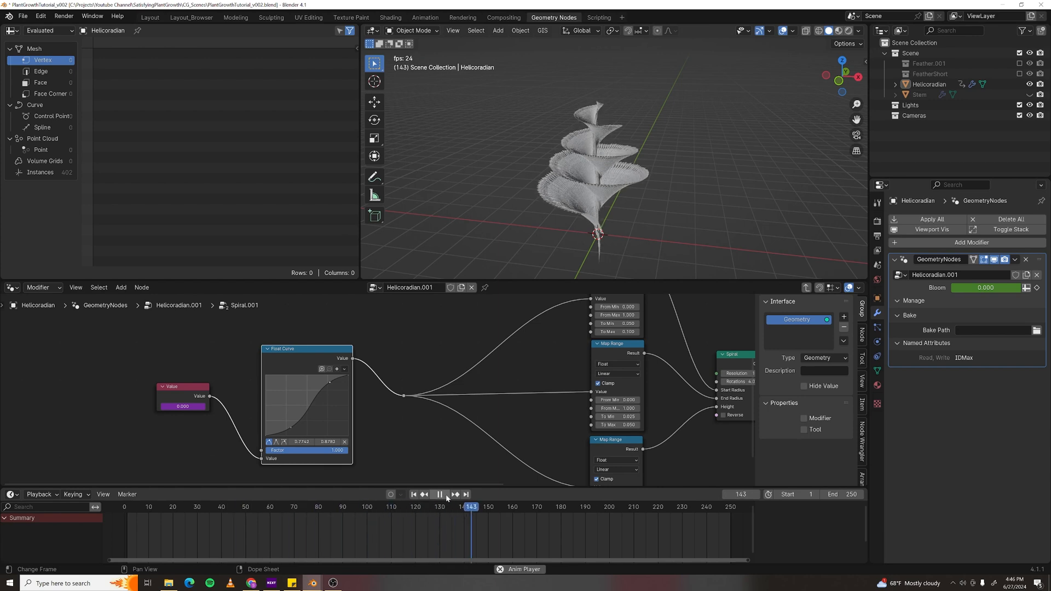
click(446, 496)
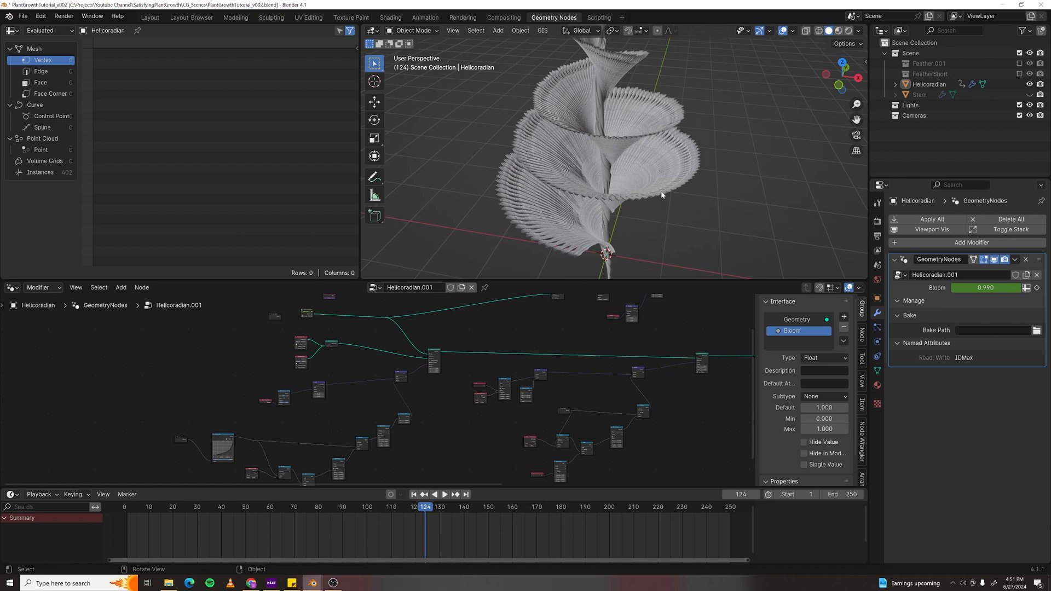
- Examine the feathers of the partly bloomed plant at frame 98 from several angles
middle_drag(626, 185, 576, 279)
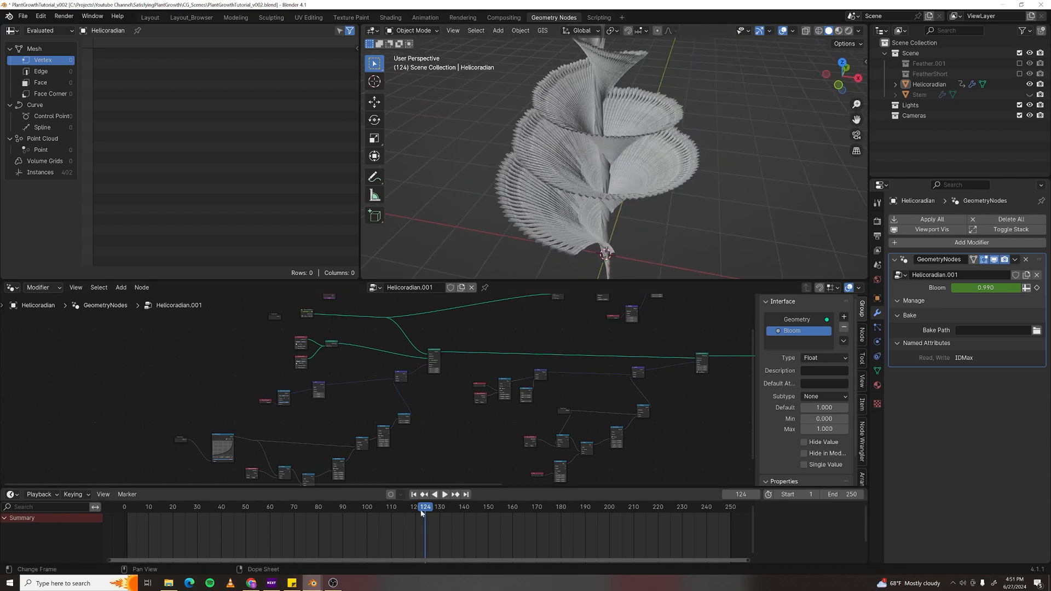
drag(424, 509, 362, 516)
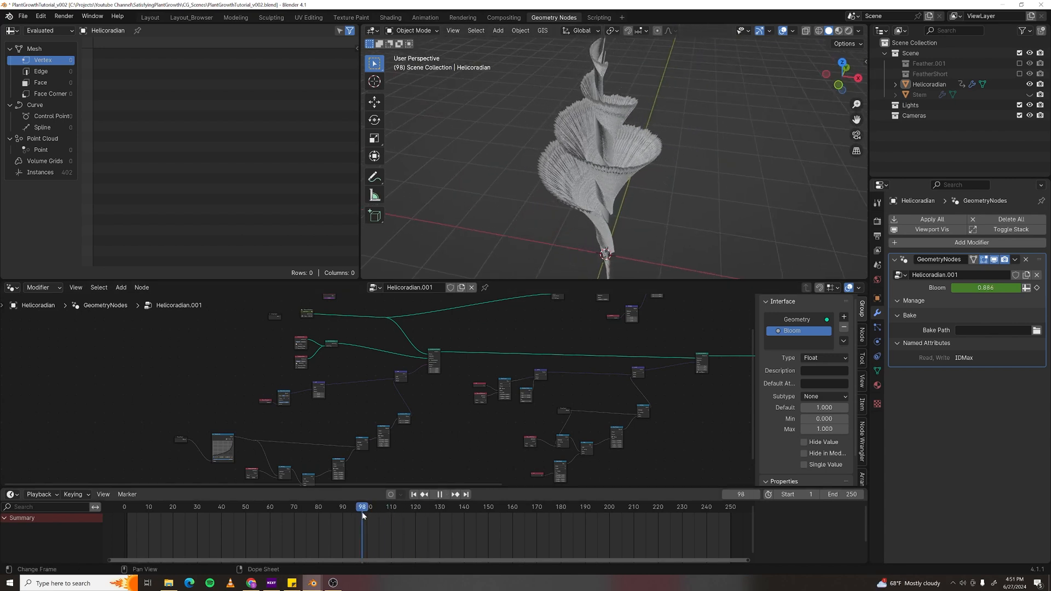
middle_drag(600, 130, 579, 156)
scroll(579, 155, up, 2)
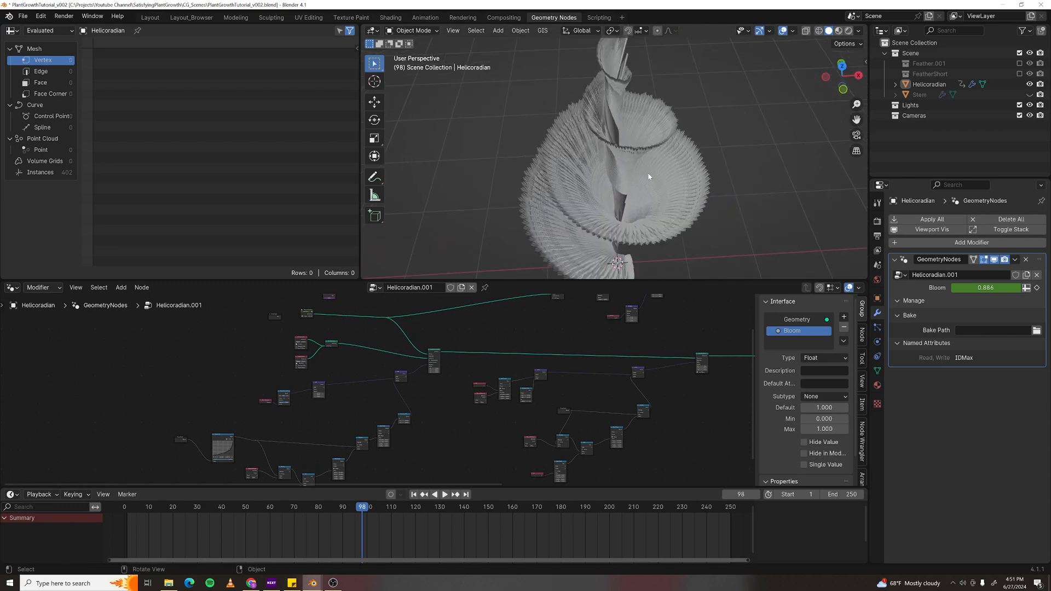
middle_drag(662, 223, 648, 162)
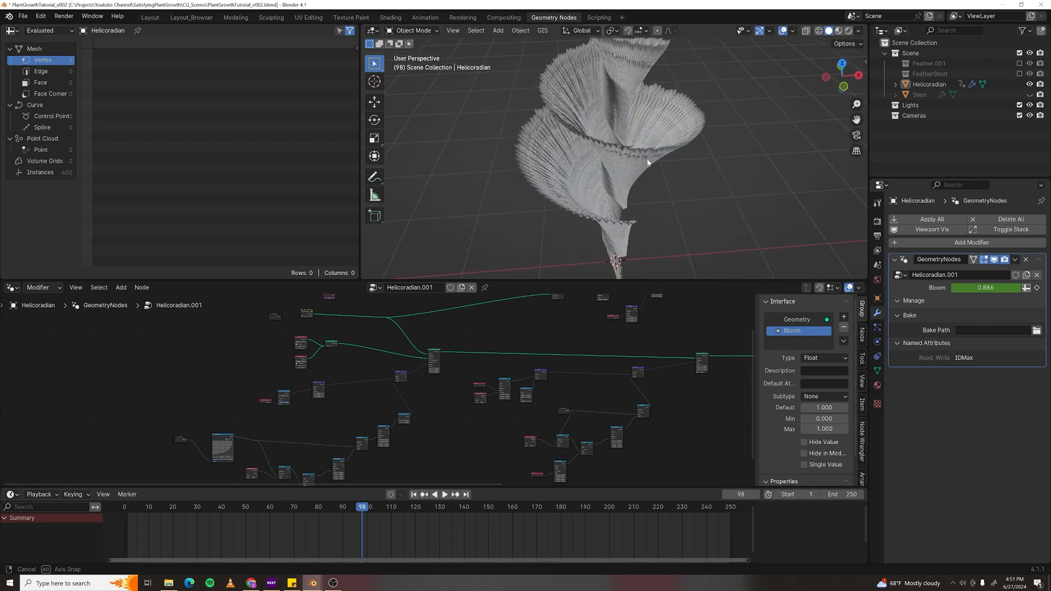
- Add a Noise Texture node above the link running from the bloom Float Curve to the Multiply node in Helicoradian.001
scroll(292, 429, up, 4)
middle_drag(292, 428, 432, 363)
scroll(398, 373, up, 4)
scroll(410, 365, up, 2)
key(F3)
text(noi)
key(Down)
key(Down)
key(Return)
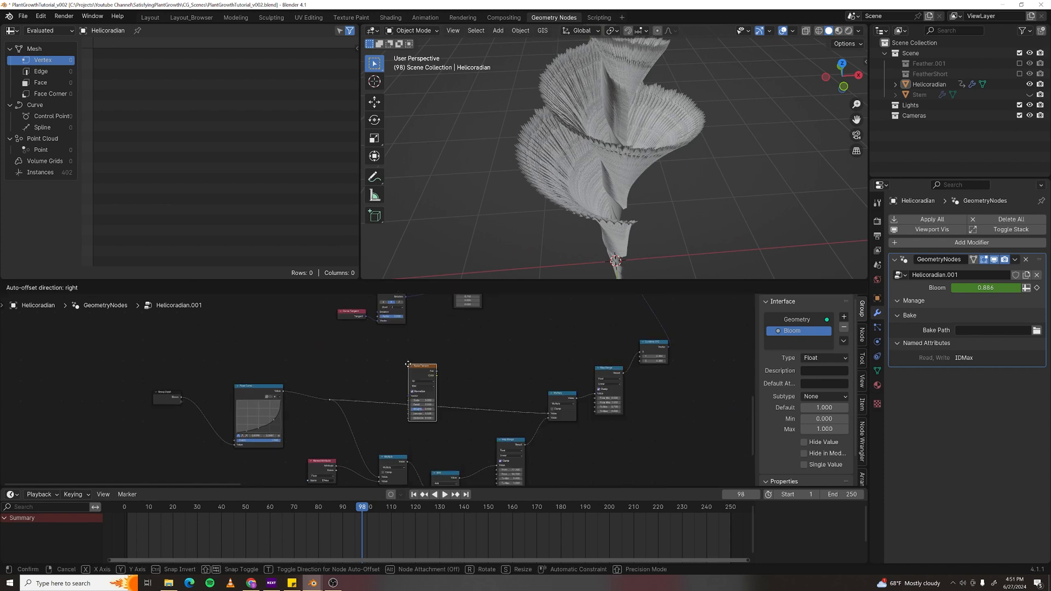
click(401, 336)
scroll(518, 368, up, 1)
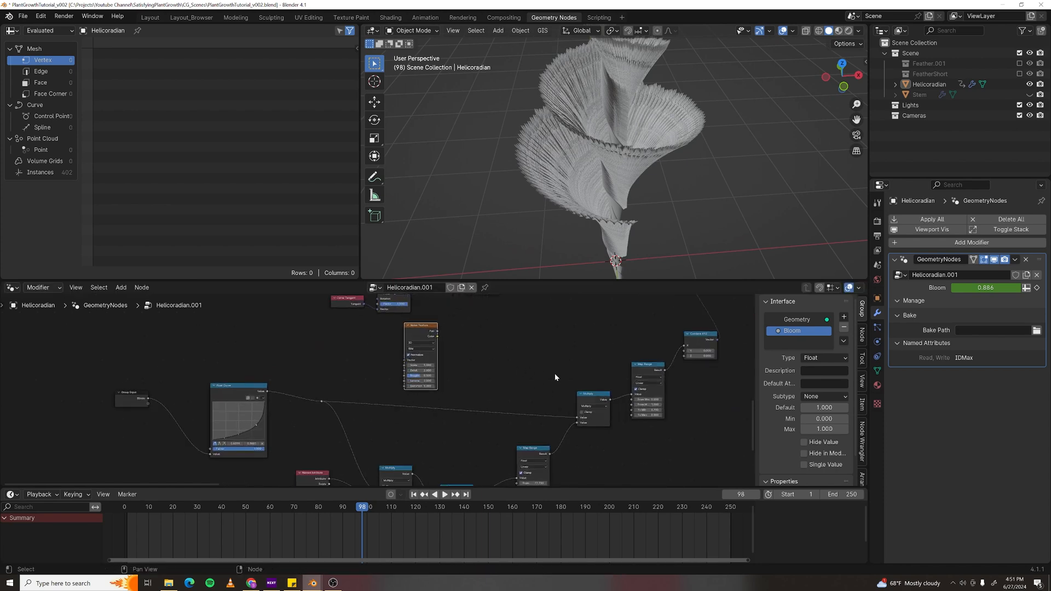
- Insert an Add math node between the Float Curve's reroute and the Multiply node, and connect the Noise Texture's Color to it
key(F3)
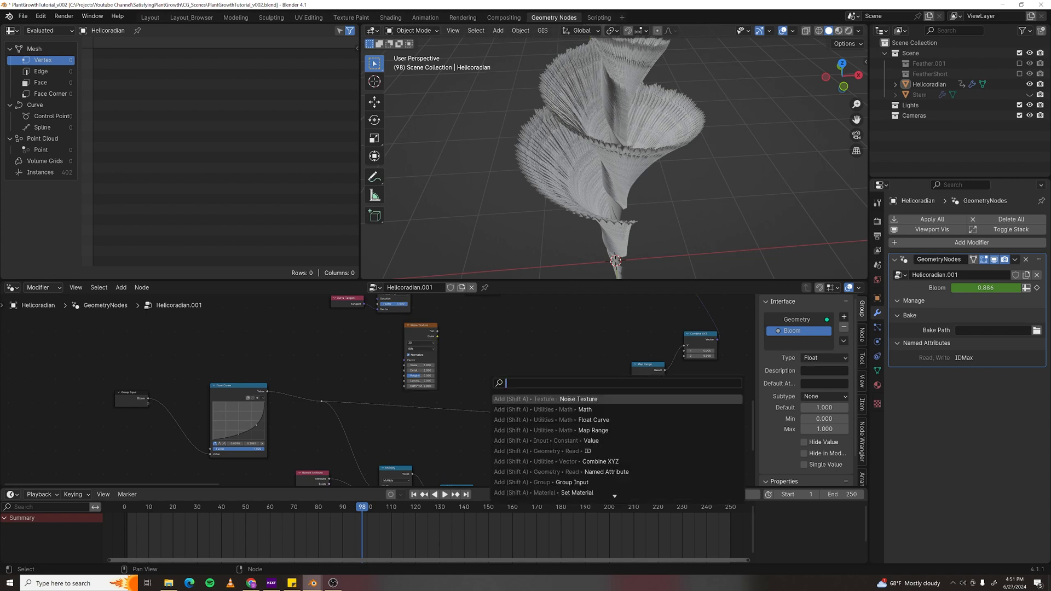
text(add)
key(Return)
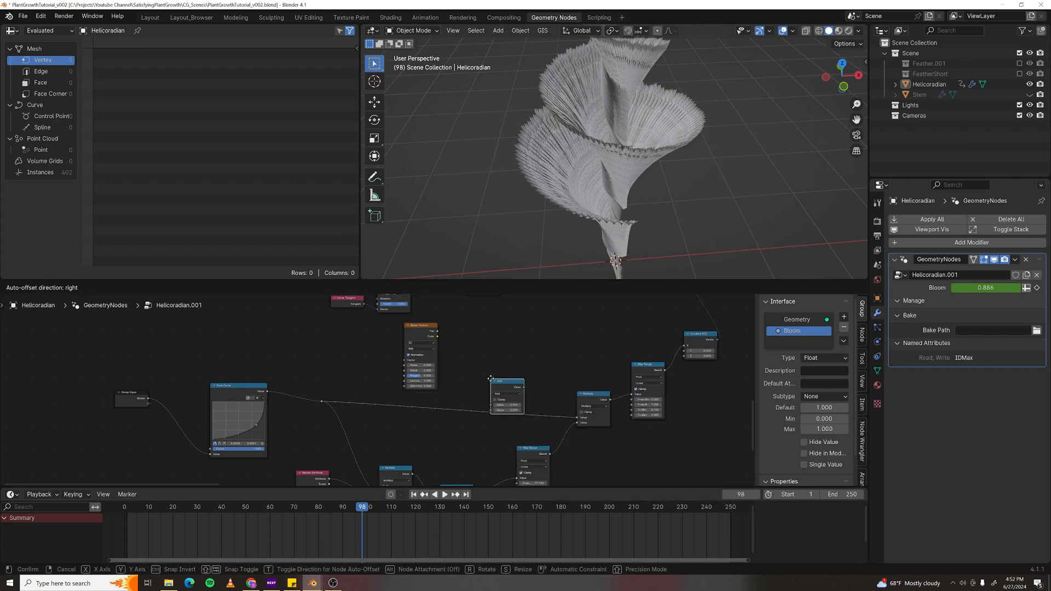
click(504, 336)
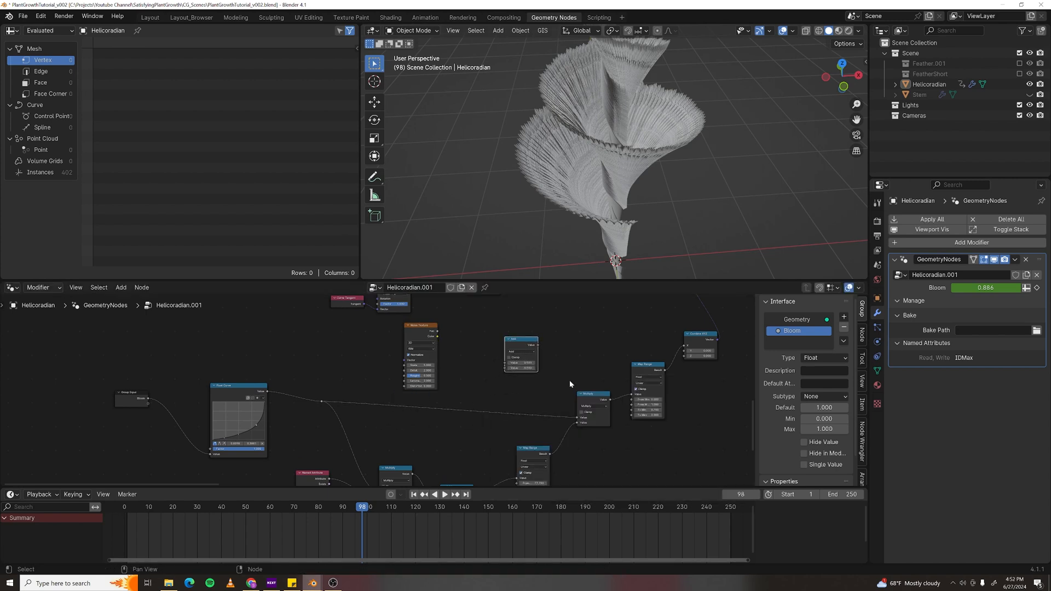
scroll(557, 391, up, 1)
middle_drag(557, 391, 512, 369)
drag(486, 318, 485, 356)
middle_drag(443, 330, 441, 361)
drag(396, 341, 421, 333)
drag(446, 380, 465, 413)
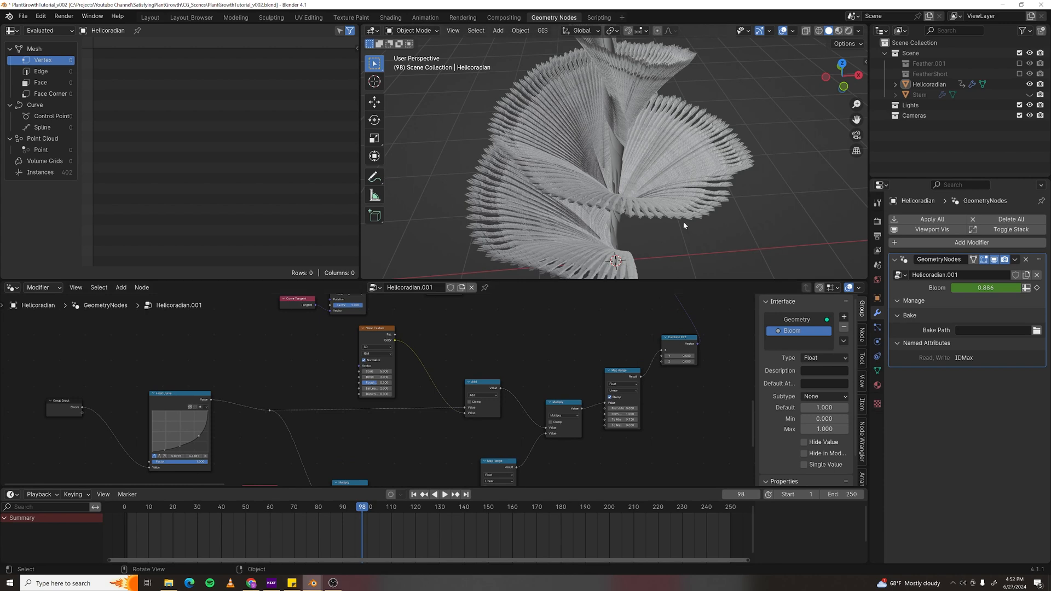
- Turn off Normalize on the Noise Texture and toggle muting of the Add node to compare the noise effect
scroll(685, 226, down, 1)
click(364, 361)
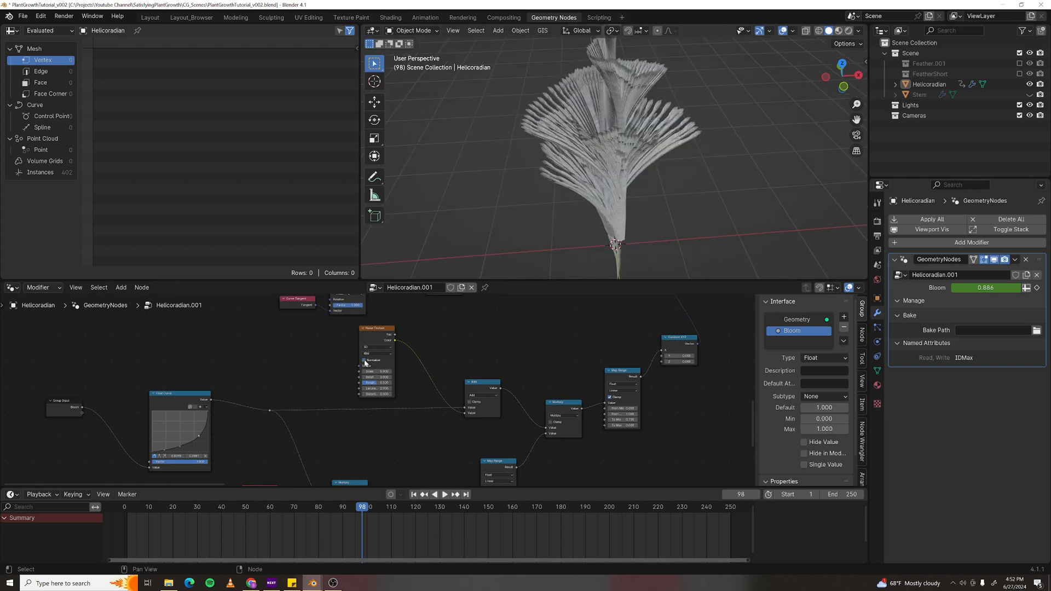
key(m)
key(m)
key(m)
key(m)
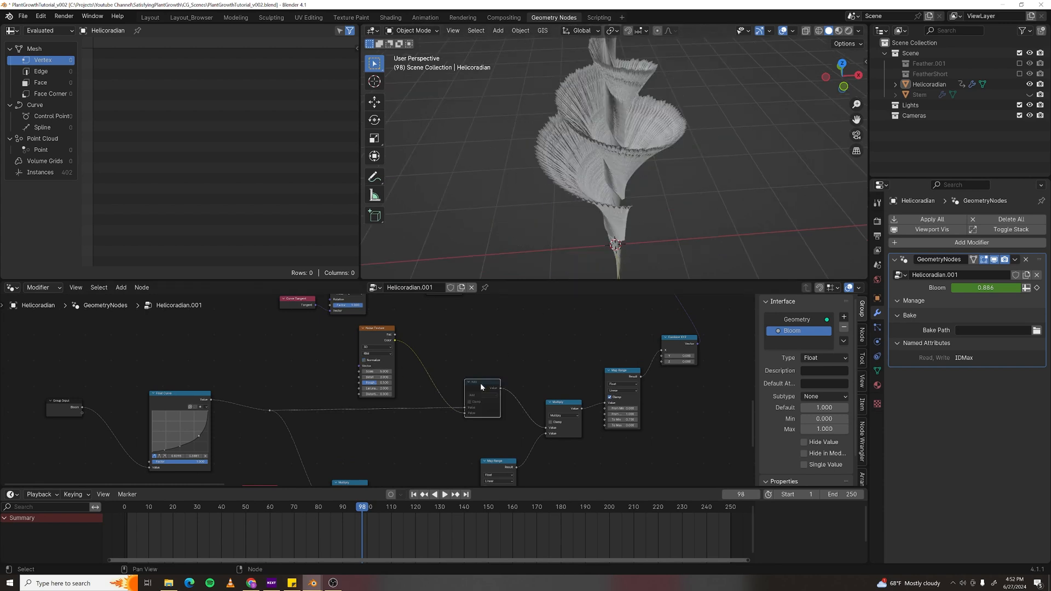
middle_drag(602, 187, 666, 159)
- Insert a Multiply node between the Noise Texture and the Add node, lower its factor, and inspect the plant at frame 143
drag(379, 329, 367, 328)
click(477, 387)
key(shift+d)
click(413, 356)
click(419, 360)
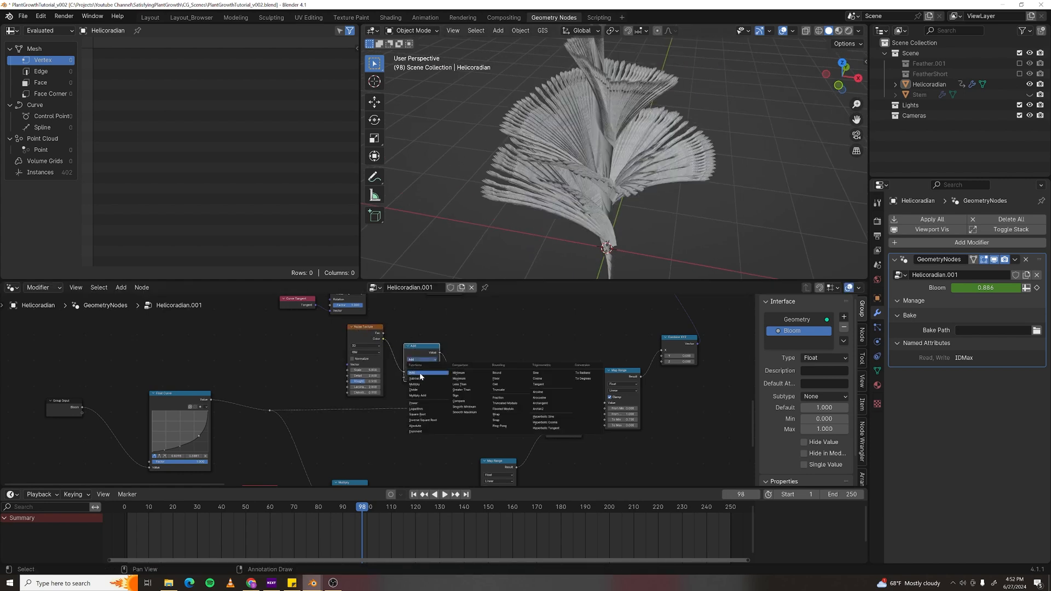
click(424, 383)
scroll(424, 382, up, 2)
mouse_move(427, 376)
shift+mouse_down()
mouse_move(397, 376)
mouse_move(419, 375)
shift+mouse_up()
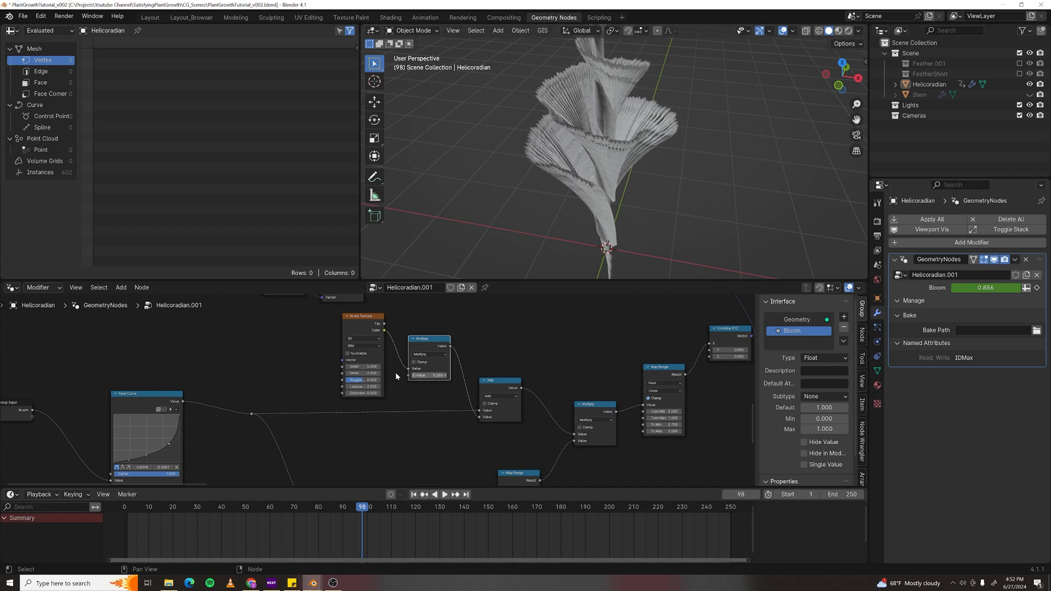
key(Return)
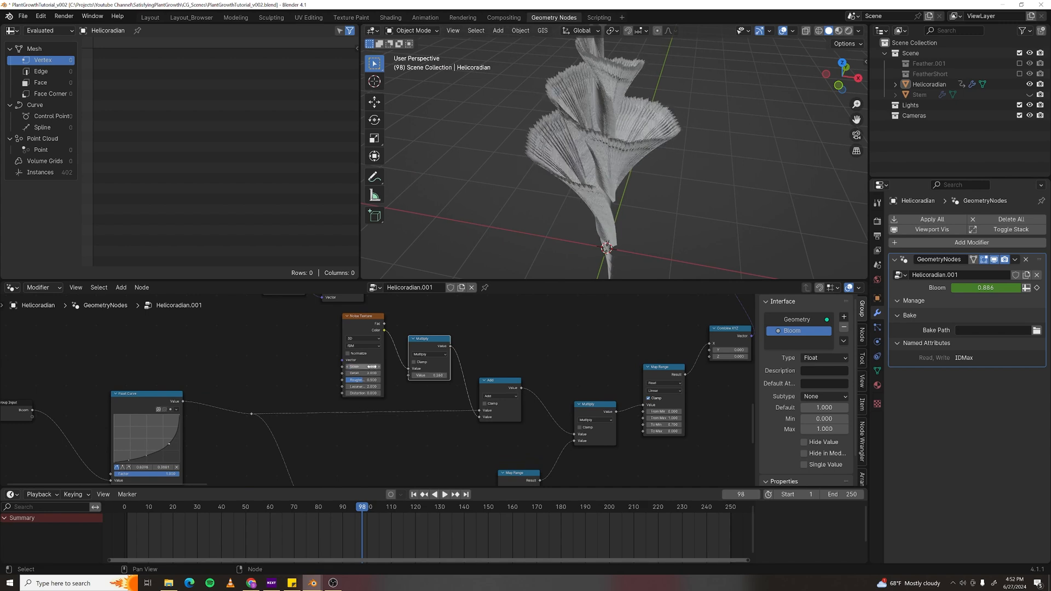
middle_drag(582, 155, 556, 167)
drag(366, 511, 470, 507)
middle_drag(620, 138, 562, 137)
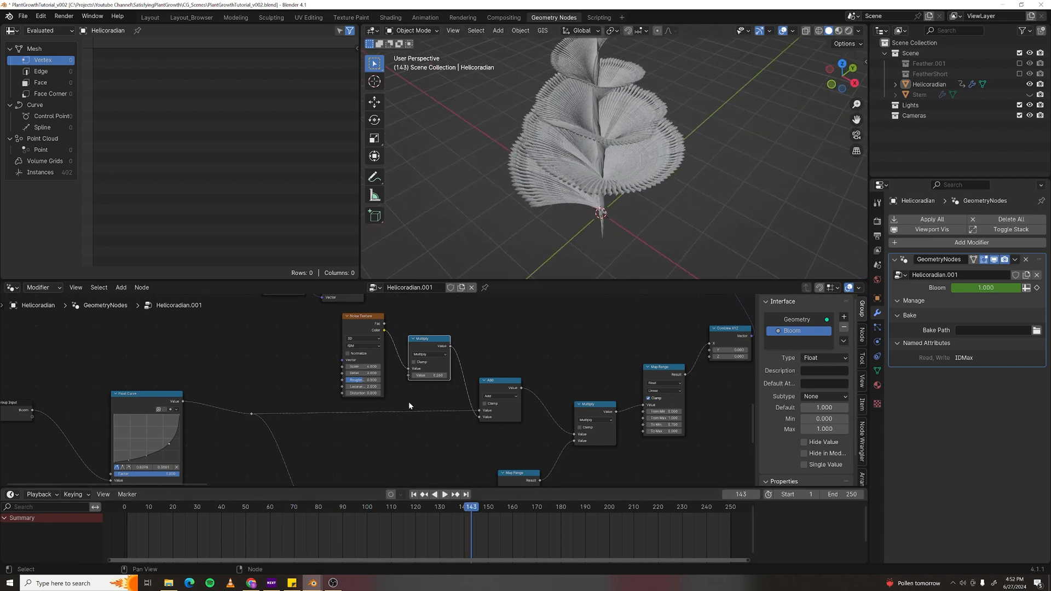
- Move the Curve Tangent node and its connected alignment and rotation nodes away from the Noise Texture to free up space
scroll(344, 396, down, 4)
middle_drag(278, 362, 338, 411)
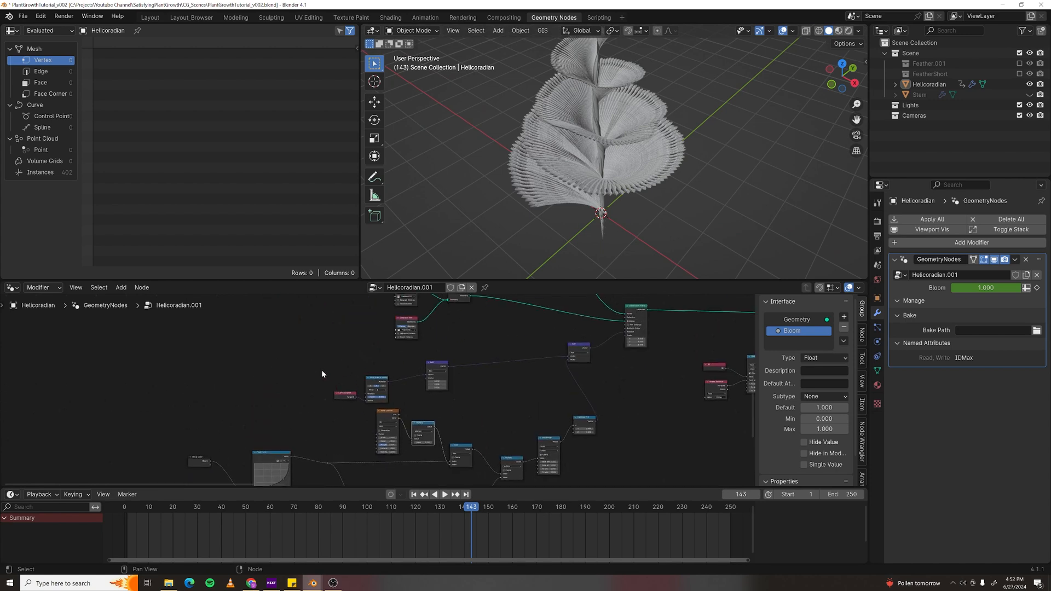
drag(434, 363, 513, 345)
drag(387, 380, 487, 349)
drag(348, 394, 445, 357)
middle_drag(388, 412, 458, 332)
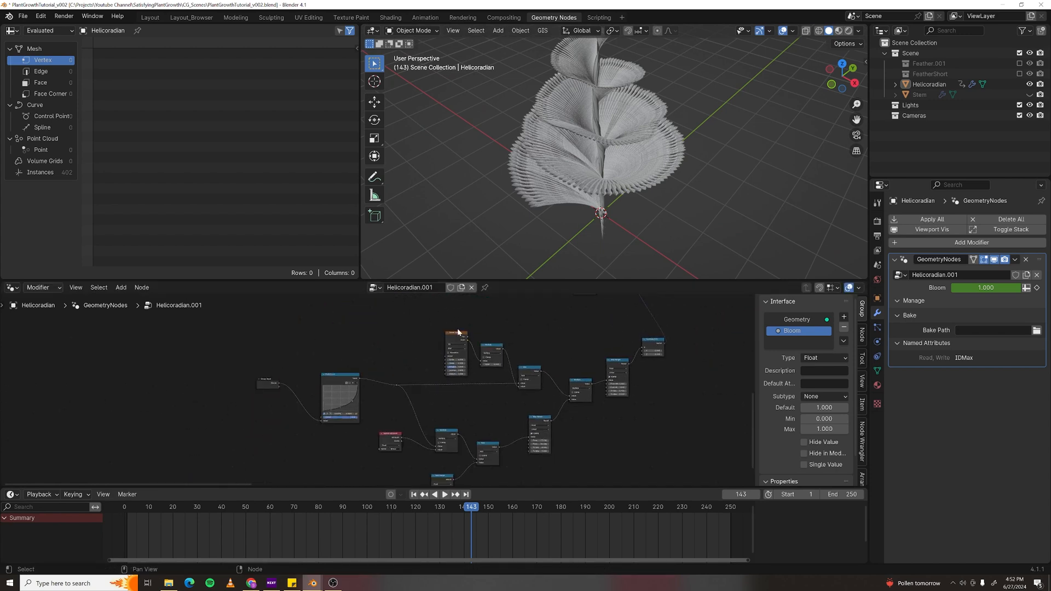
- Move the Noise Texture and its Multiply node away from the Add node to make room between them
scroll(388, 377, up, 1)
middle_drag(380, 386, 320, 408)
drag(386, 331, 465, 369)
key(g)
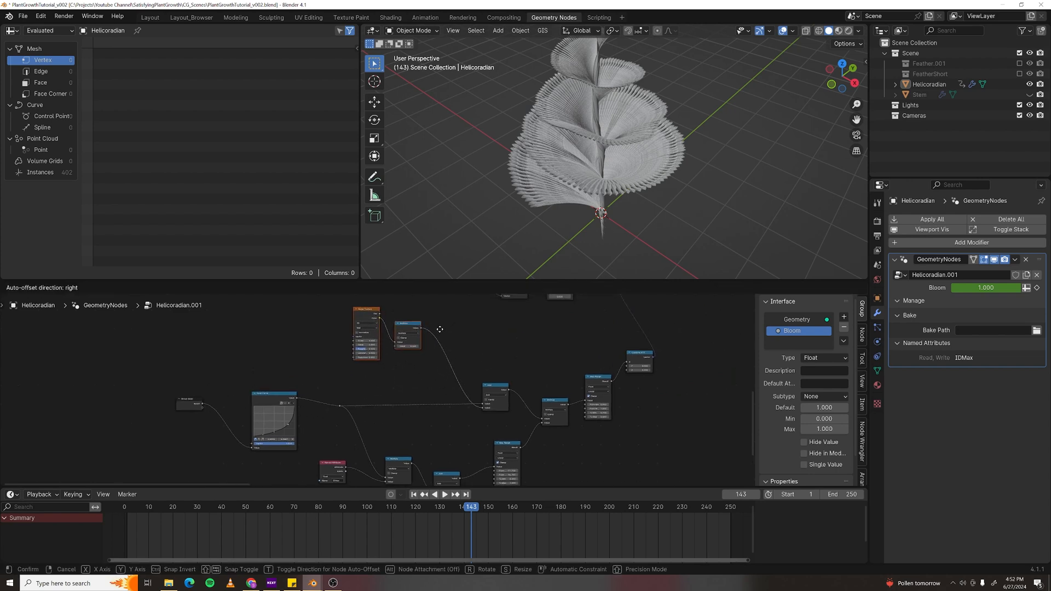
click(441, 328)
scroll(383, 374, up, 1)
scroll(376, 390, up, 1)
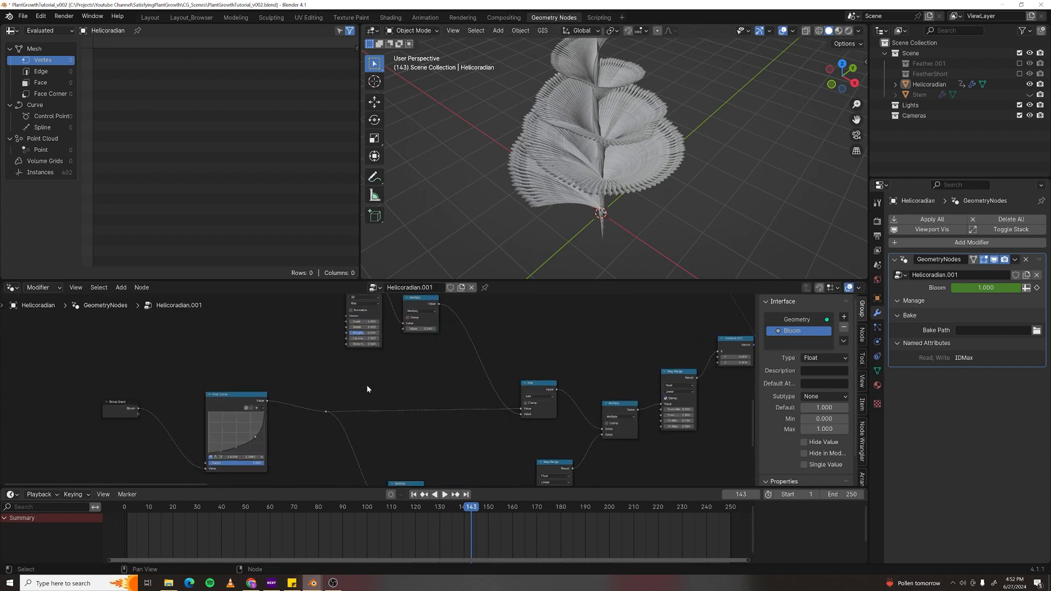
- Add a Map Range node fed from the Float Curve's reroute, with To Min 1 and To Max 0
drag(327, 411, 335, 405)
drag(382, 377, 384, 377)
text(map ran)
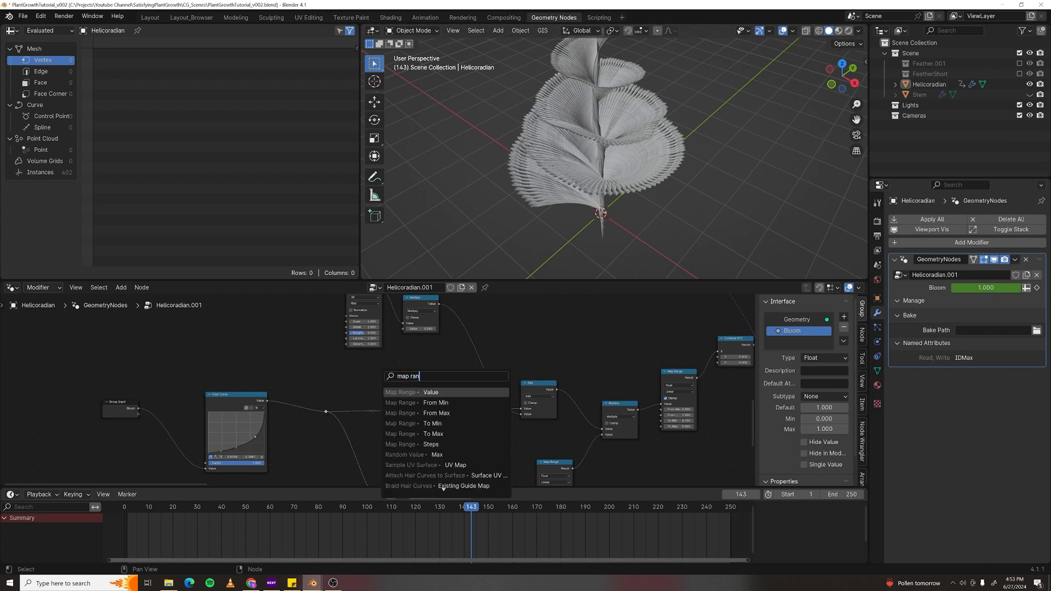
key(Return)
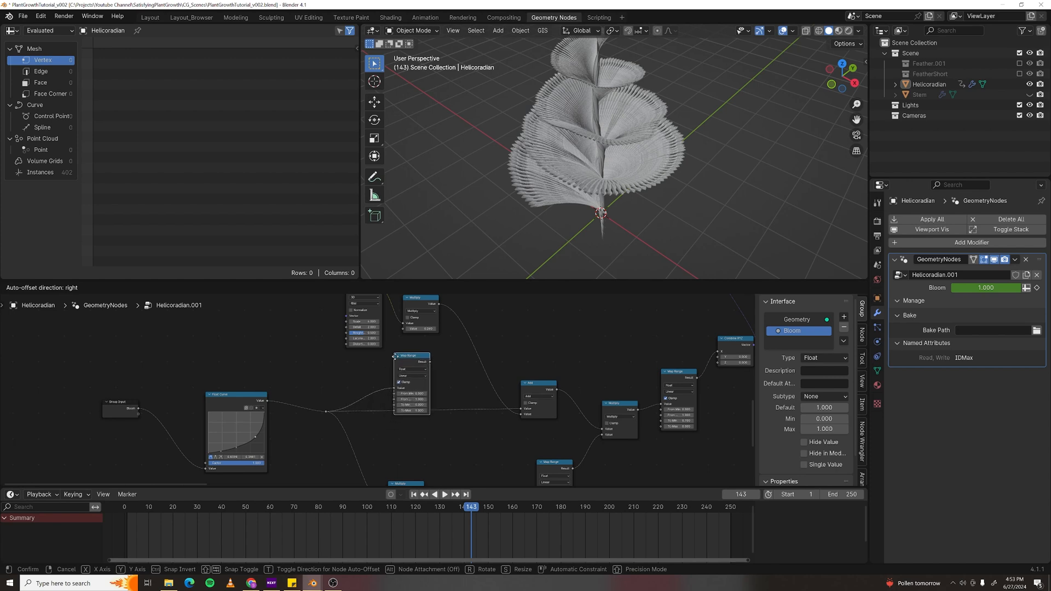
click(398, 357)
scroll(417, 401, up, 2)
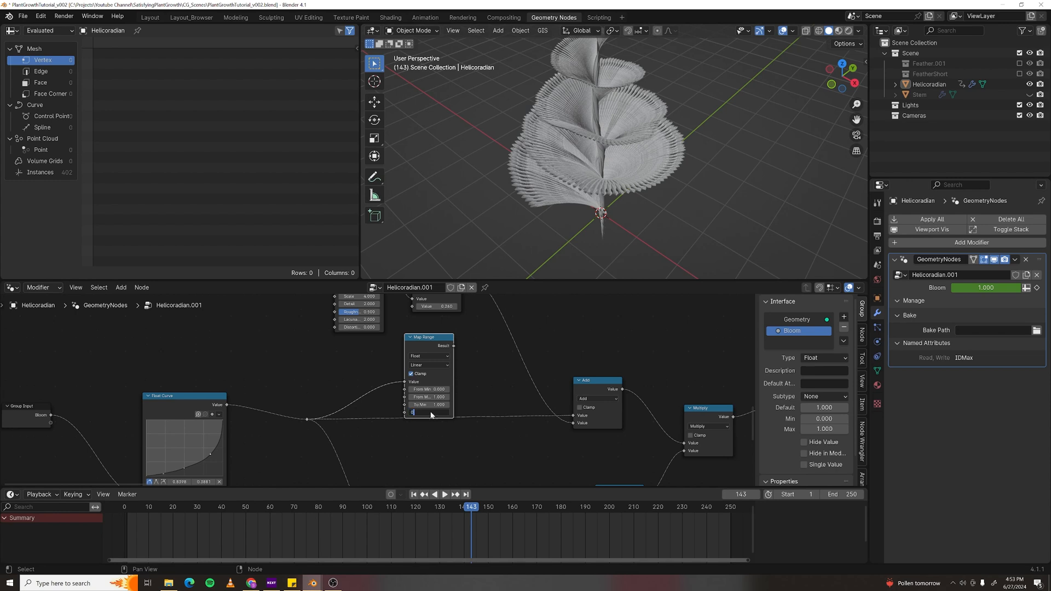
- Duplicate a Multiply node onto the link between the noise Multiply and Add nodes, and connect the Map Range result to it
scroll(485, 364, down, 1)
middle_drag(495, 360, 469, 379)
click(658, 426)
key(shift+d)
click(484, 352)
drag(430, 367, 466, 394)
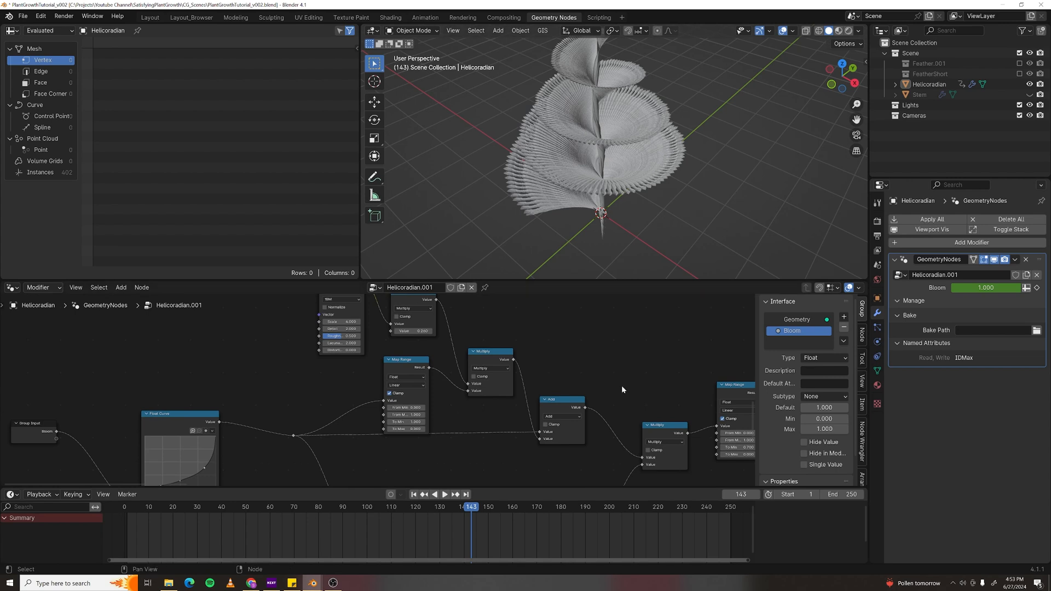
- Scrub the animation back to frame 96 and adjust the factor of the Multiply node following the Noise Texture
drag(470, 509, 357, 511)
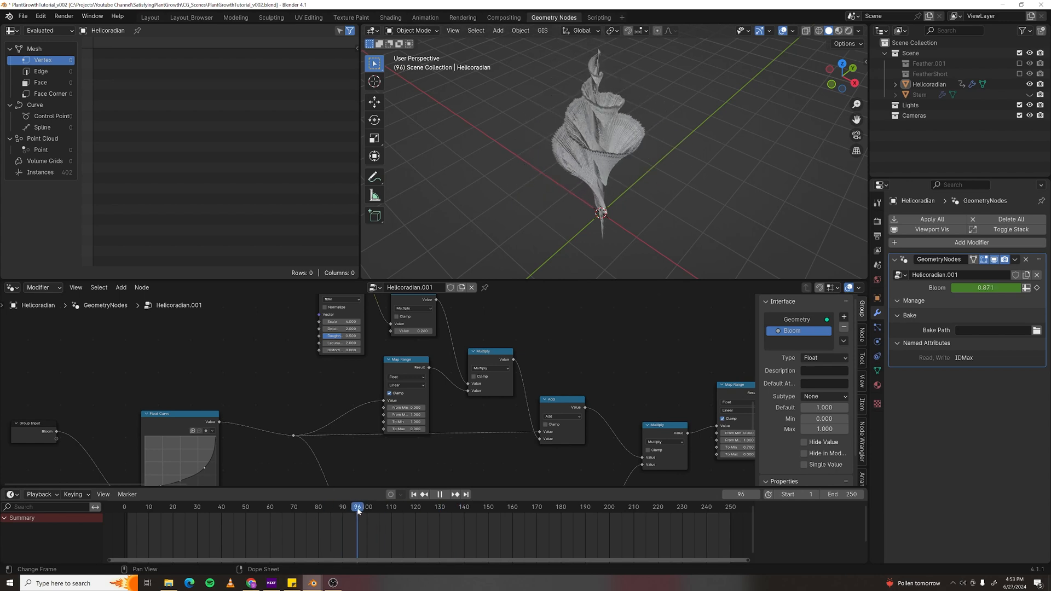
scroll(437, 344, up, 1)
click(435, 327)
click(436, 327)
click(435, 327)
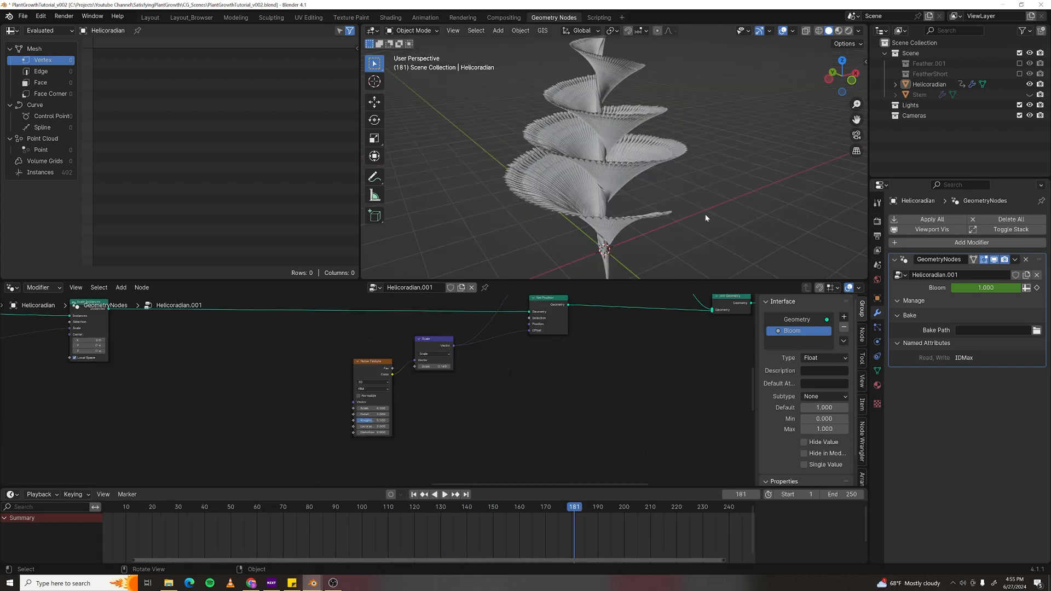
- Change the Scale of the Noise Texture feeding the Set Position offset and inspect the plant's surface
scroll(704, 215, up, 6)
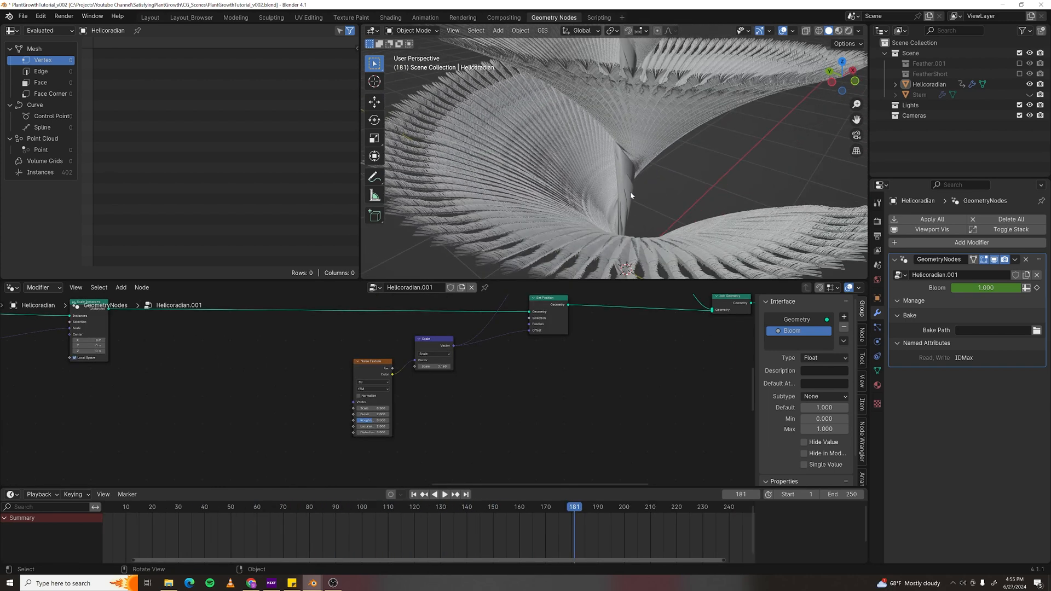
scroll(630, 192, up, 2)
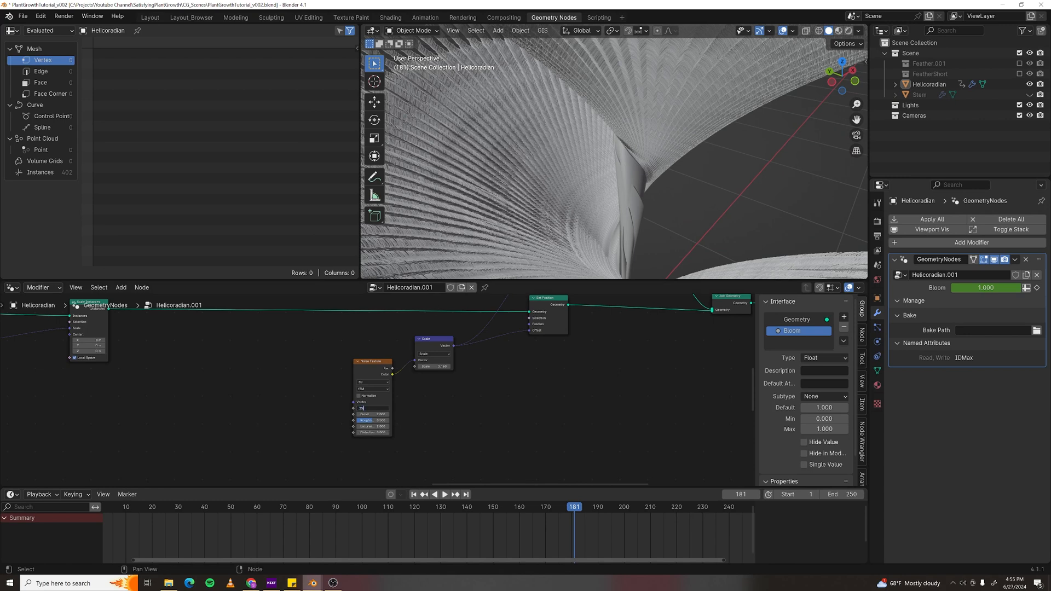
key(Return)
scroll(609, 168, down, 5)
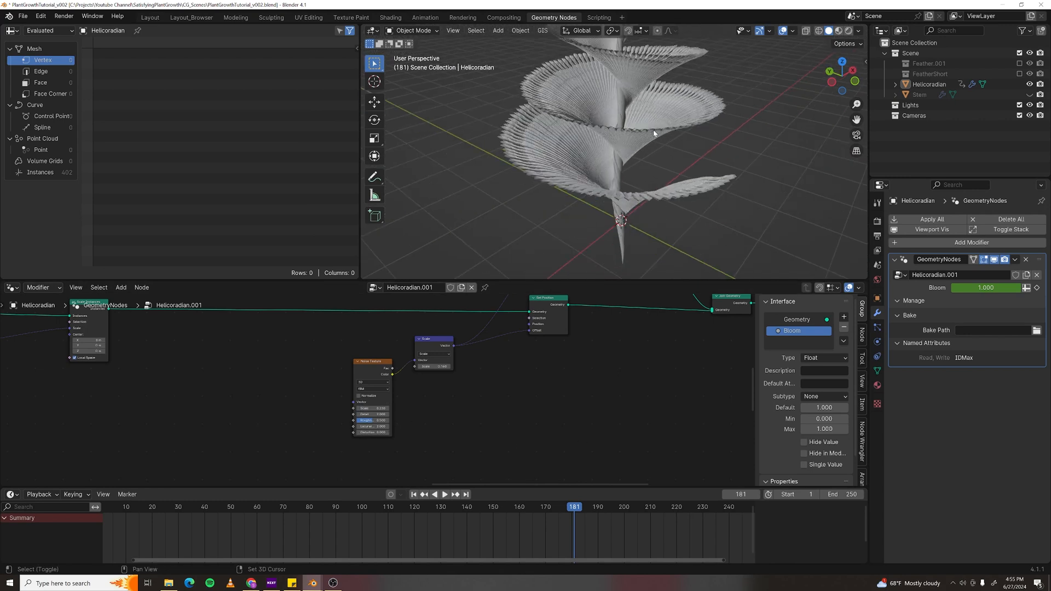
middle_drag(609, 168, 635, 144)
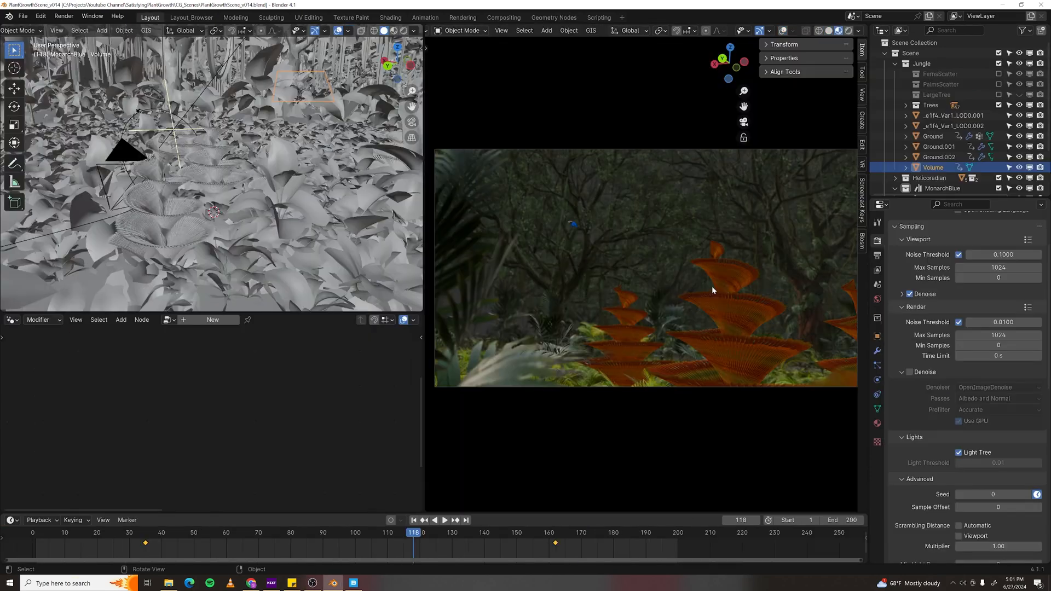
- Switch to Quixel Bridge, browse the Jungle and Plants assets, and minimize it again
middle_drag(712, 286, 554, 351)
click(354, 584)
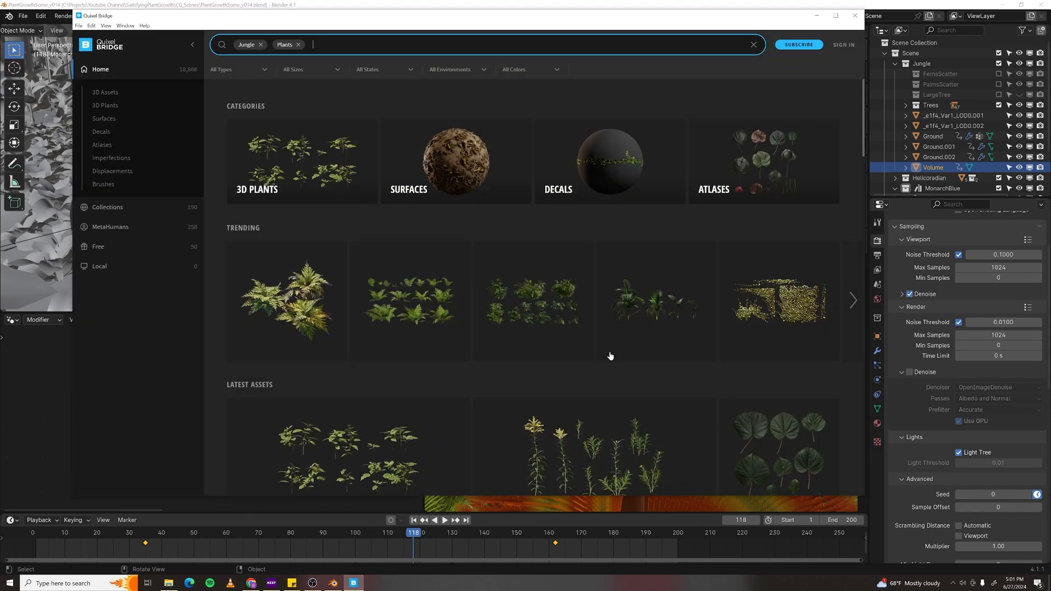
scroll(587, 352, down, 10)
scroll(558, 382, down, 1)
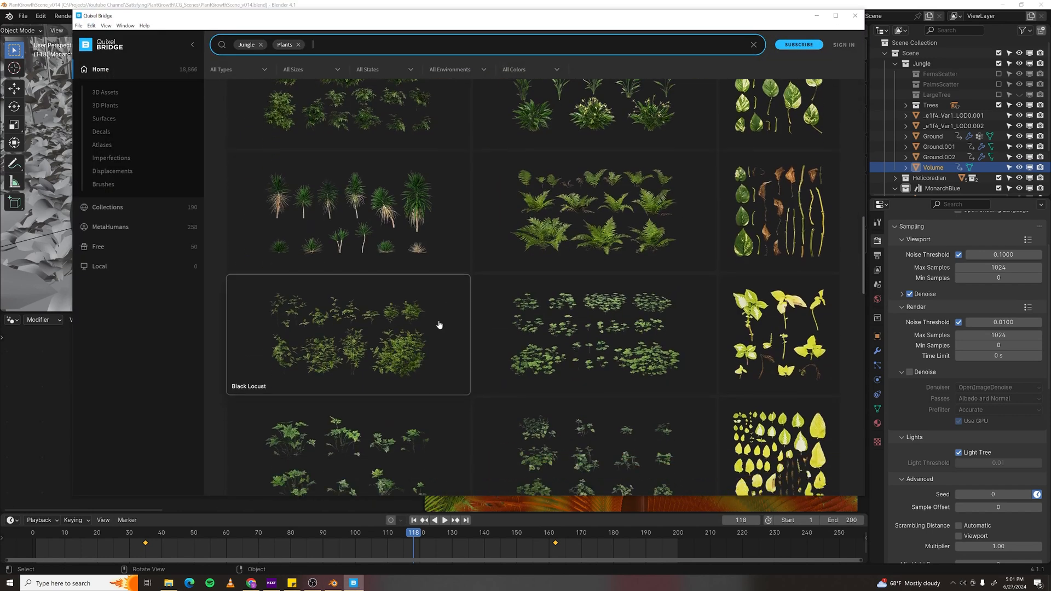
click(818, 16)
- Examine the Tree GN model on Sketchfab and the large trees in the jungle scene, and return to the camera view
mouse_move(625, 308)
middle_down()
mouse_move(594, 306)
mouse_move(570, 342)
mouse_move(602, 337)
mouse_move(569, 328)
middle_up()
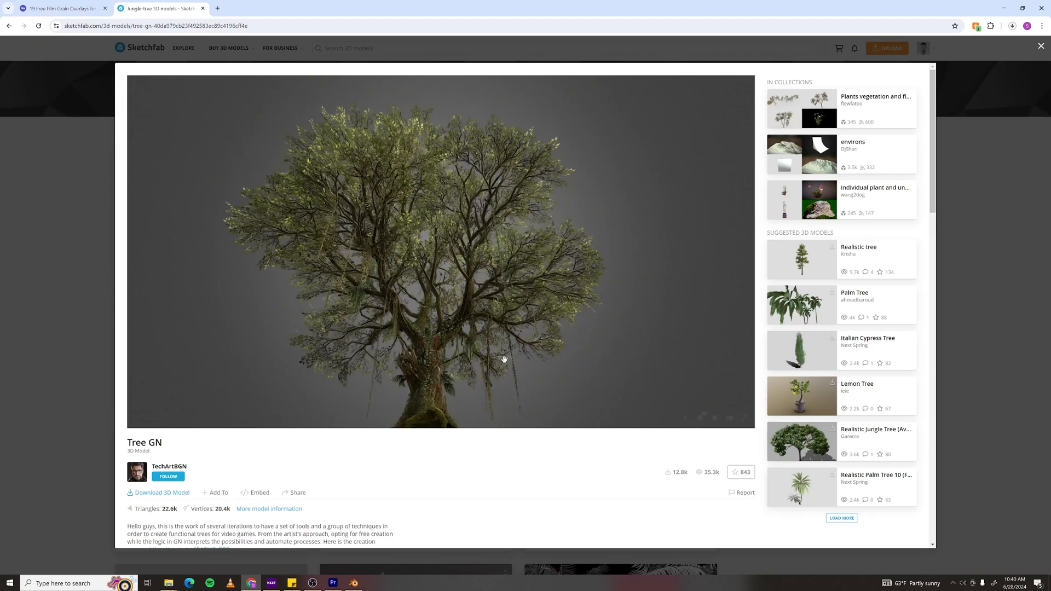
mouse_move(504, 359)
mouse_down()
mouse_move(443, 382)
mouse_move(476, 371)
mouse_move(437, 368)
mouse_move(439, 383)
mouse_up()
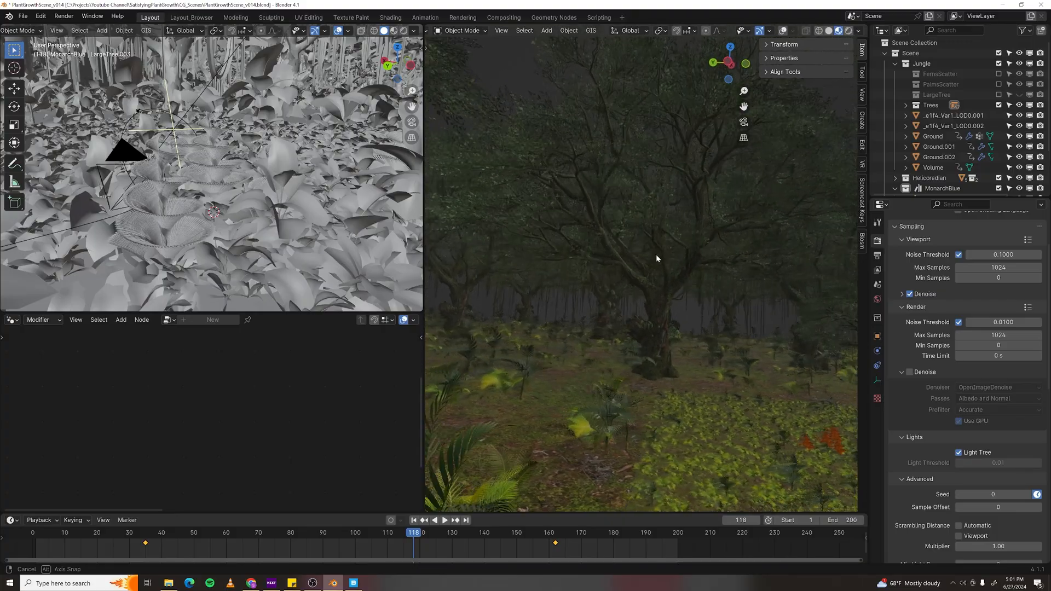
middle_drag(656, 256, 680, 257)
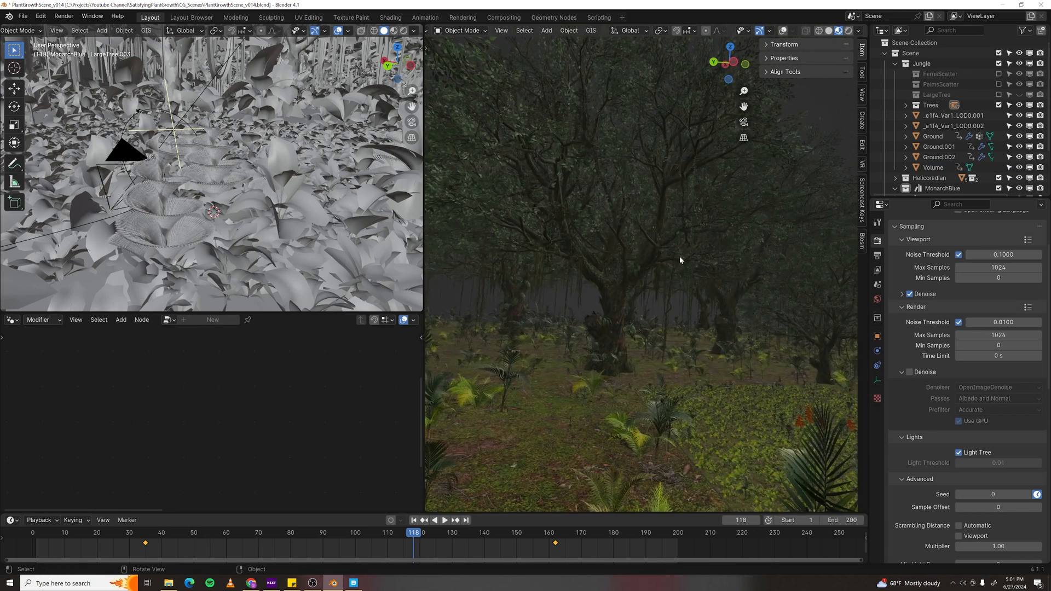
key(KP_0)
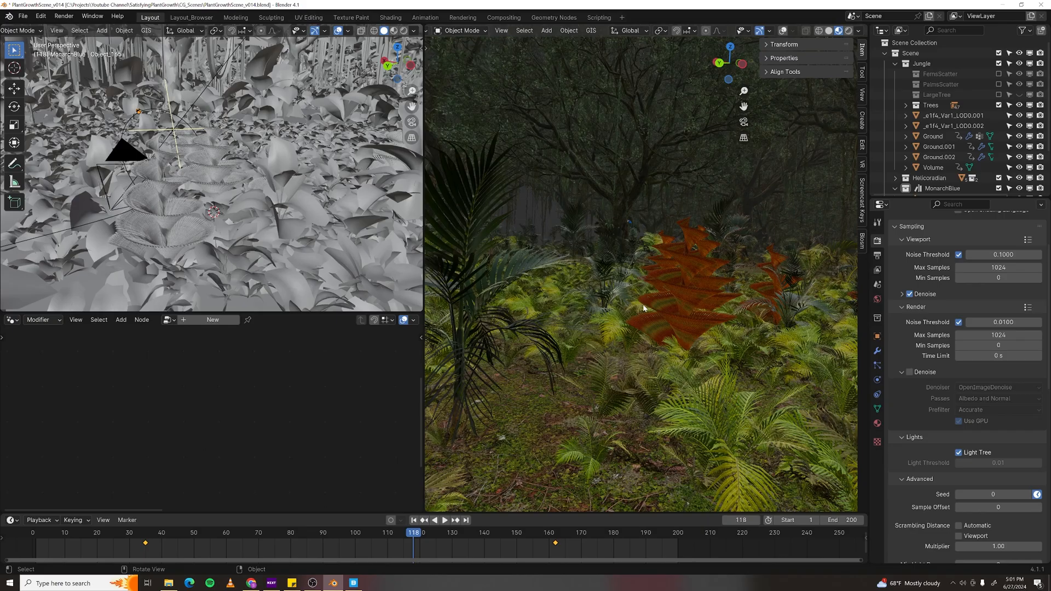
- Inspect the plant group, select a Helicoradian, and open the SunnyField world settings with their Sky Texture
mouse_move(641, 350)
middle_down()
mouse_move(687, 352)
mouse_move(668, 316)
mouse_move(591, 300)
middle_up()
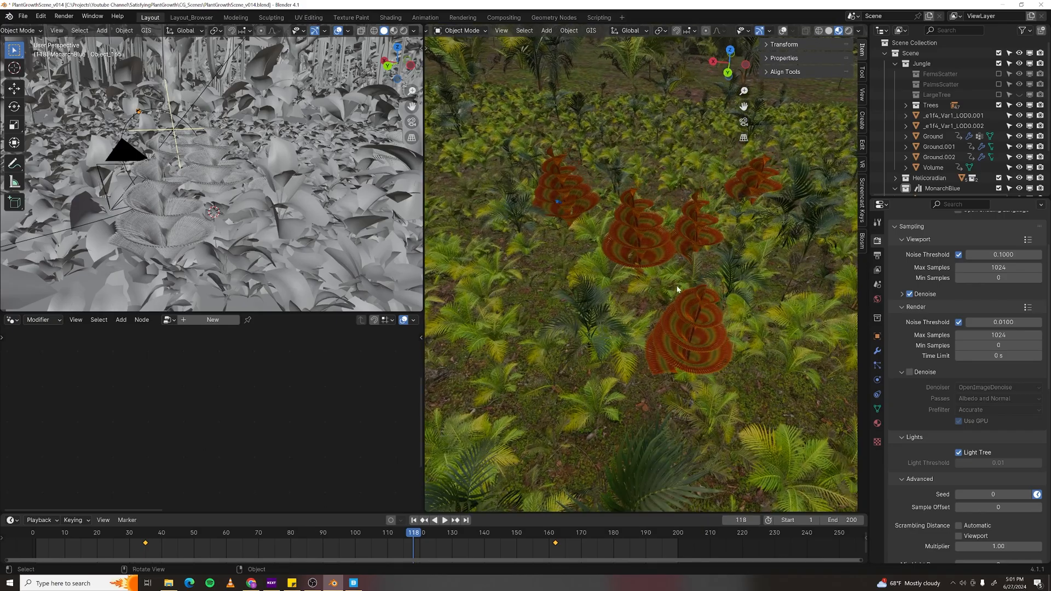
middle_drag(652, 374, 596, 345)
click(626, 270)
middle_drag(645, 264, 887, 286)
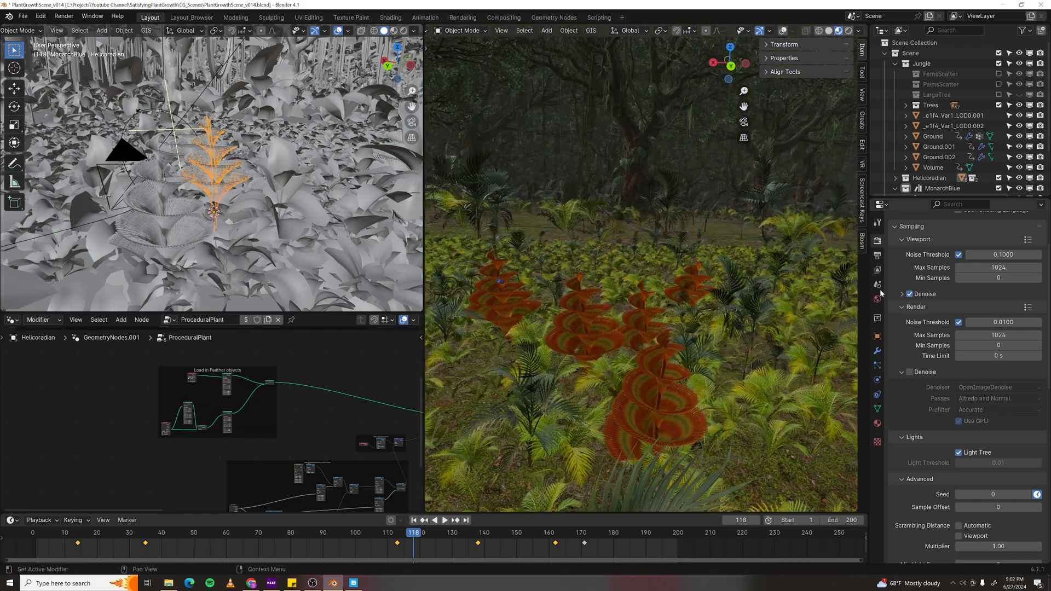
click(878, 300)
scroll(915, 249, up, 3)
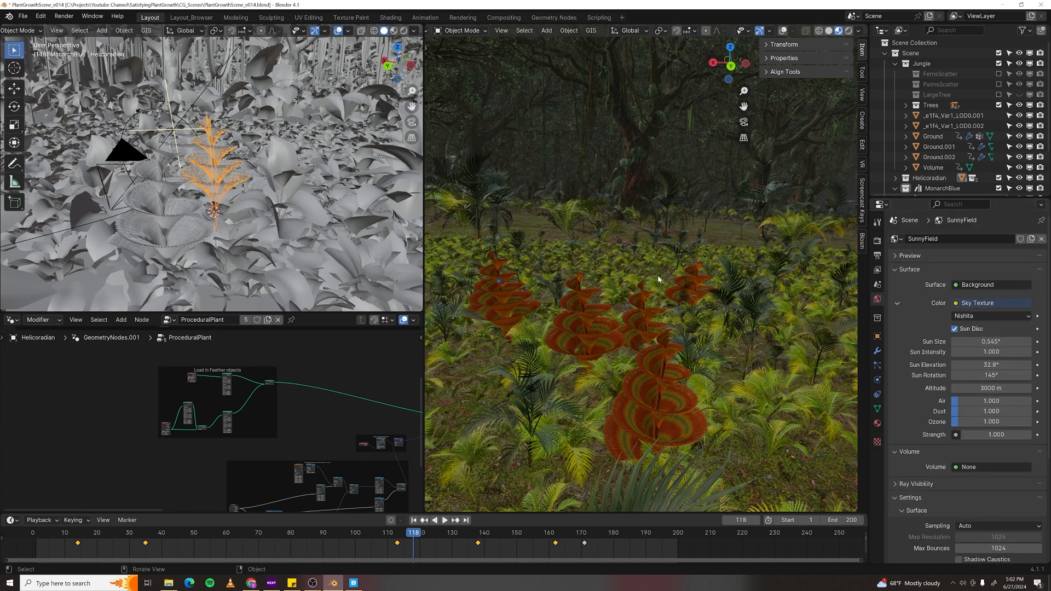
- Hide and unhide the Volume object to compare the rendered jungle with and without fog, and return to the camera view
middle_drag(658, 275, 648, 267)
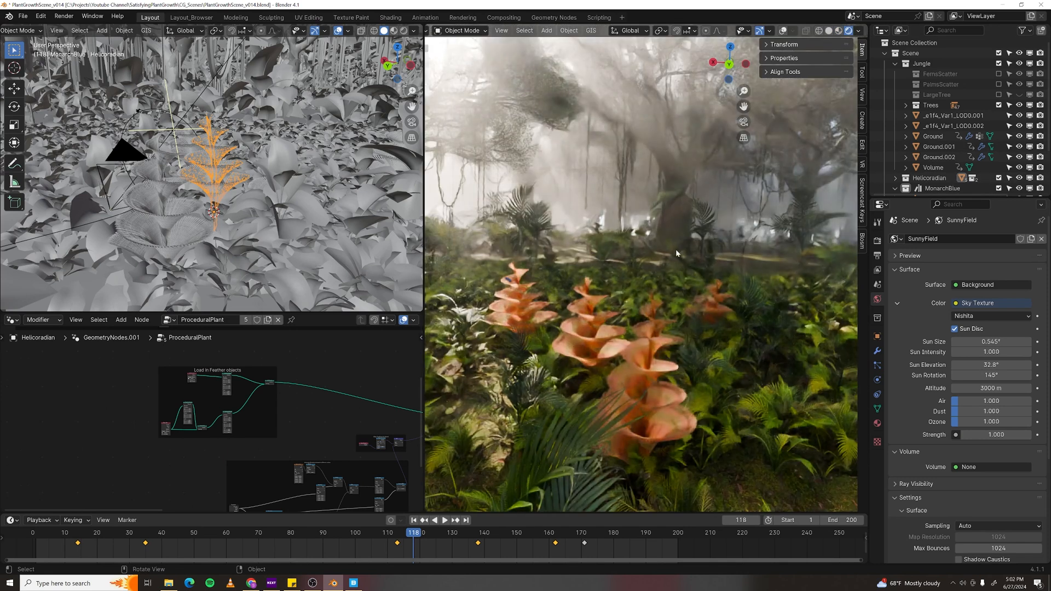
middle_drag(643, 231, 633, 225)
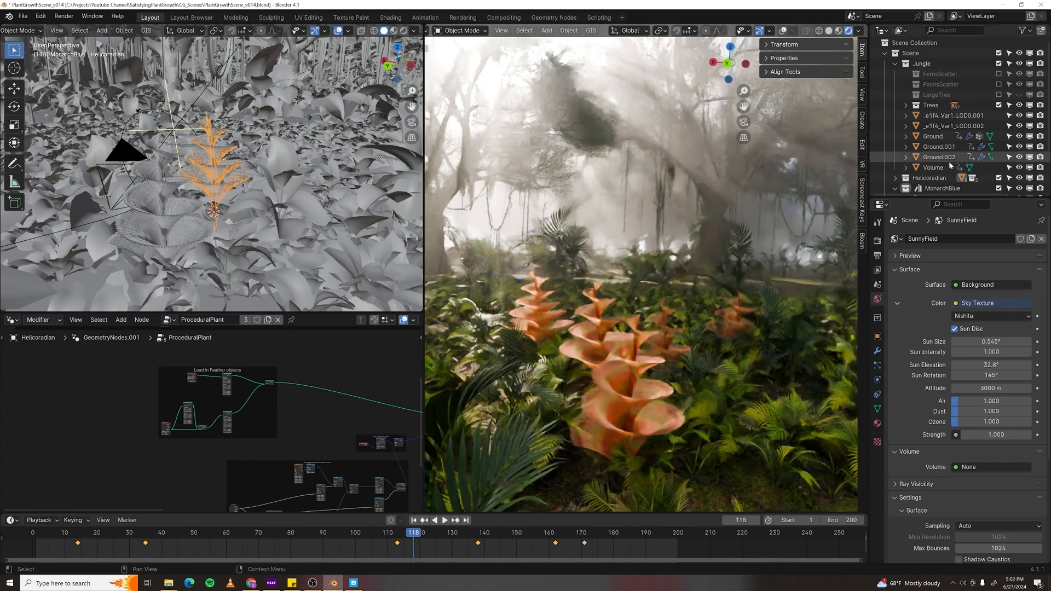
scroll(949, 161, down, 1)
click(934, 148)
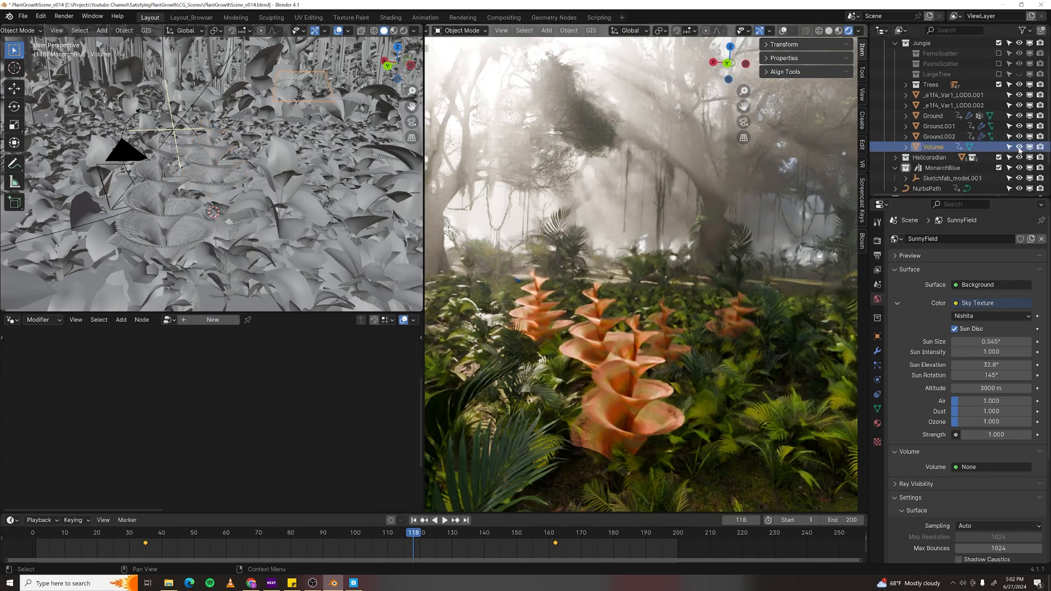
click(1020, 147)
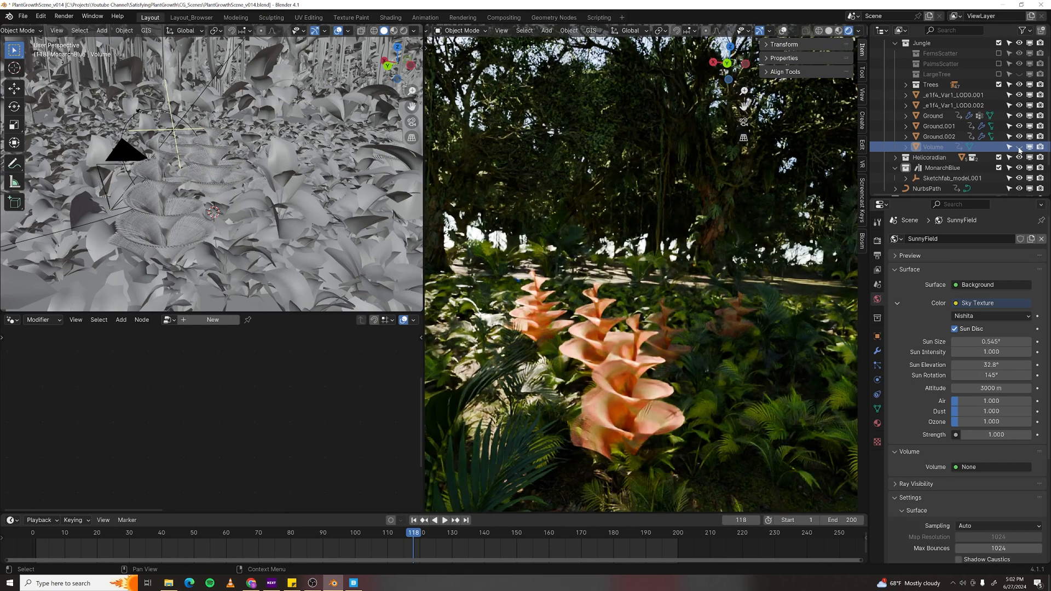
click(1019, 148)
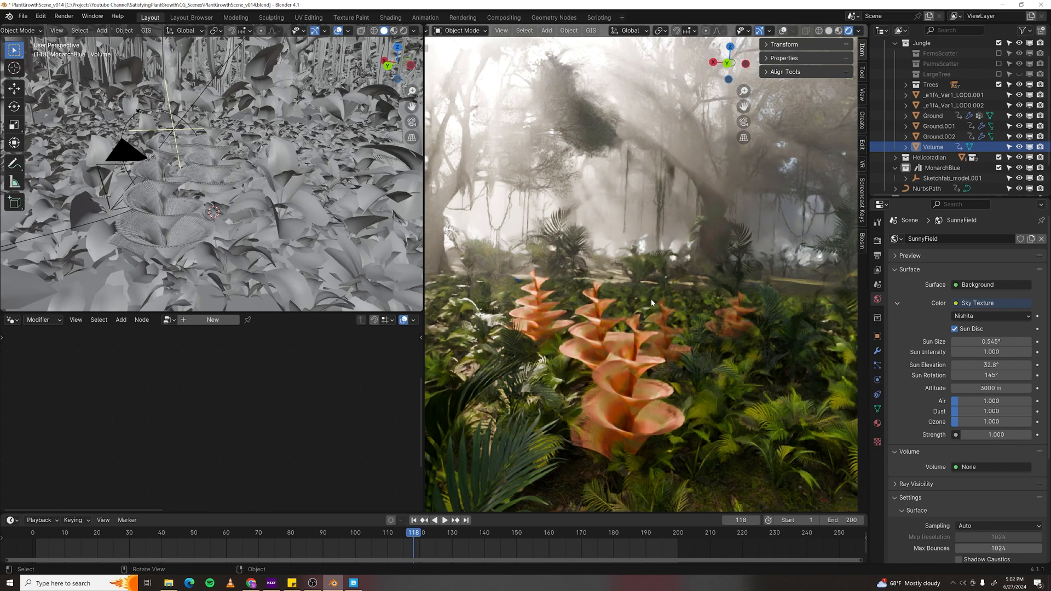
middle_drag(652, 303, 644, 289)
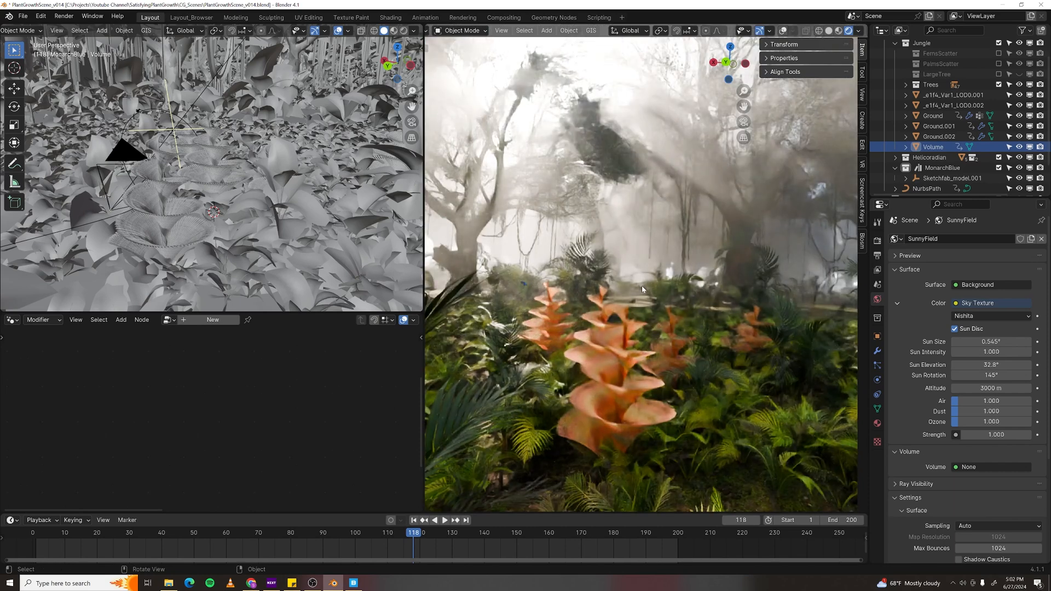
key(KP_0)
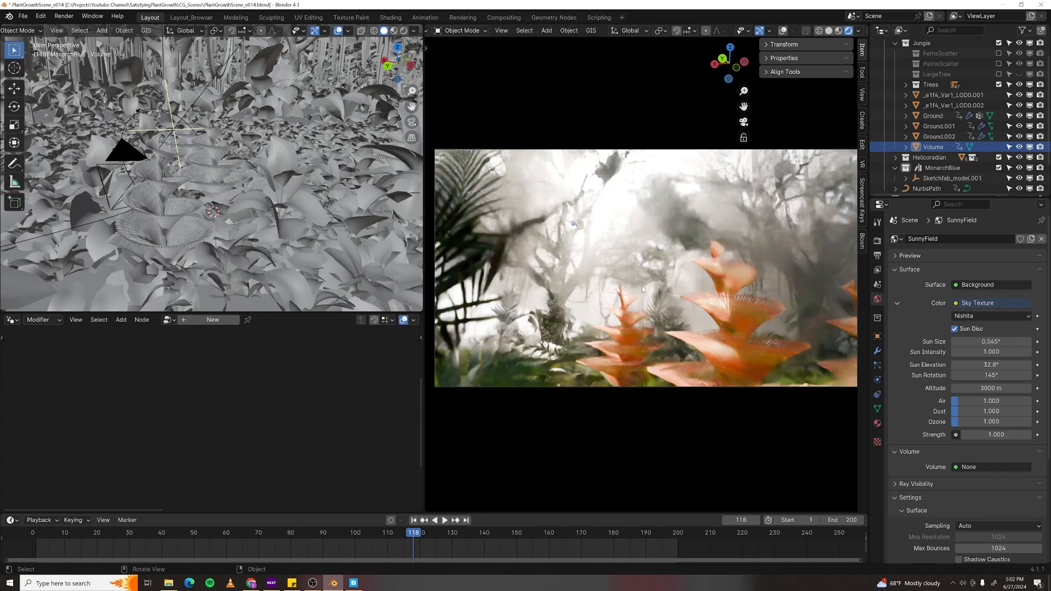